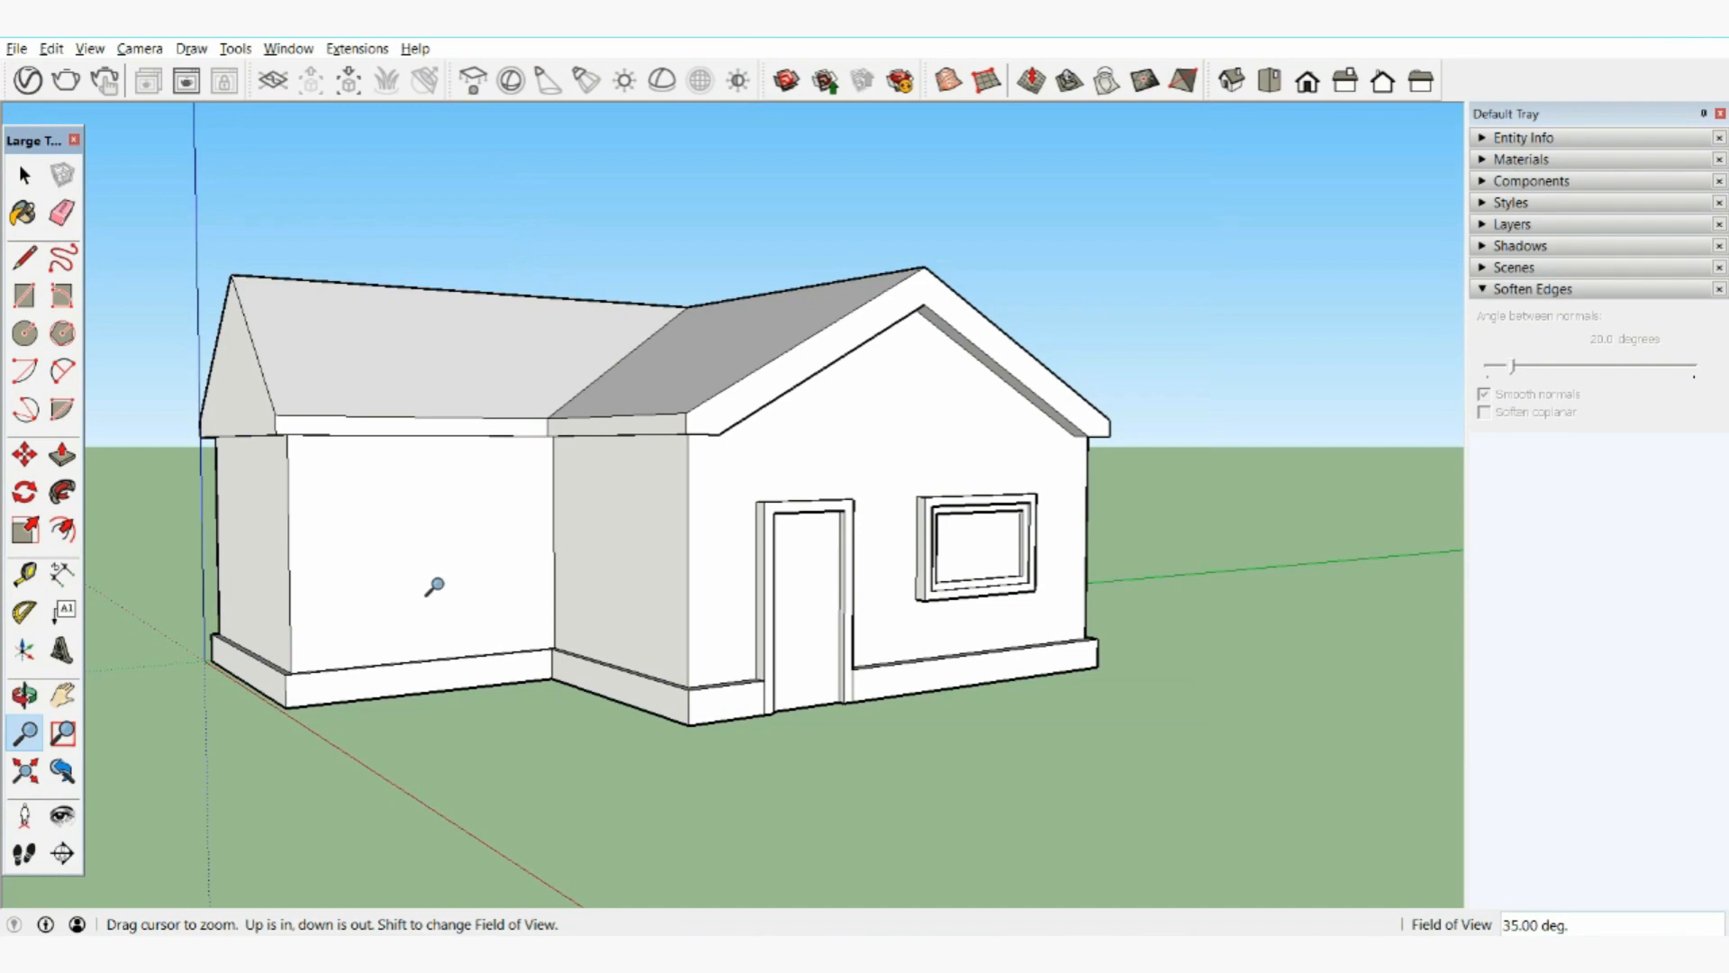
mouse_move(541, 626)
middle_mouse_down()
mouse_move(501, 606)
mouse_move(694, 621)
mouse_move(538, 623)
middle_mouse_up()
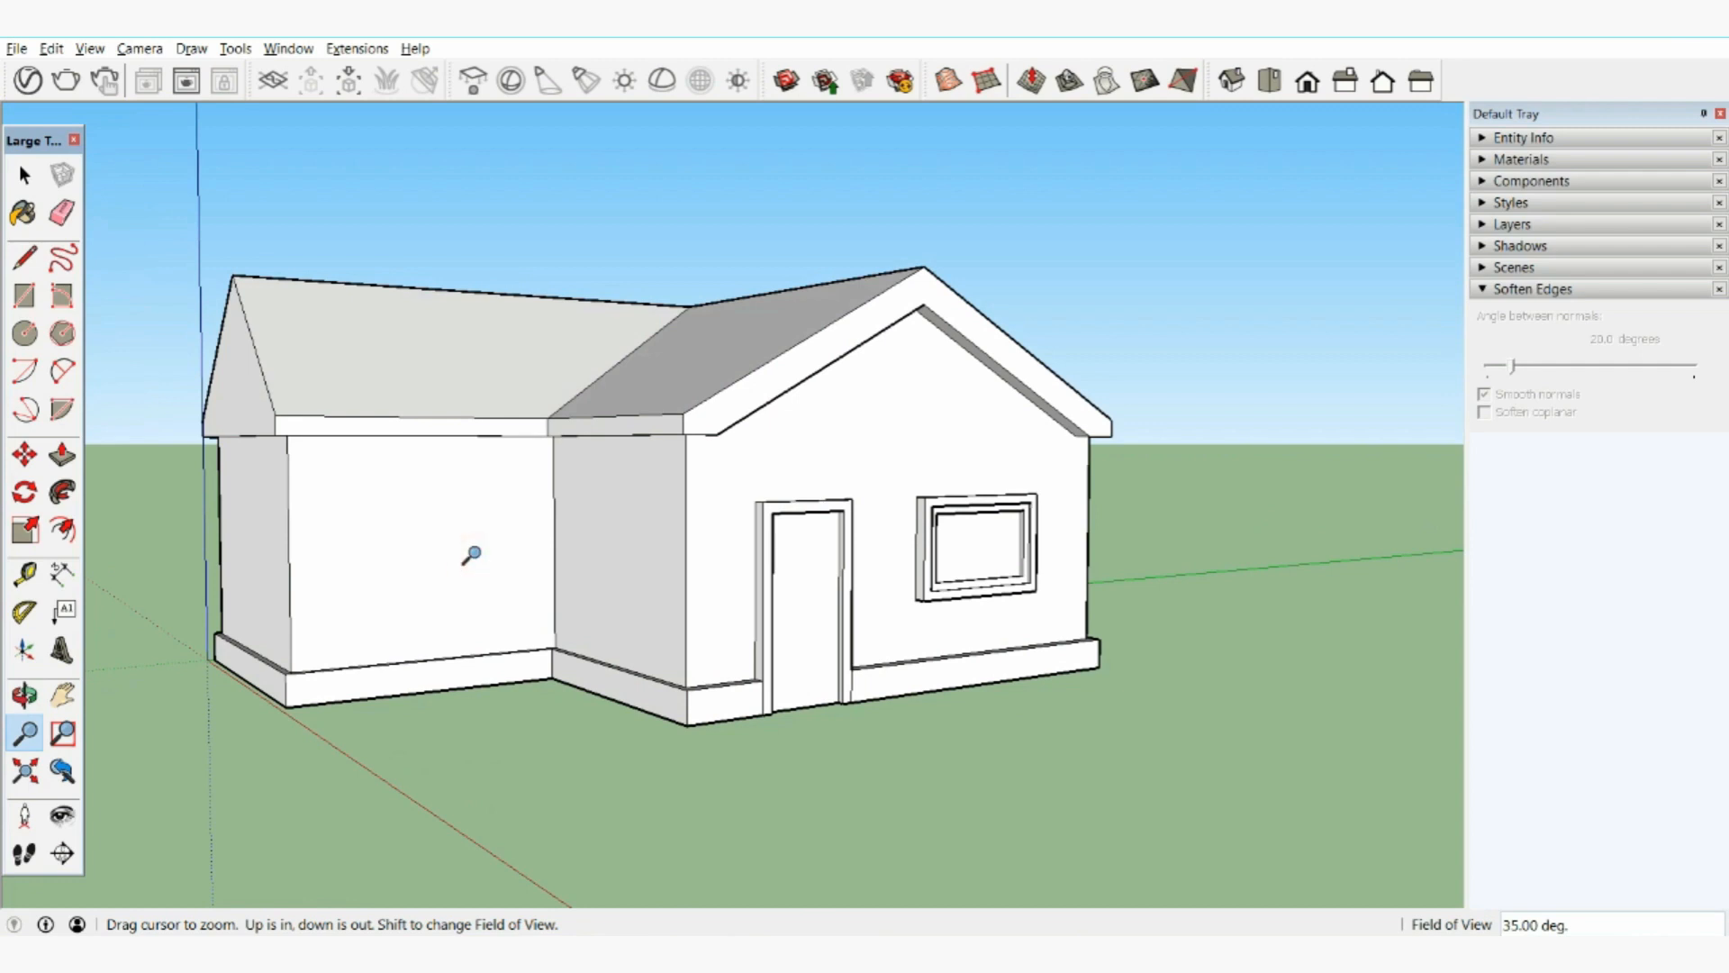
left_click_drag(471, 553, 549, 595)
key("o")
left_click_drag(730, 552, 872, 506)
key("z")
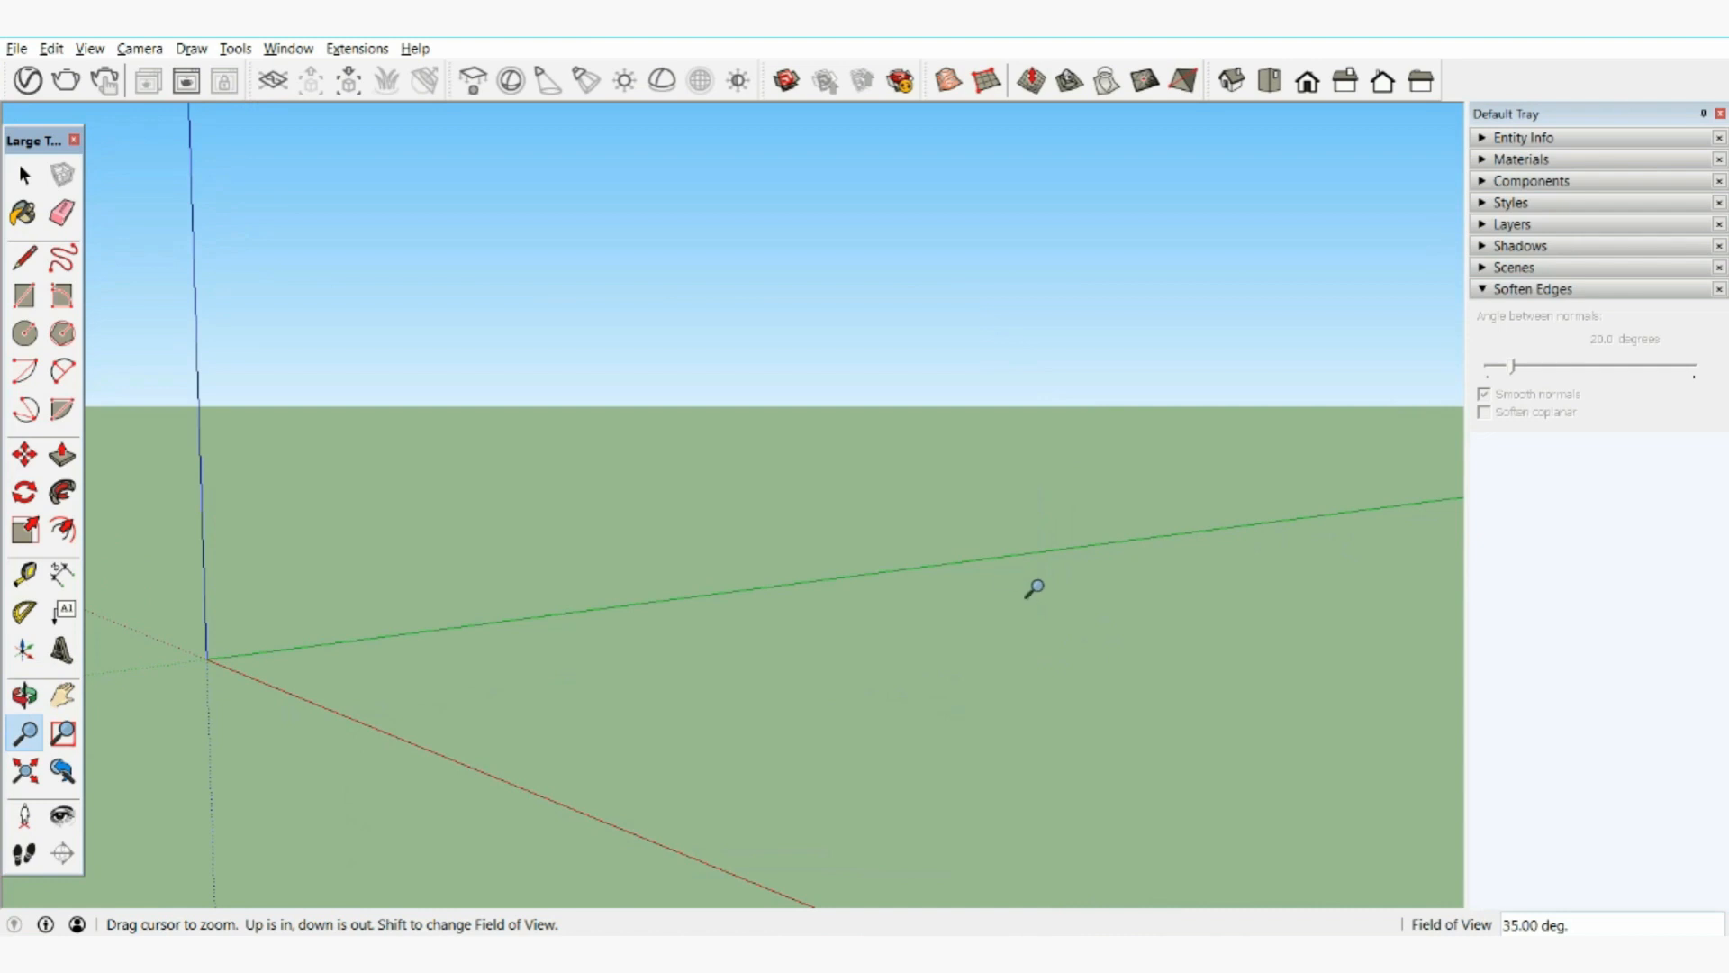
Check in the toolbar settings that the Large Tool Set is enabled.
left_click(89, 50)
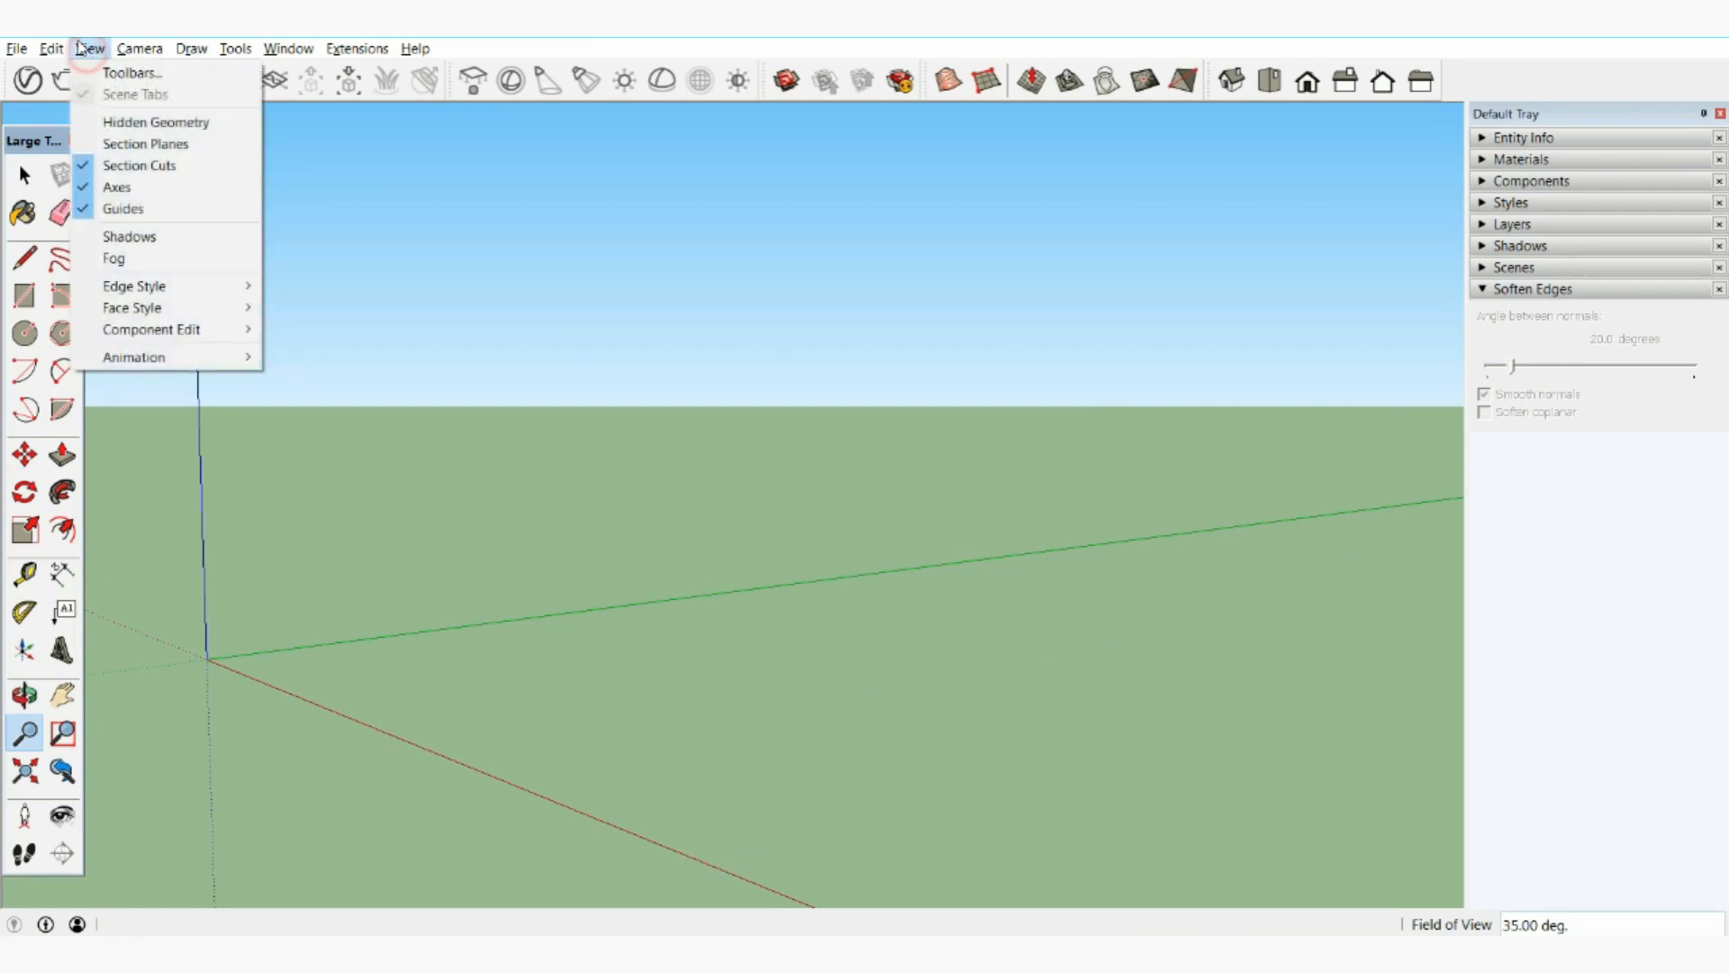
left_click(129, 74)
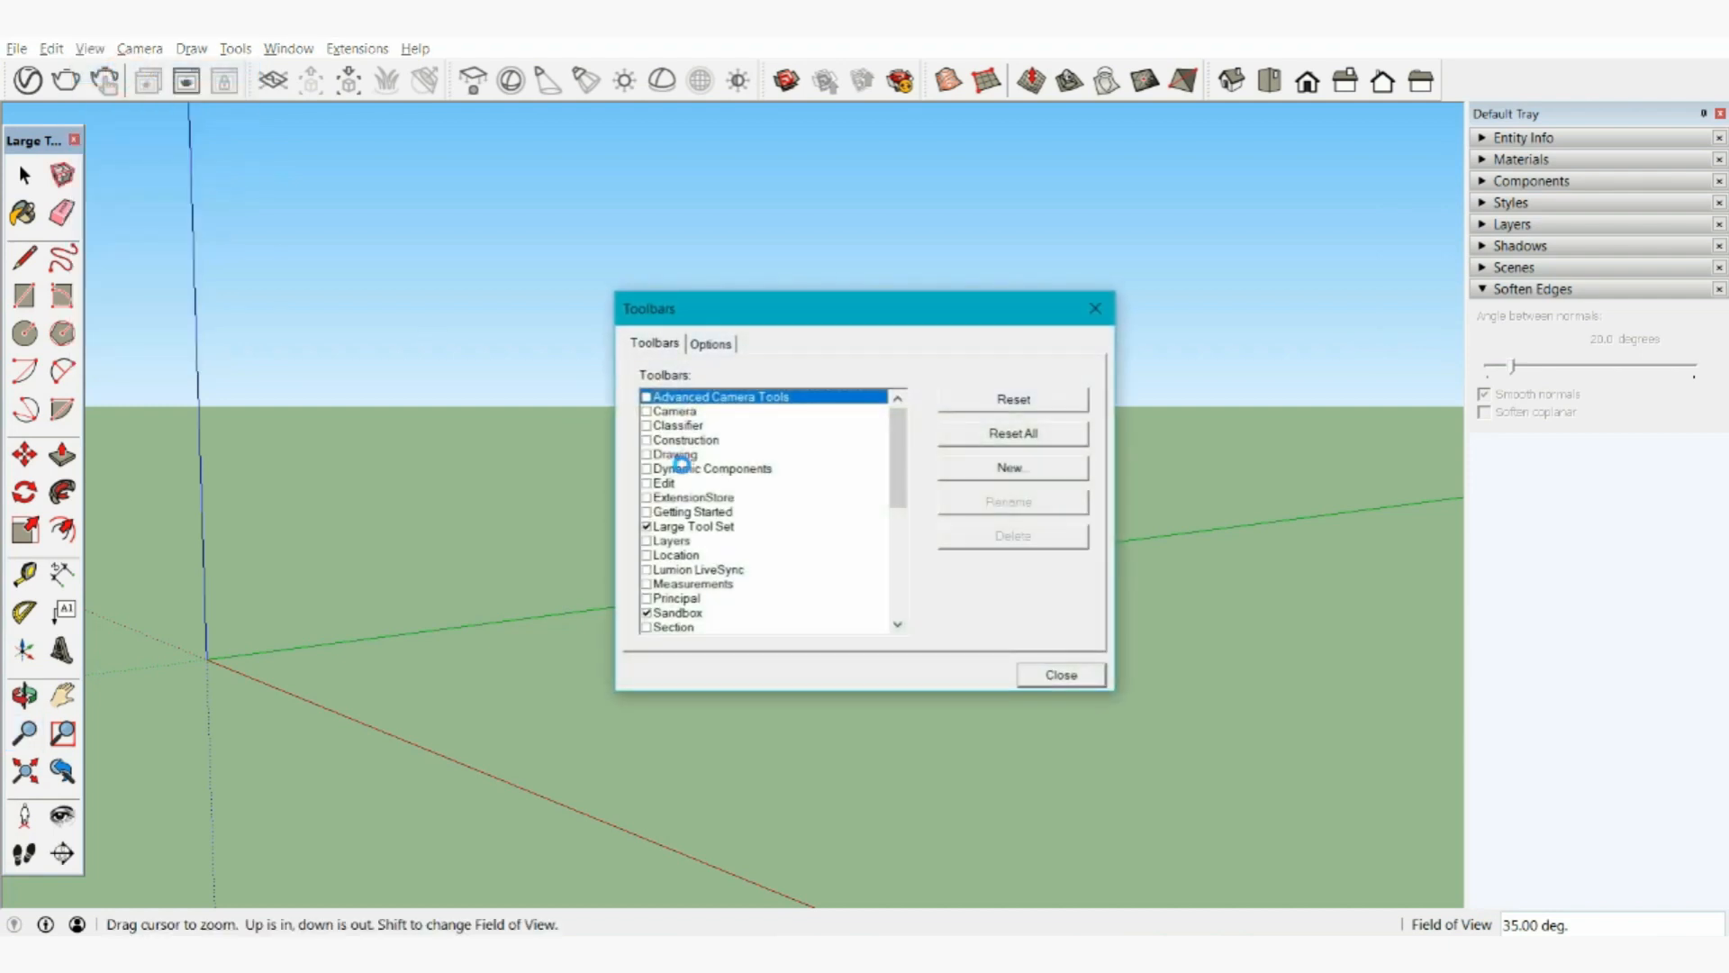
left_click(706, 528)
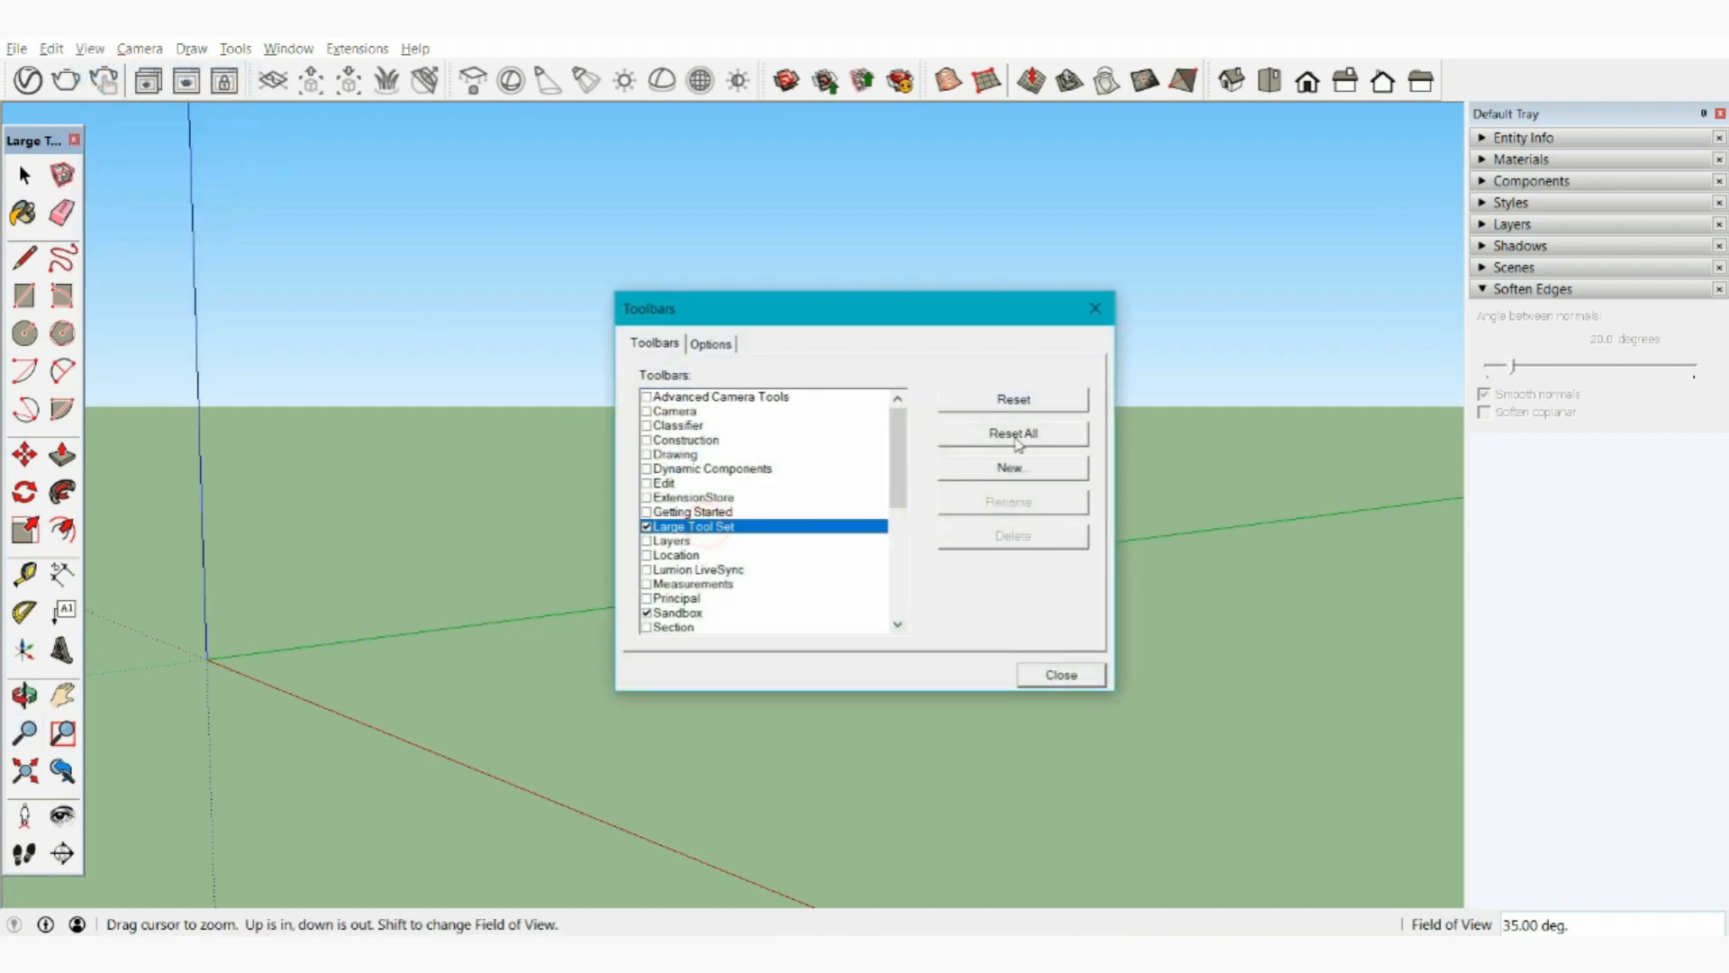
left_click(1095, 305)
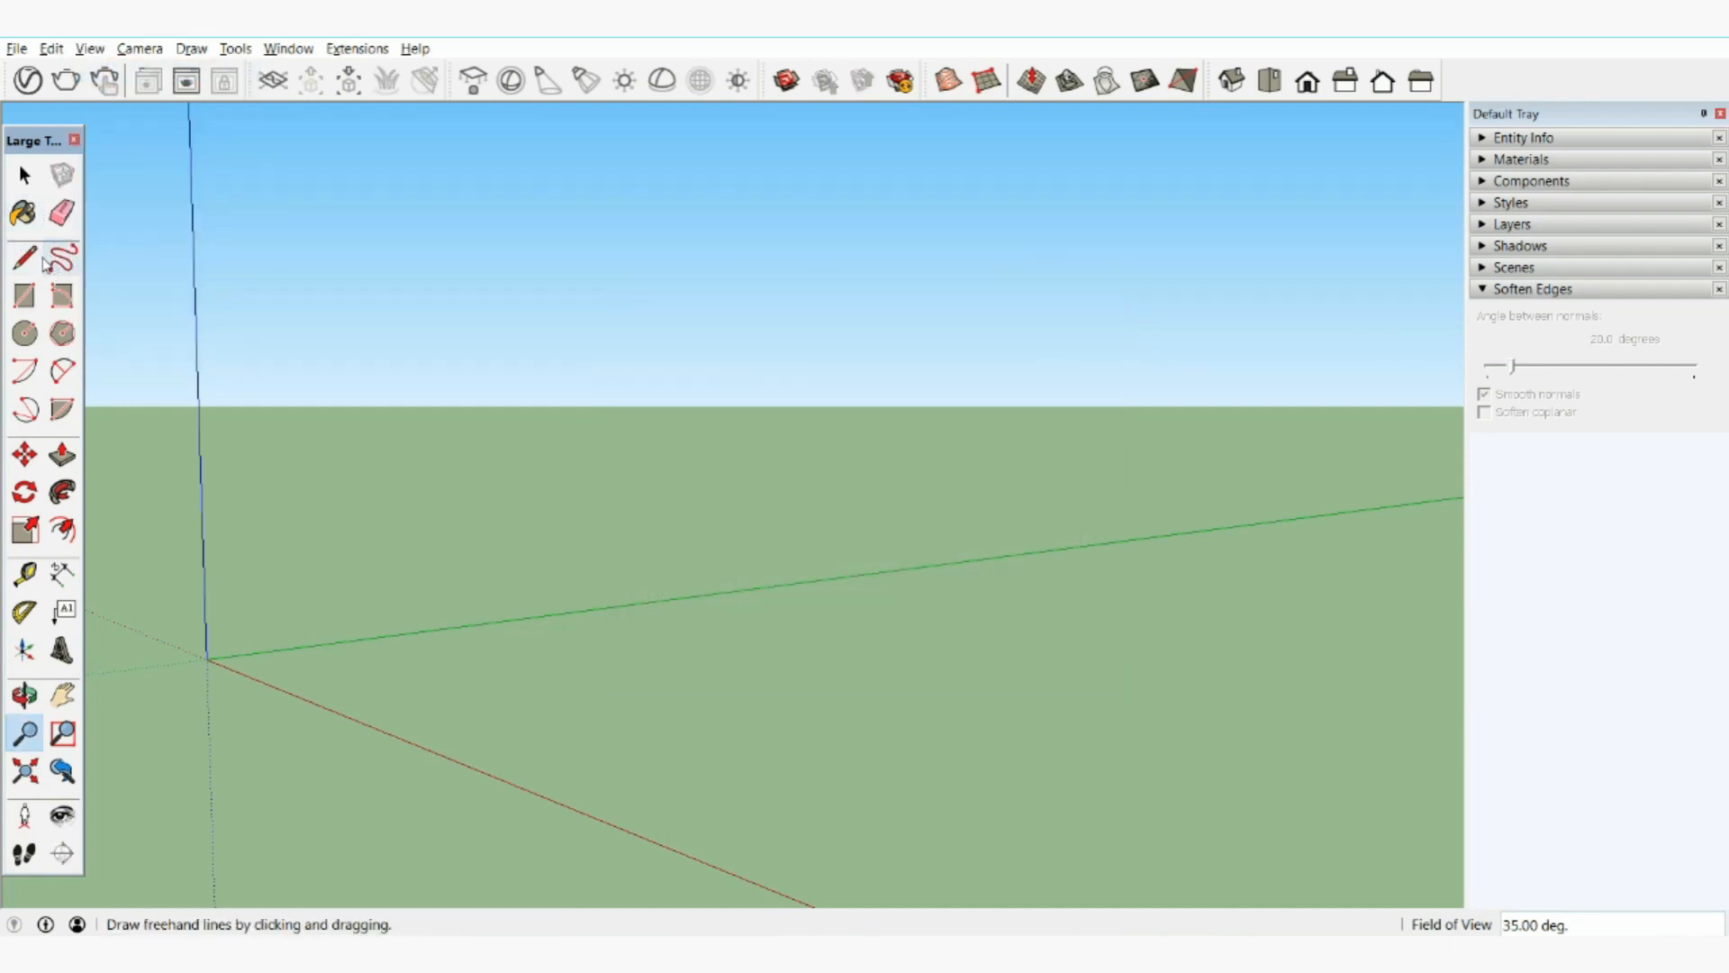
Draw a trial rectangle about 12' 7" by 21' 5" on the ground near the origin, and undo it.
left_click(24, 295)
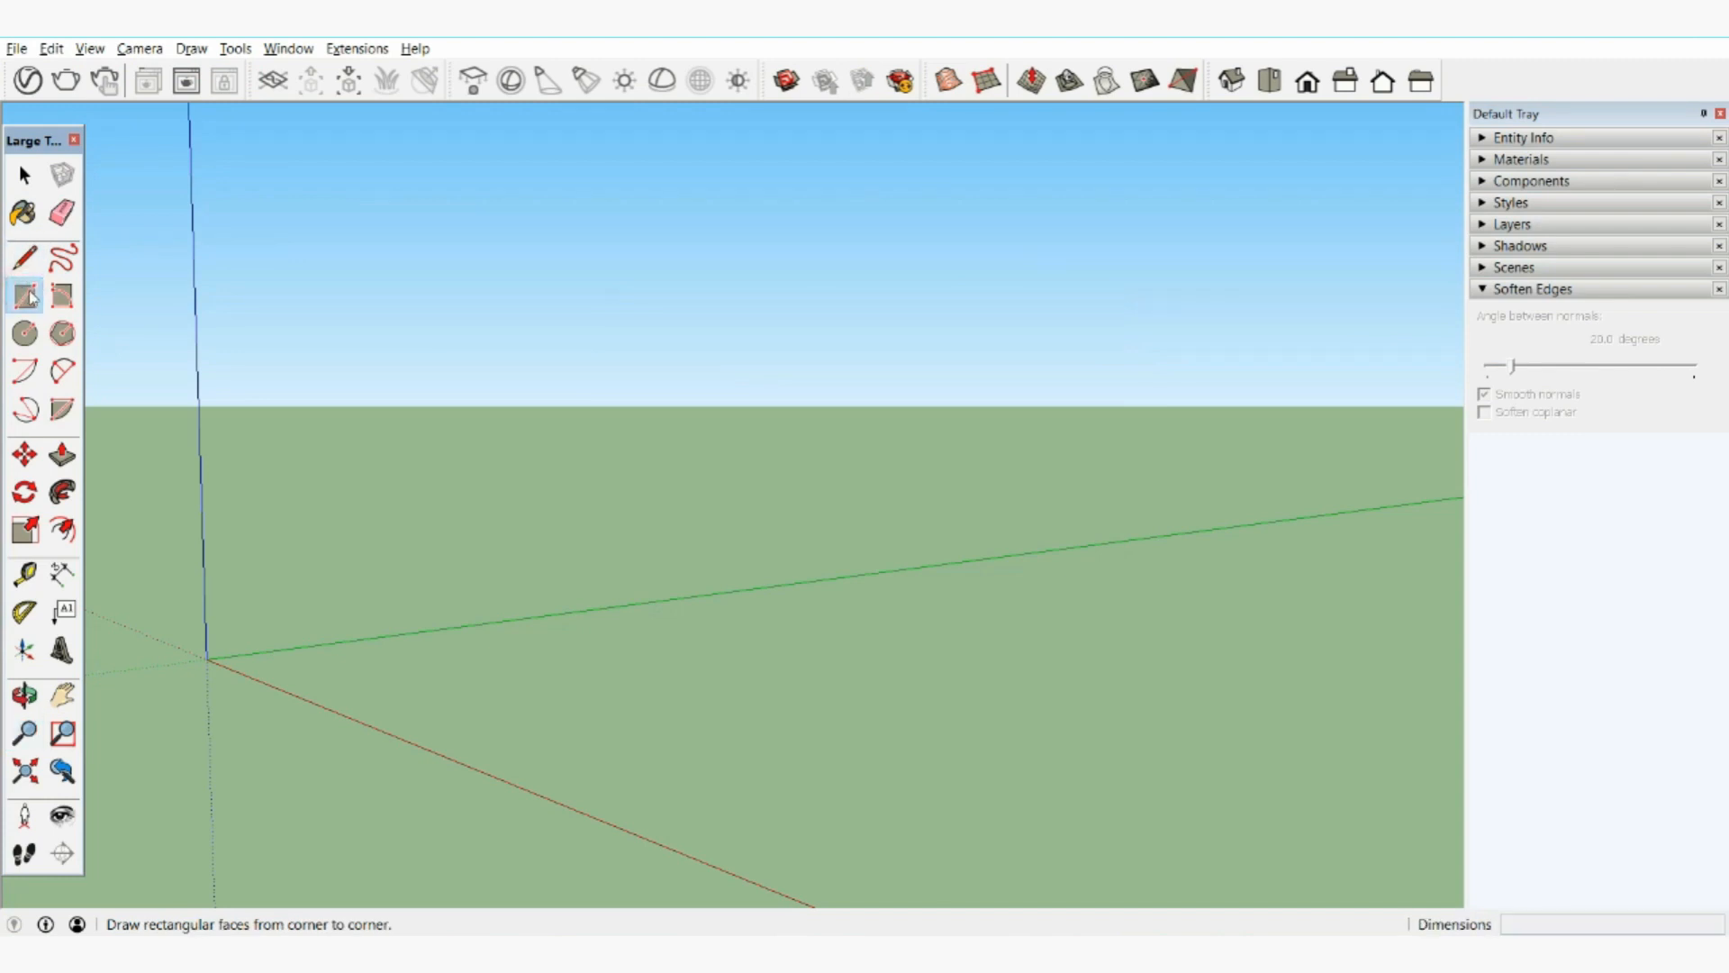
left_click(260, 668)
left_click(830, 645)
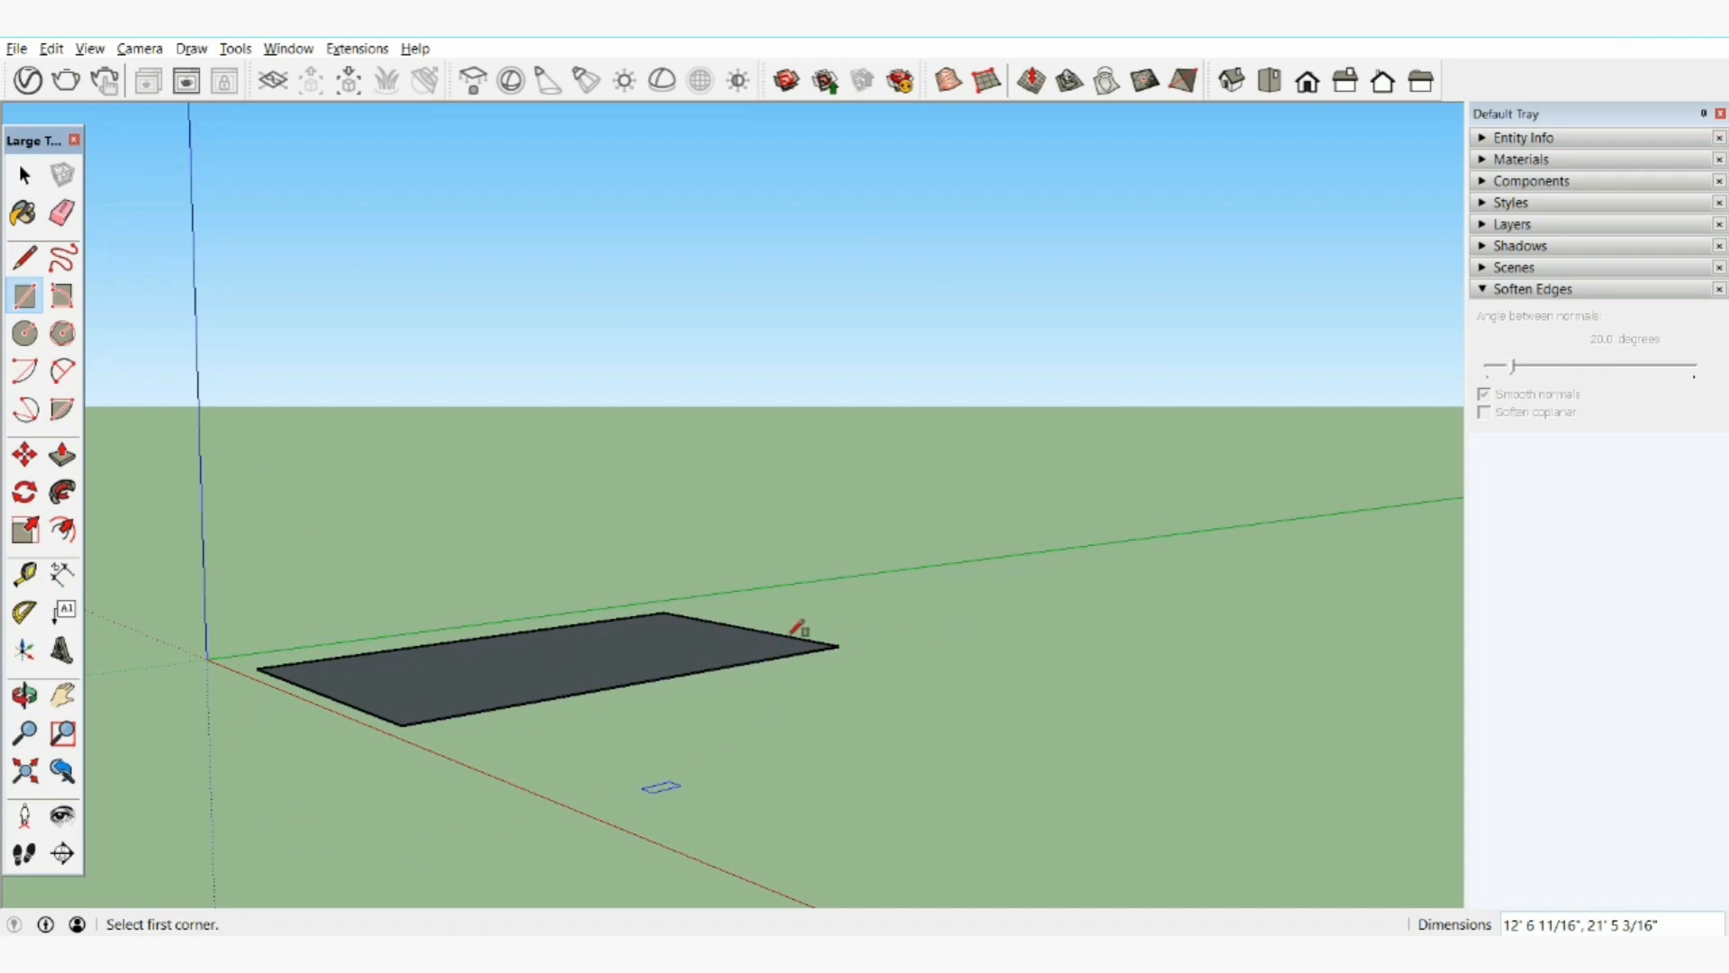
middle_click_drag(610, 639, 635, 694)
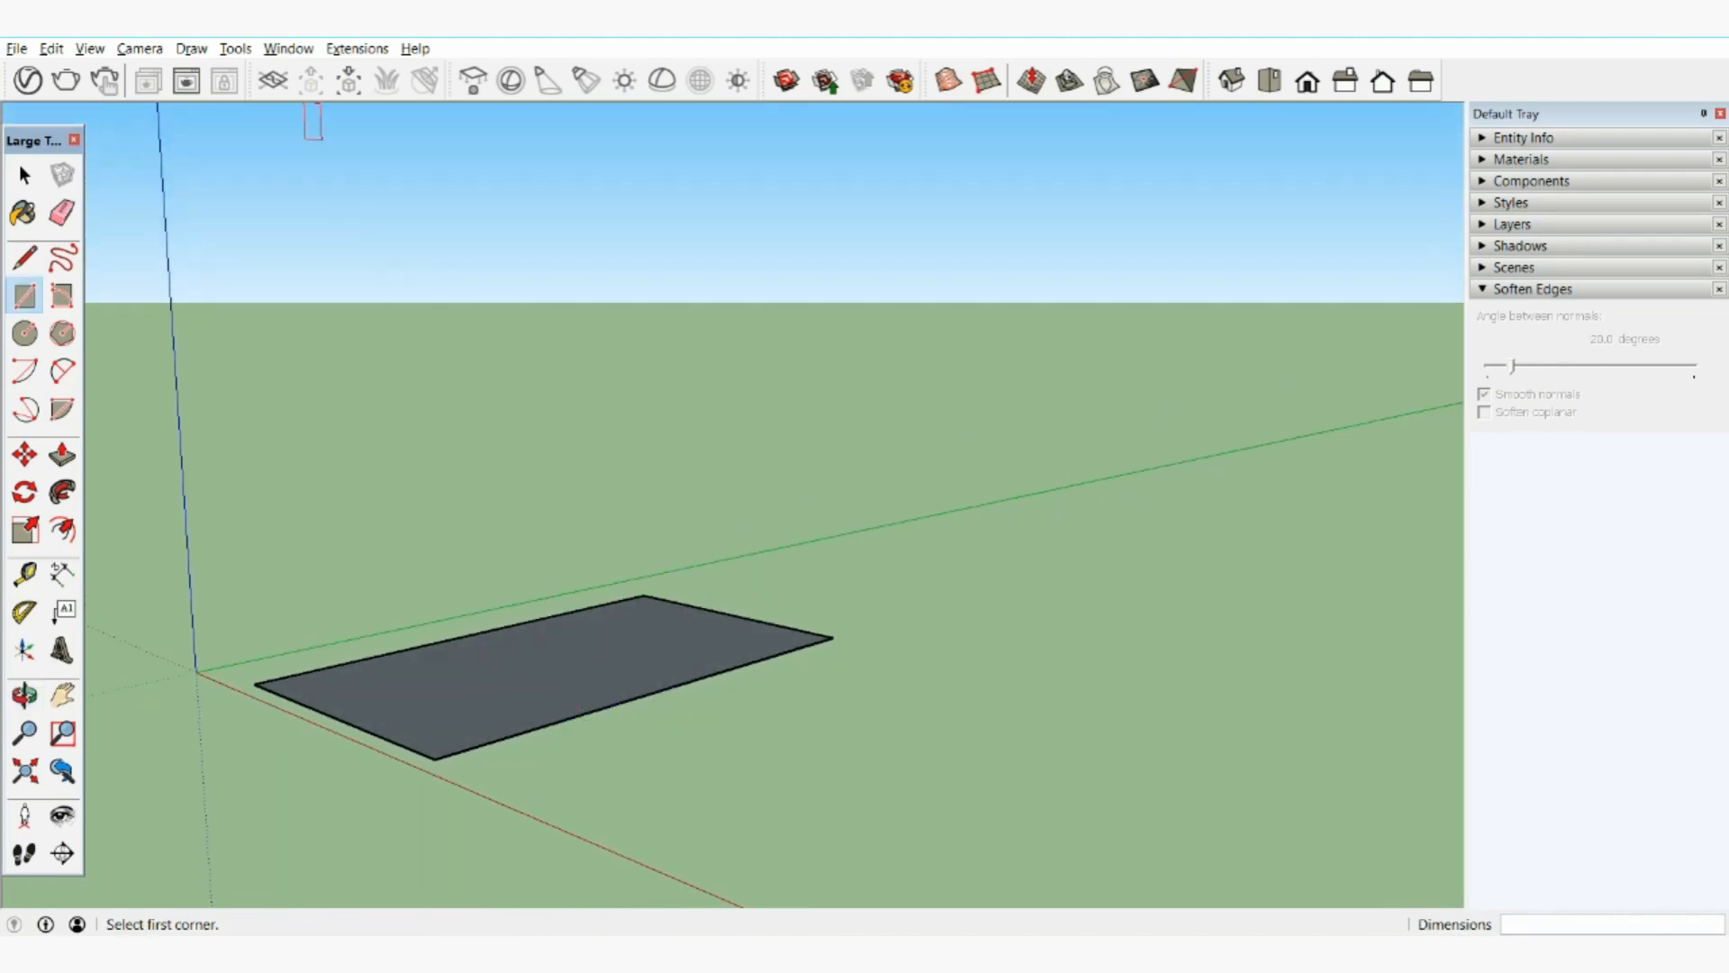
left_click(51, 49)
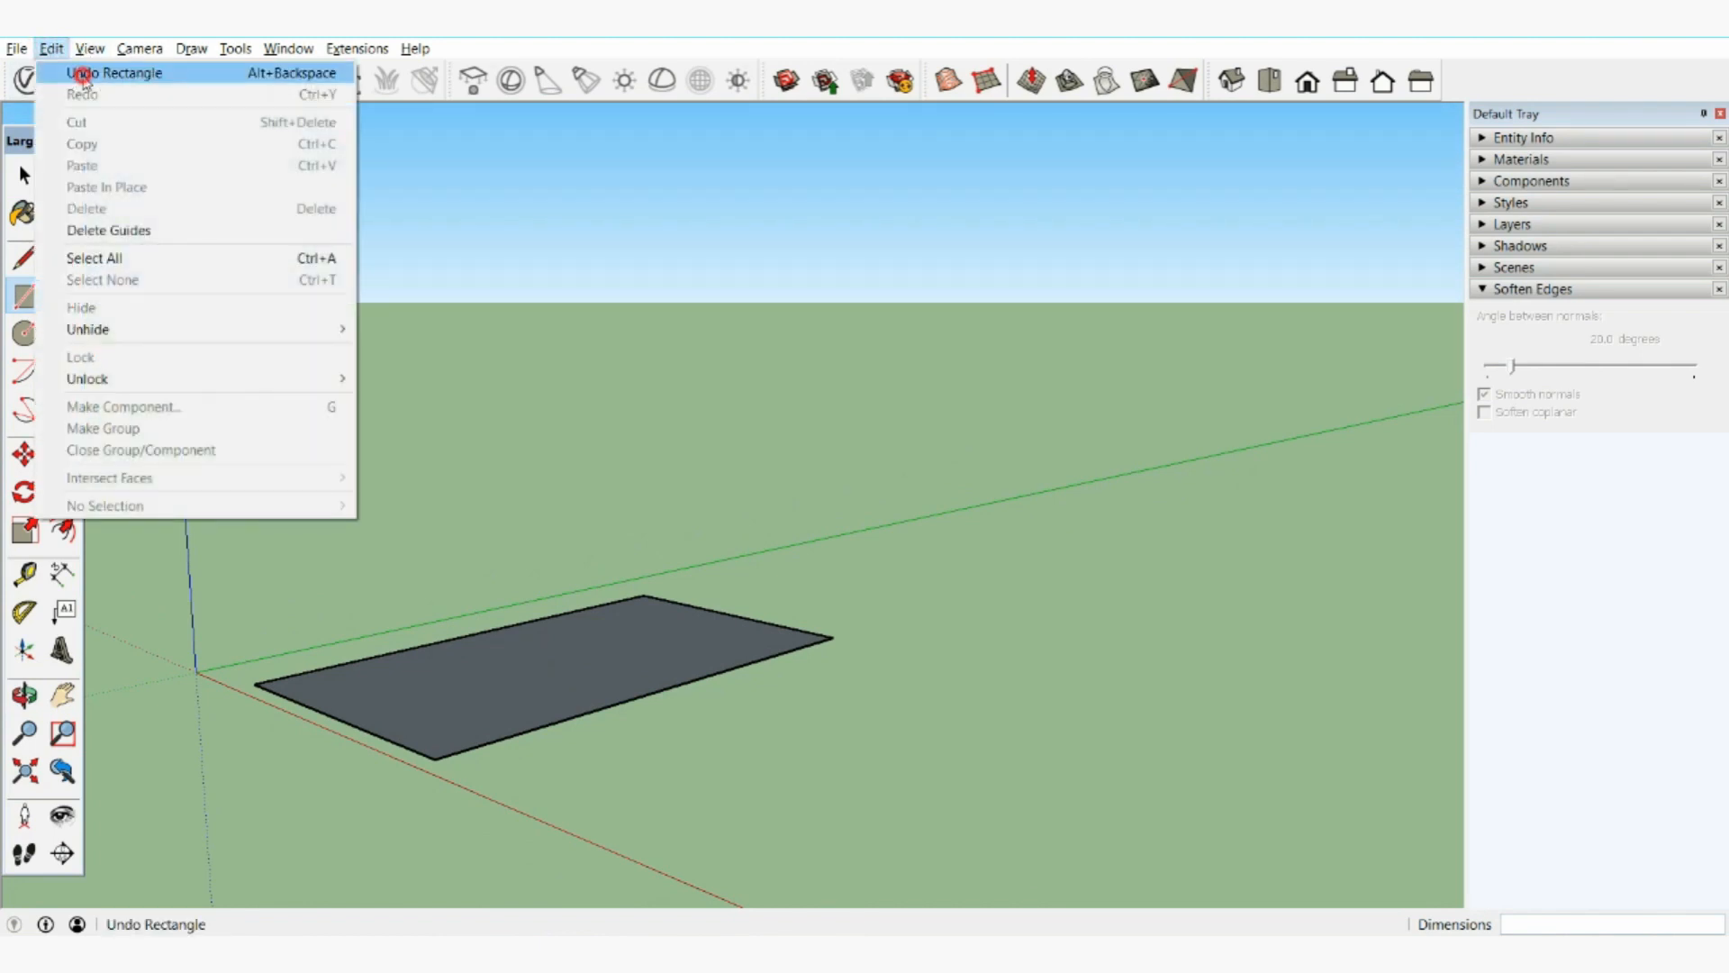
left_click(86, 69)
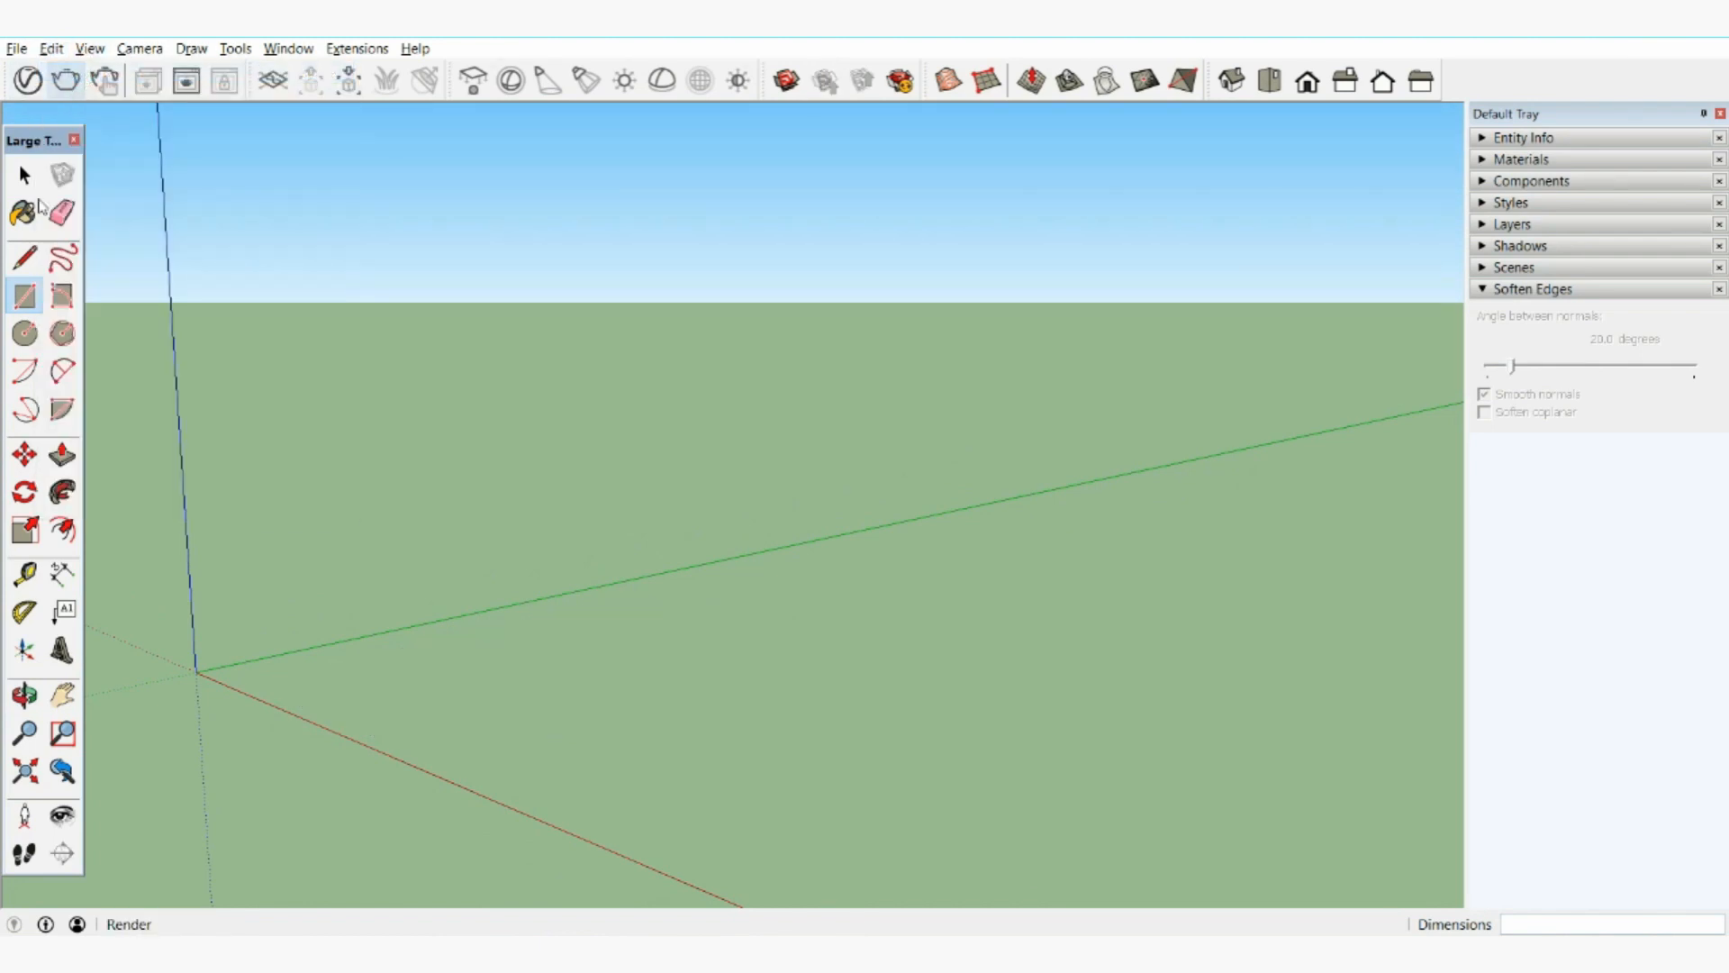
Draw a 10' by 20' rectangle on the ground near the origin, between the red and green axes.
left_click(259, 682)
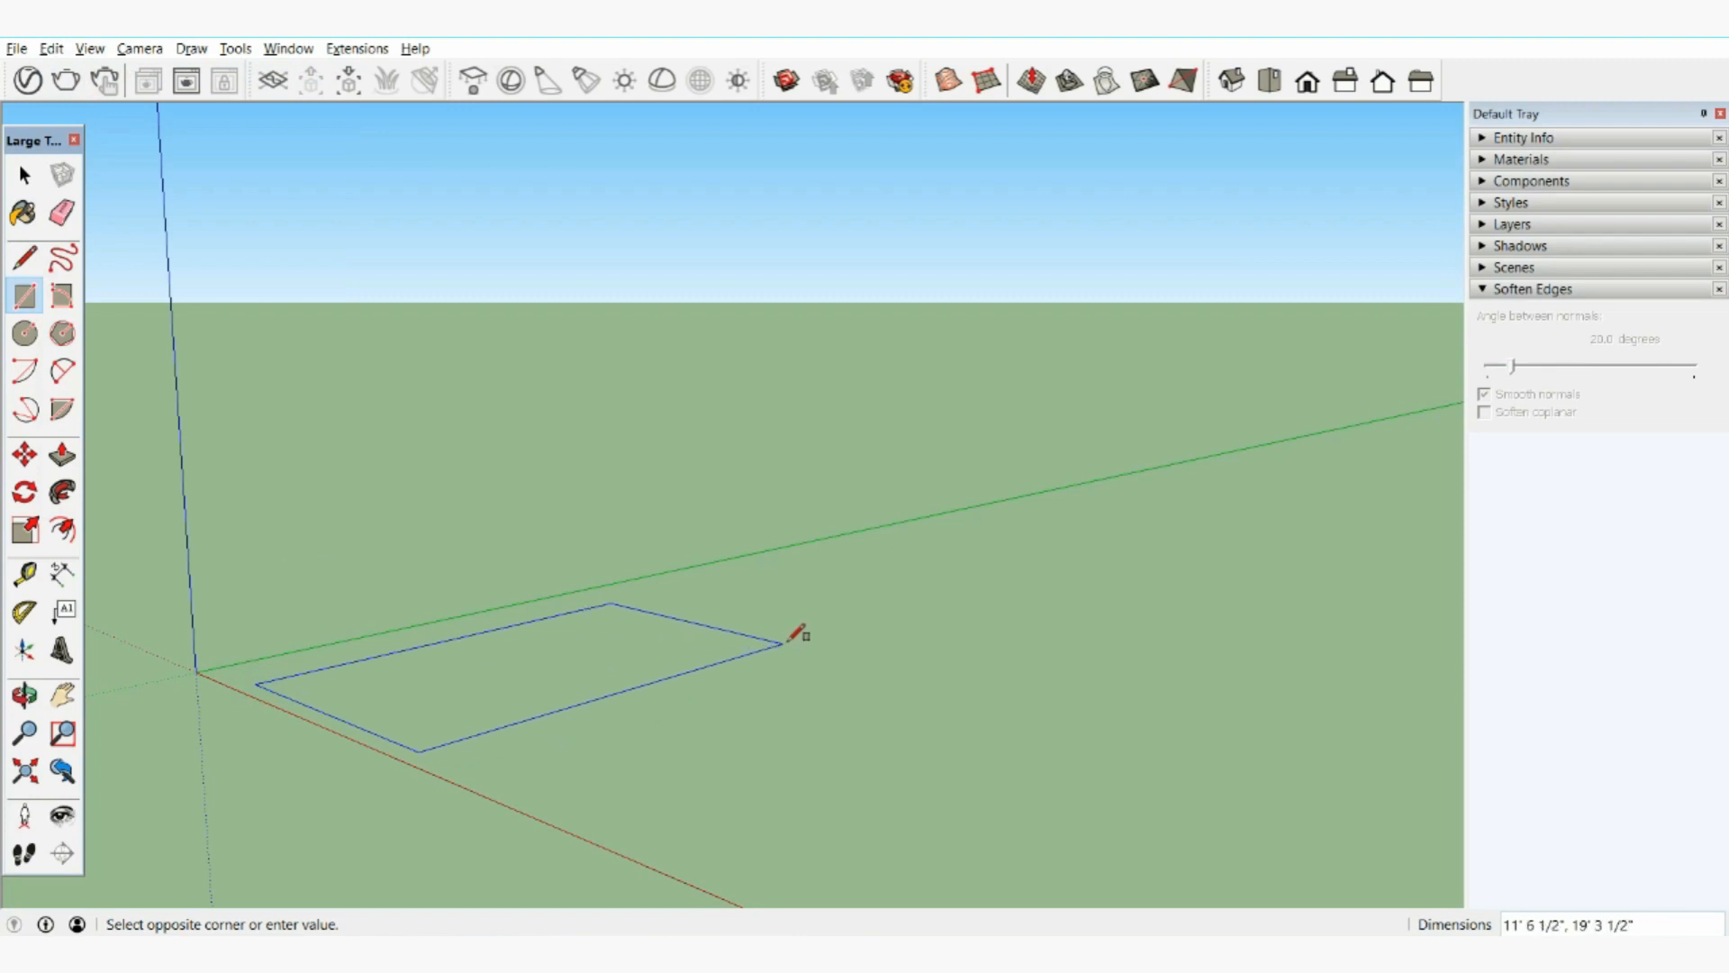
type("10',20")
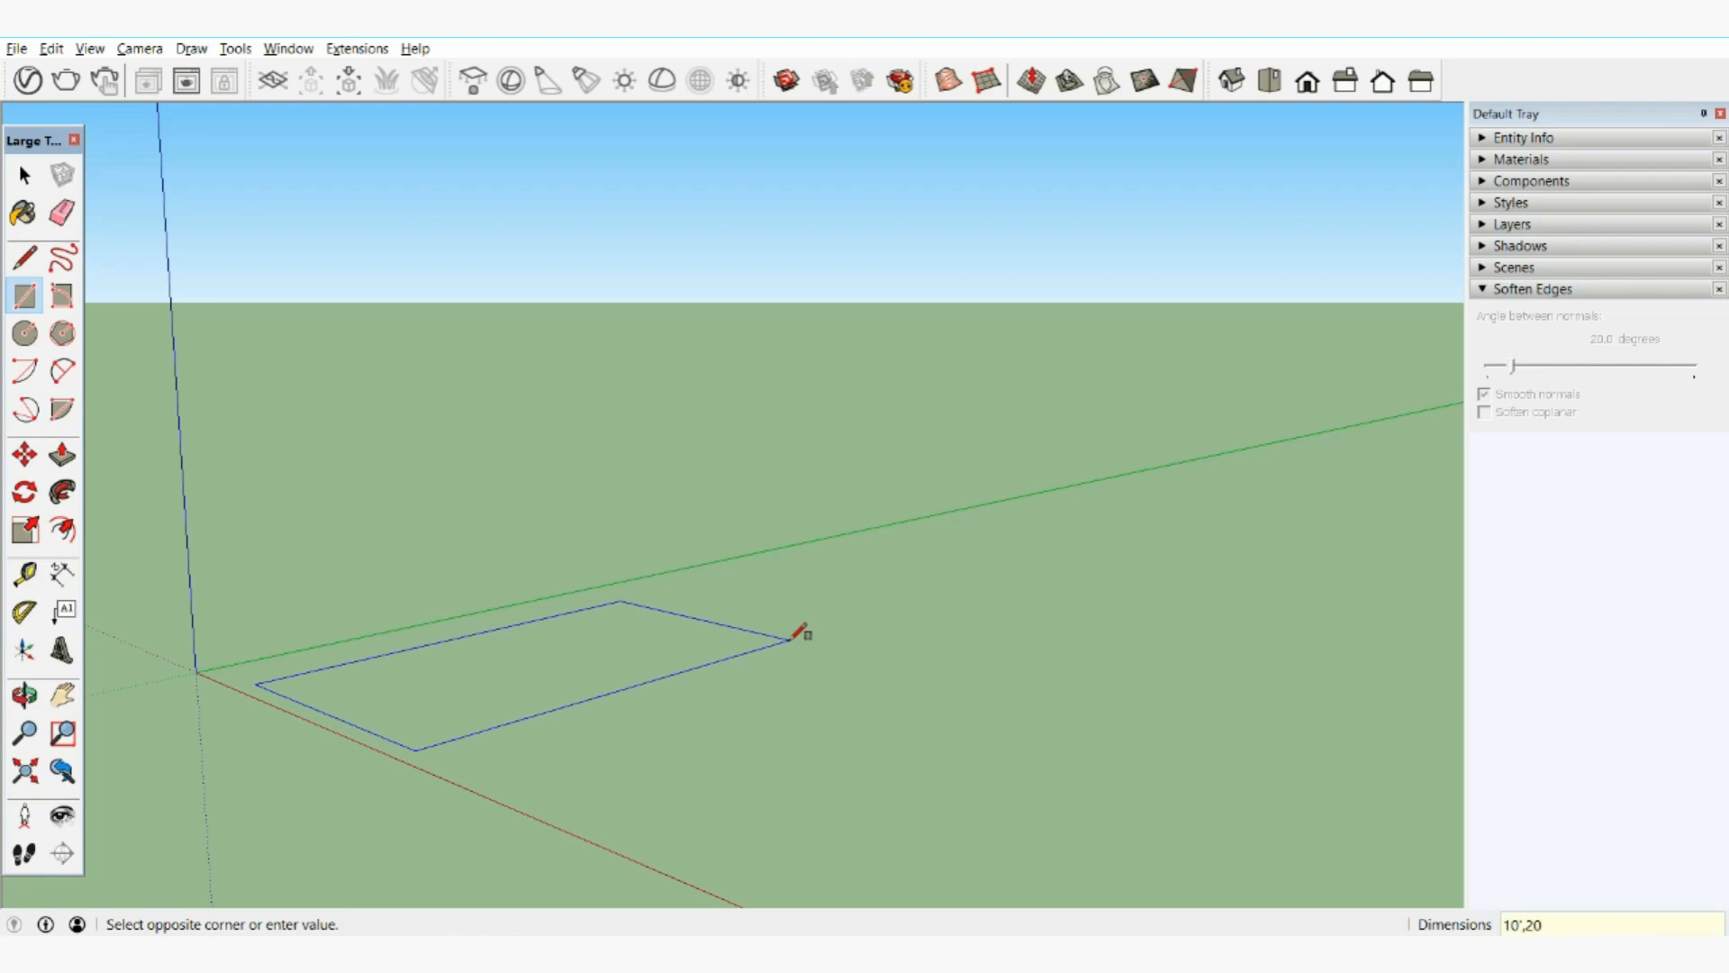
key("Return")
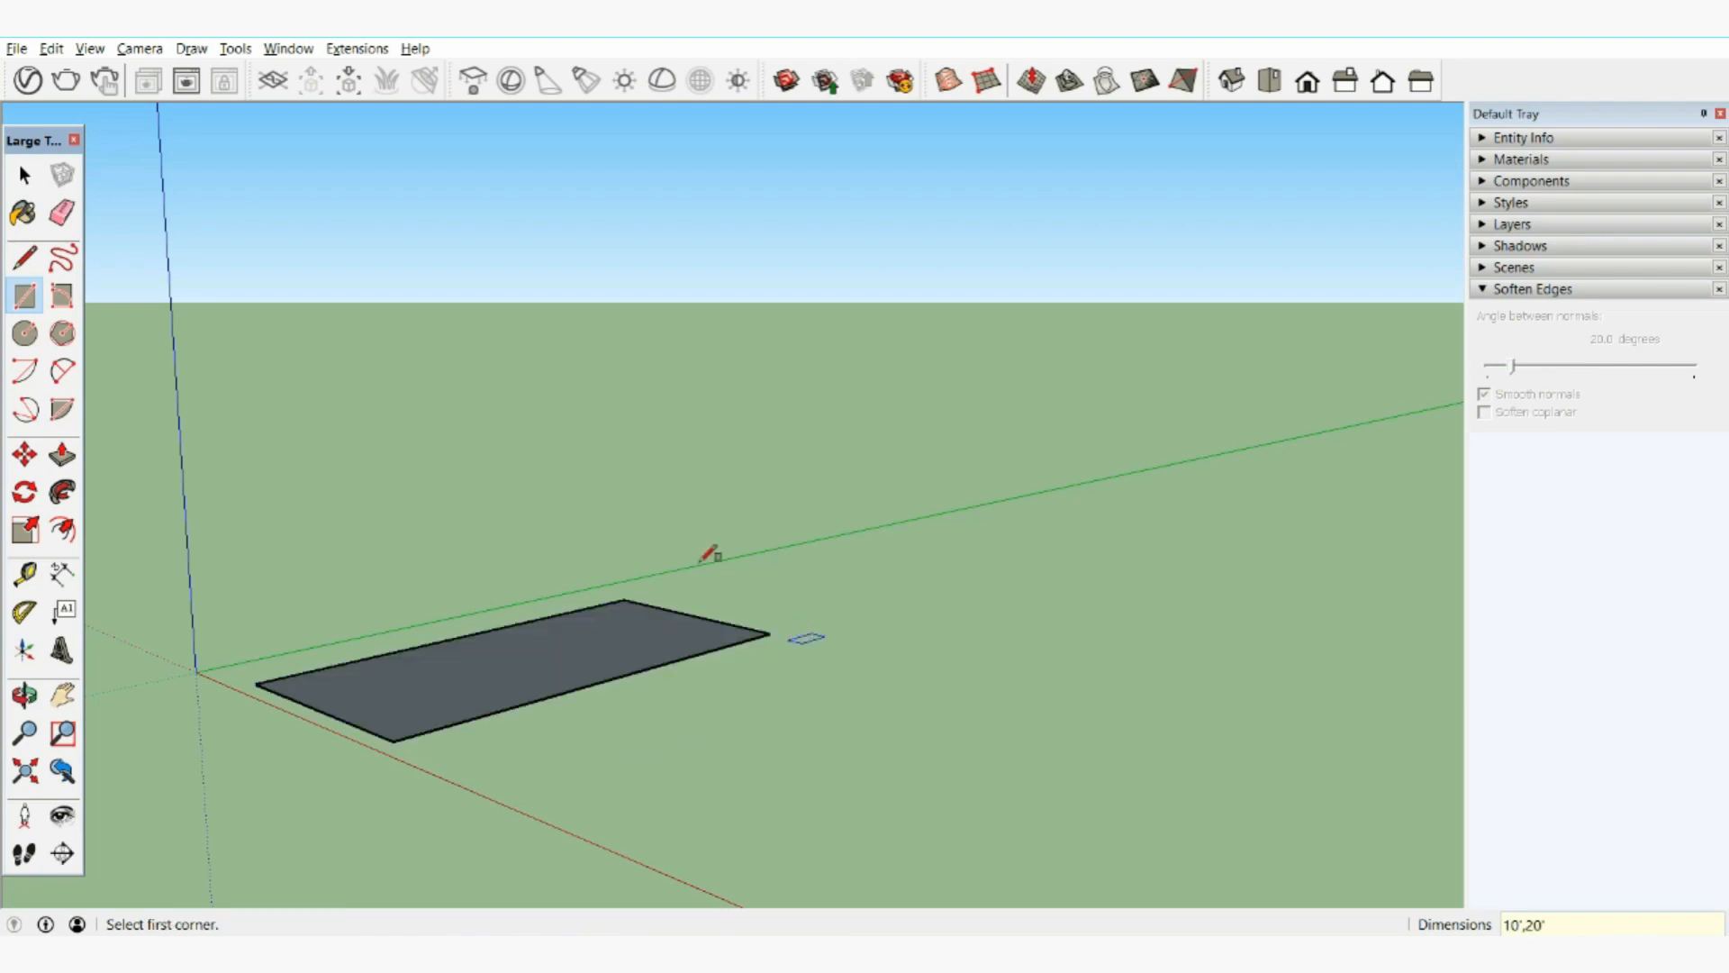
Draw a 2 m line along the red axis from the rectangle's far outer corner.
left_click(25, 259)
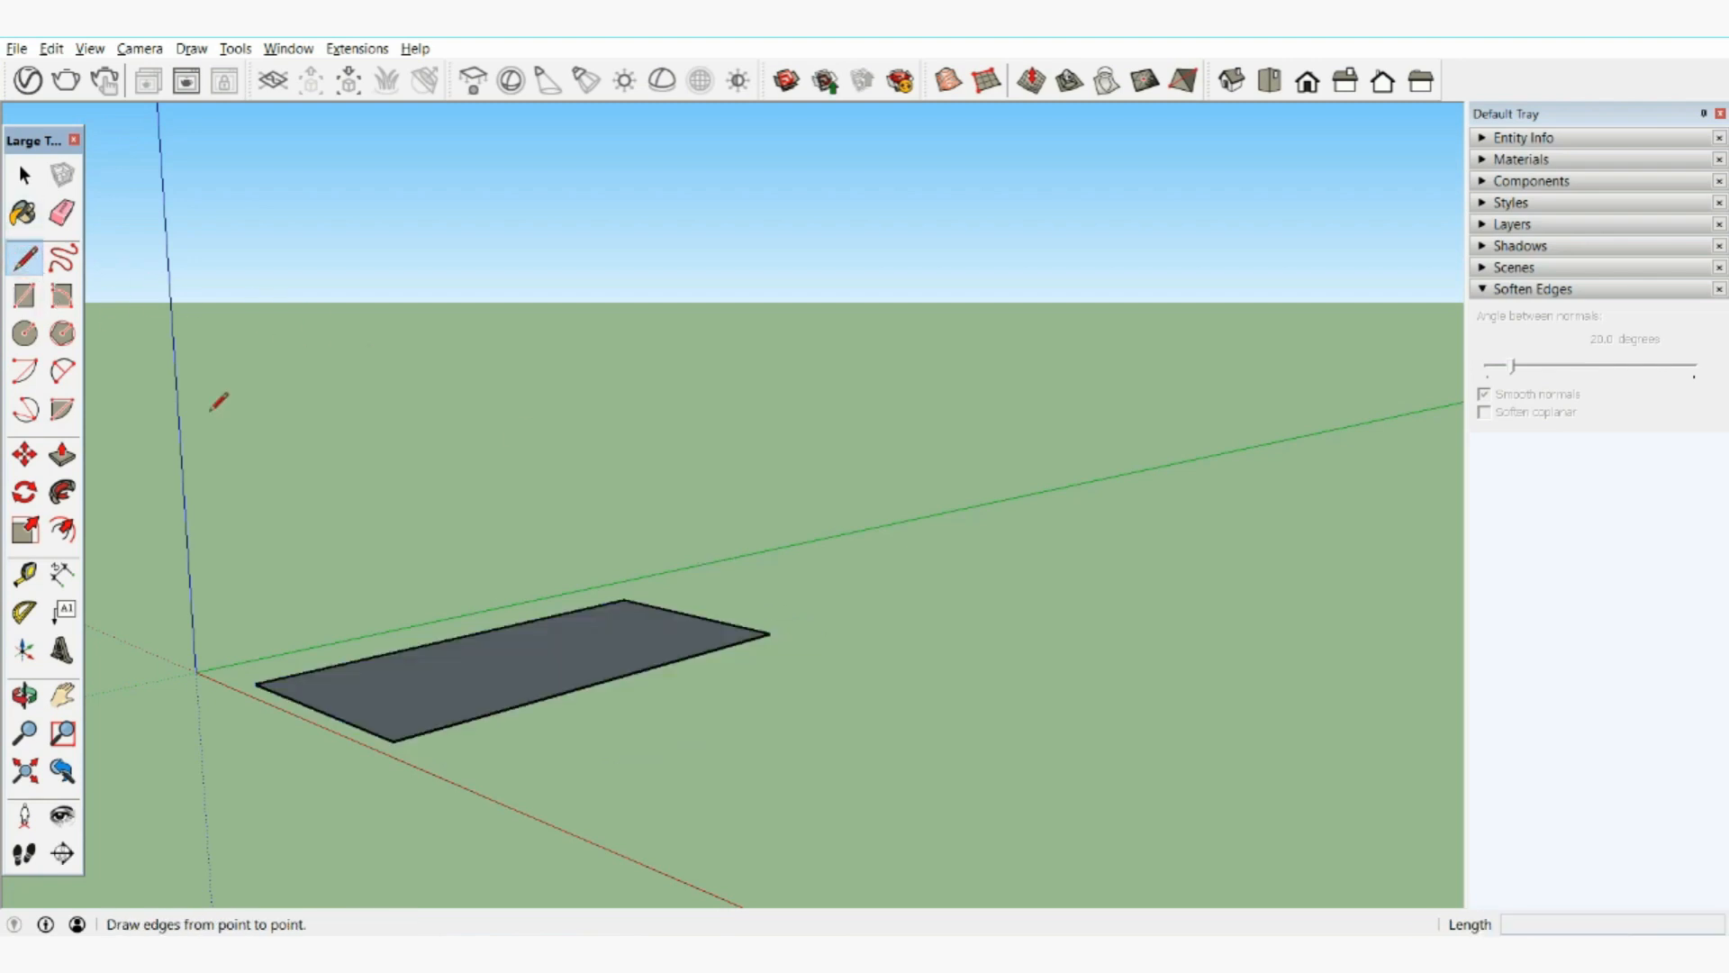
middle_click_drag(738, 726, 738, 915)
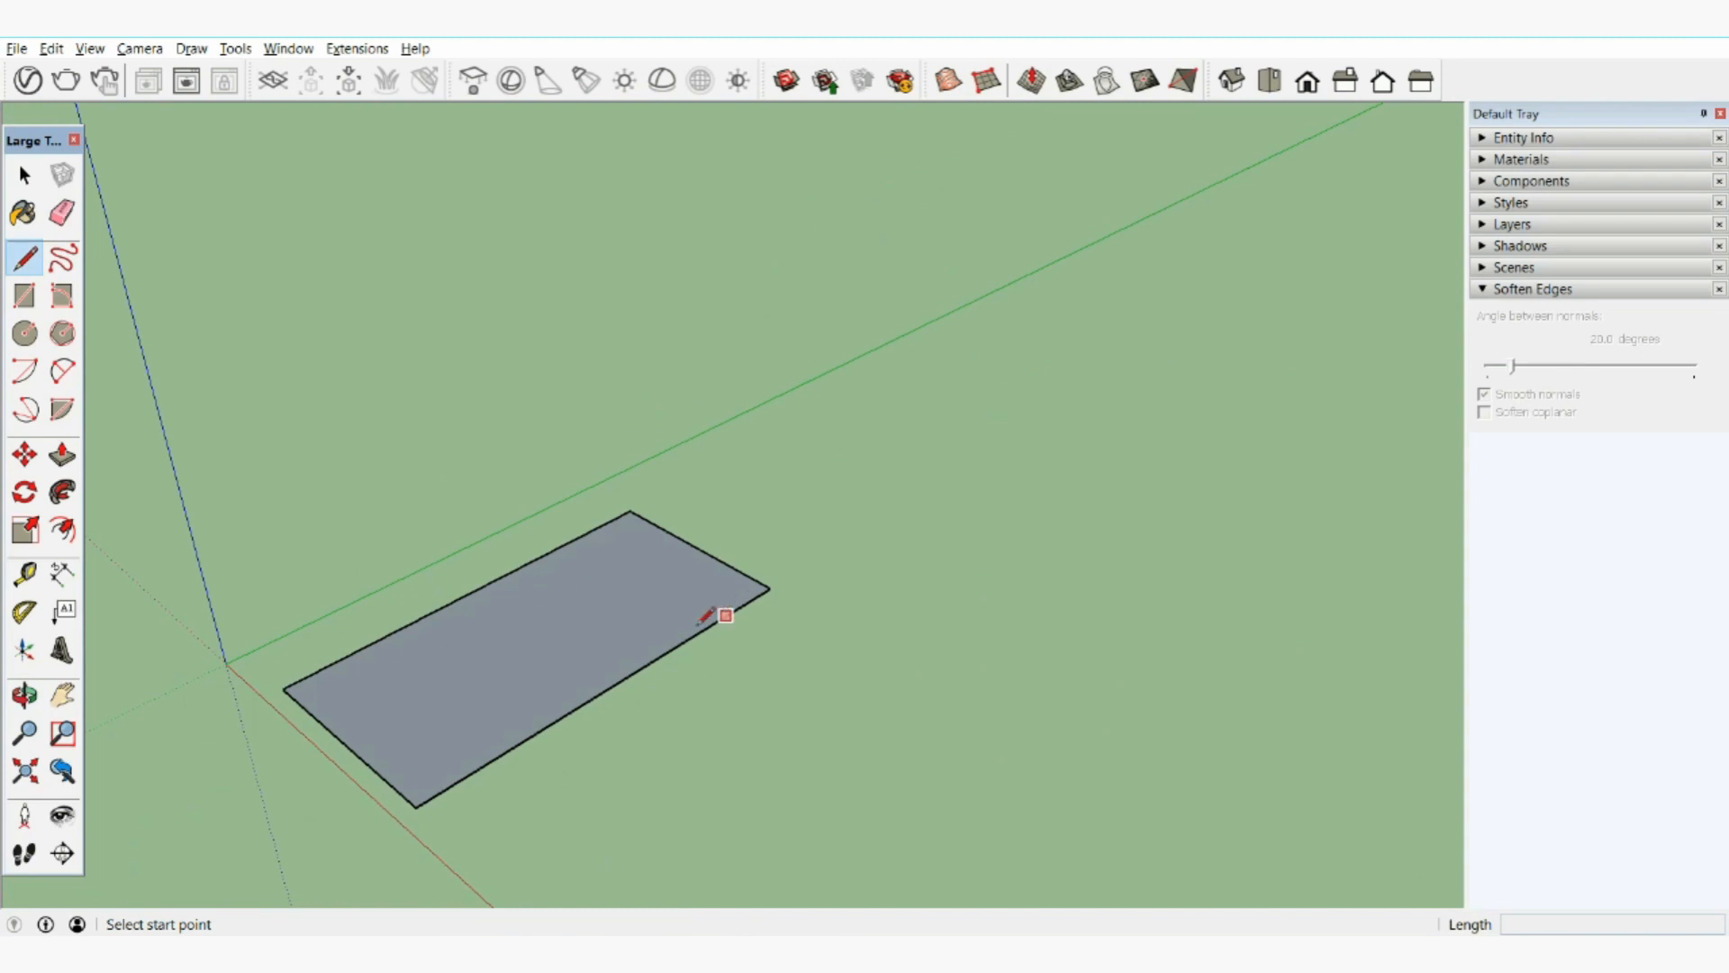
left_click(771, 588)
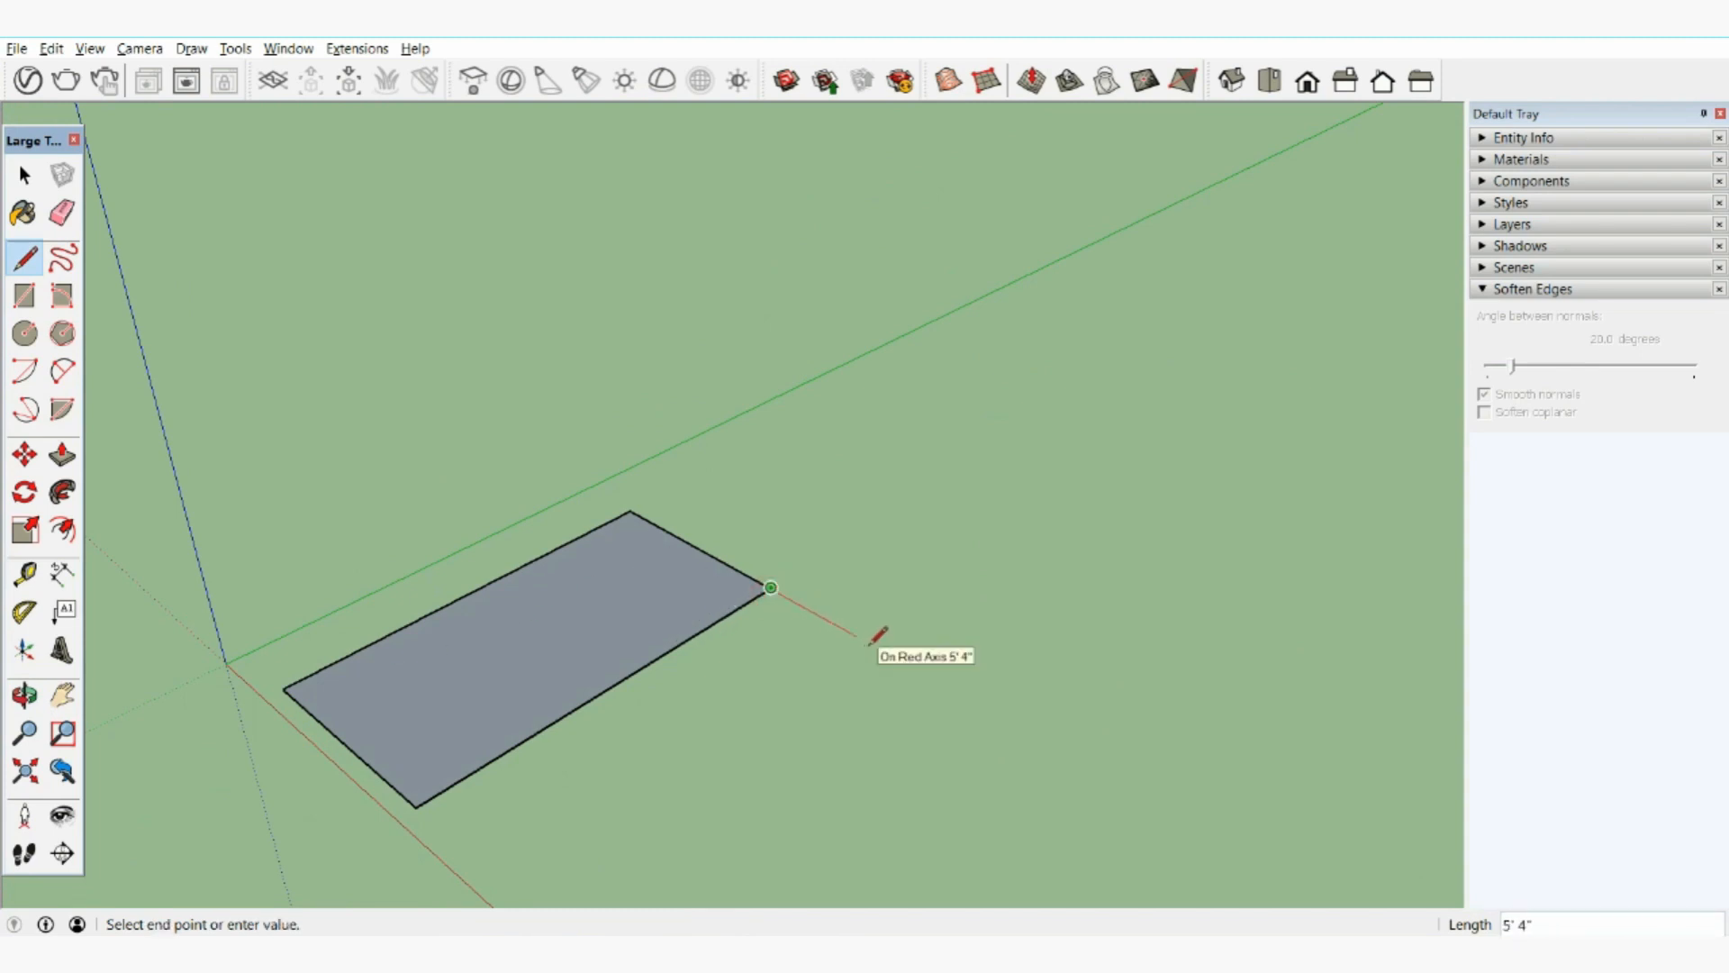
type("2m")
key("Return")
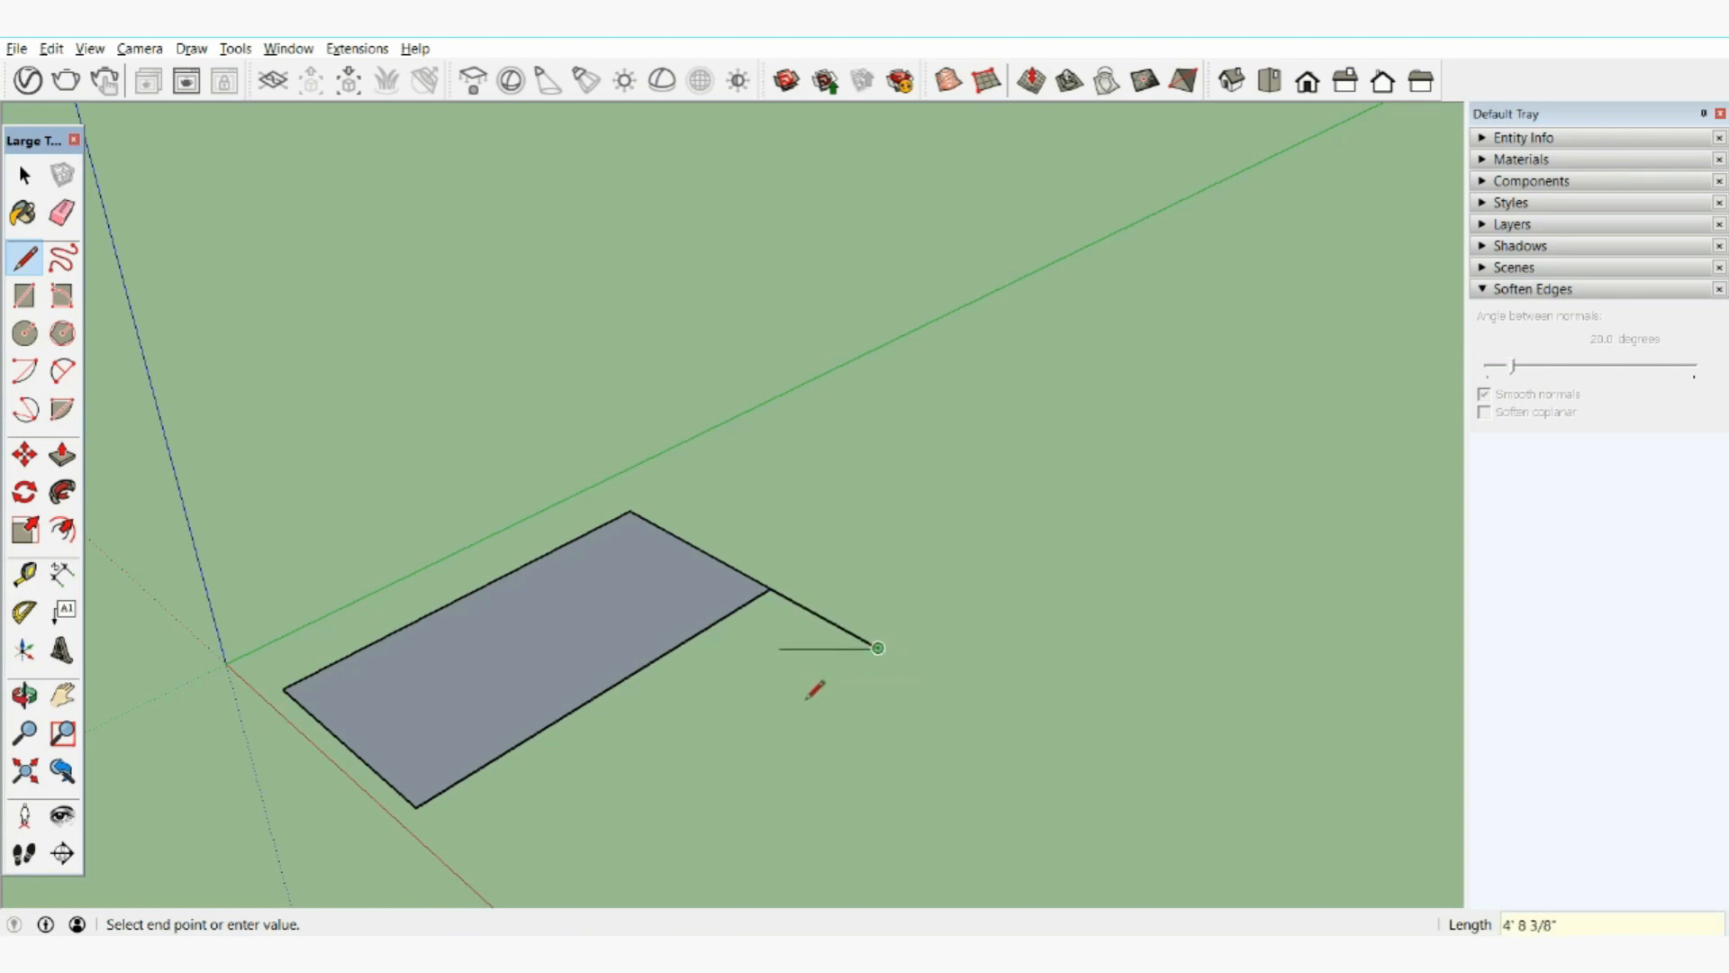
key("Escape")
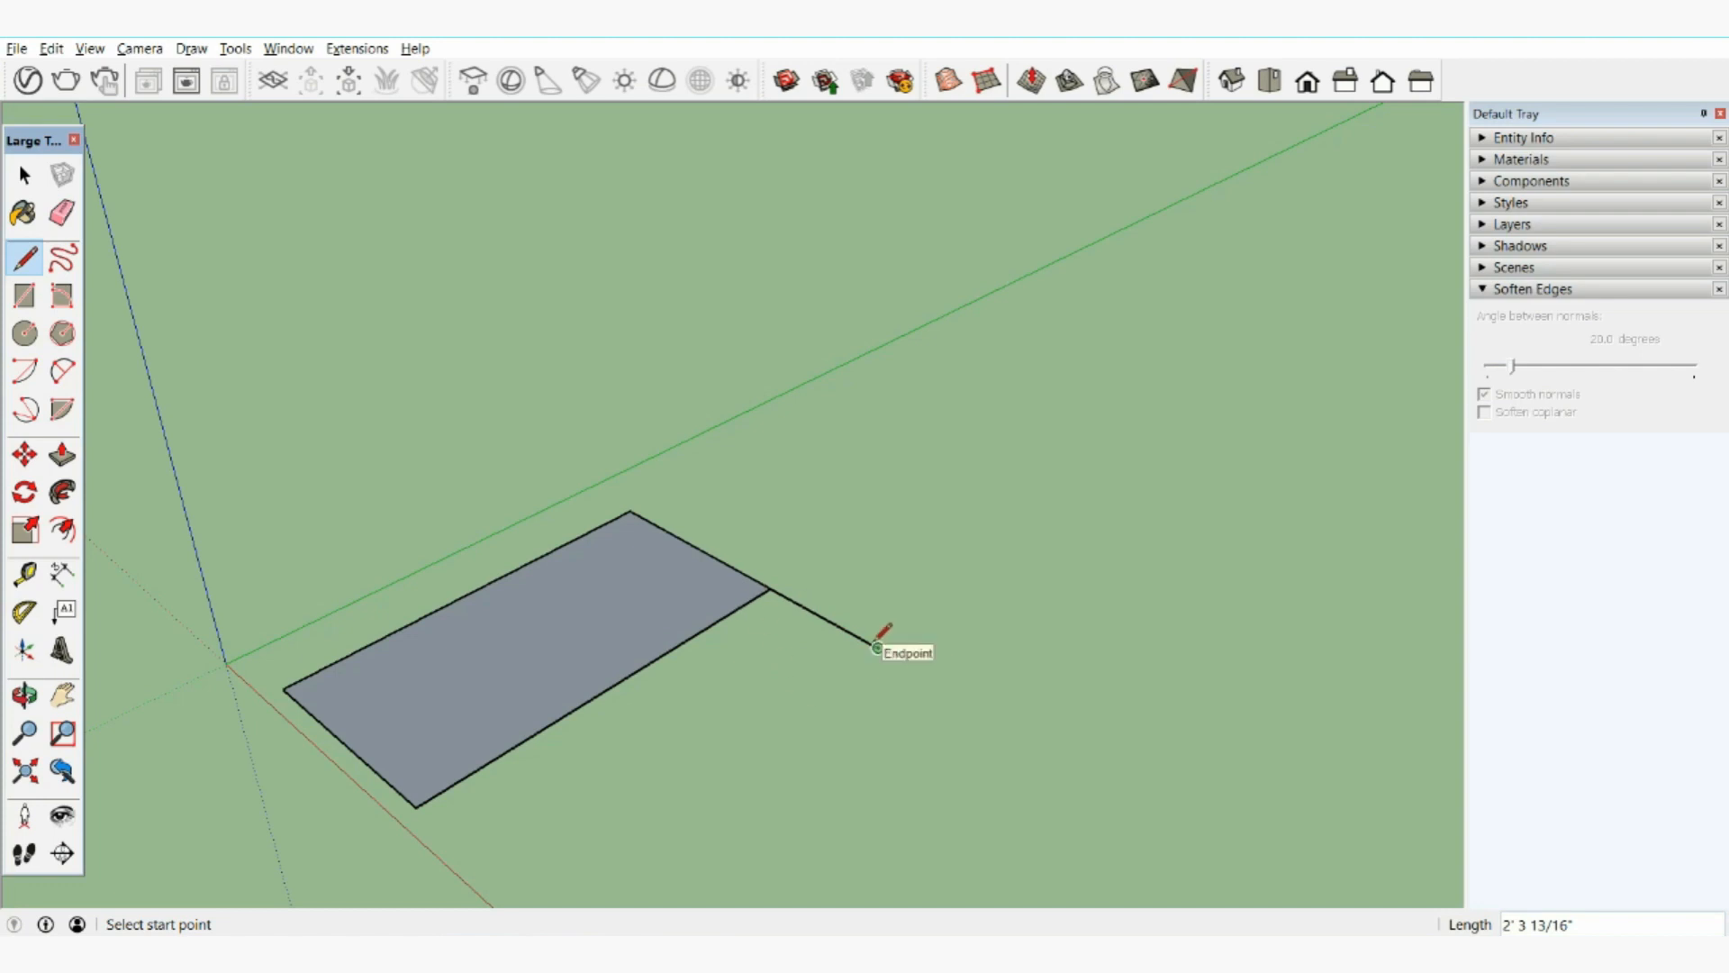
middle_click_drag(683, 665, 648, 602)
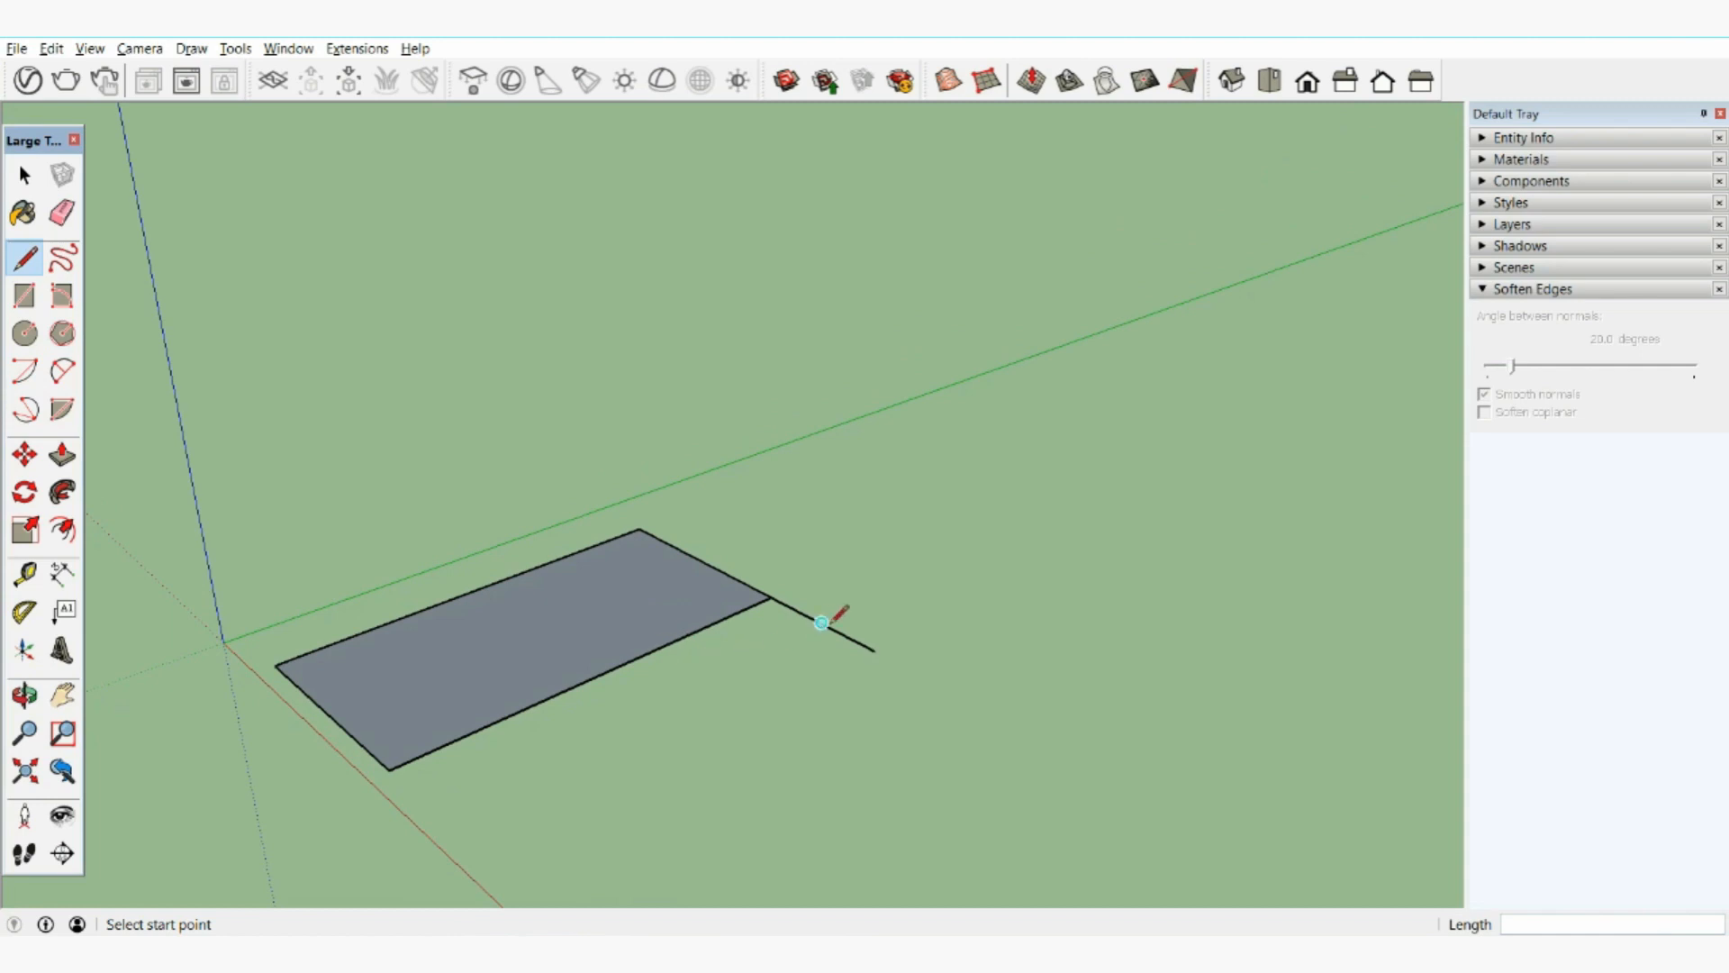
left_click(873, 650)
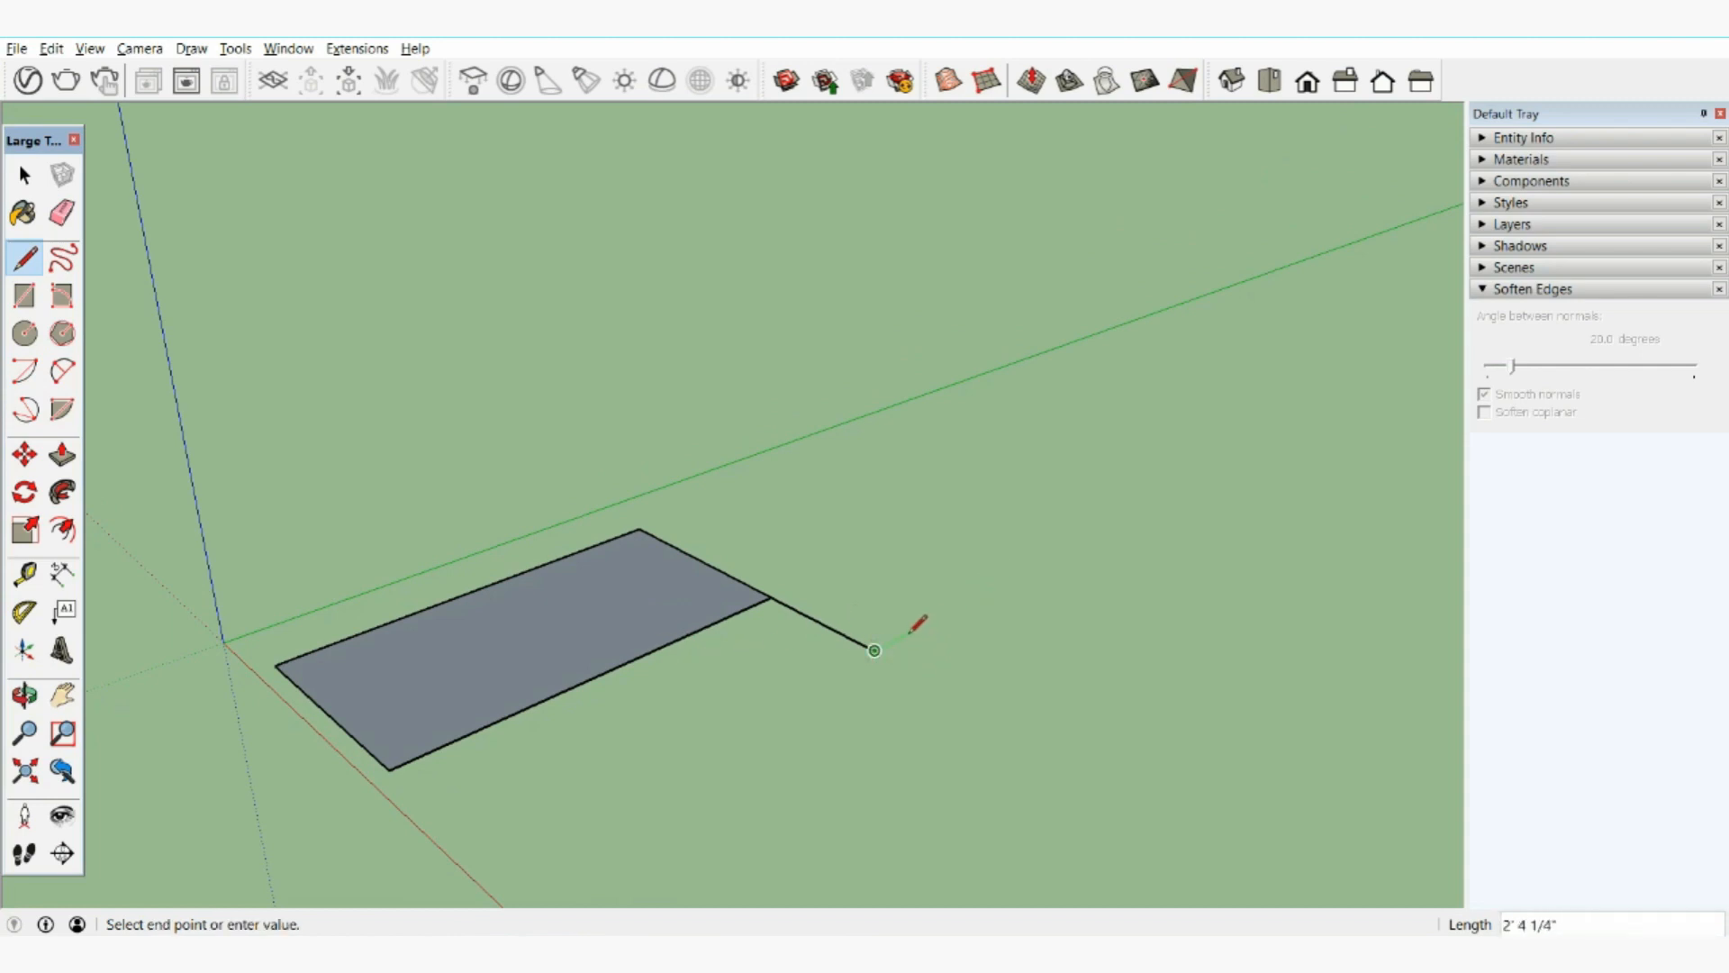
key("Escape")
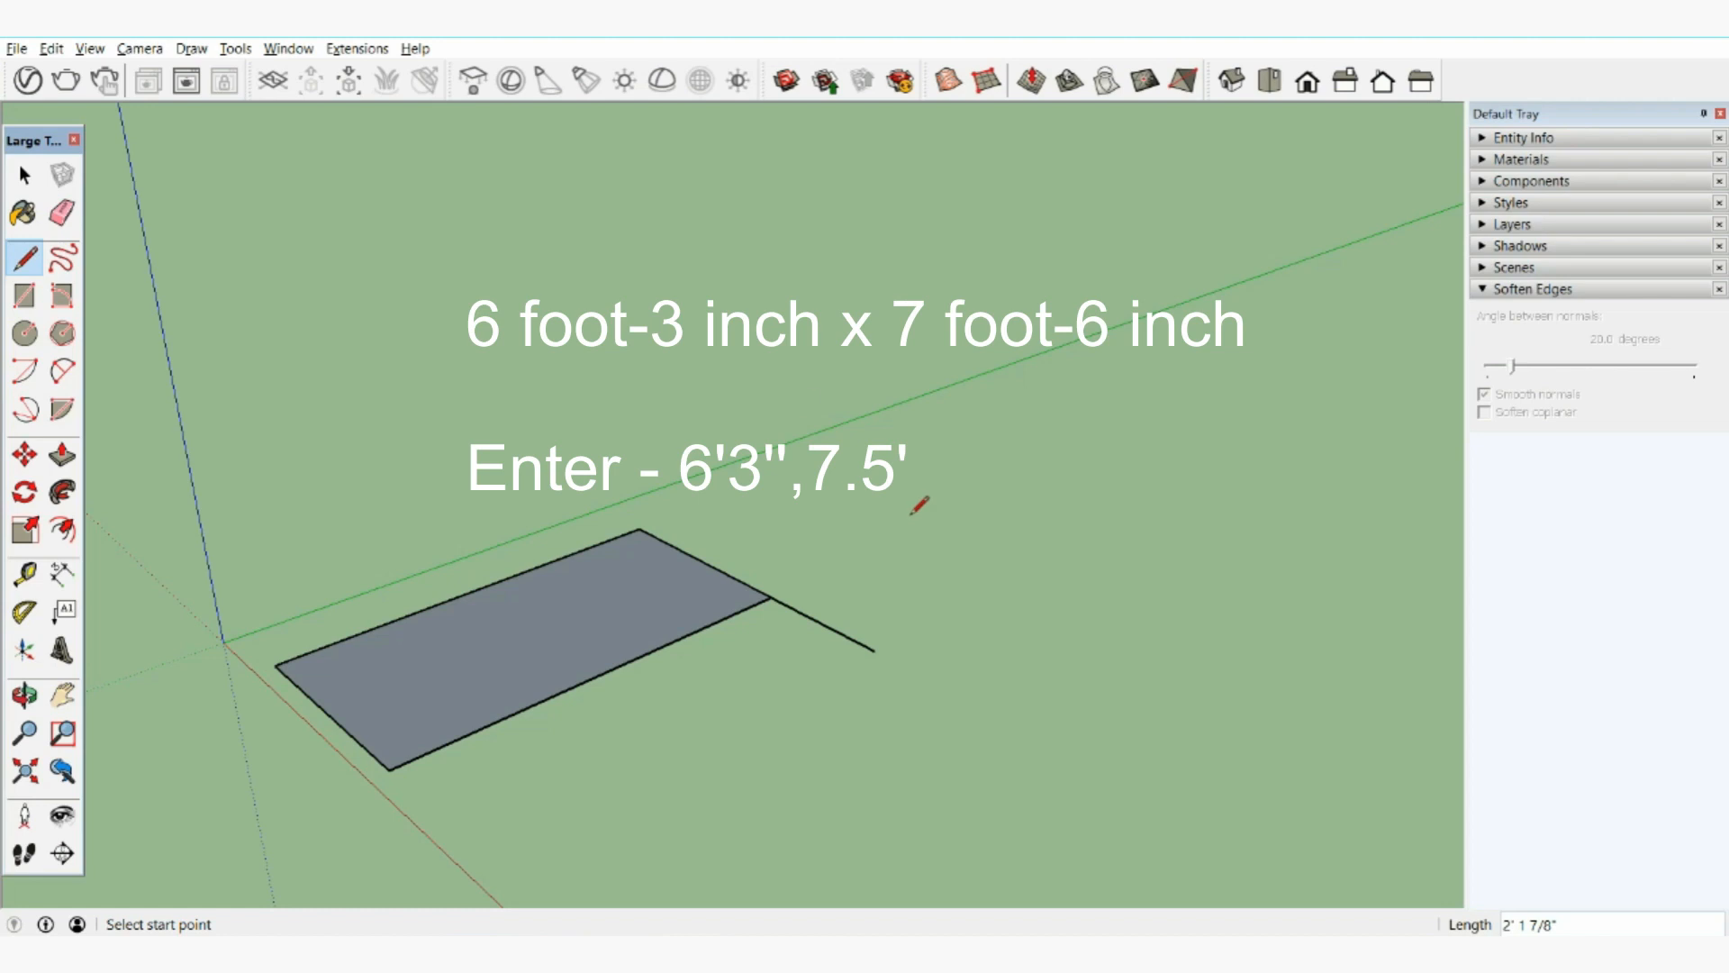
Delete the practice rectangle together with the line attached to its corner.
left_click(24, 175)
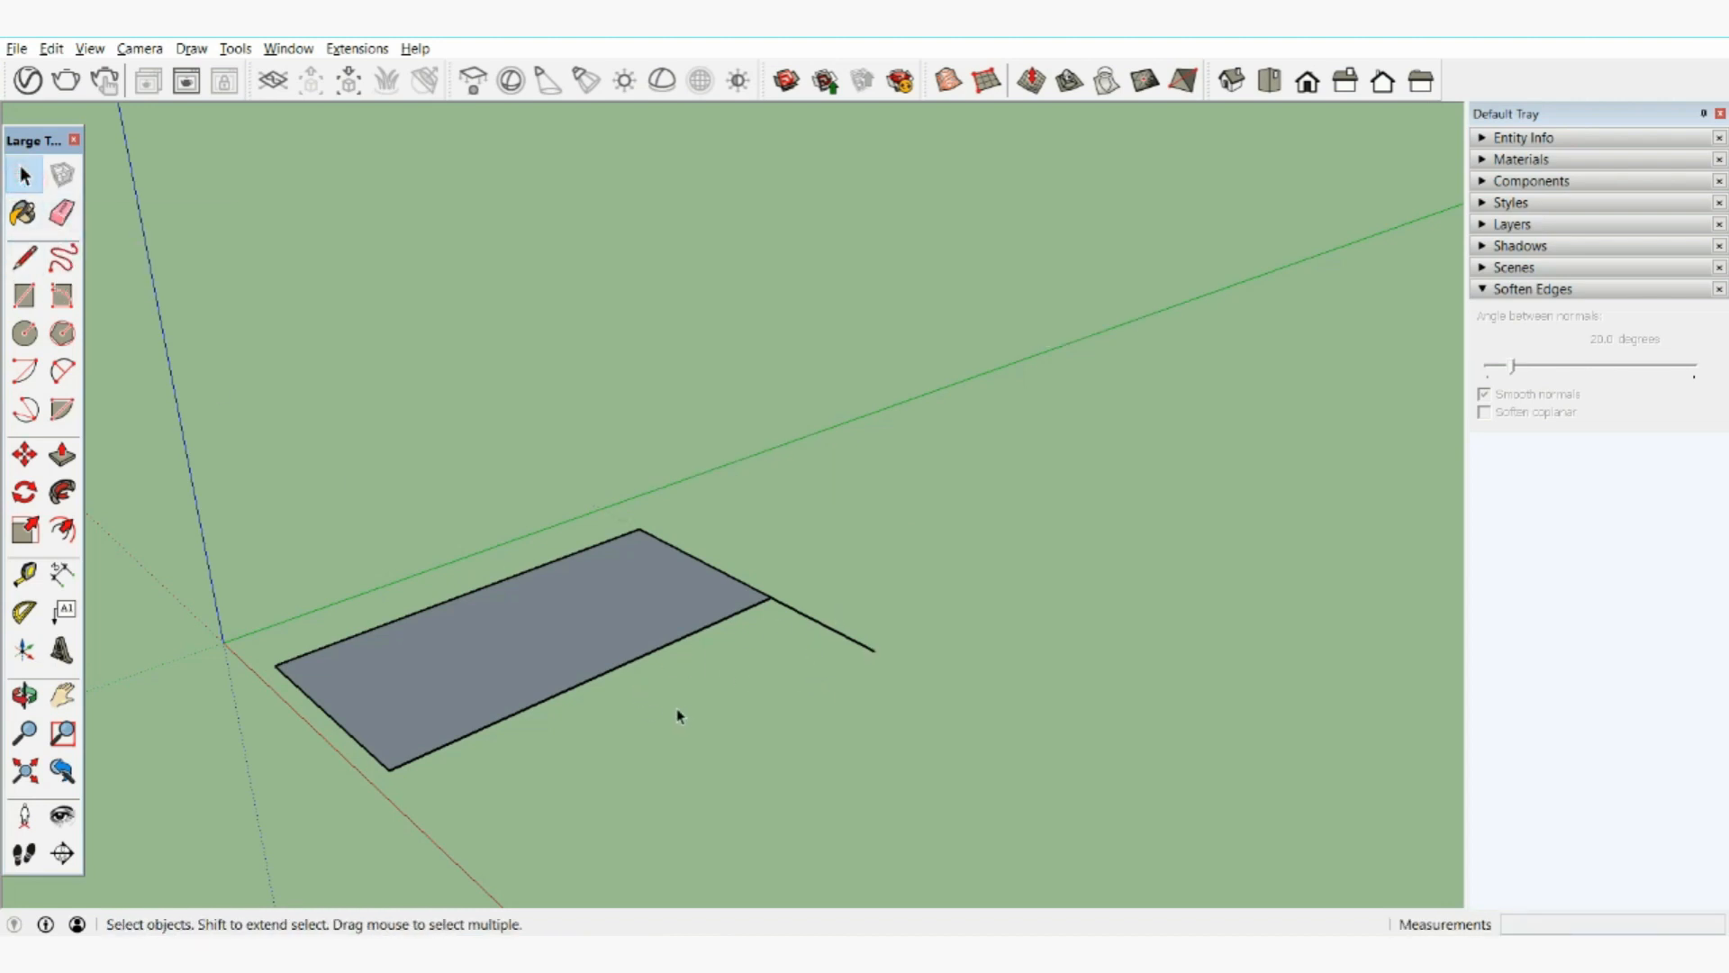
mouse_move(678, 716)
middle_mouse_down()
mouse_move(567, 741)
mouse_move(691, 711)
middle_mouse_up()
left_click_drag(148, 403, 1018, 856)
key("Delete")
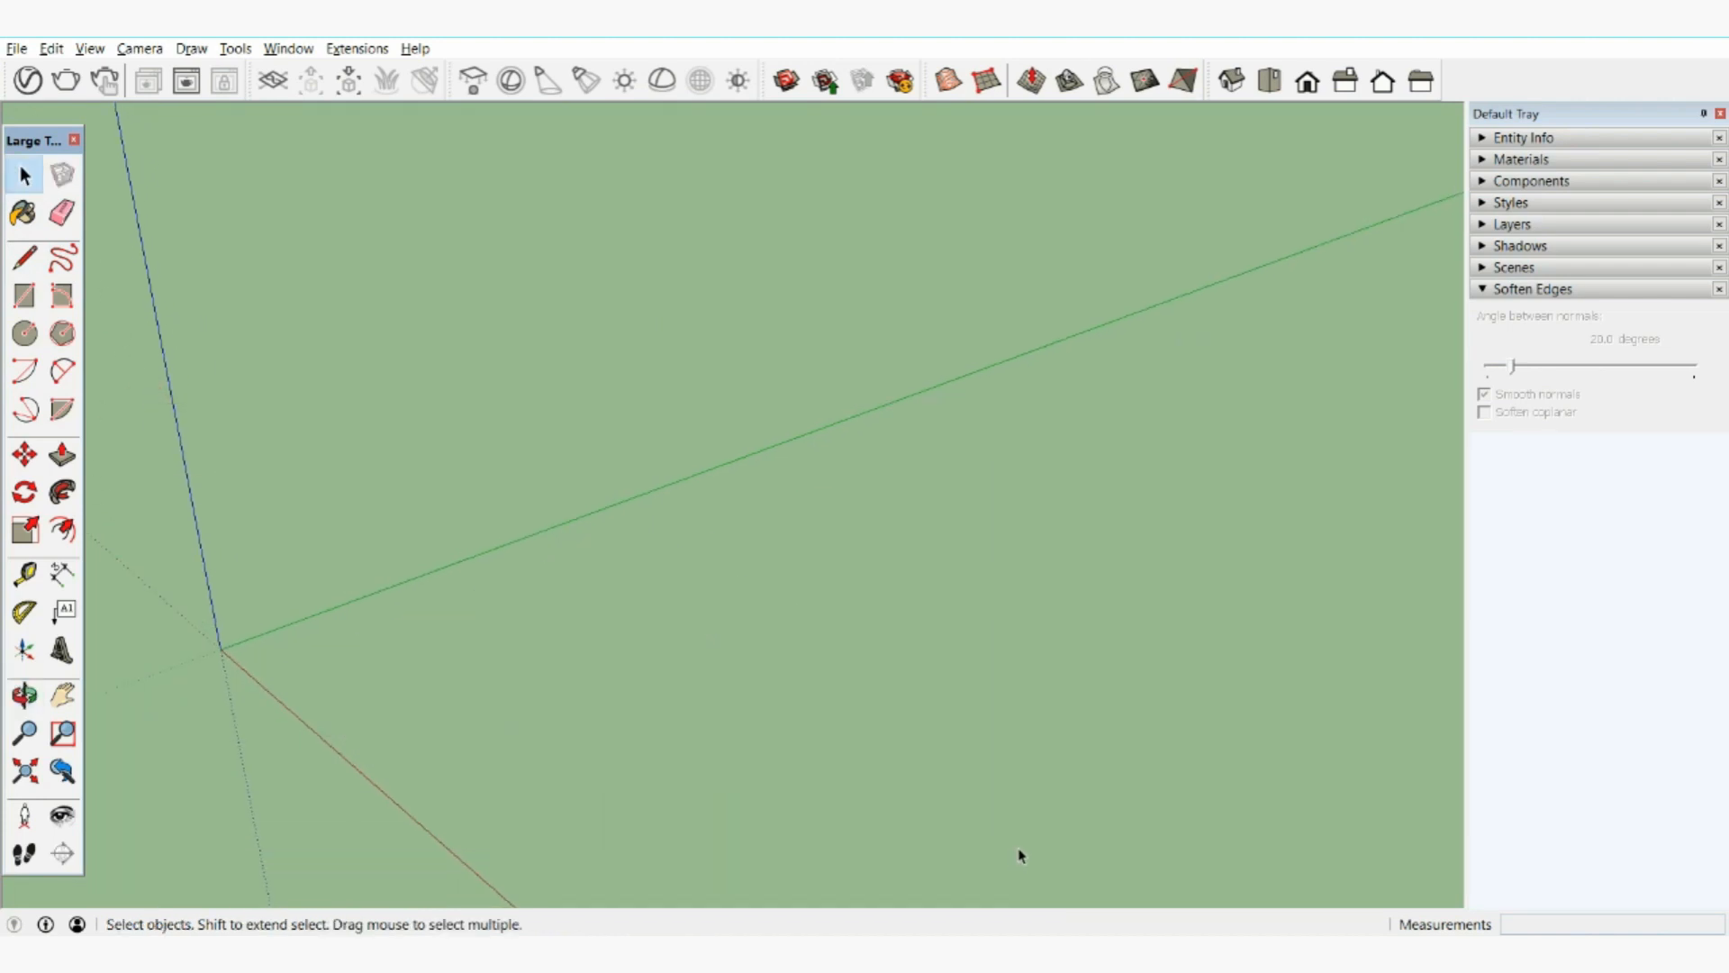
Draw a 12' by 30' rectangle on the ground near the origin, with its long side along the green axis.
left_click(24, 295)
left_click(279, 659)
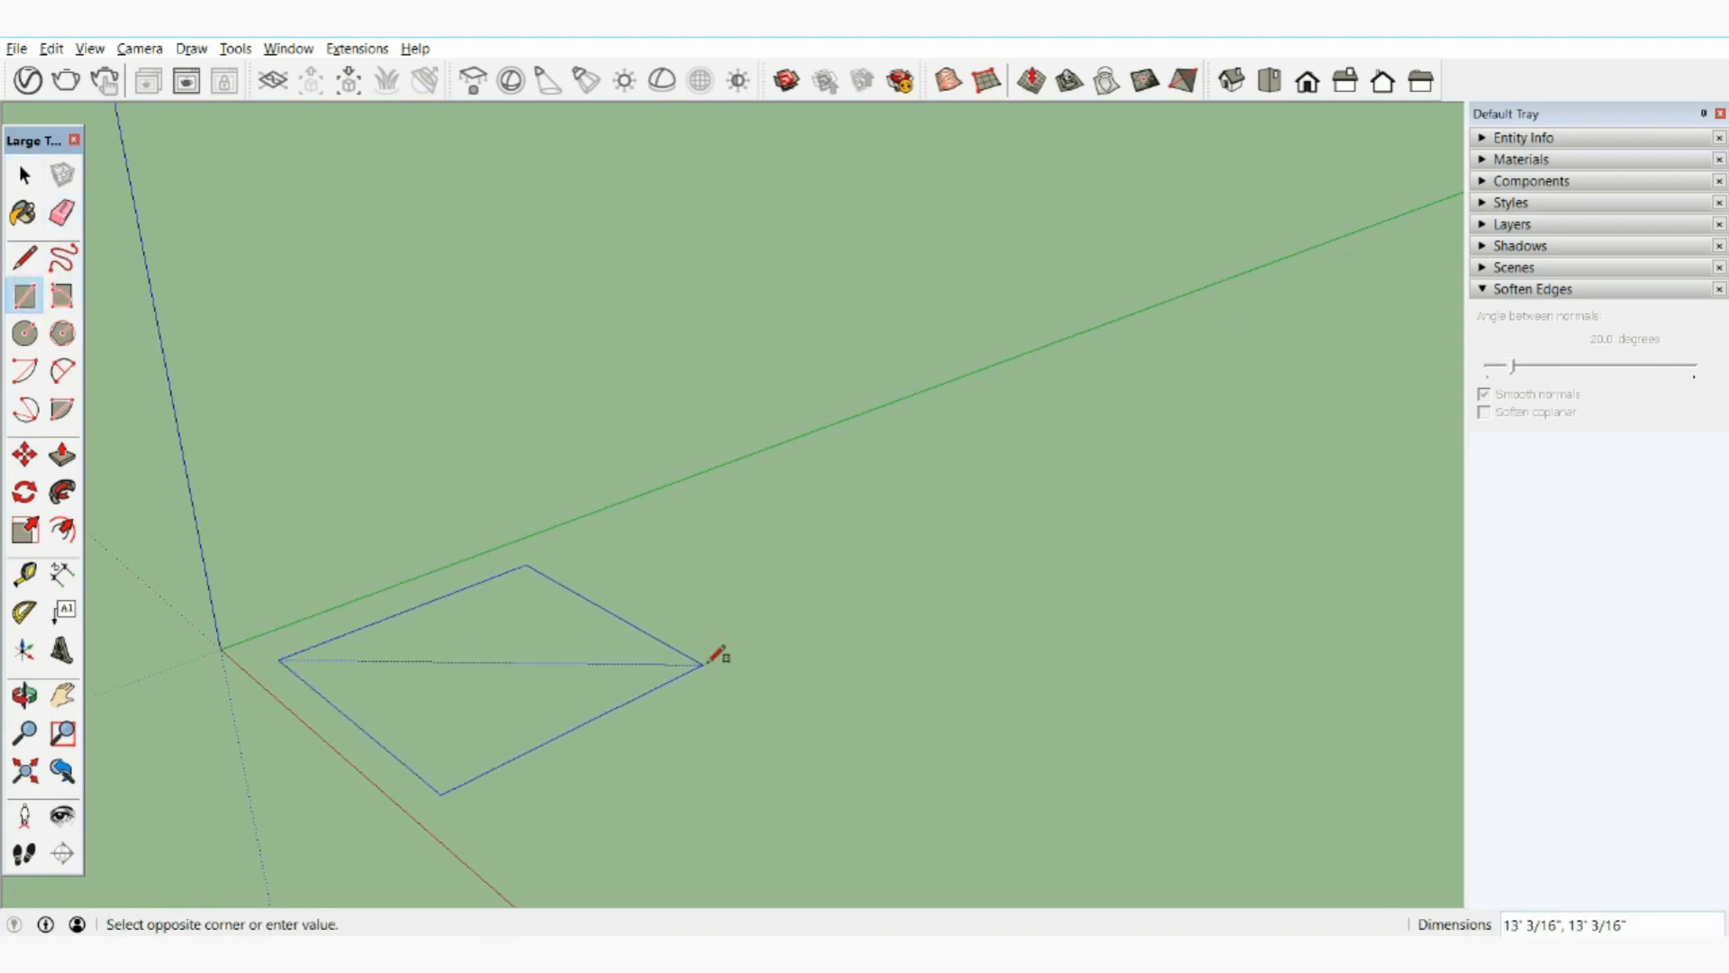
type("12',30'")
key("Return")
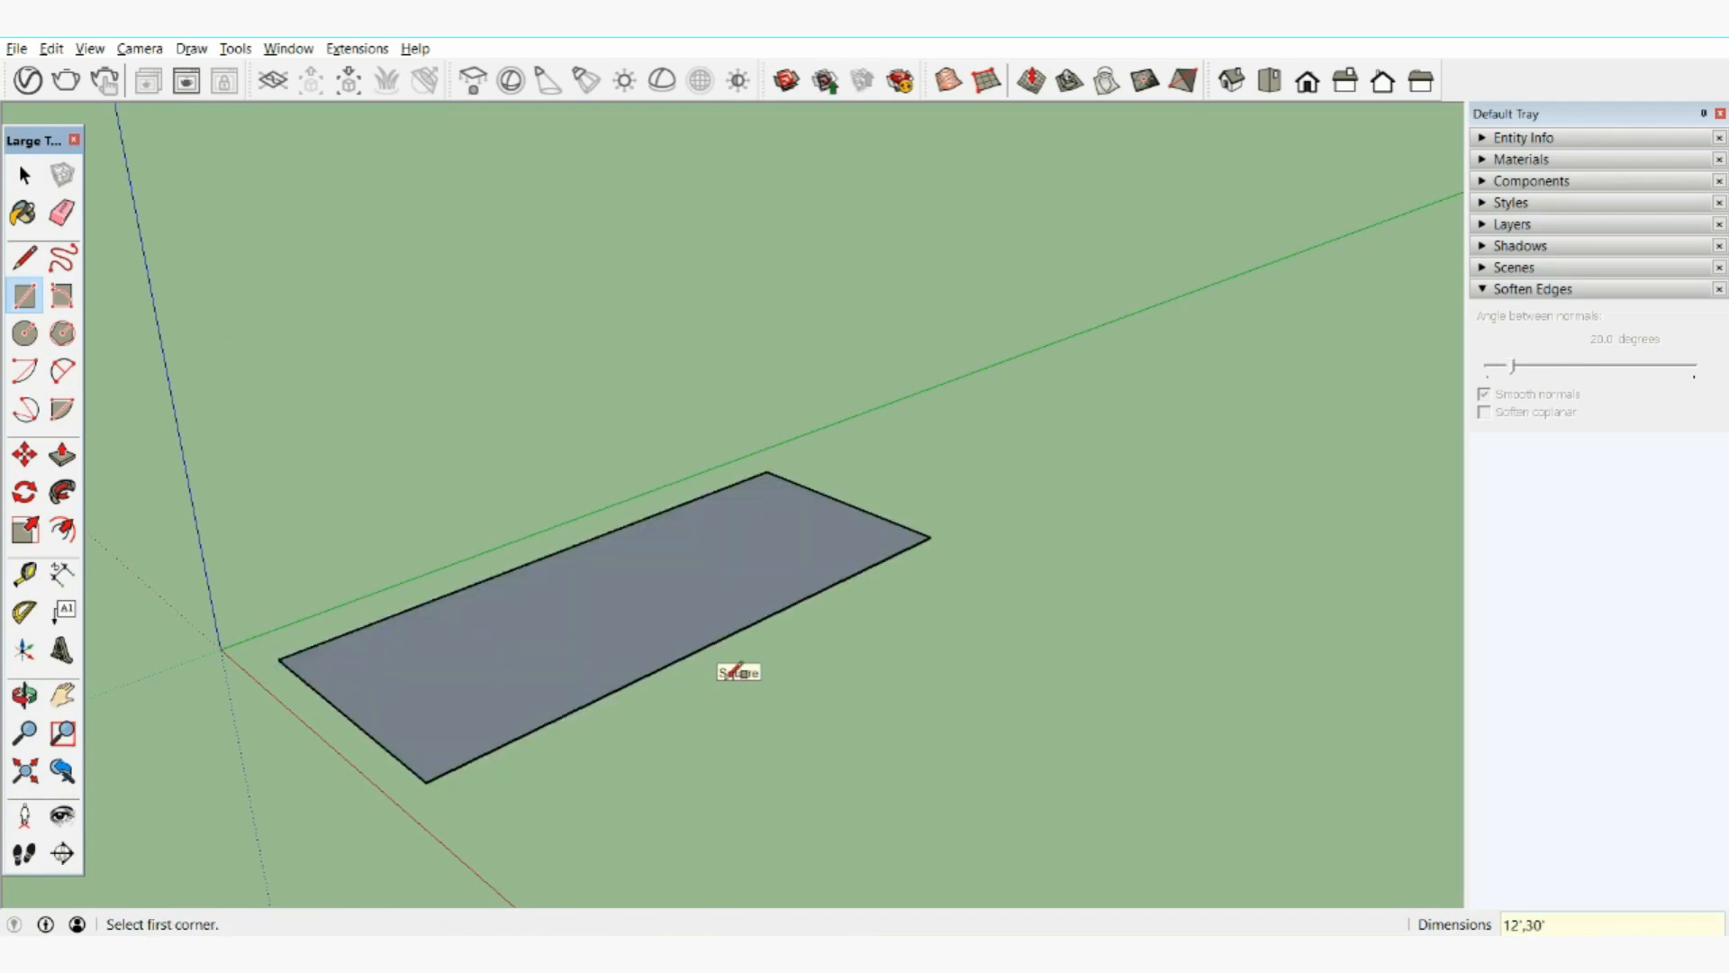
Add a 20' by 10' rectangle from the far outer corner of the first one, and erase their shared edge.
left_click(931, 538)
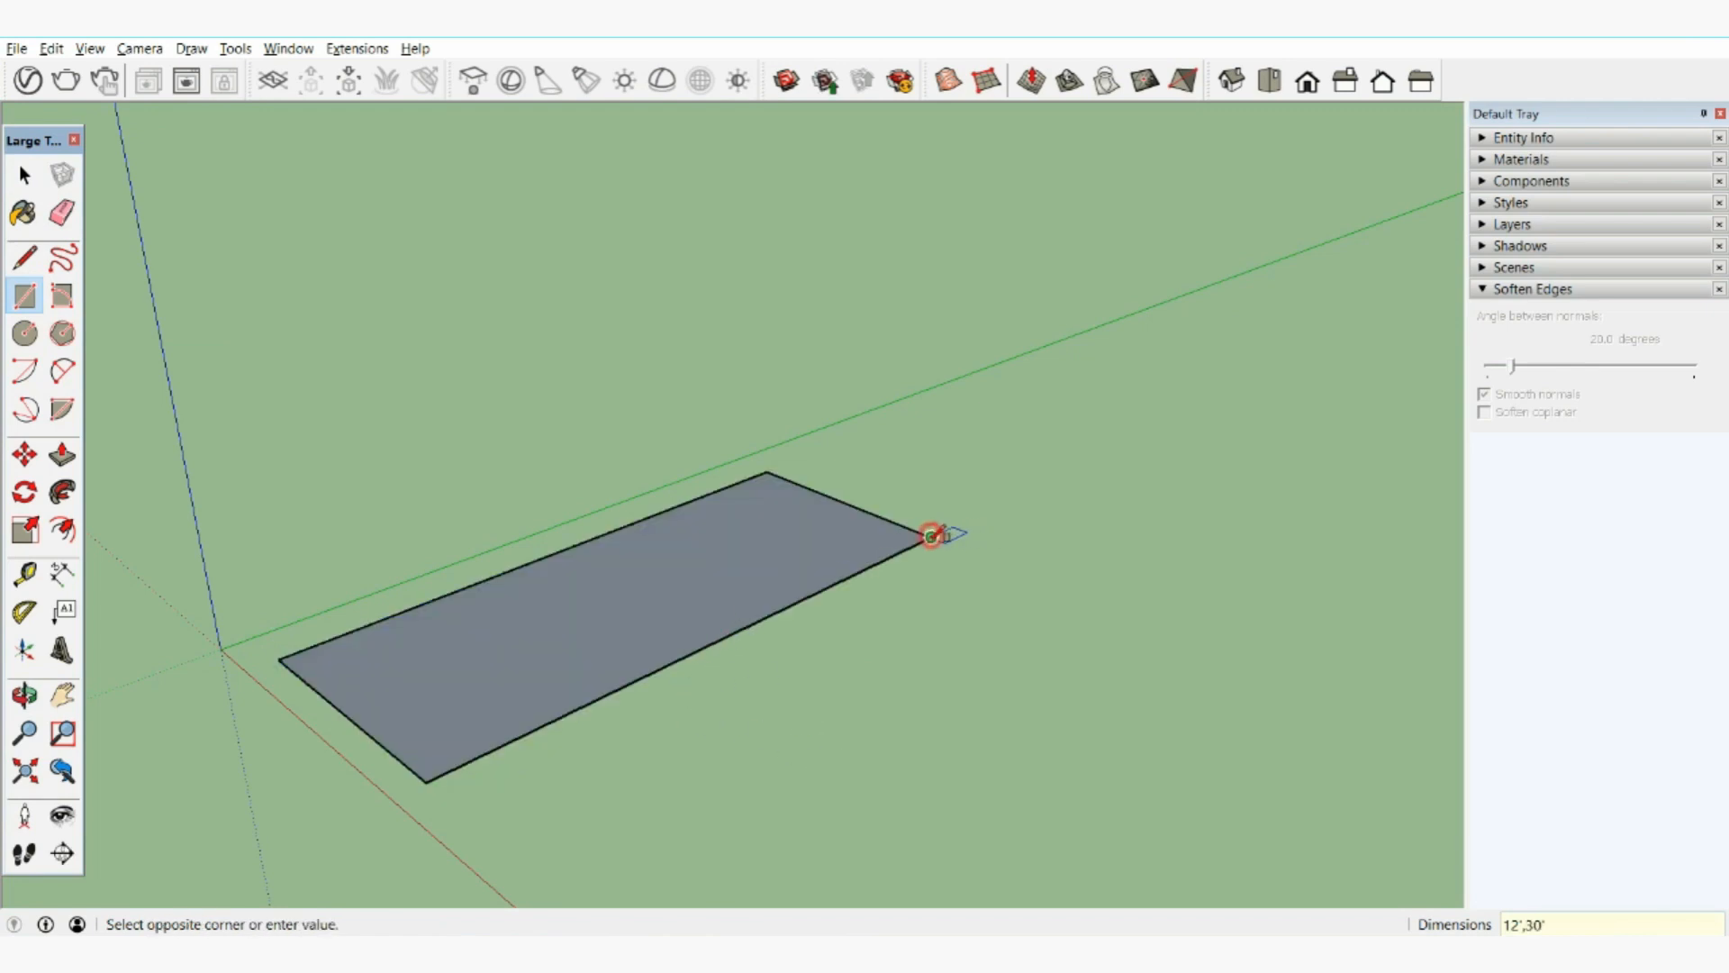
type("20',")
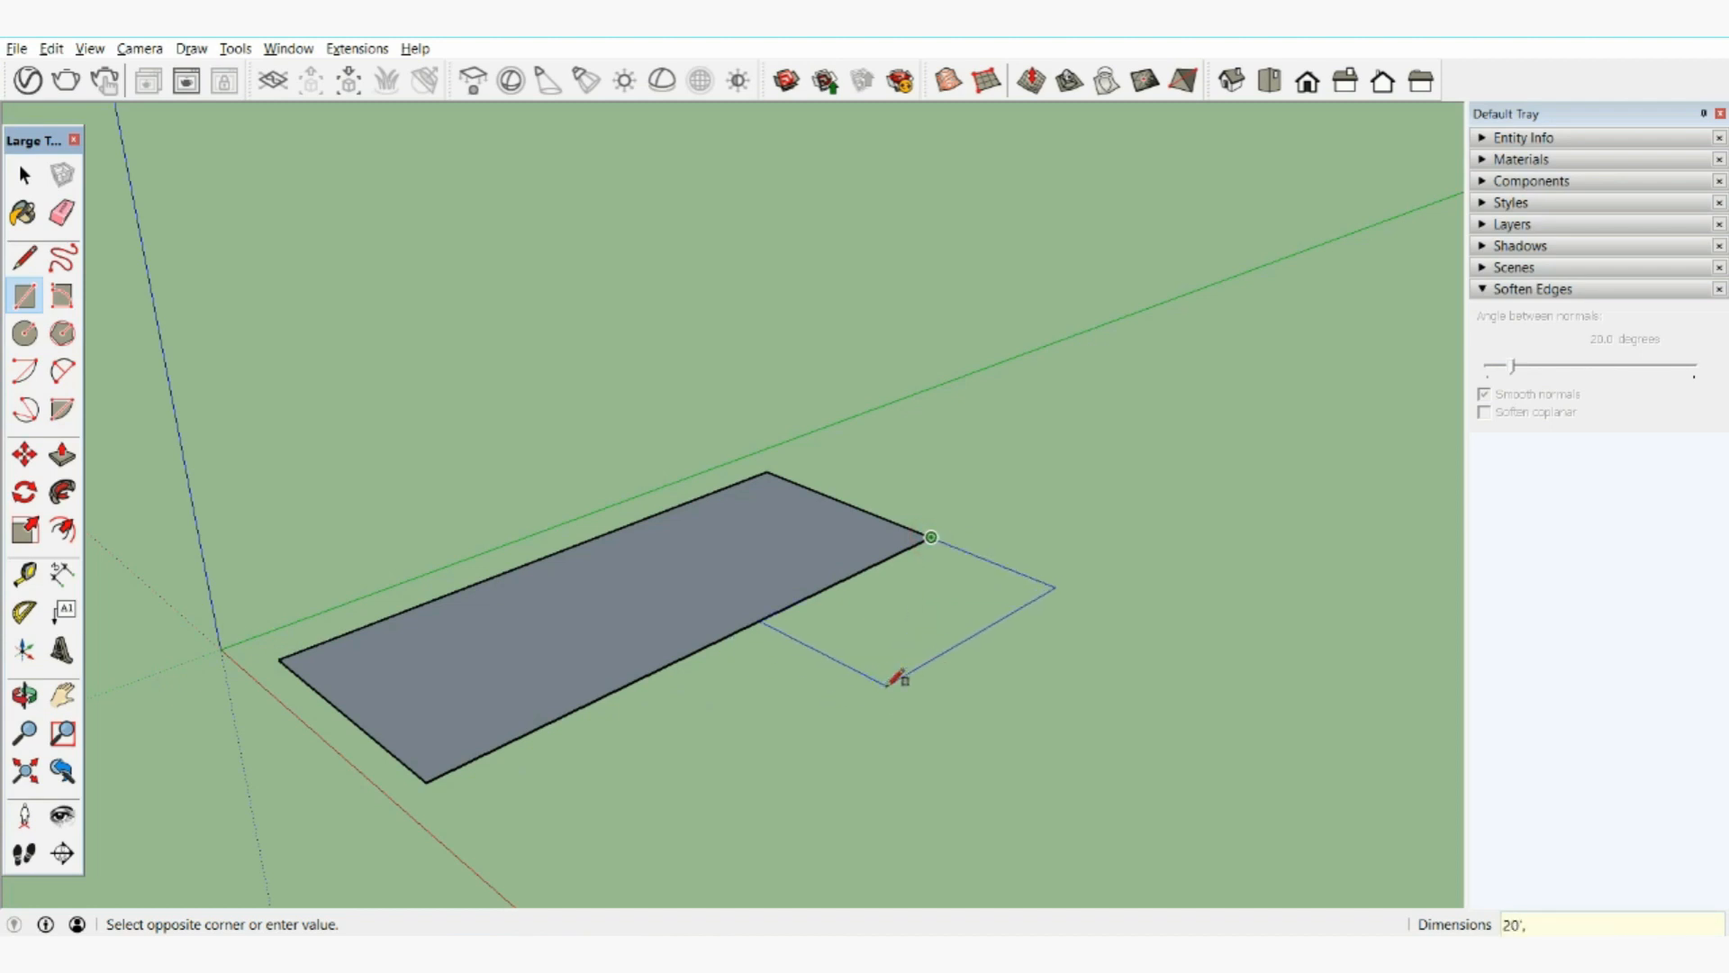
key("Return")
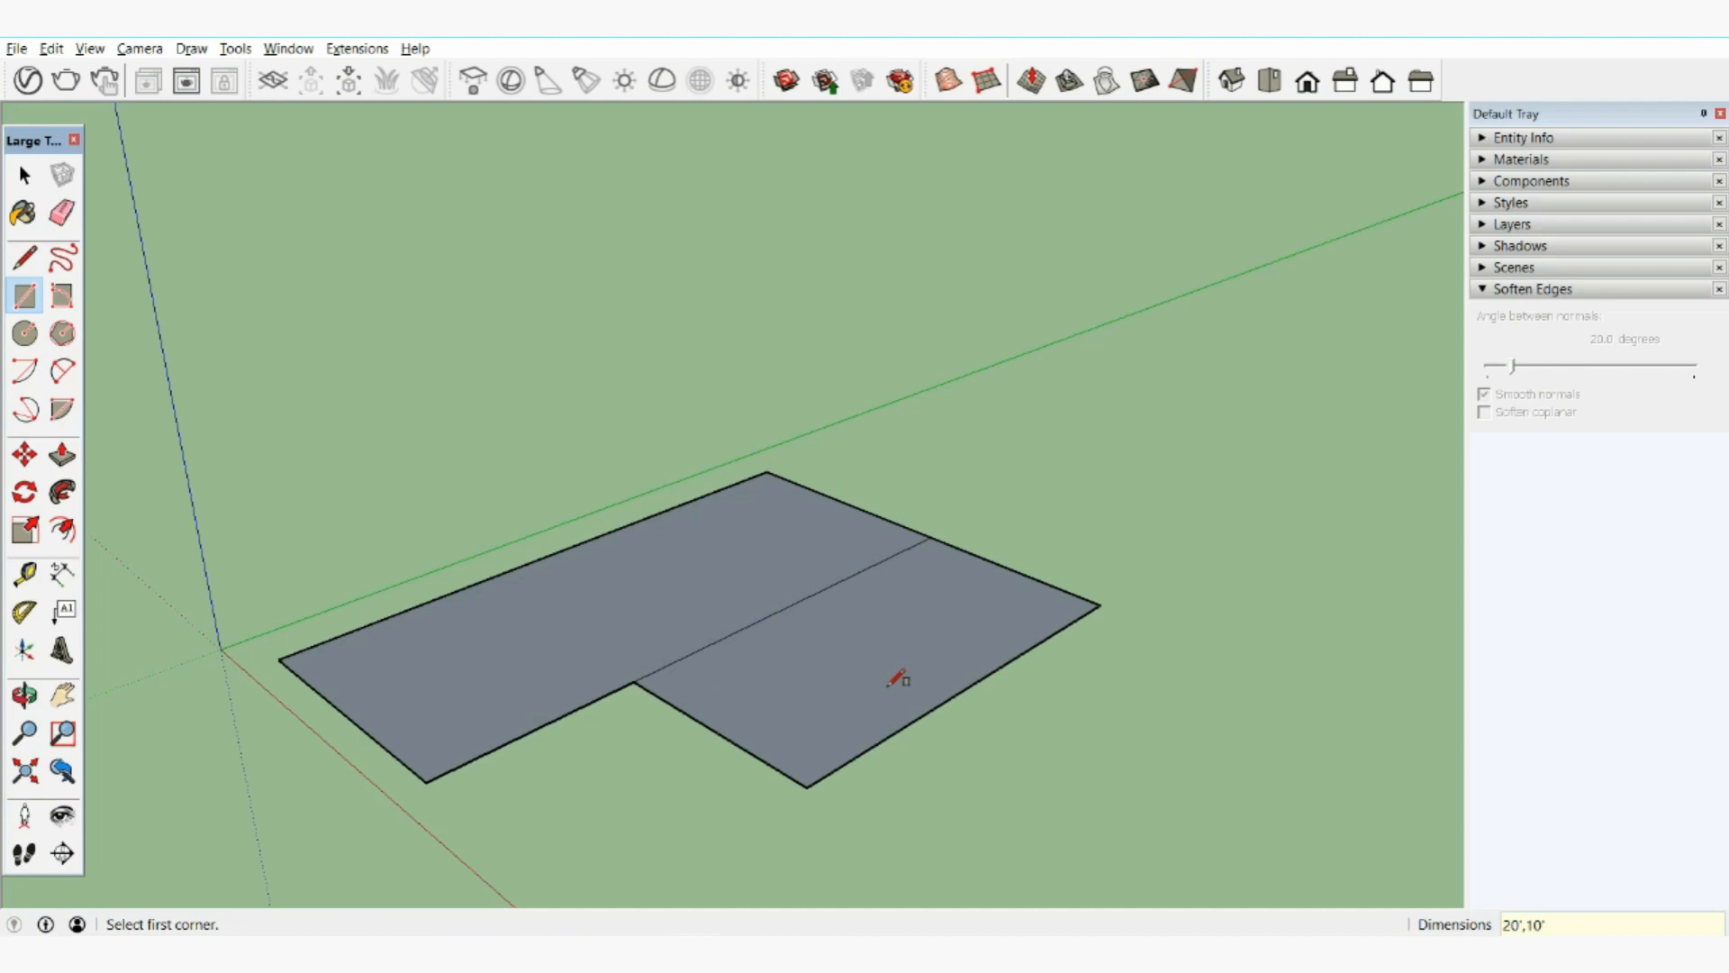
left_click(63, 213)
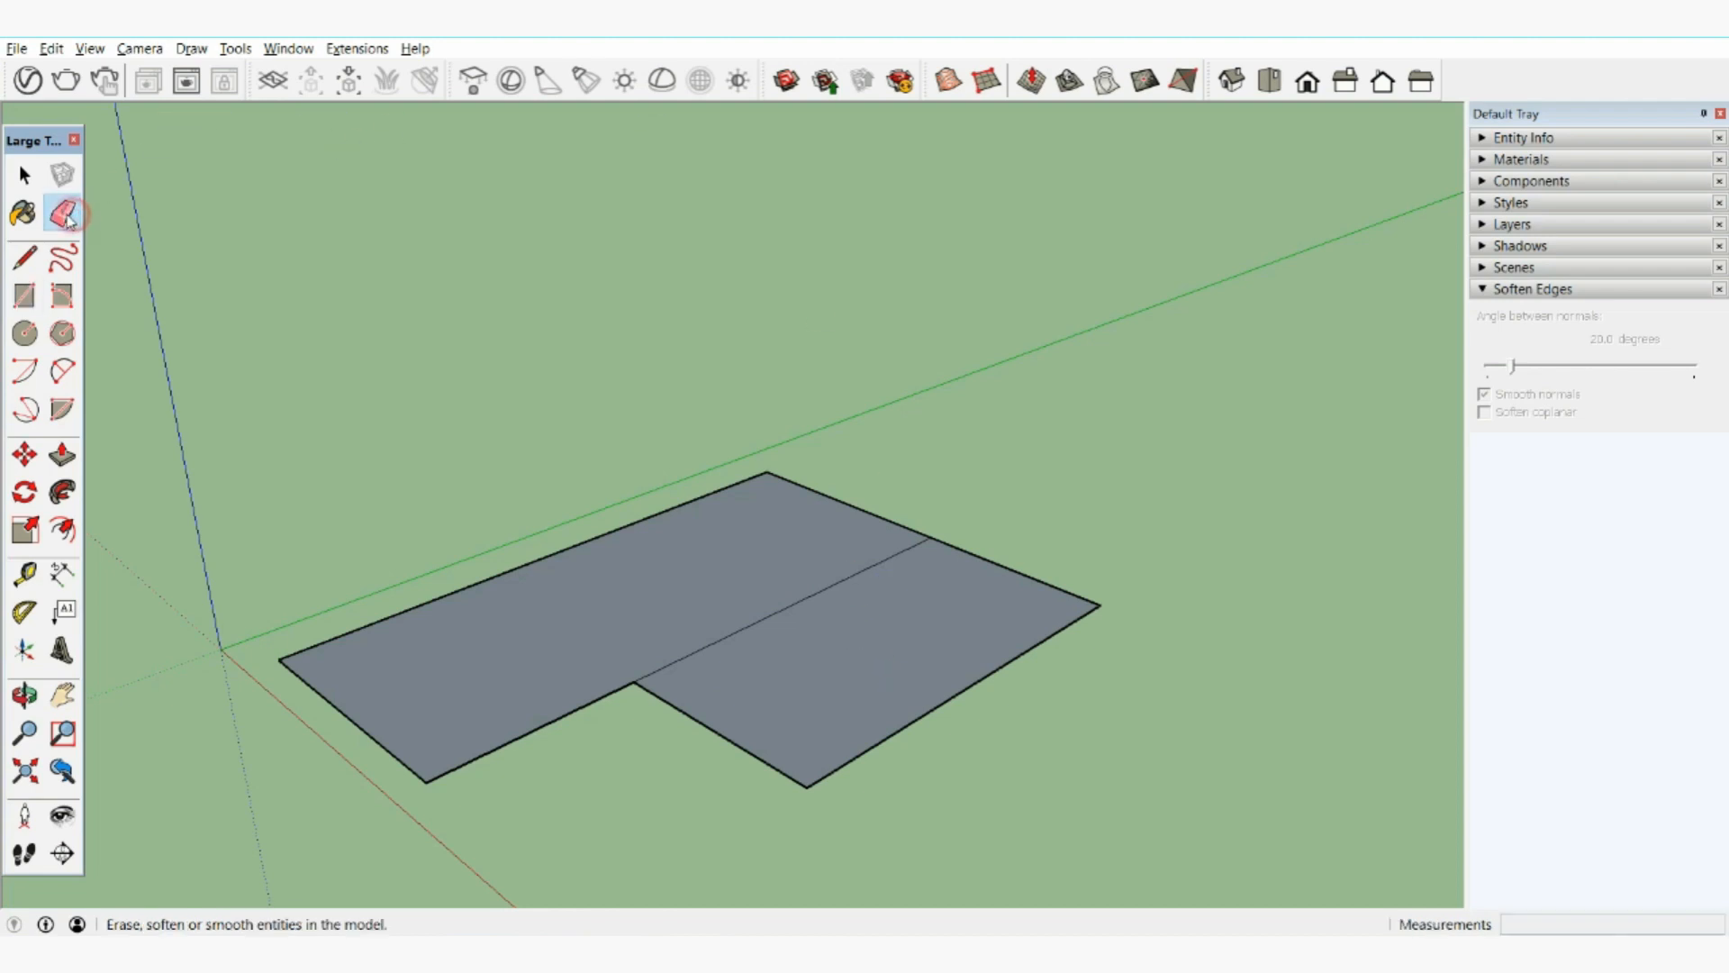
left_click(800, 599)
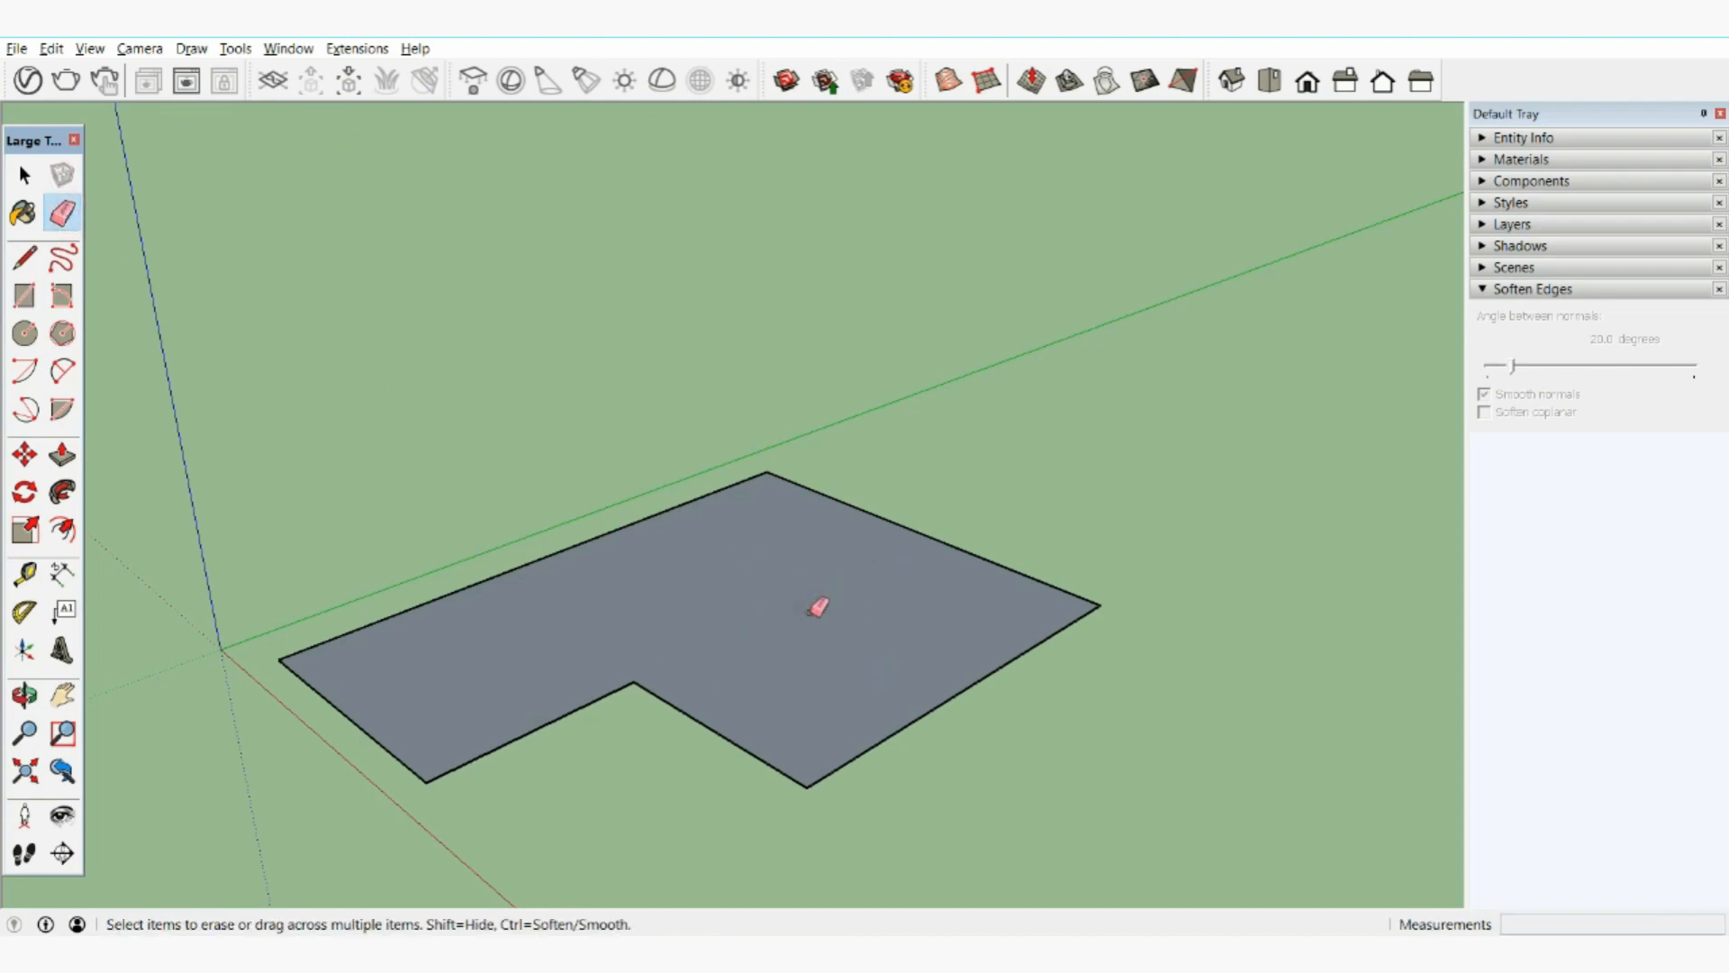
Push/Pull the L-shaped floor face up 10' to form the house walls.
left_click(62, 455)
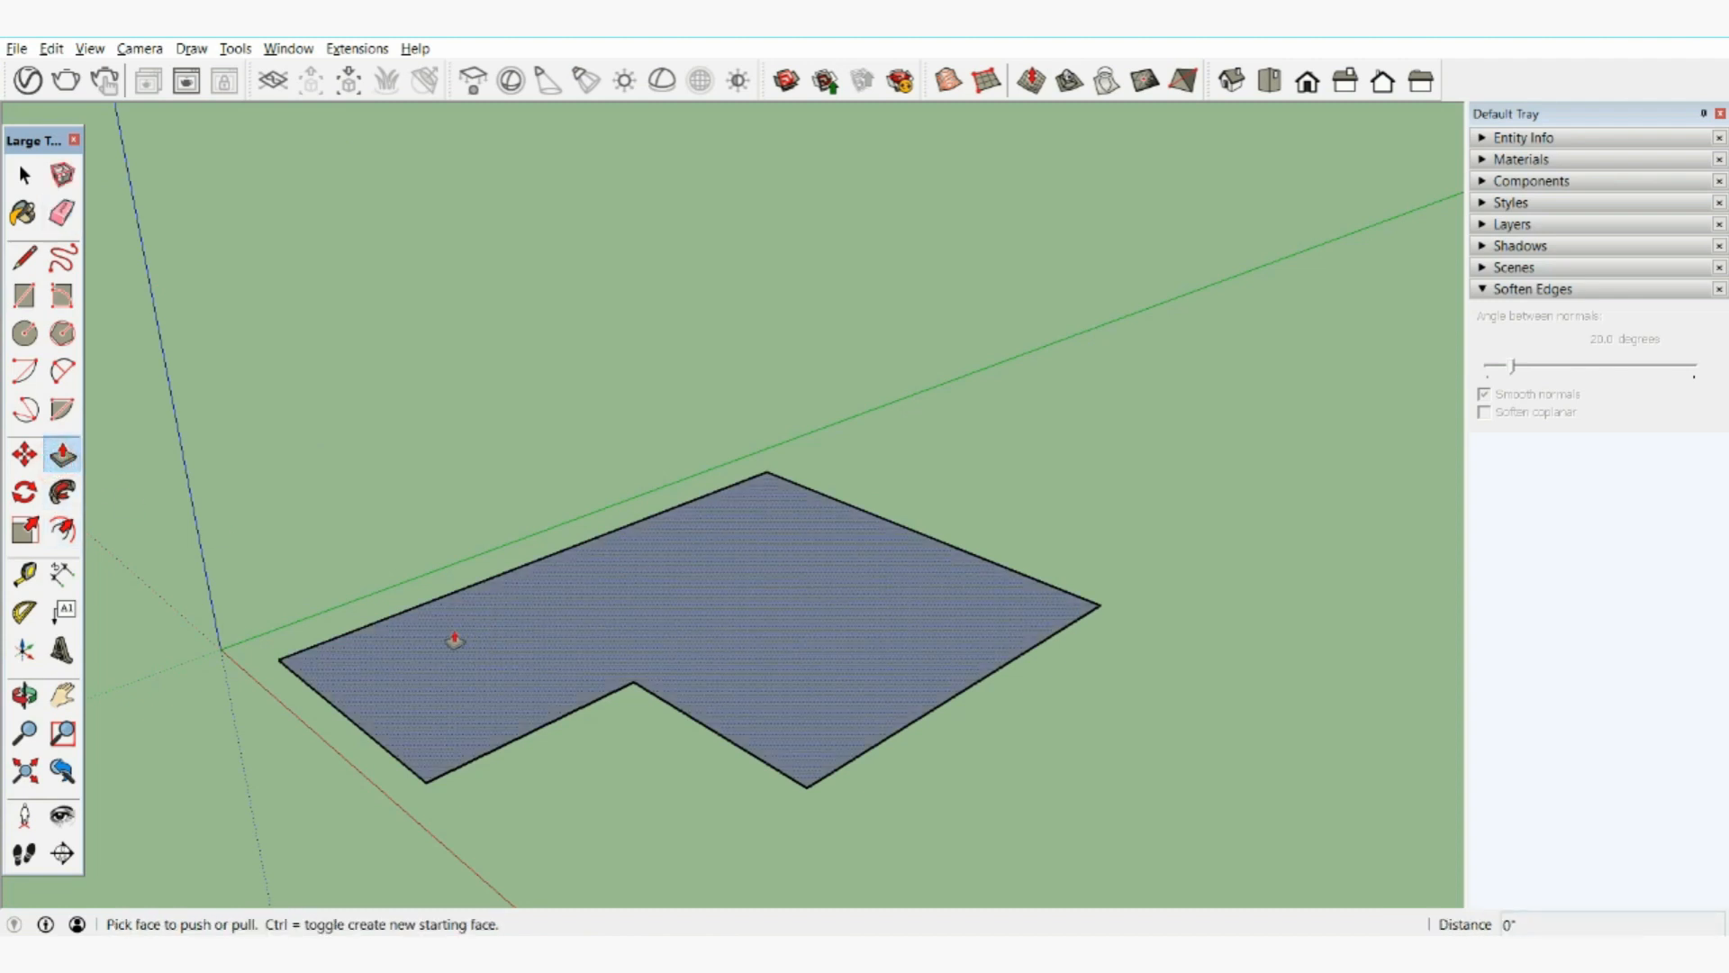
left_click(509, 648)
type("10'")
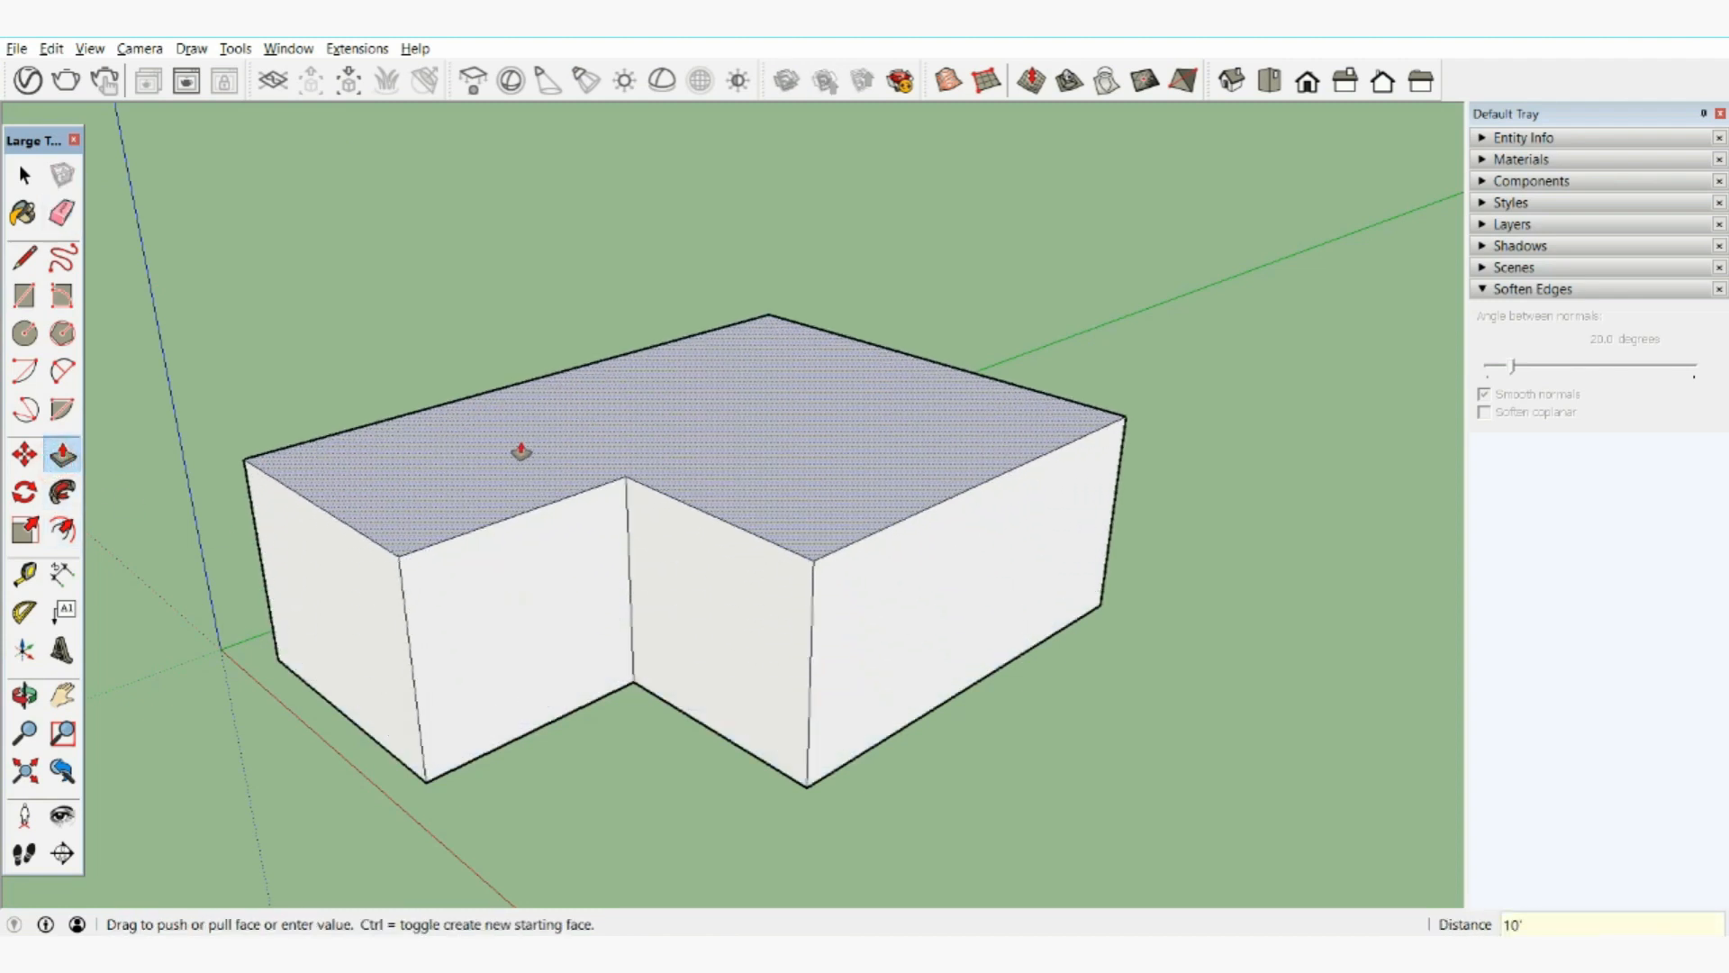
key("Return")
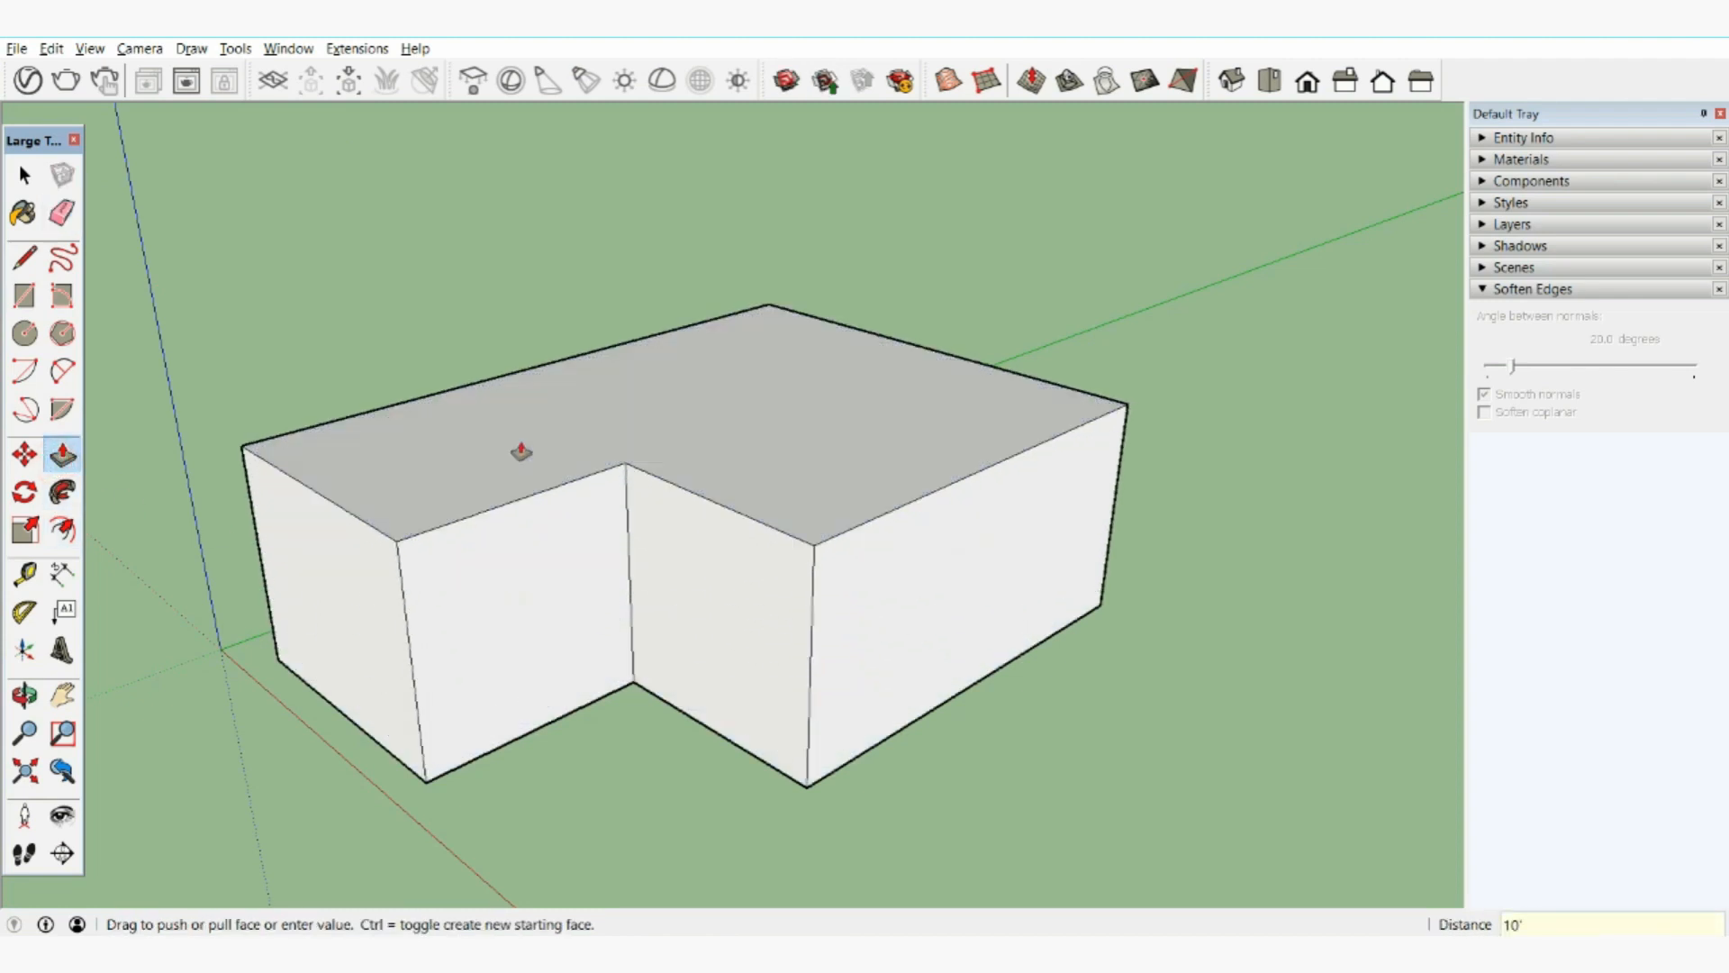
Draw the ridge lines on the top face from one wing's end-edge midpoint, through the bend, to the other wing's end-edge midpoint.
left_click(25, 259)
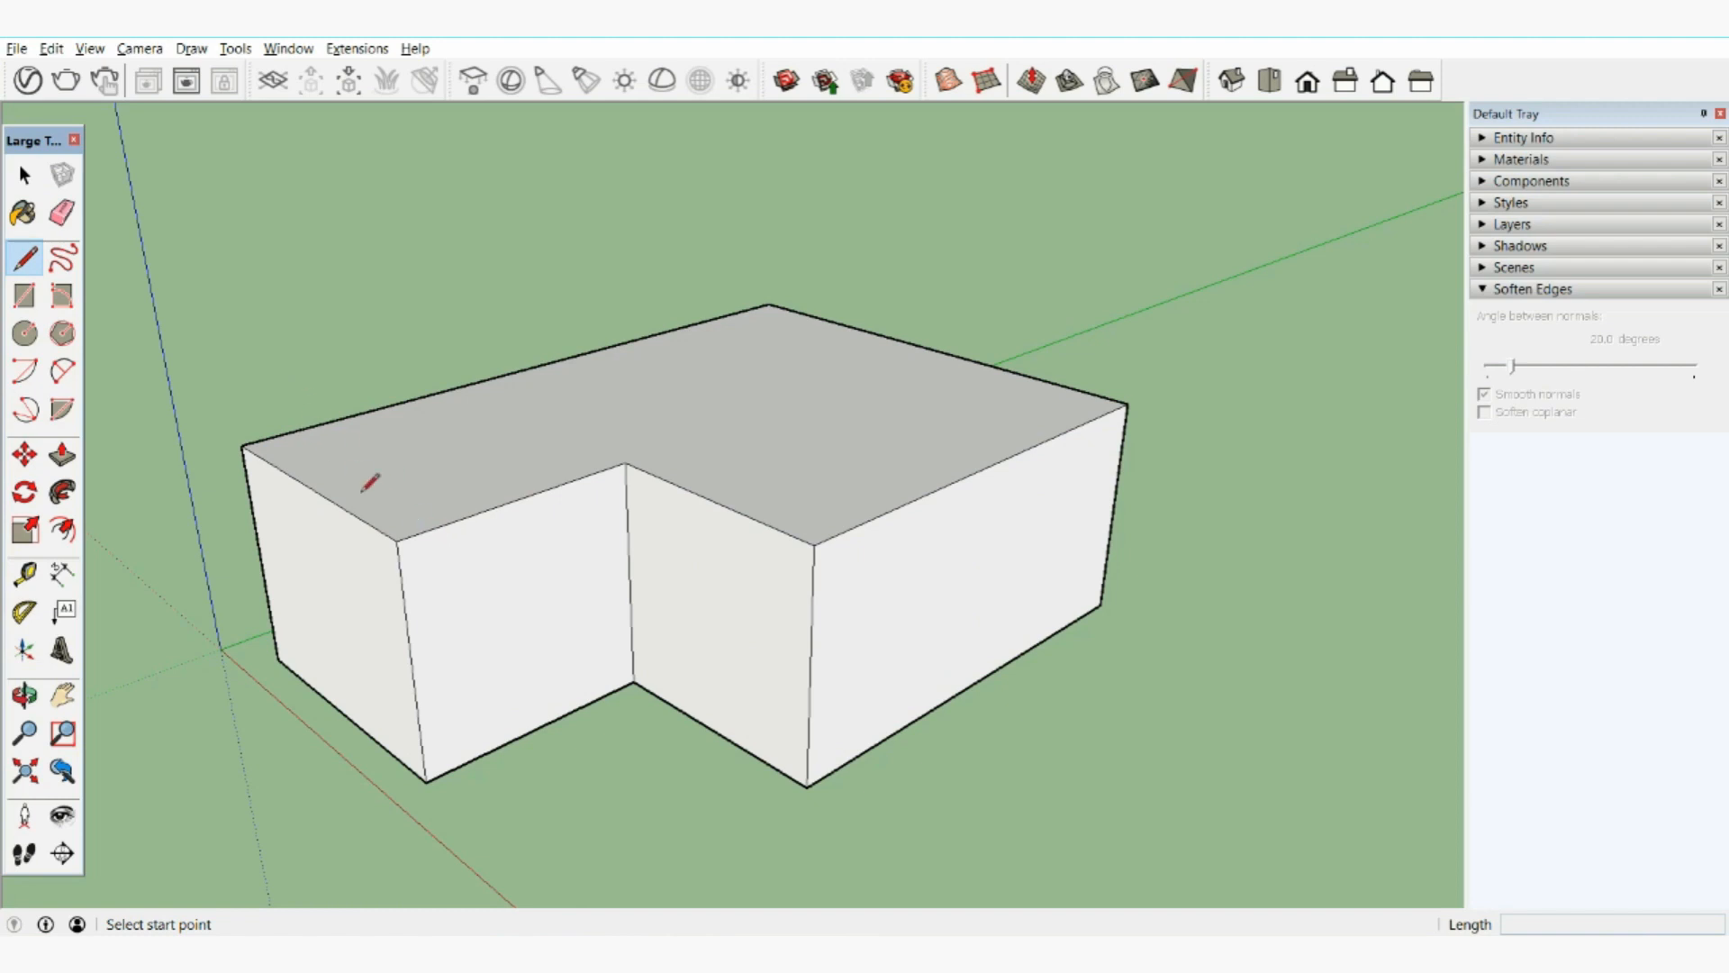
left_click(312, 488)
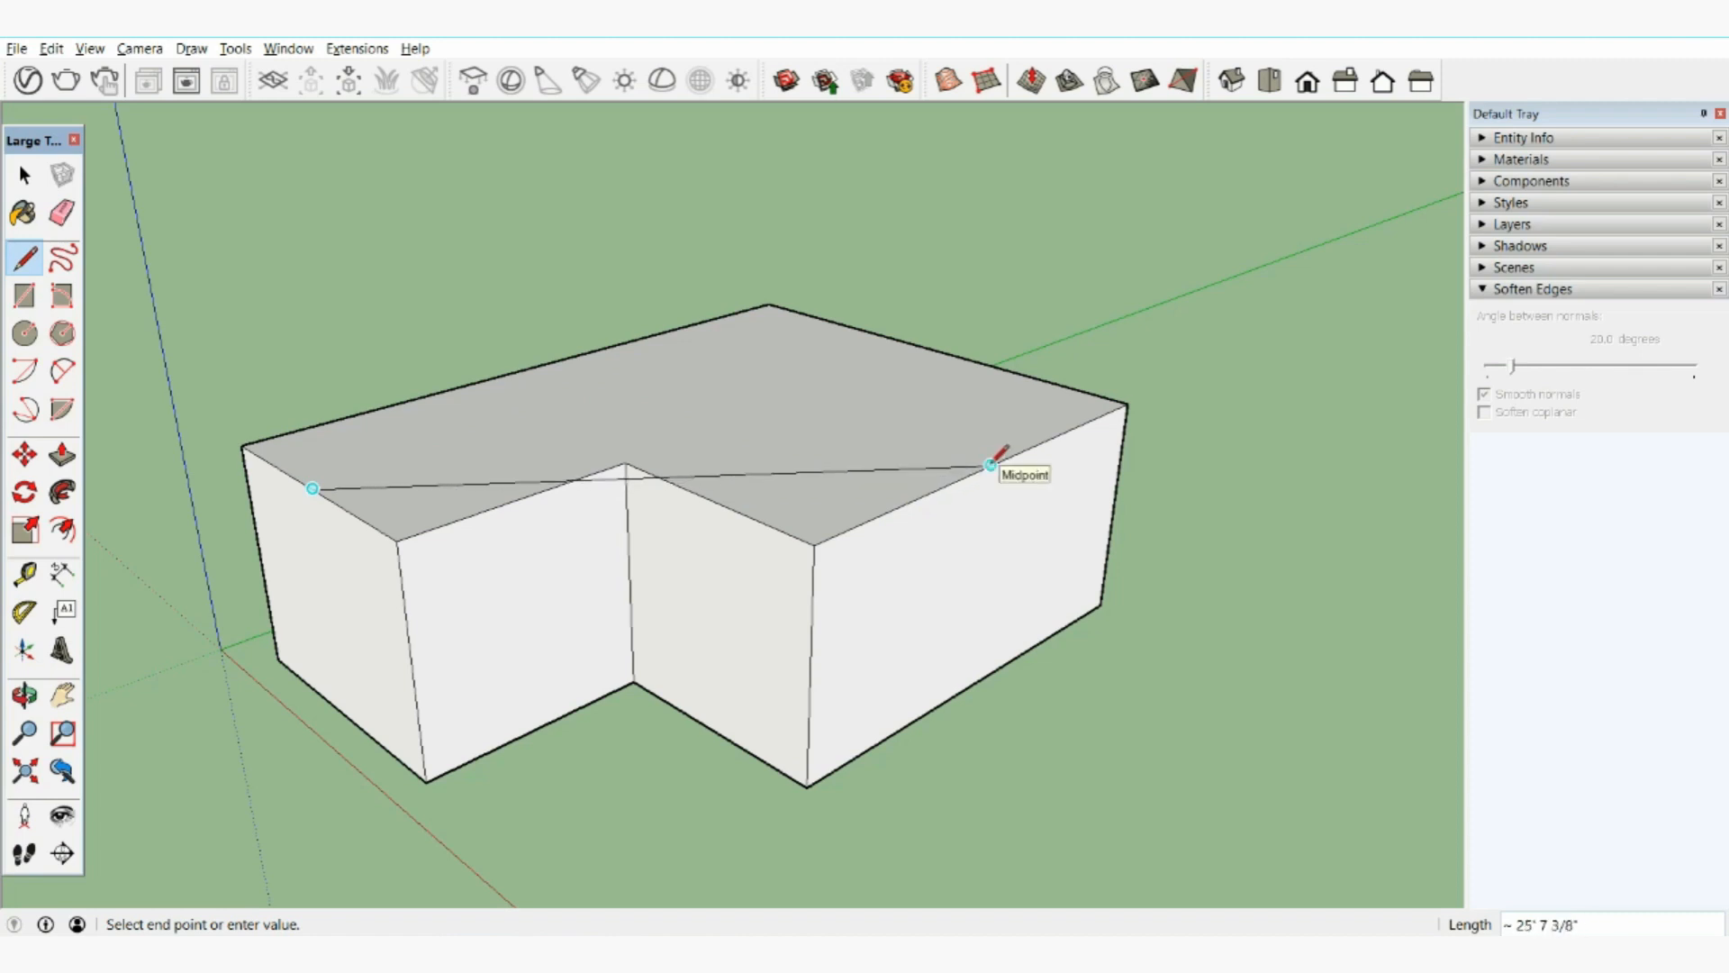
left_click(710, 369)
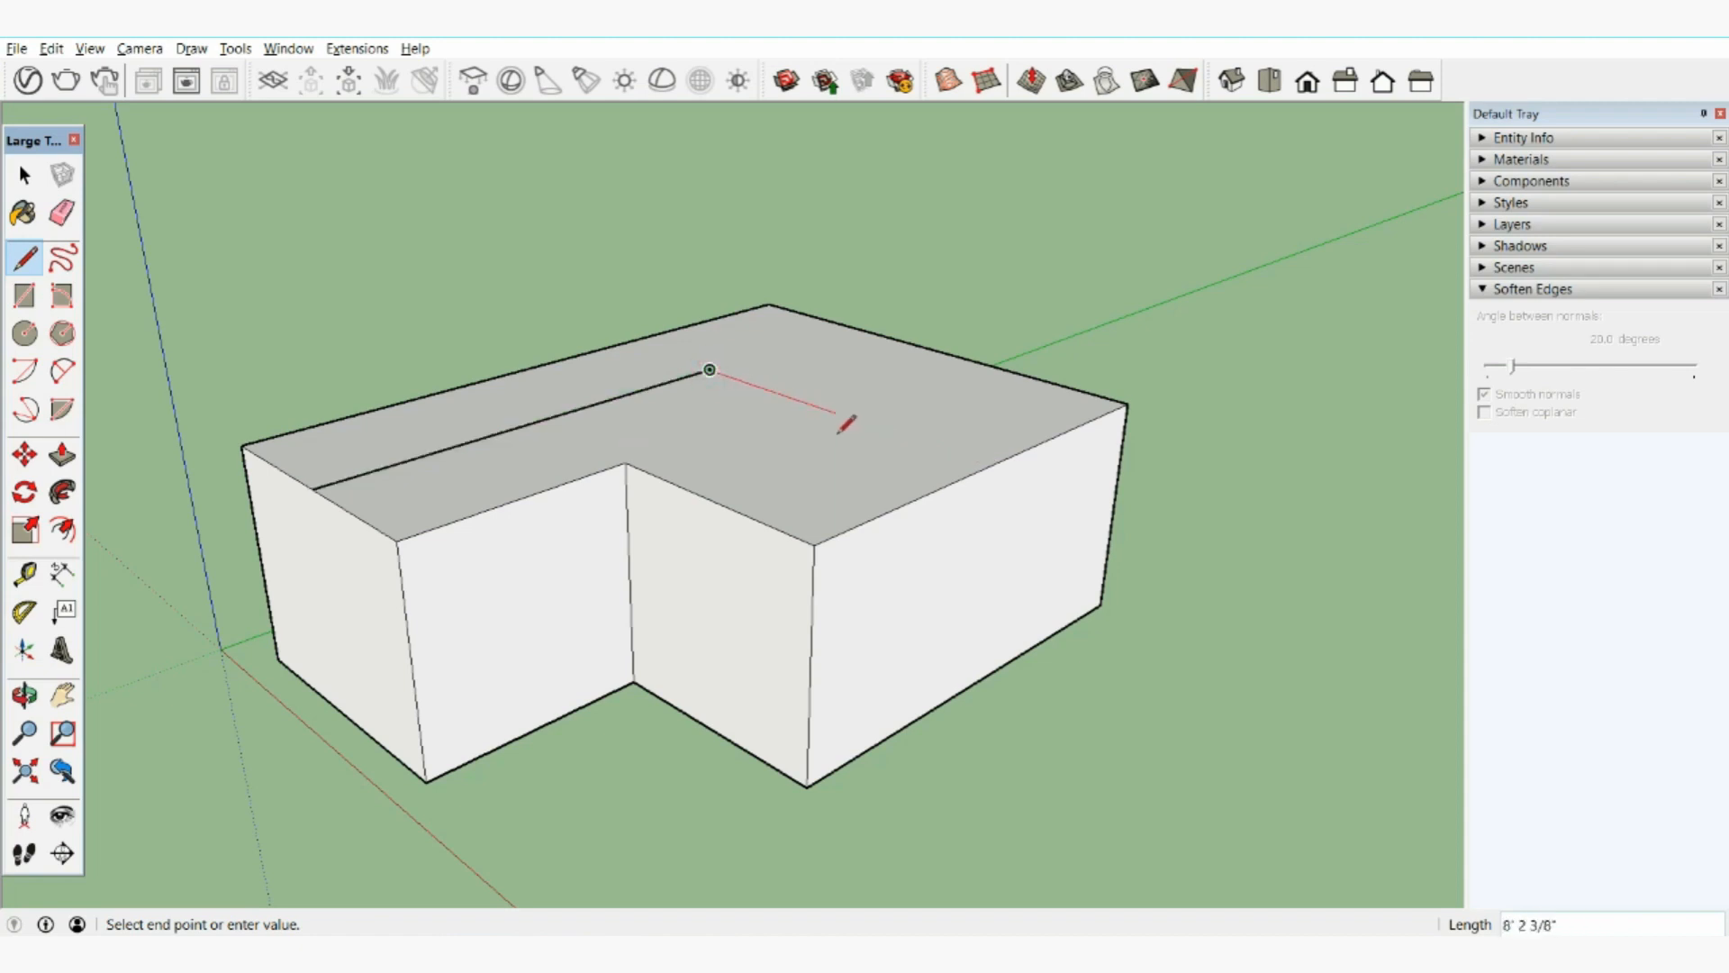
left_click(985, 465)
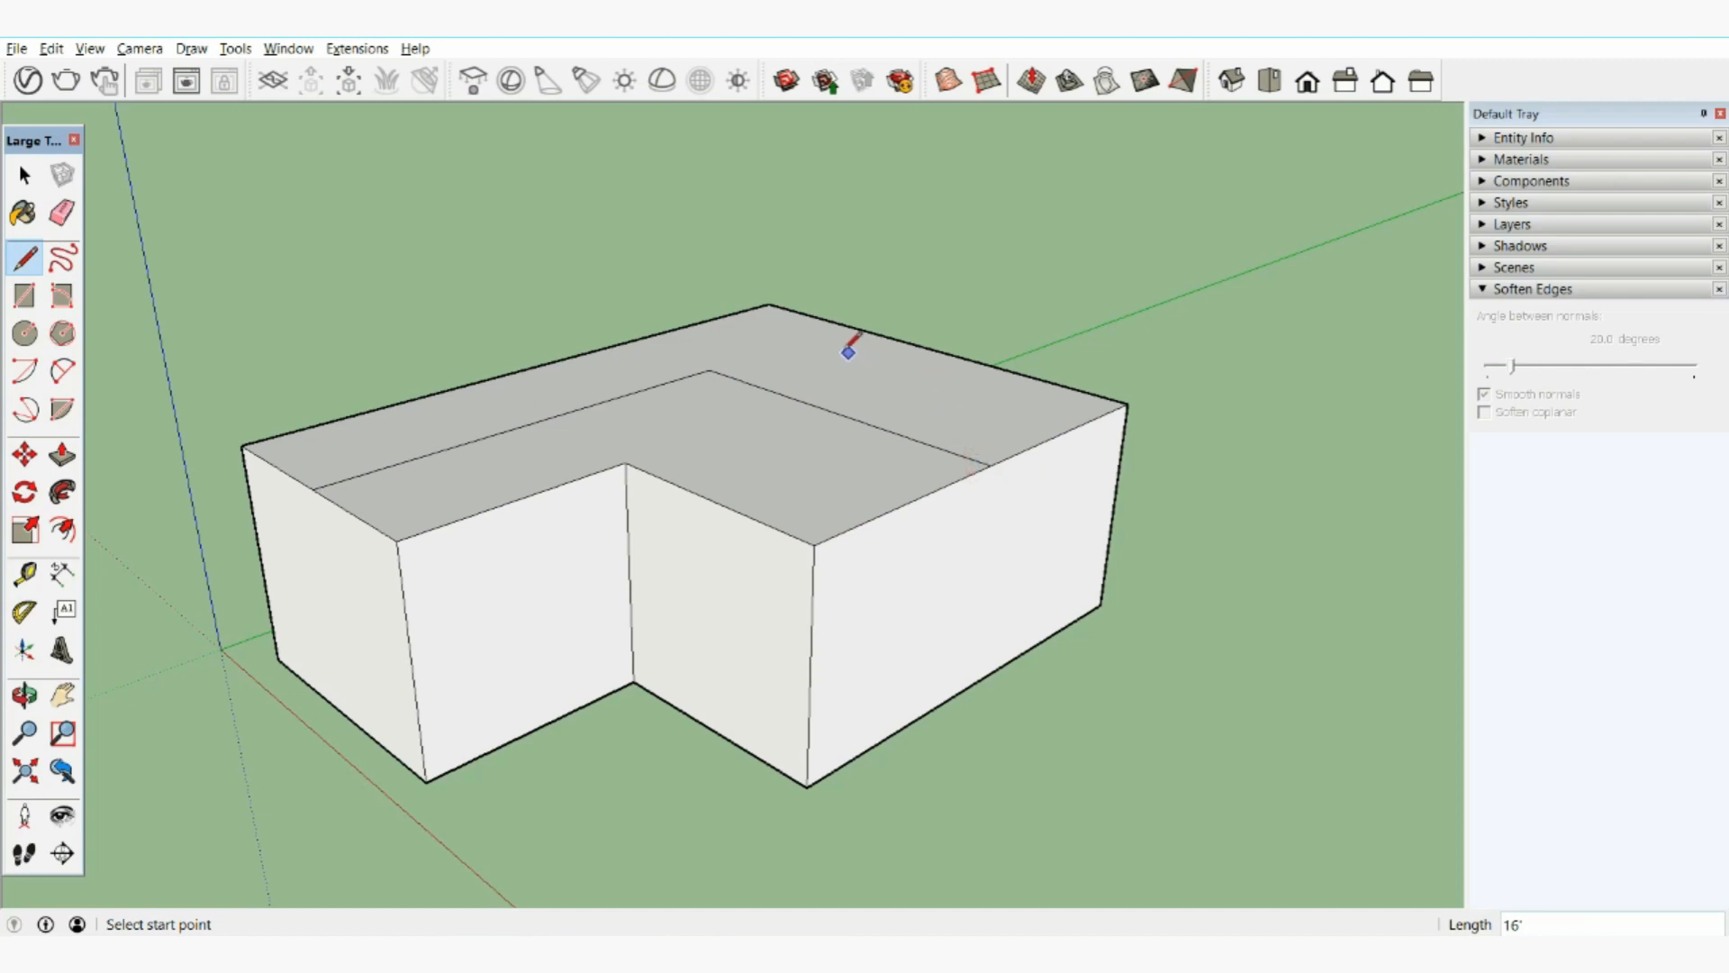
Draw diagonal lines from the ridge bend to the outer and inner corners of the L-shaped top face.
mouse_move(847, 347)
middle_mouse_down()
mouse_move(829, 416)
mouse_move(872, 532)
middle_mouse_up()
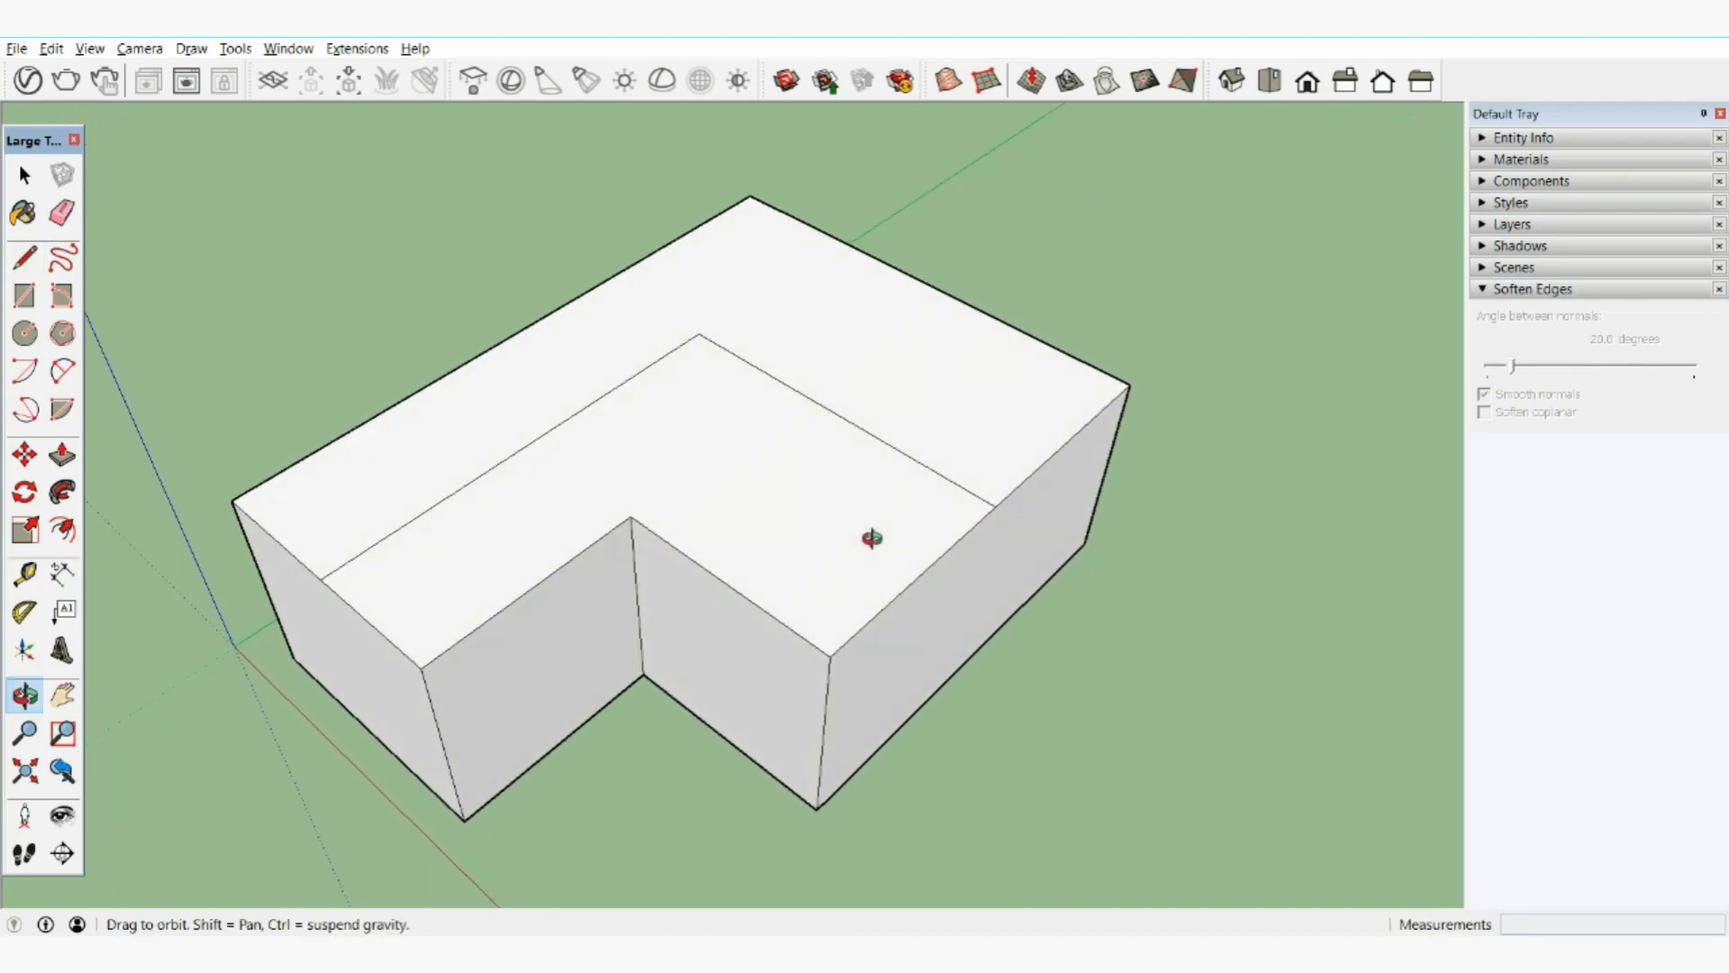
left_click(699, 333)
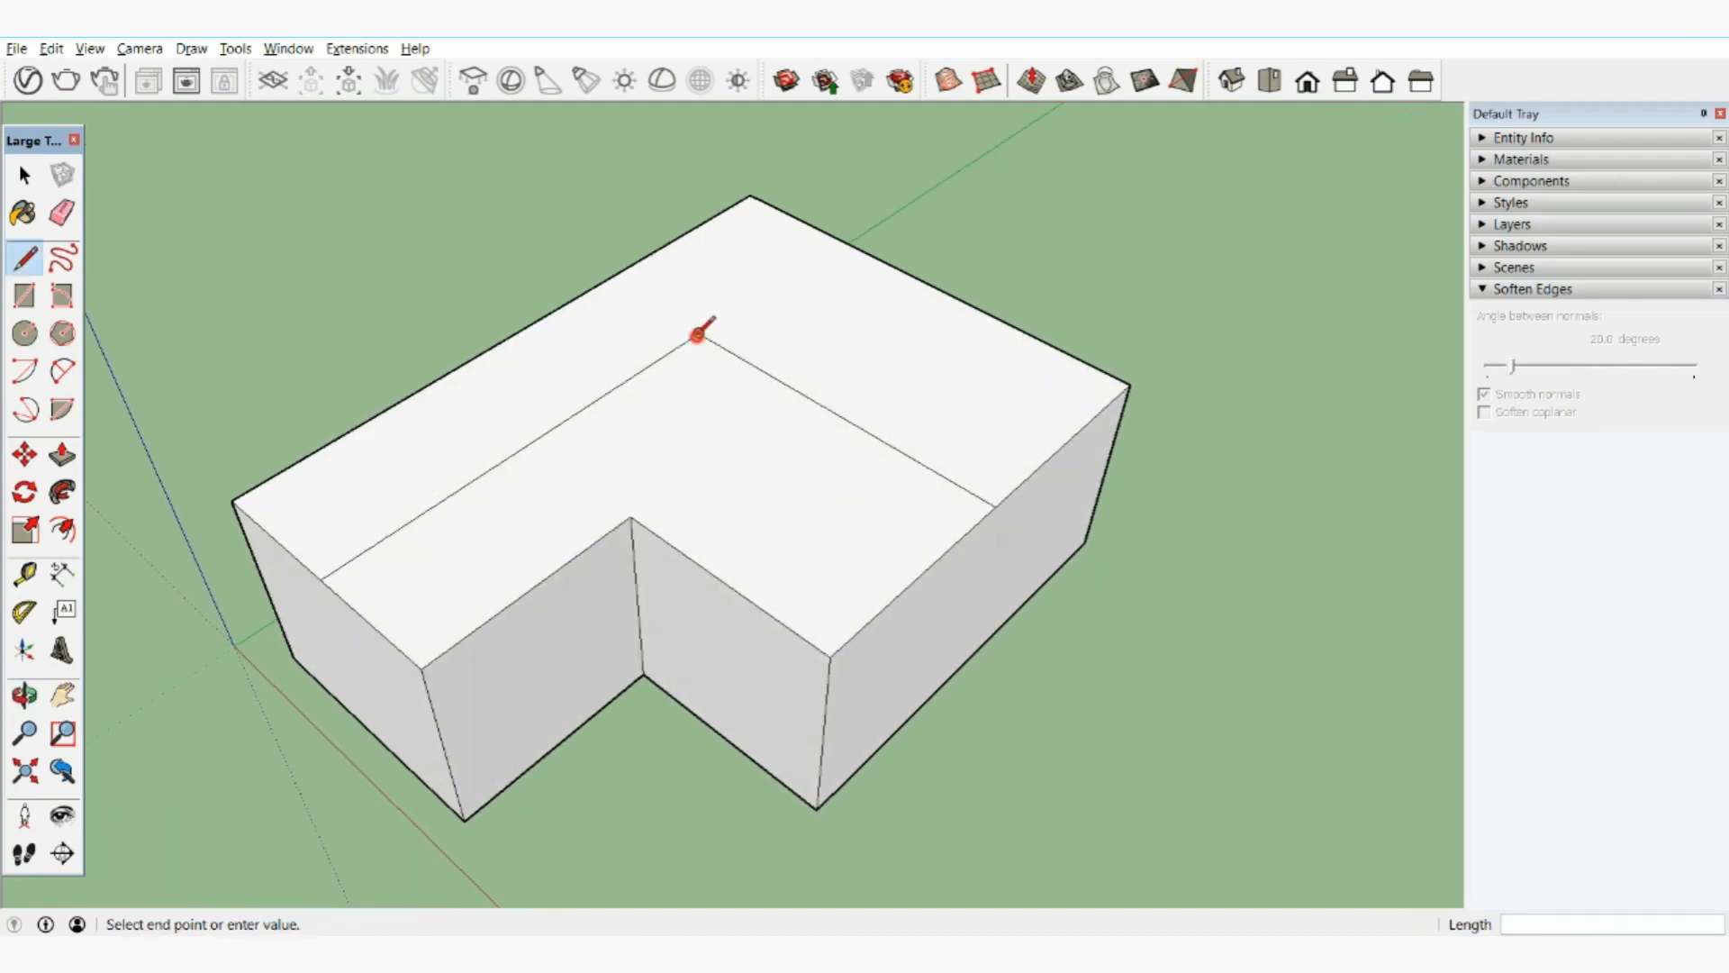
left_click(750, 194)
left_click(699, 333)
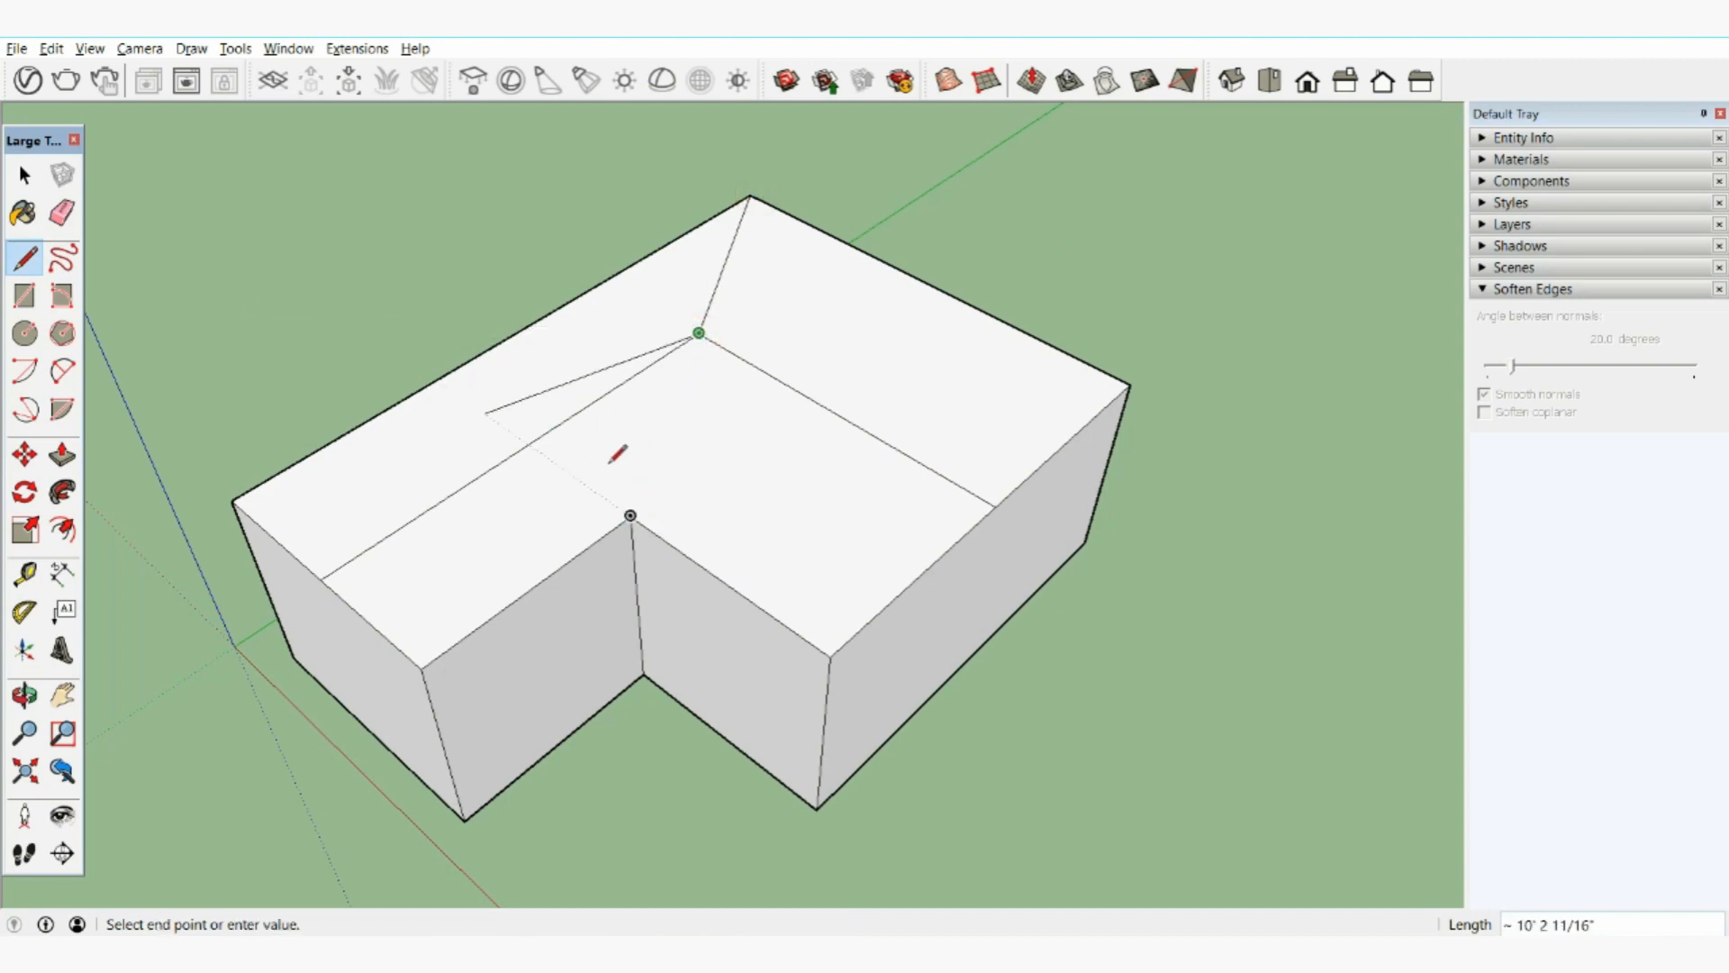
left_click(630, 515)
Move both ridge lines together straight up 63" to raise the top face into a gabled roof, and clear the selection.
left_click(23, 177)
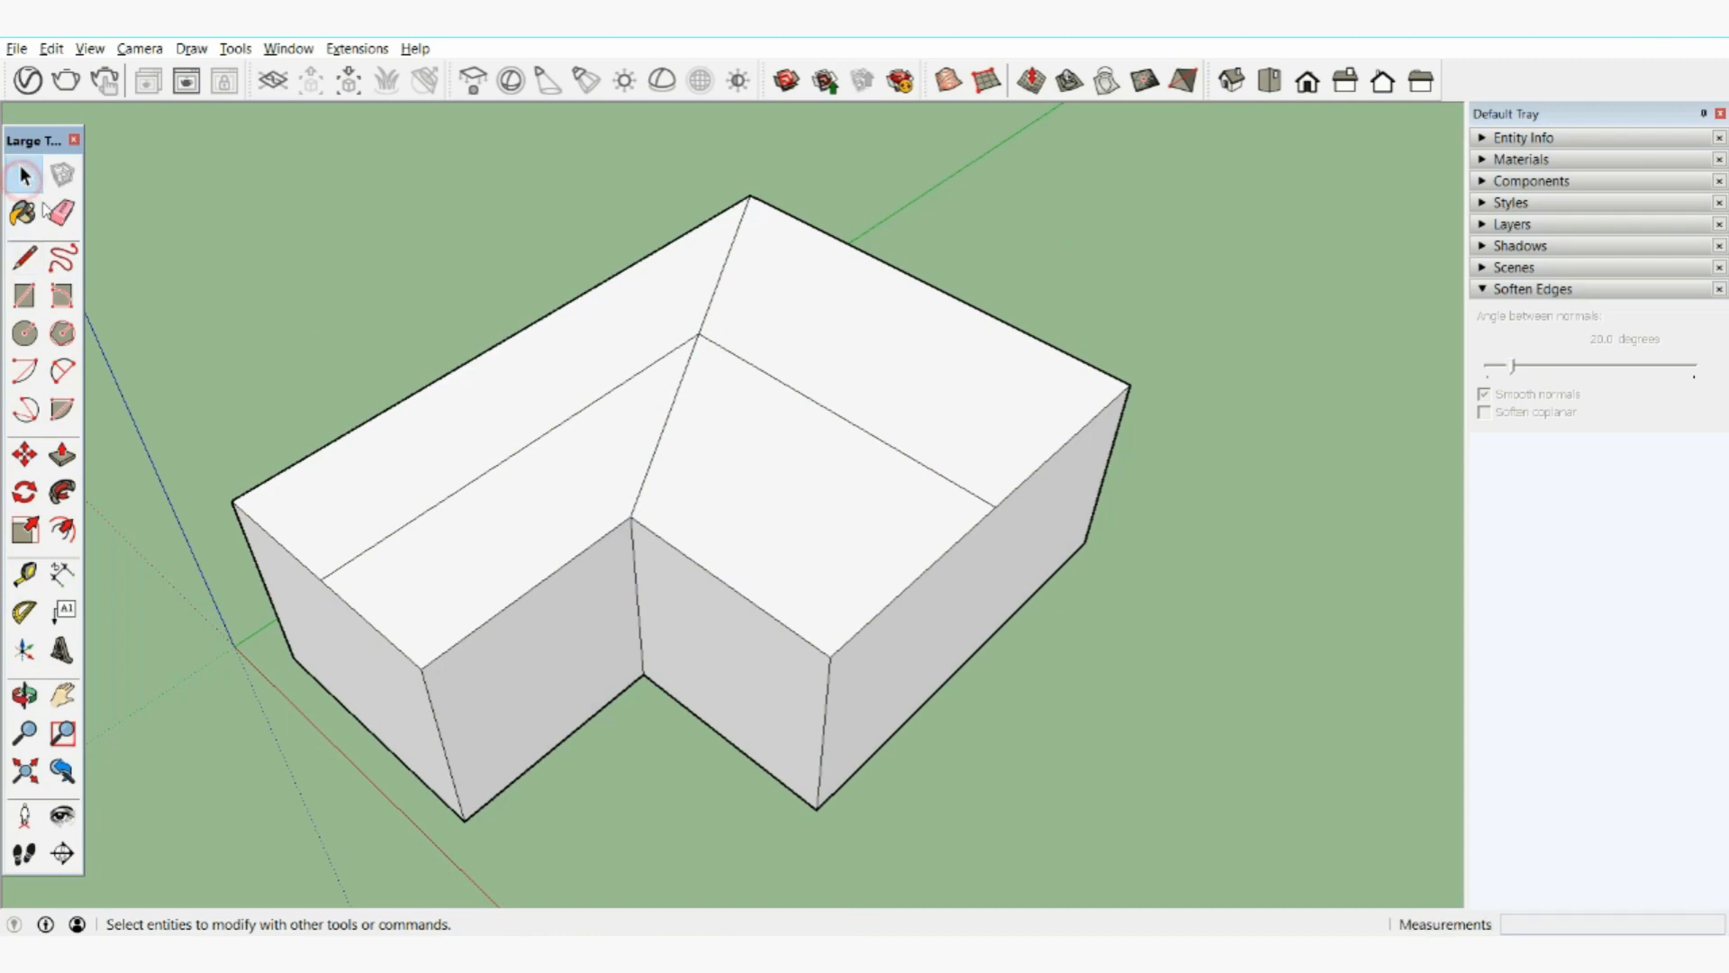
left_click(407, 526)
middle_click_drag(630, 477, 617, 341)
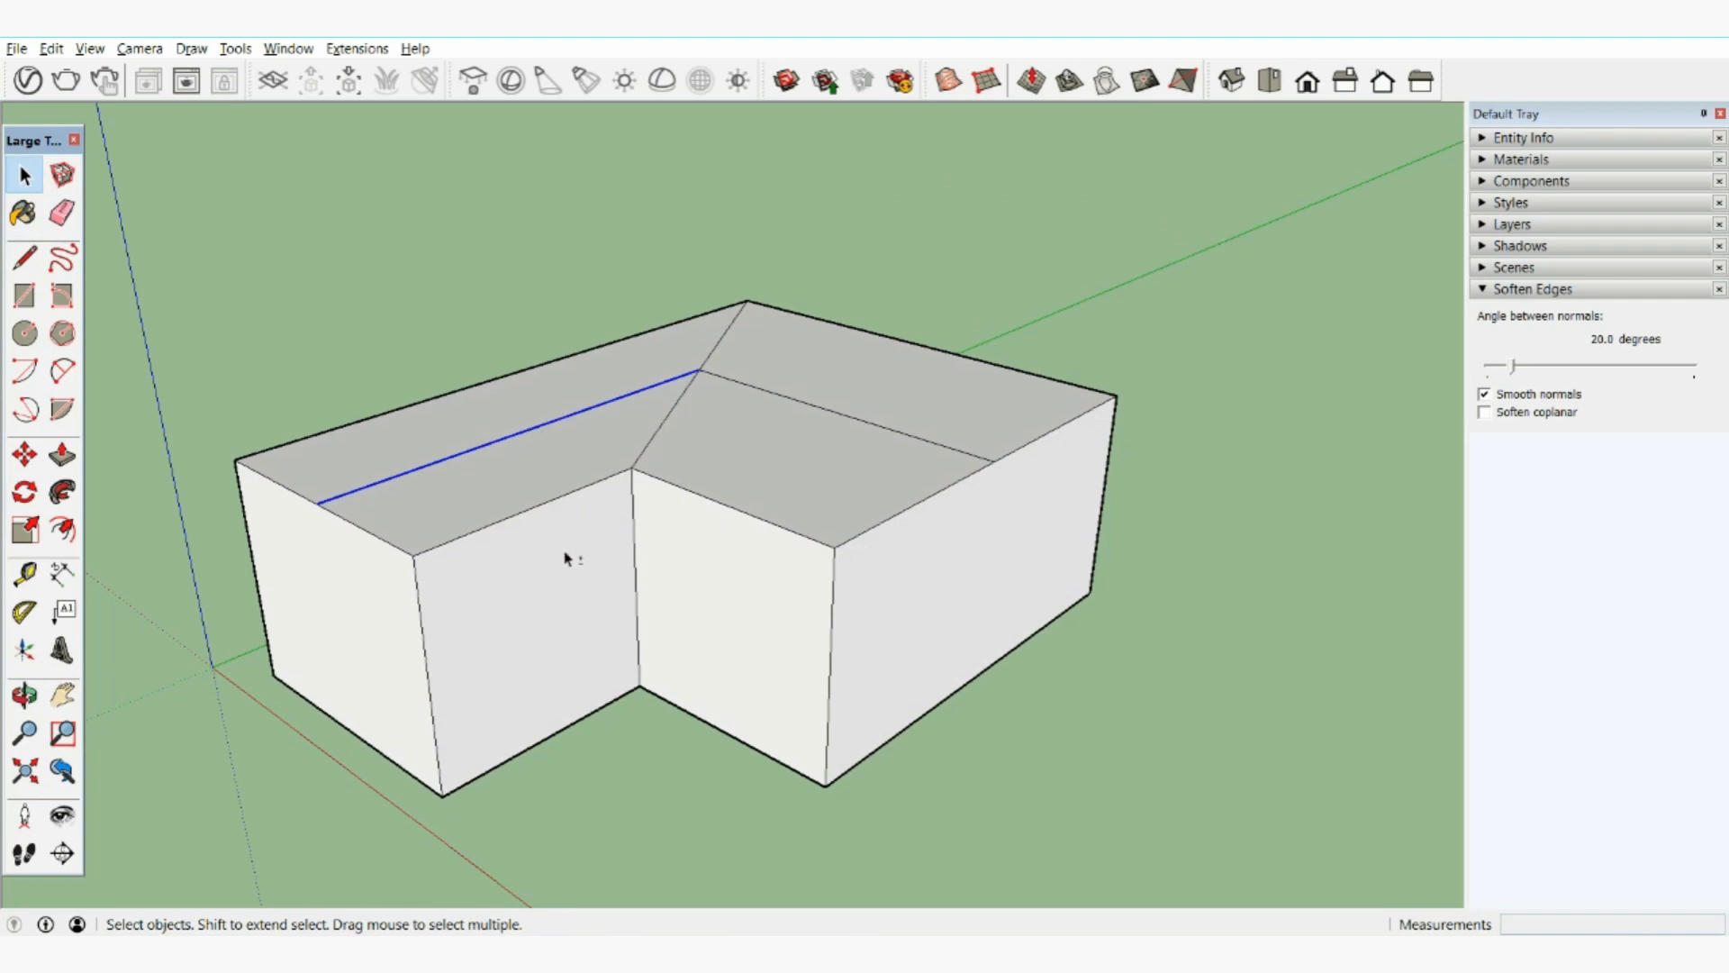
left_click(535, 509, "shift")
left_click(535, 509, "shift")
left_click(535, 555, "shift")
left_click(535, 556, "shift")
left_click(832, 411, "shift")
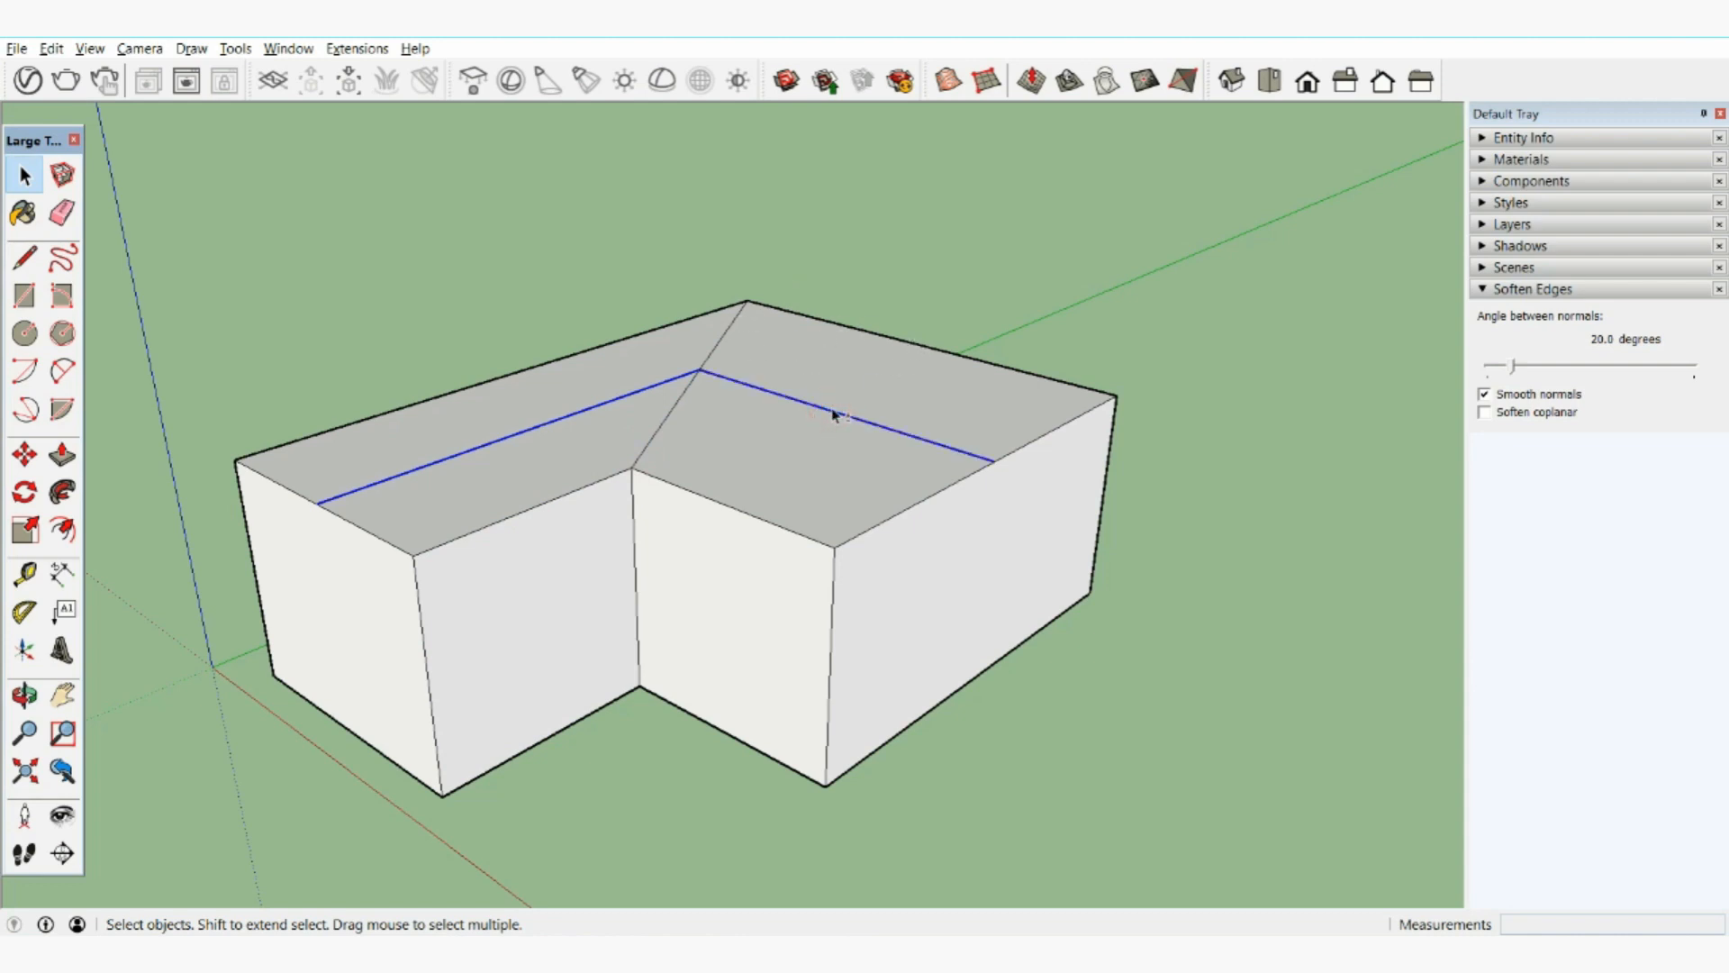
left_click(24, 455)
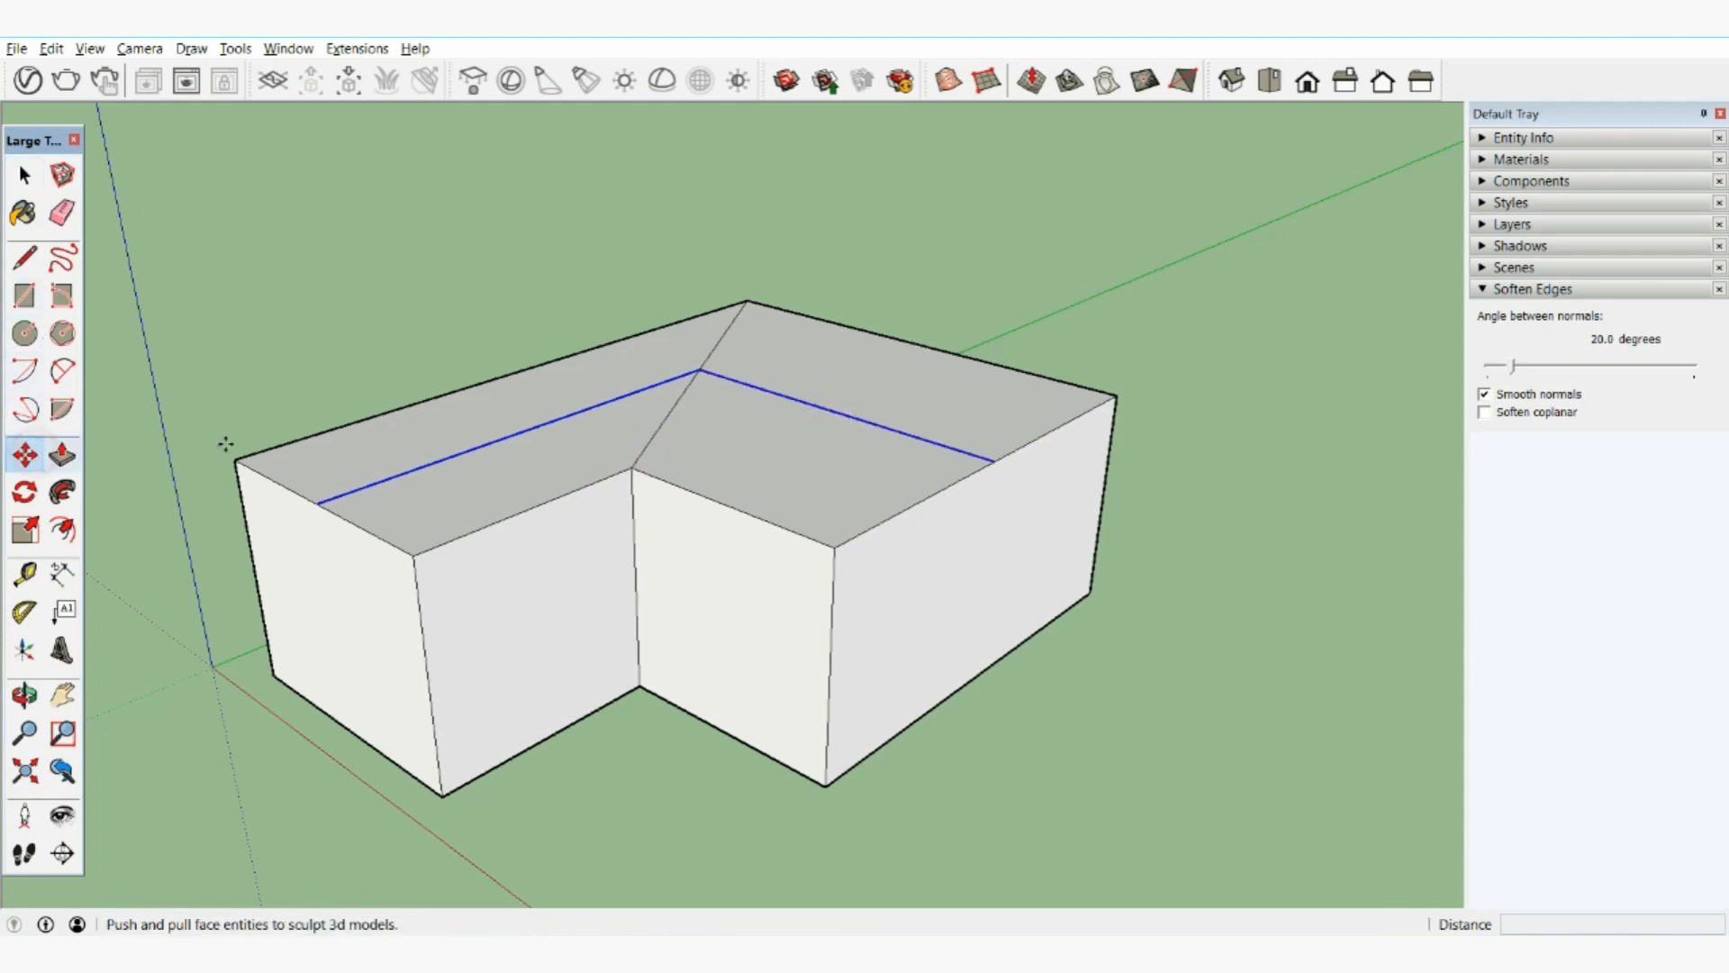
left_click(317, 503)
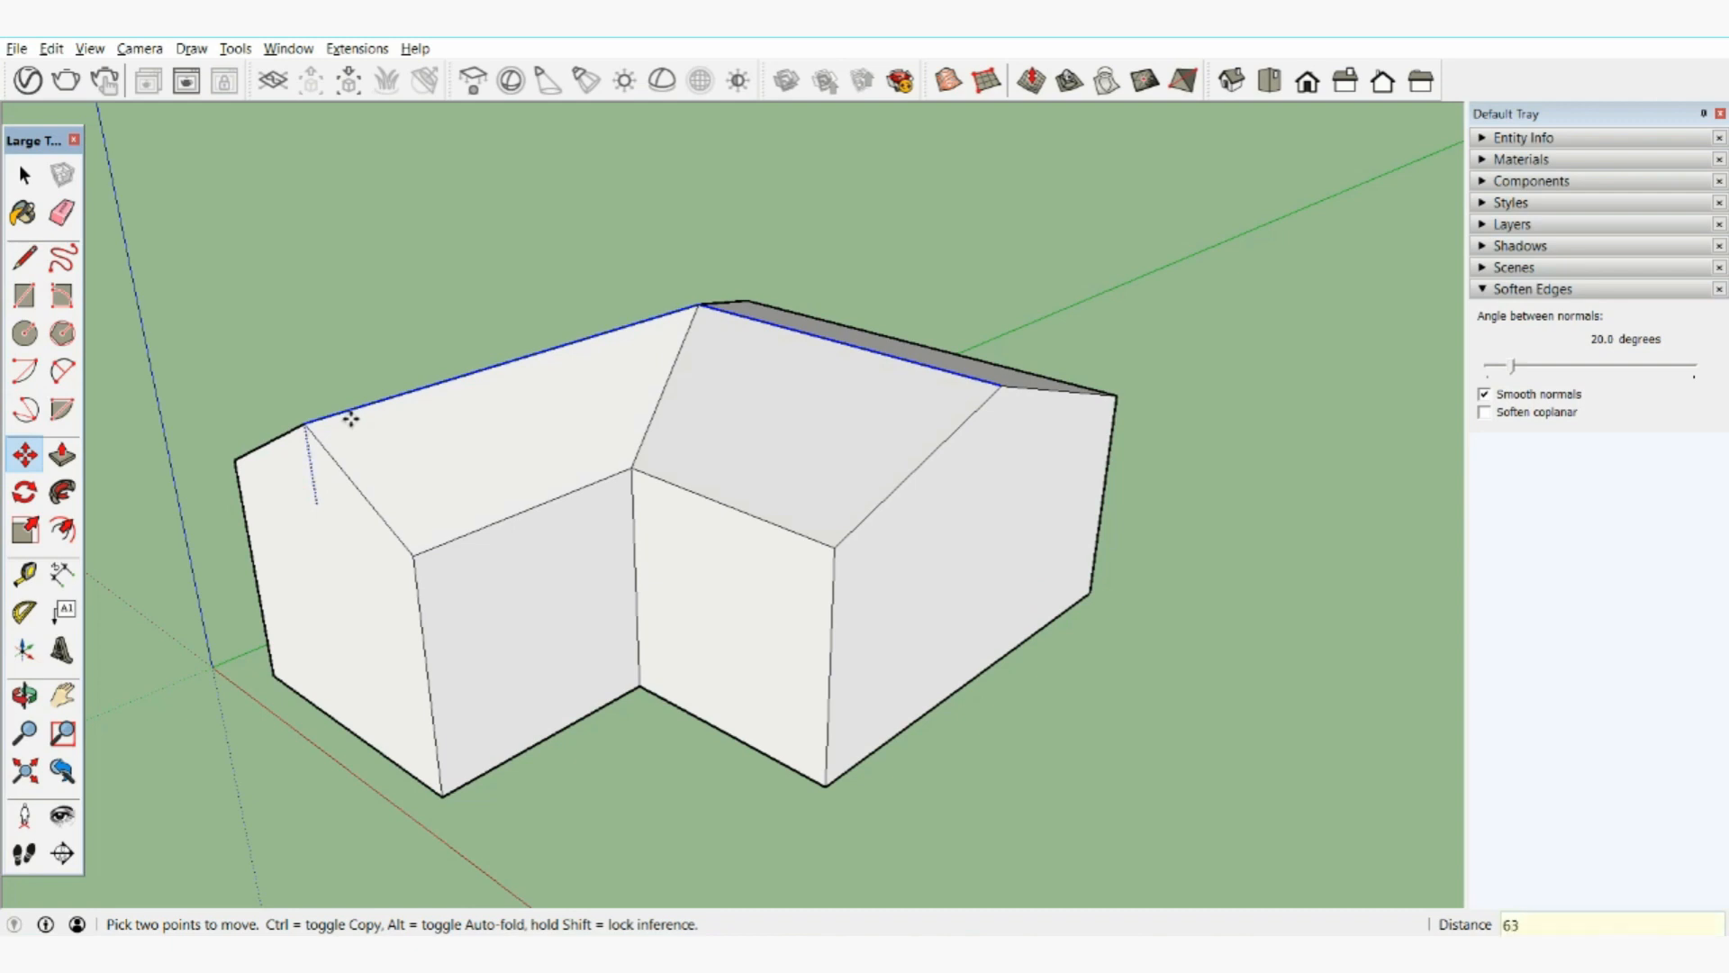
key("Return")
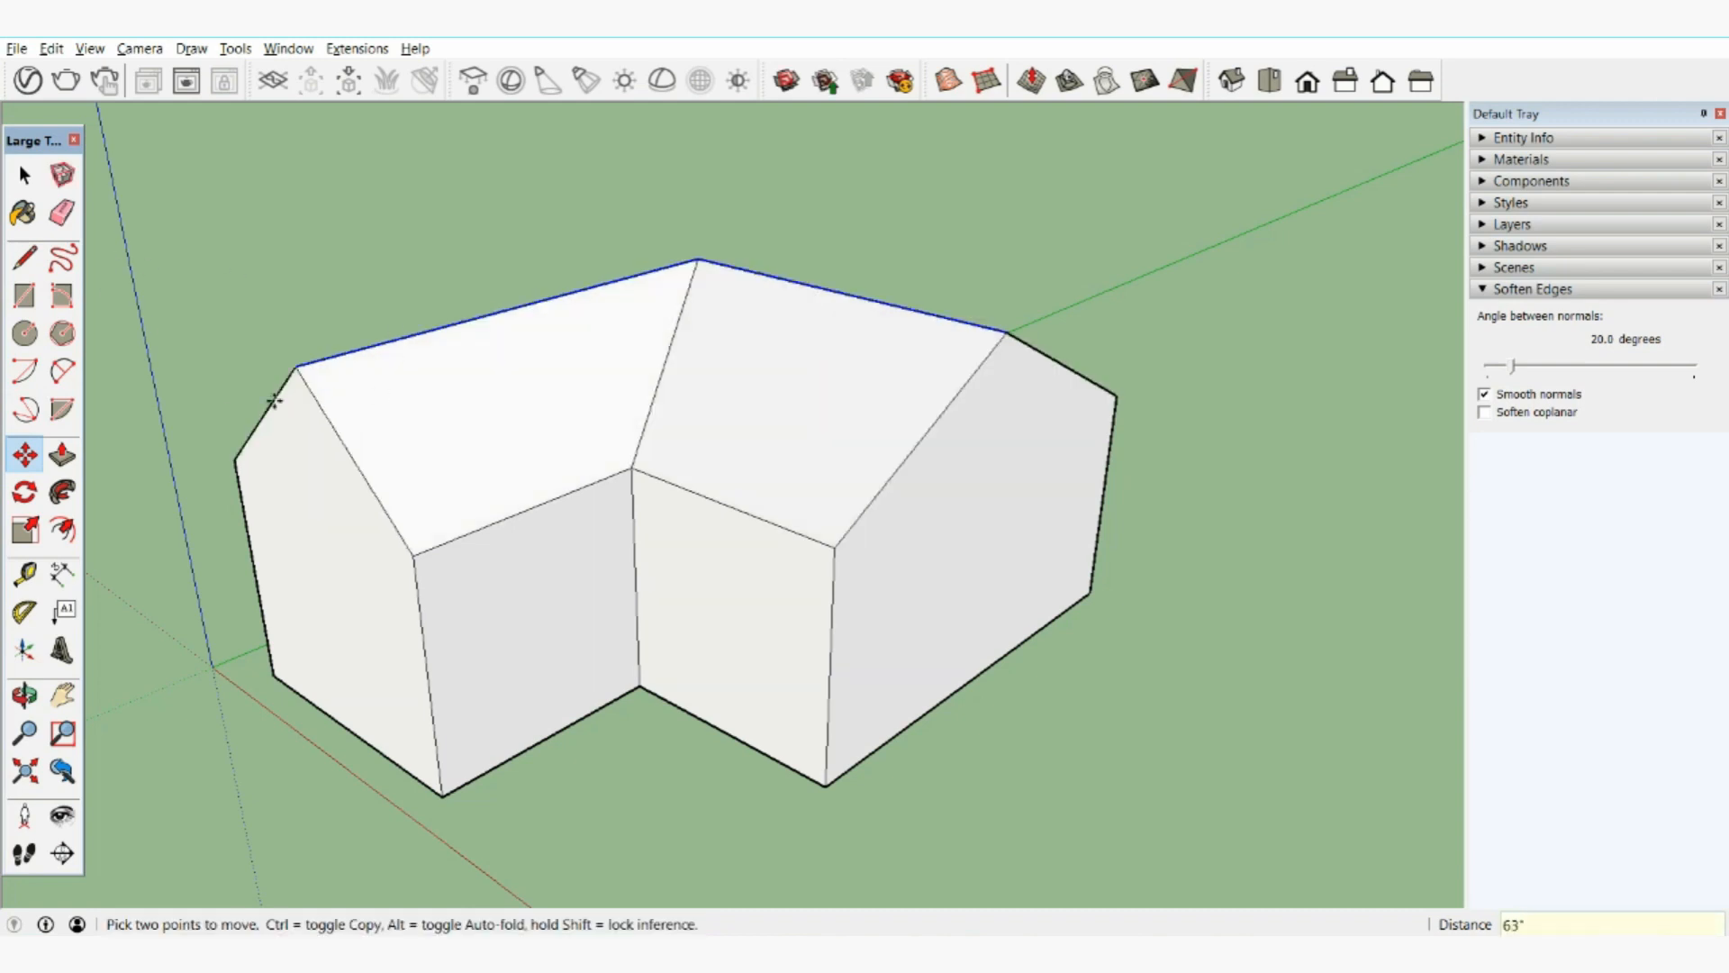
key("space")
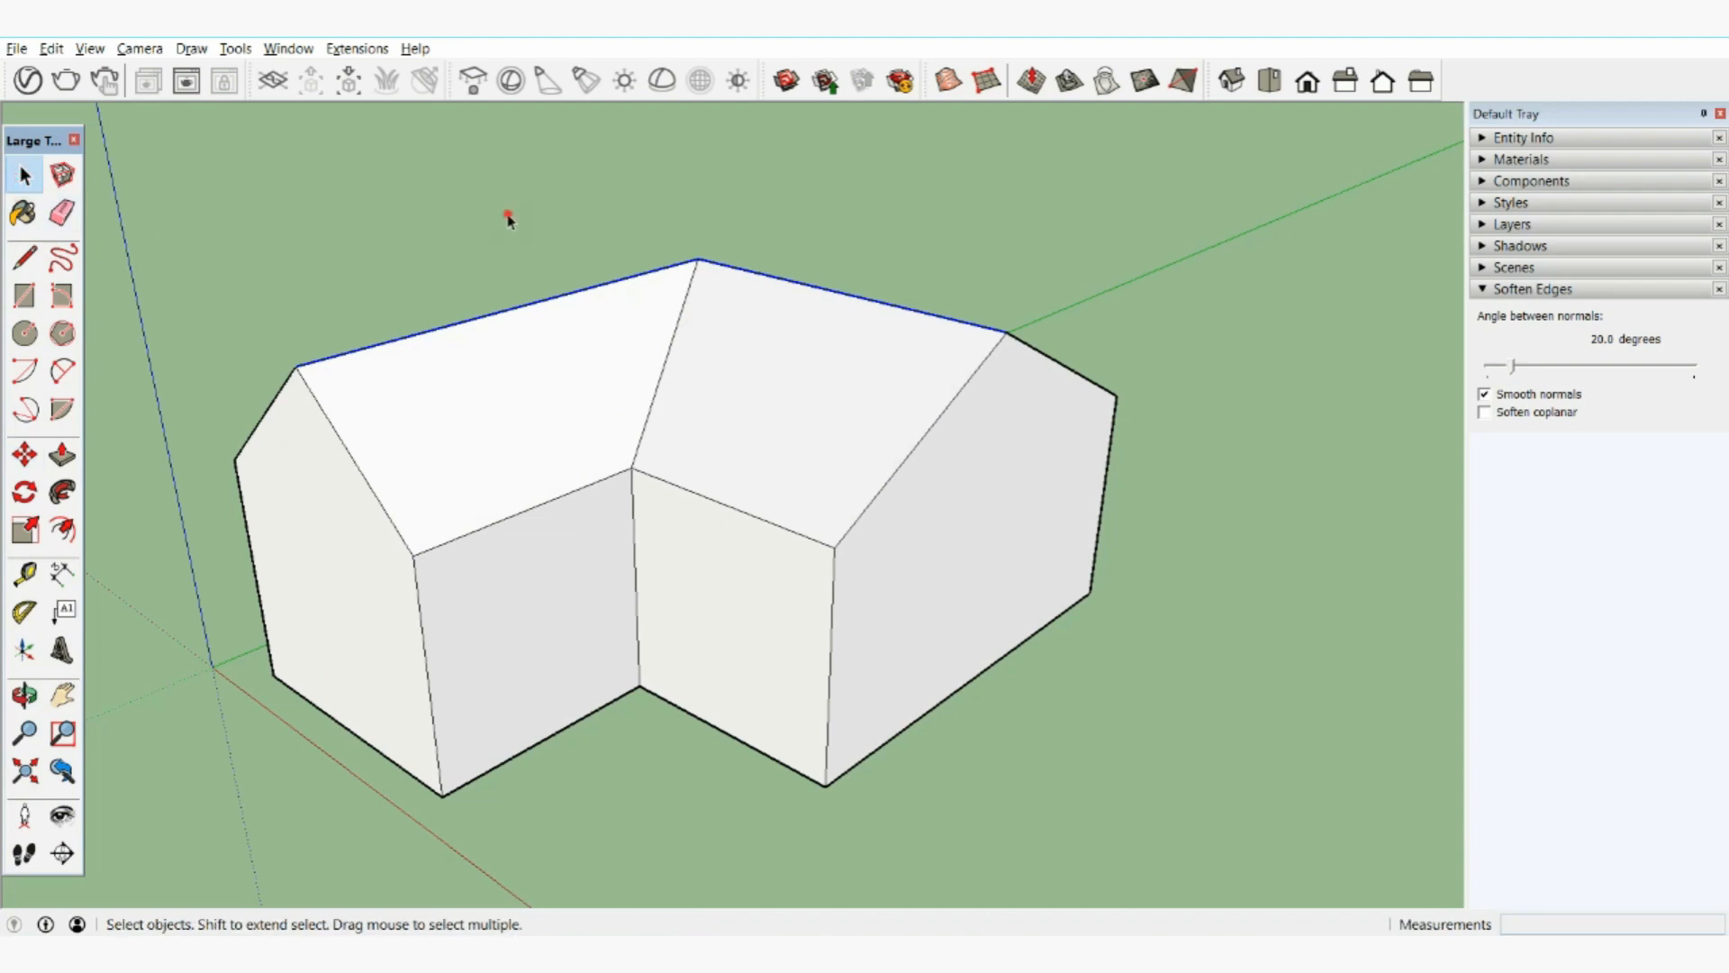
mouse_move(795, 263)
middle_mouse_down()
mouse_move(367, 402)
mouse_move(463, 401)
mouse_move(766, 270)
middle_mouse_up()
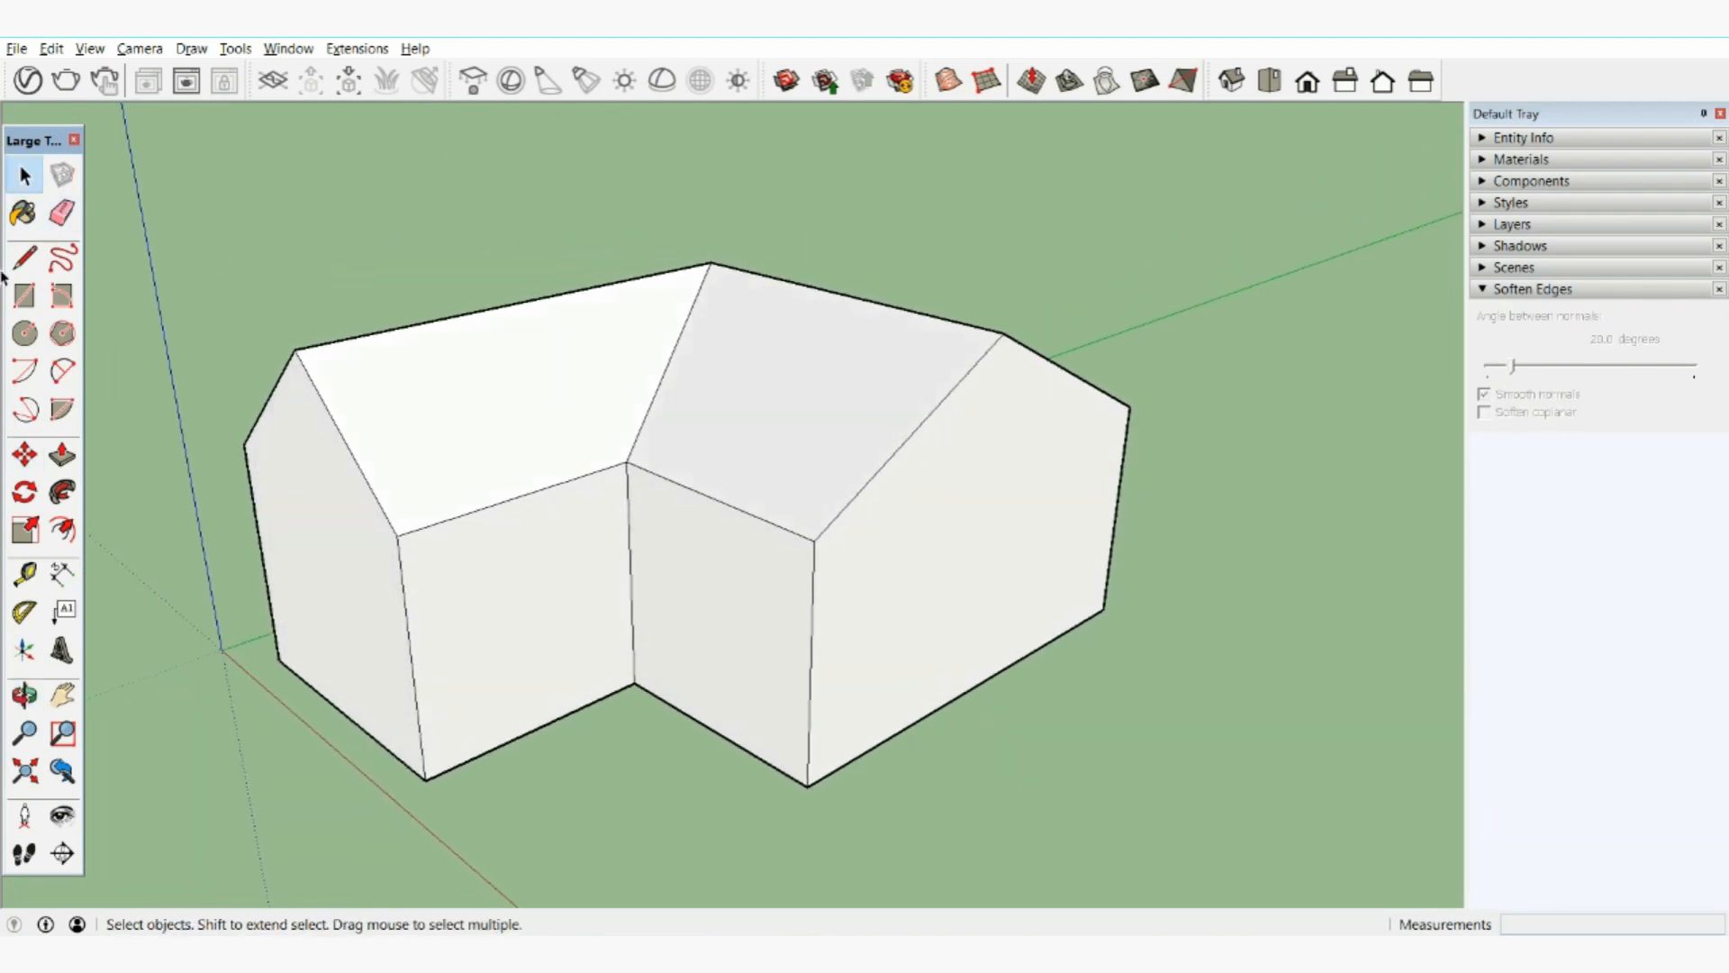
Offset the outlines of the short inner wall and the roof slope above it inward, the roof one by about 2' 1 7/16".
left_click(54, 538)
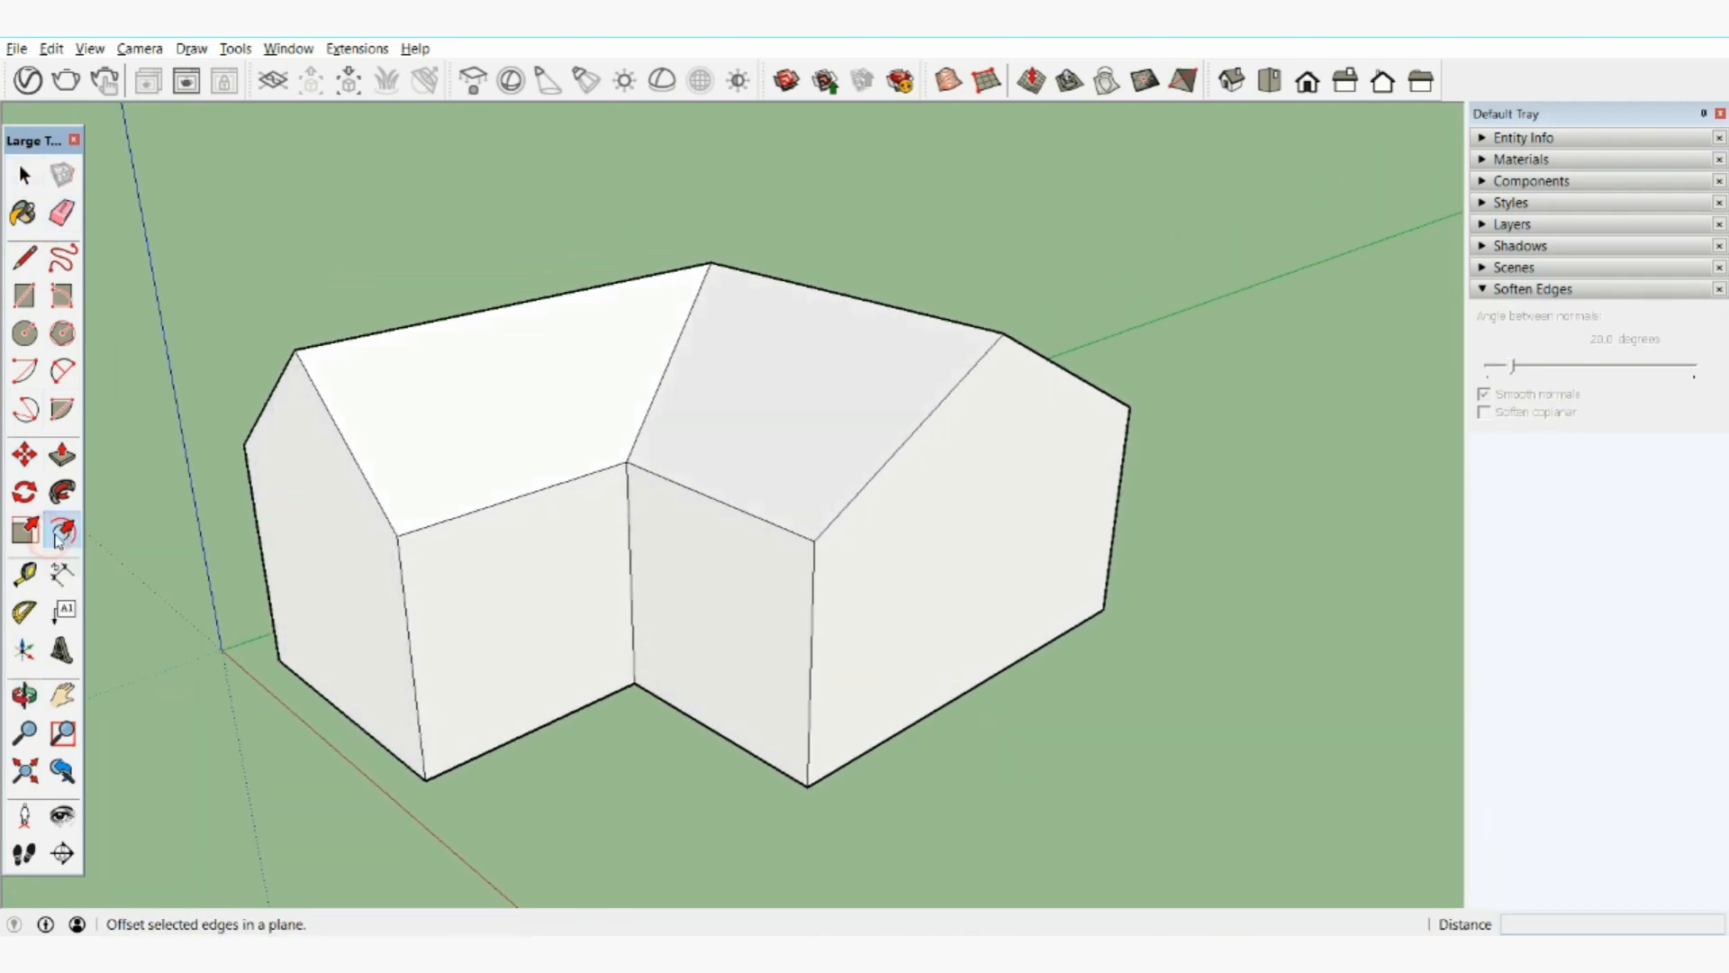
left_click(718, 576)
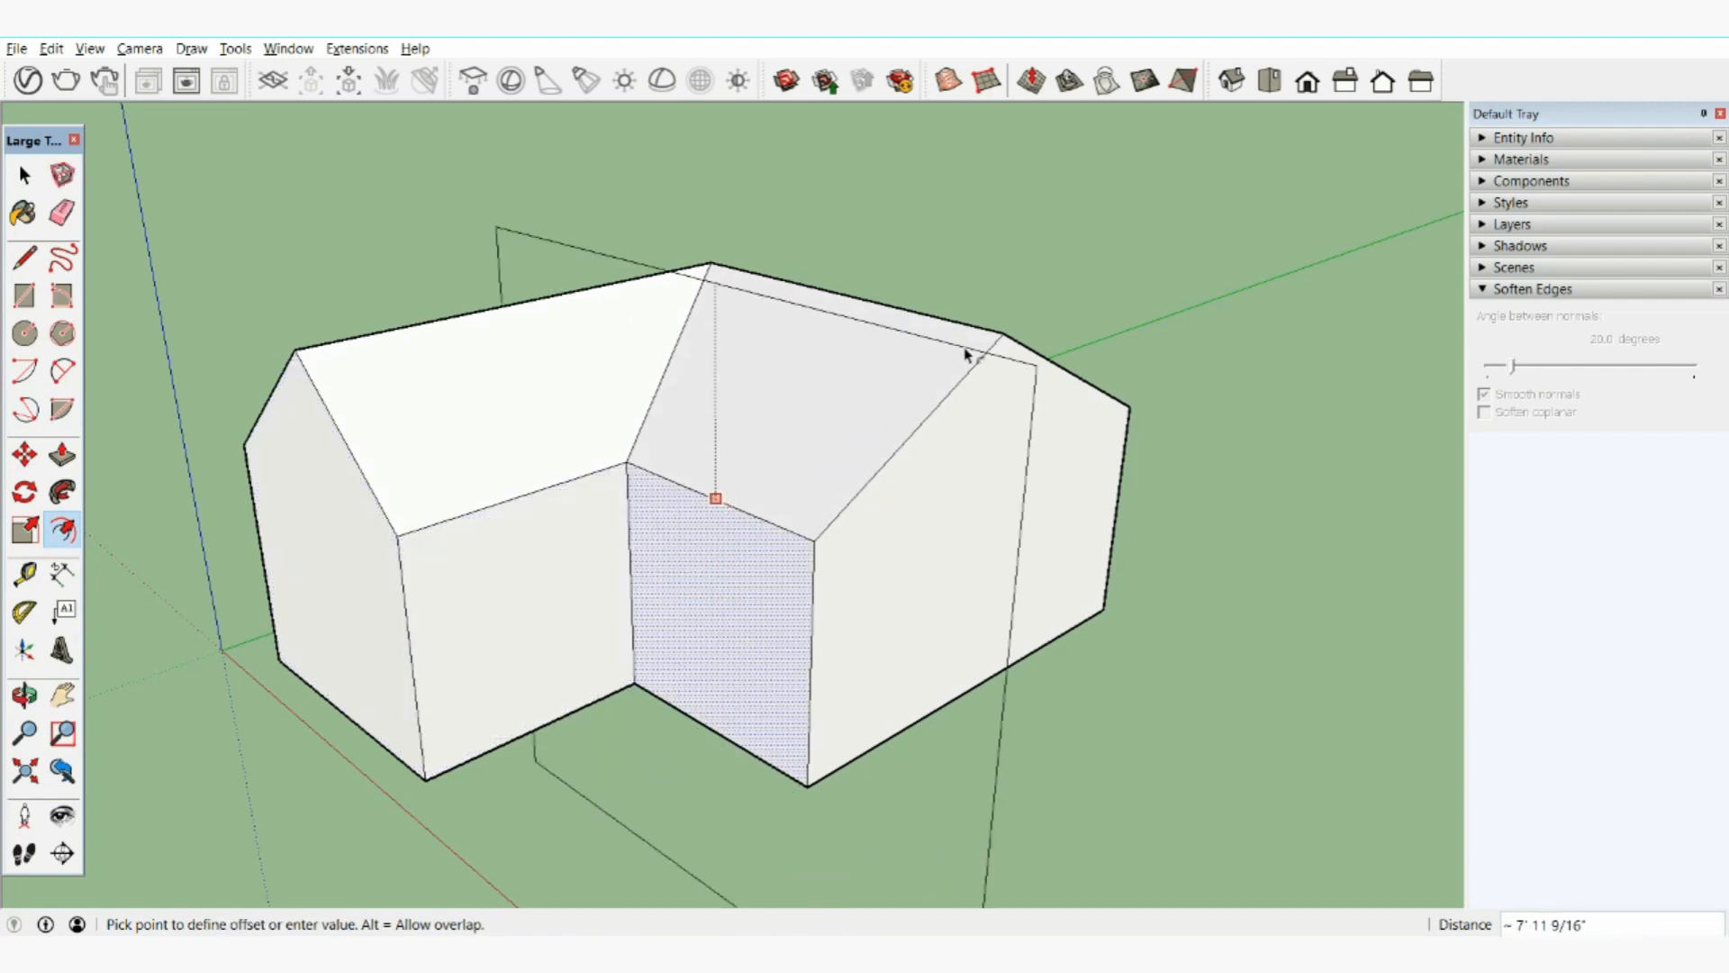
left_click(804, 565)
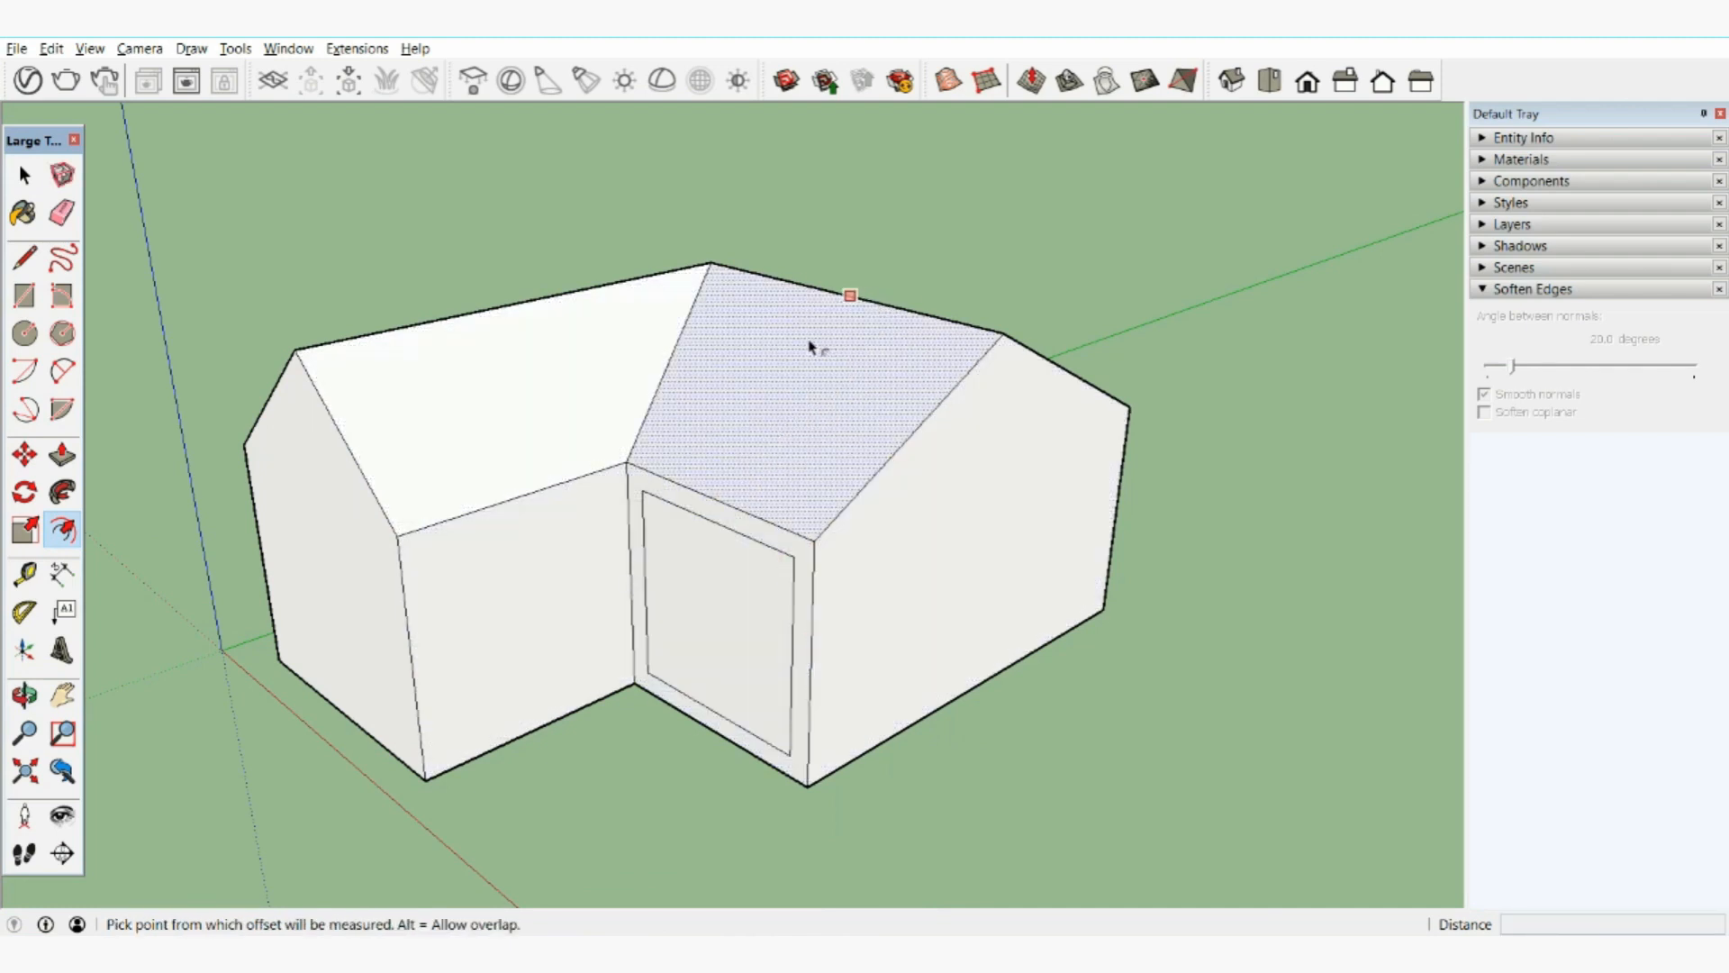
left_click(739, 398)
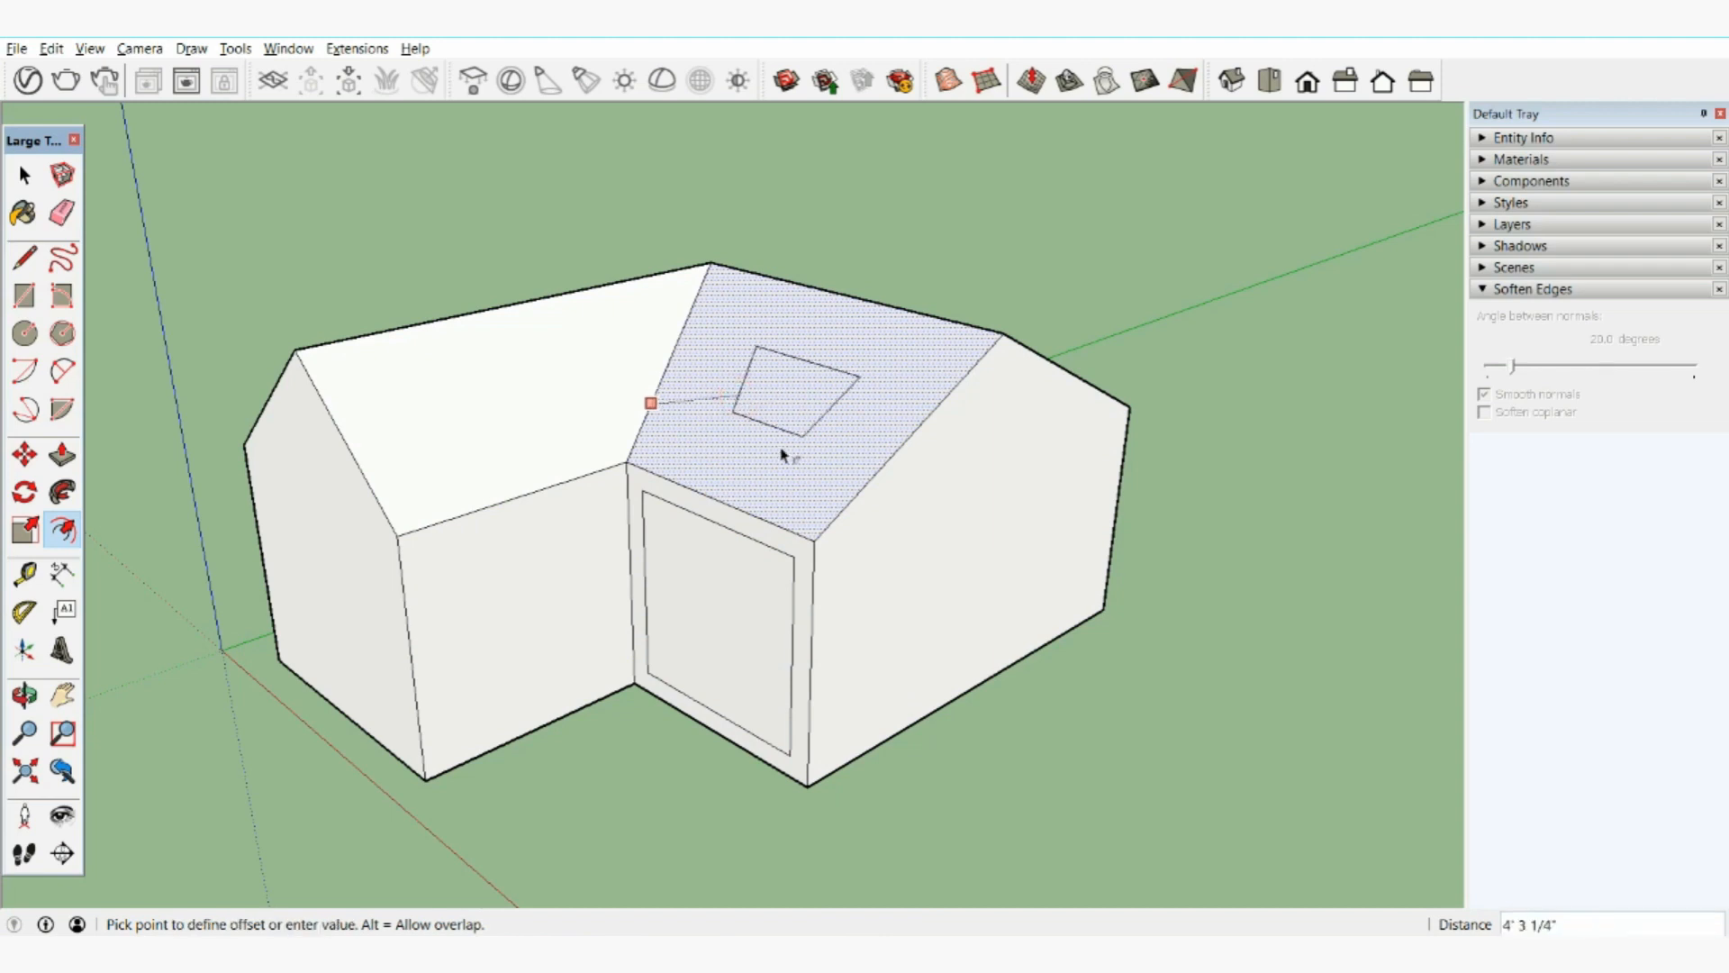
left_click(677, 461)
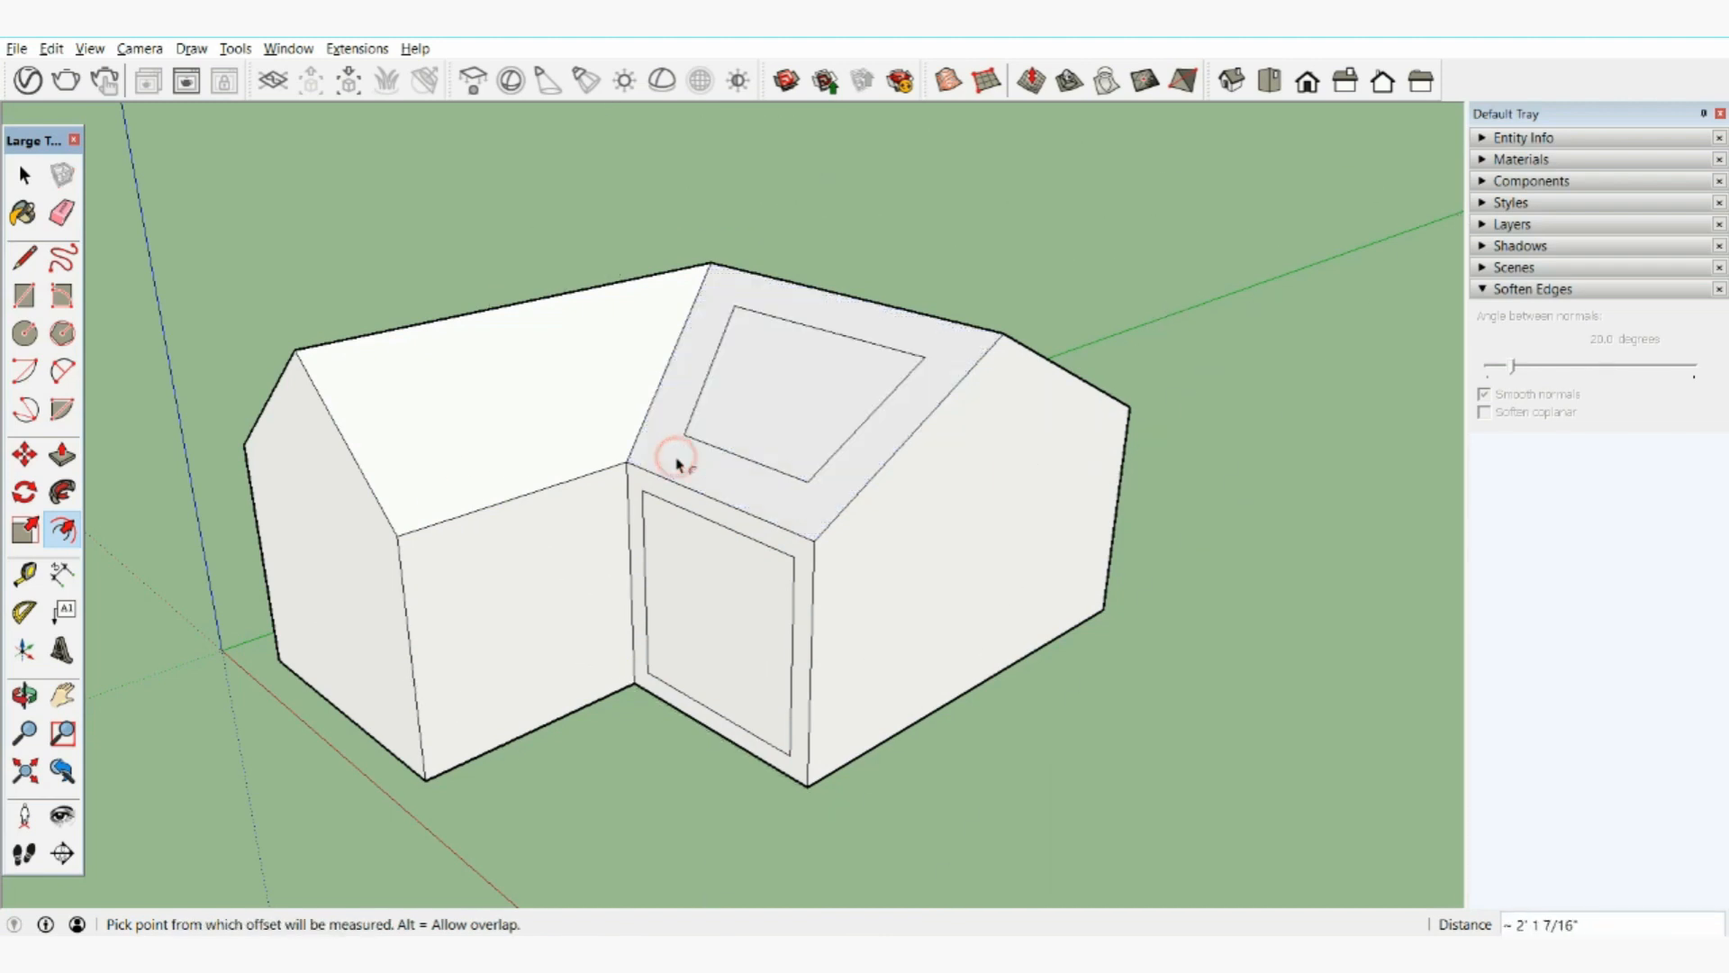
left_click(24, 175)
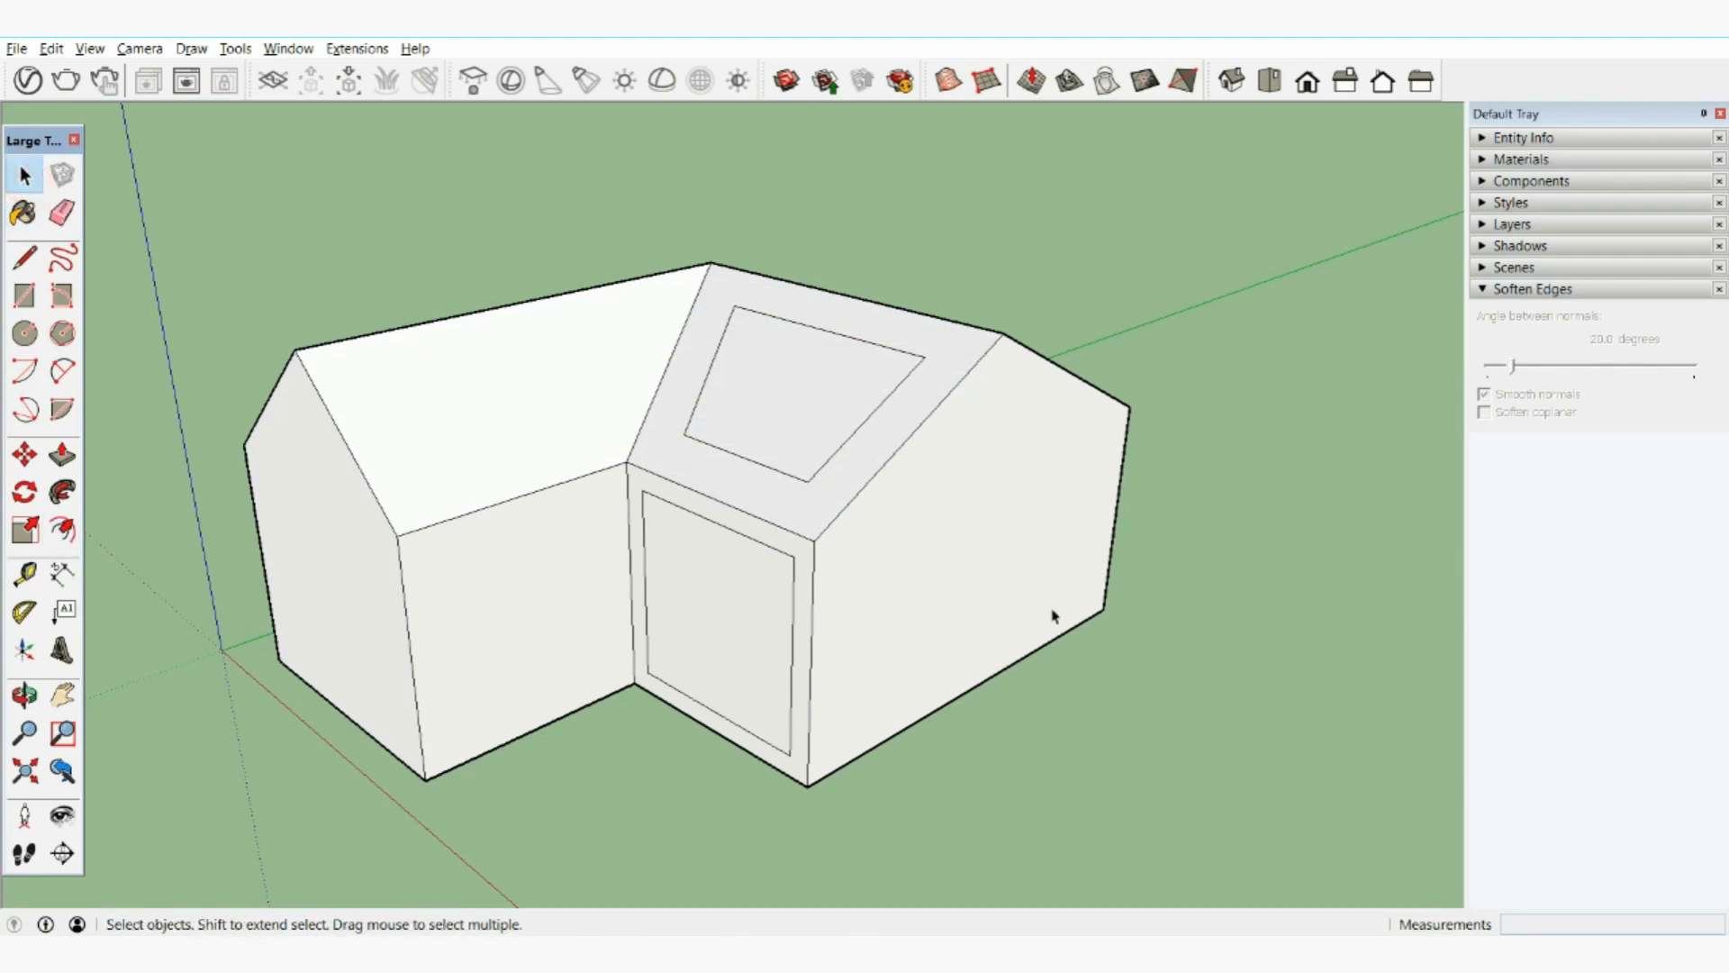
left_click(896, 584)
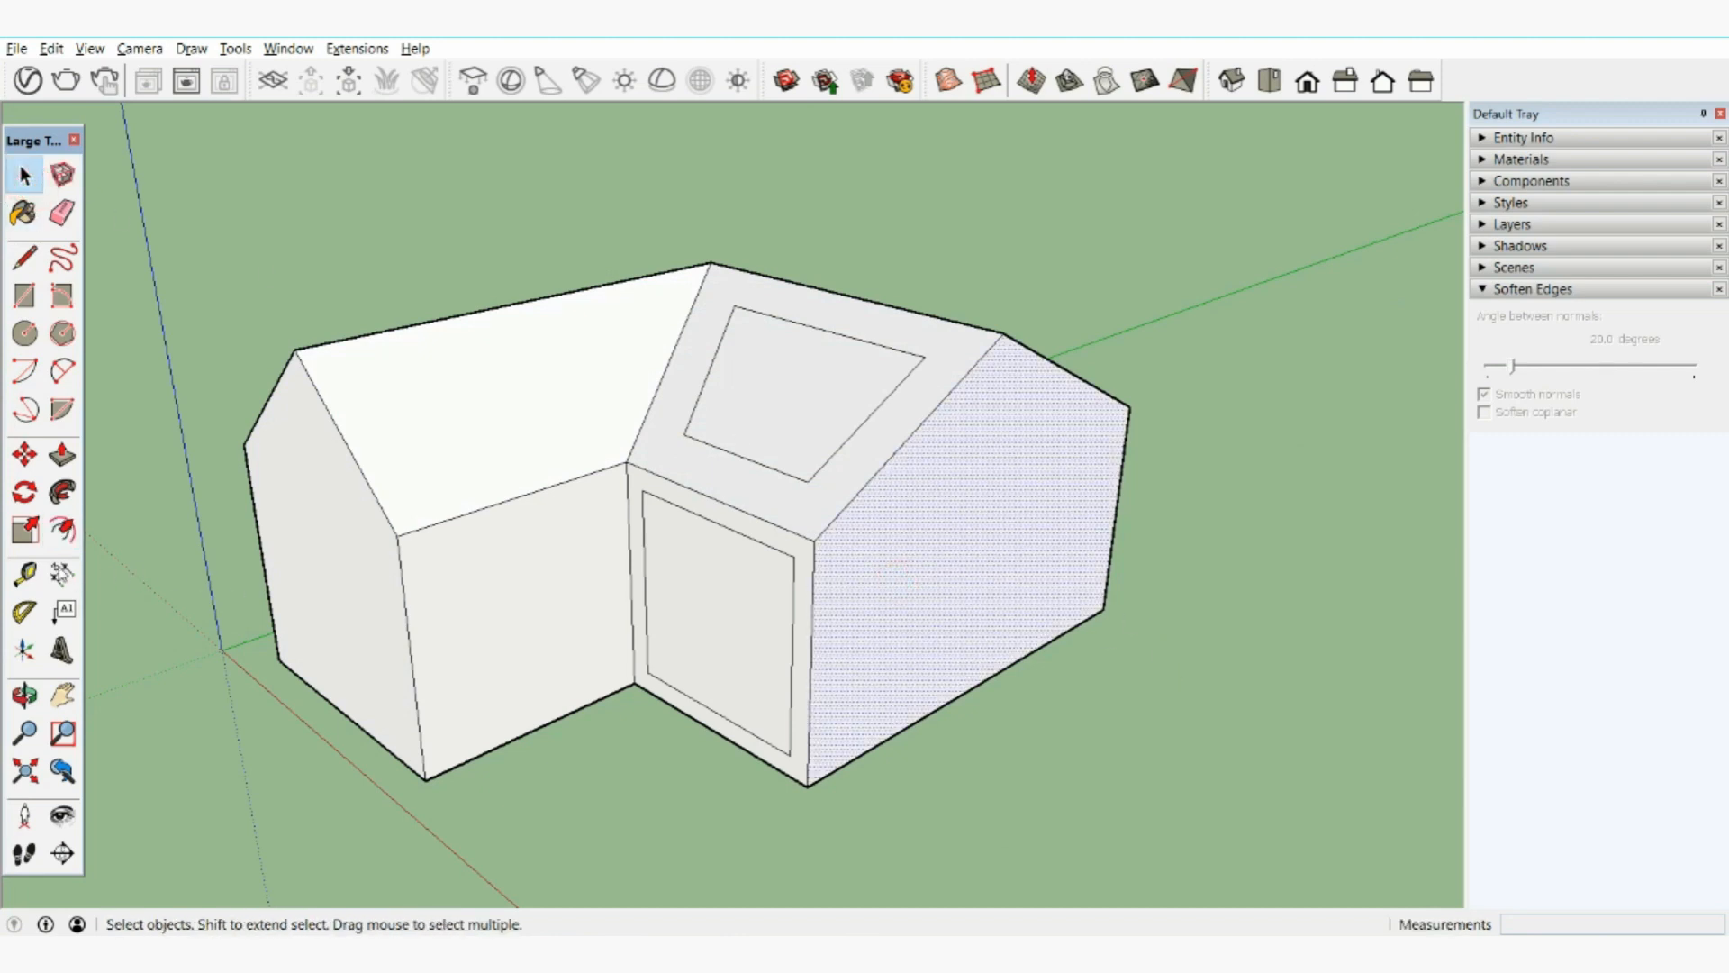
left_click(62, 529)
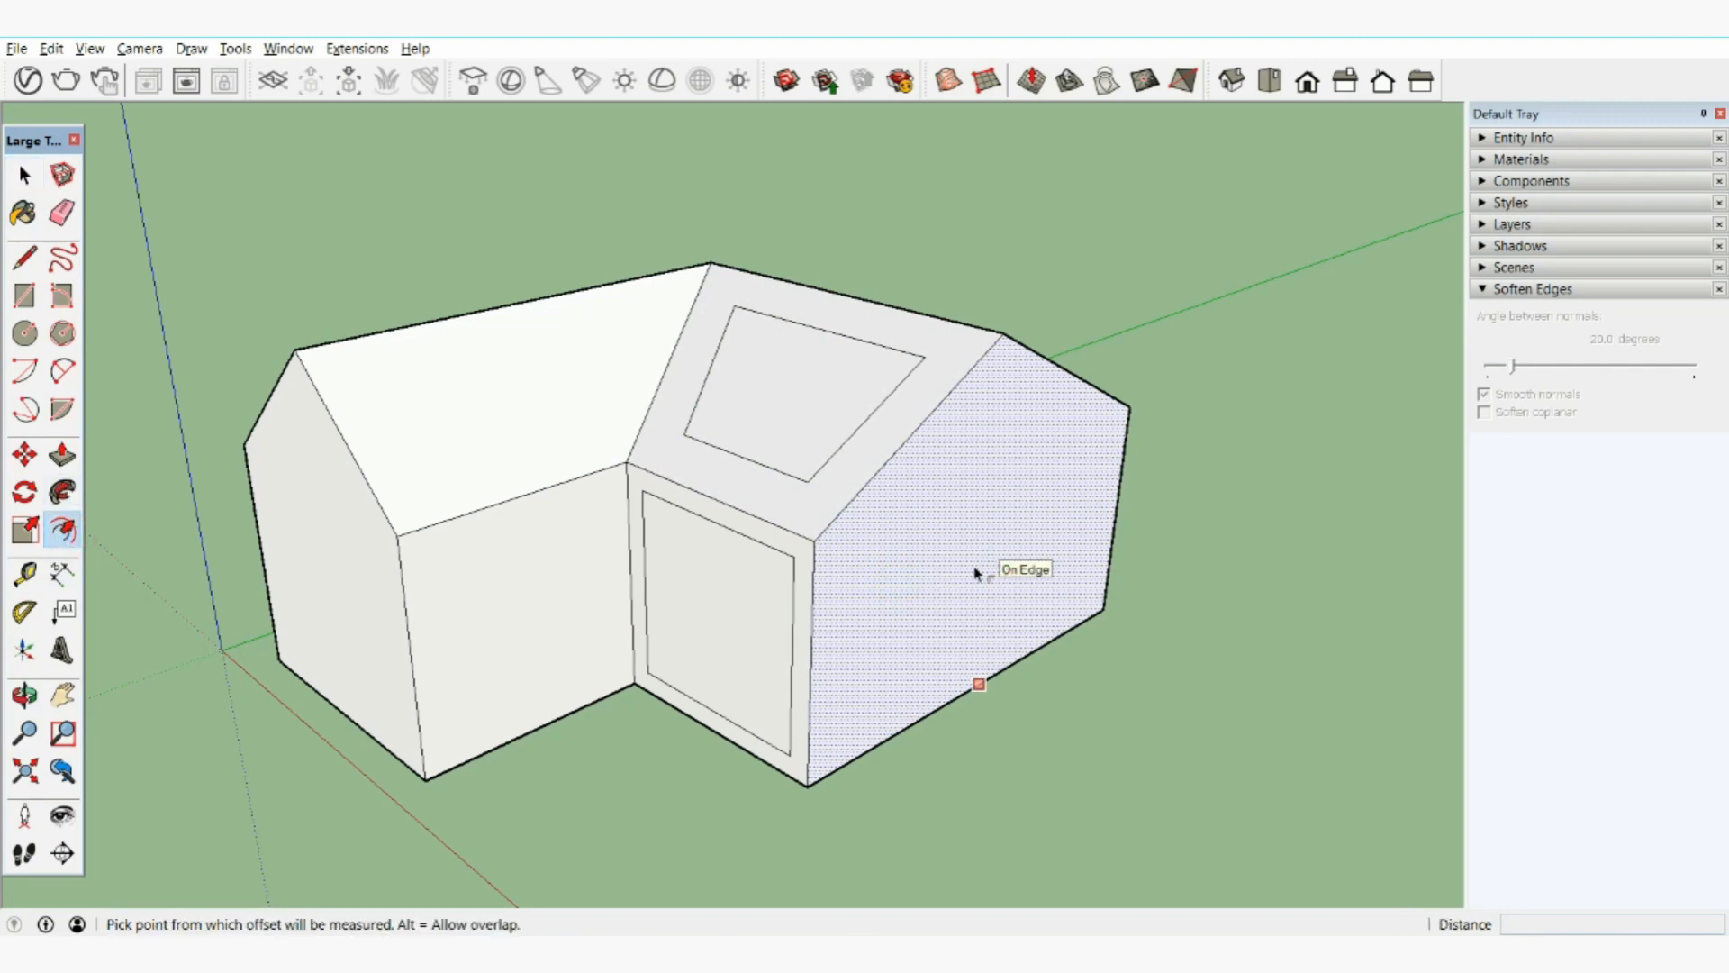
left_click(989, 502)
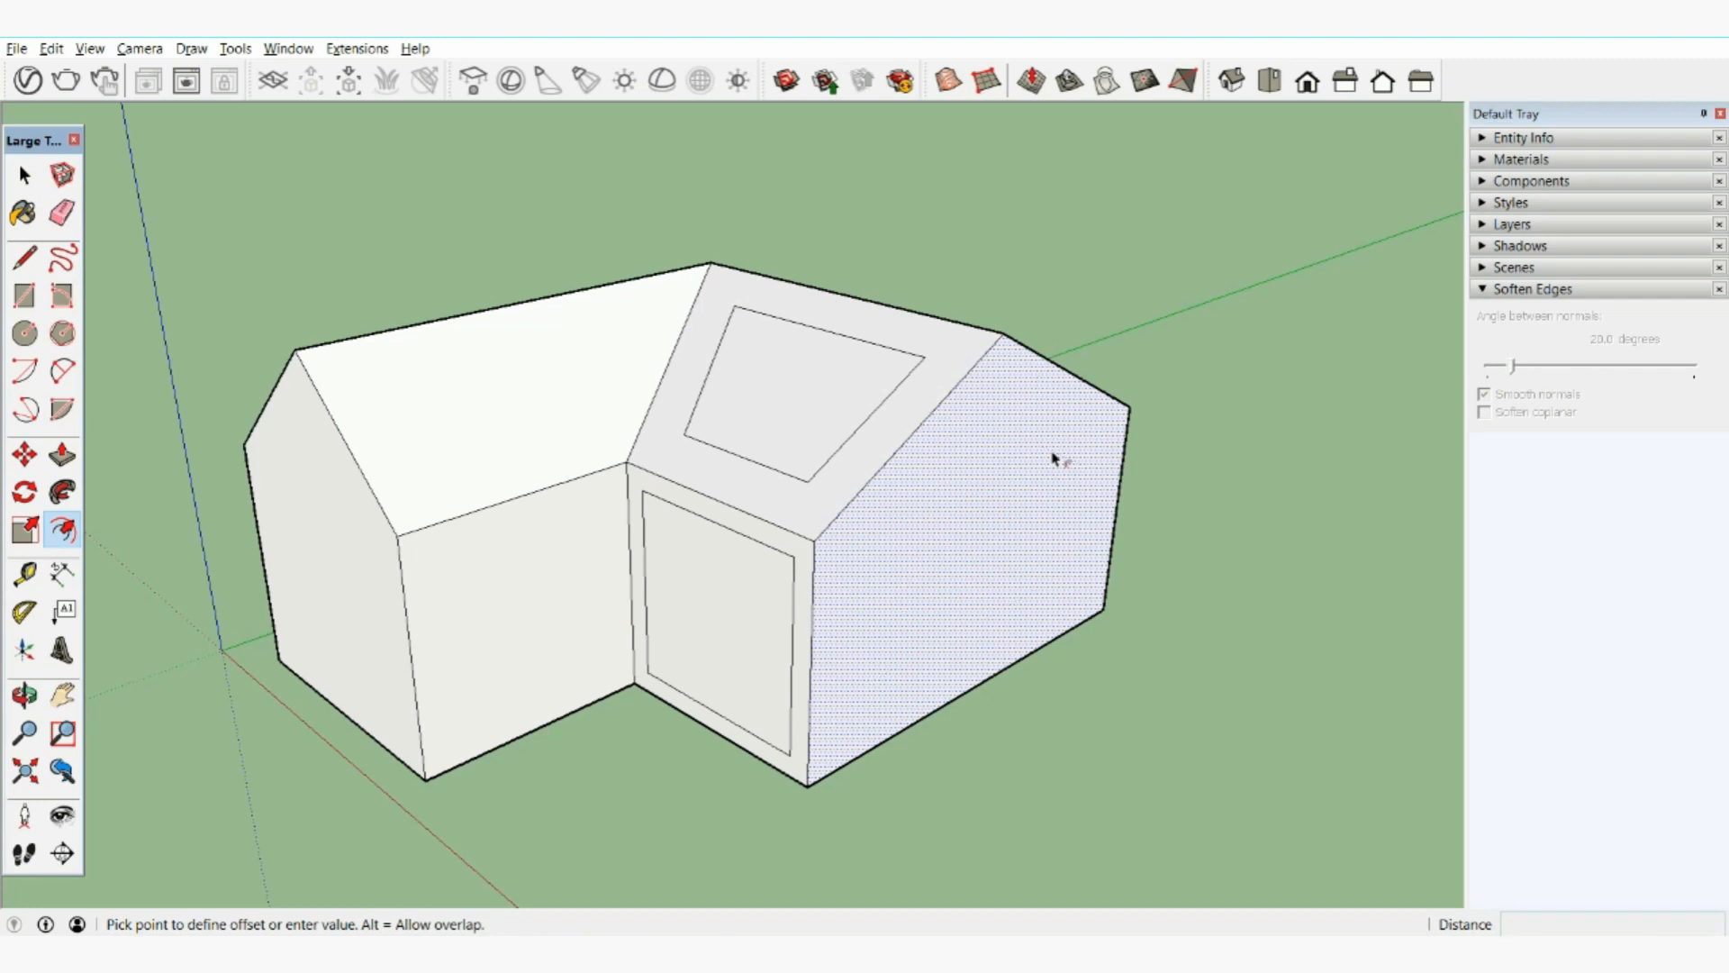
key("Escape")
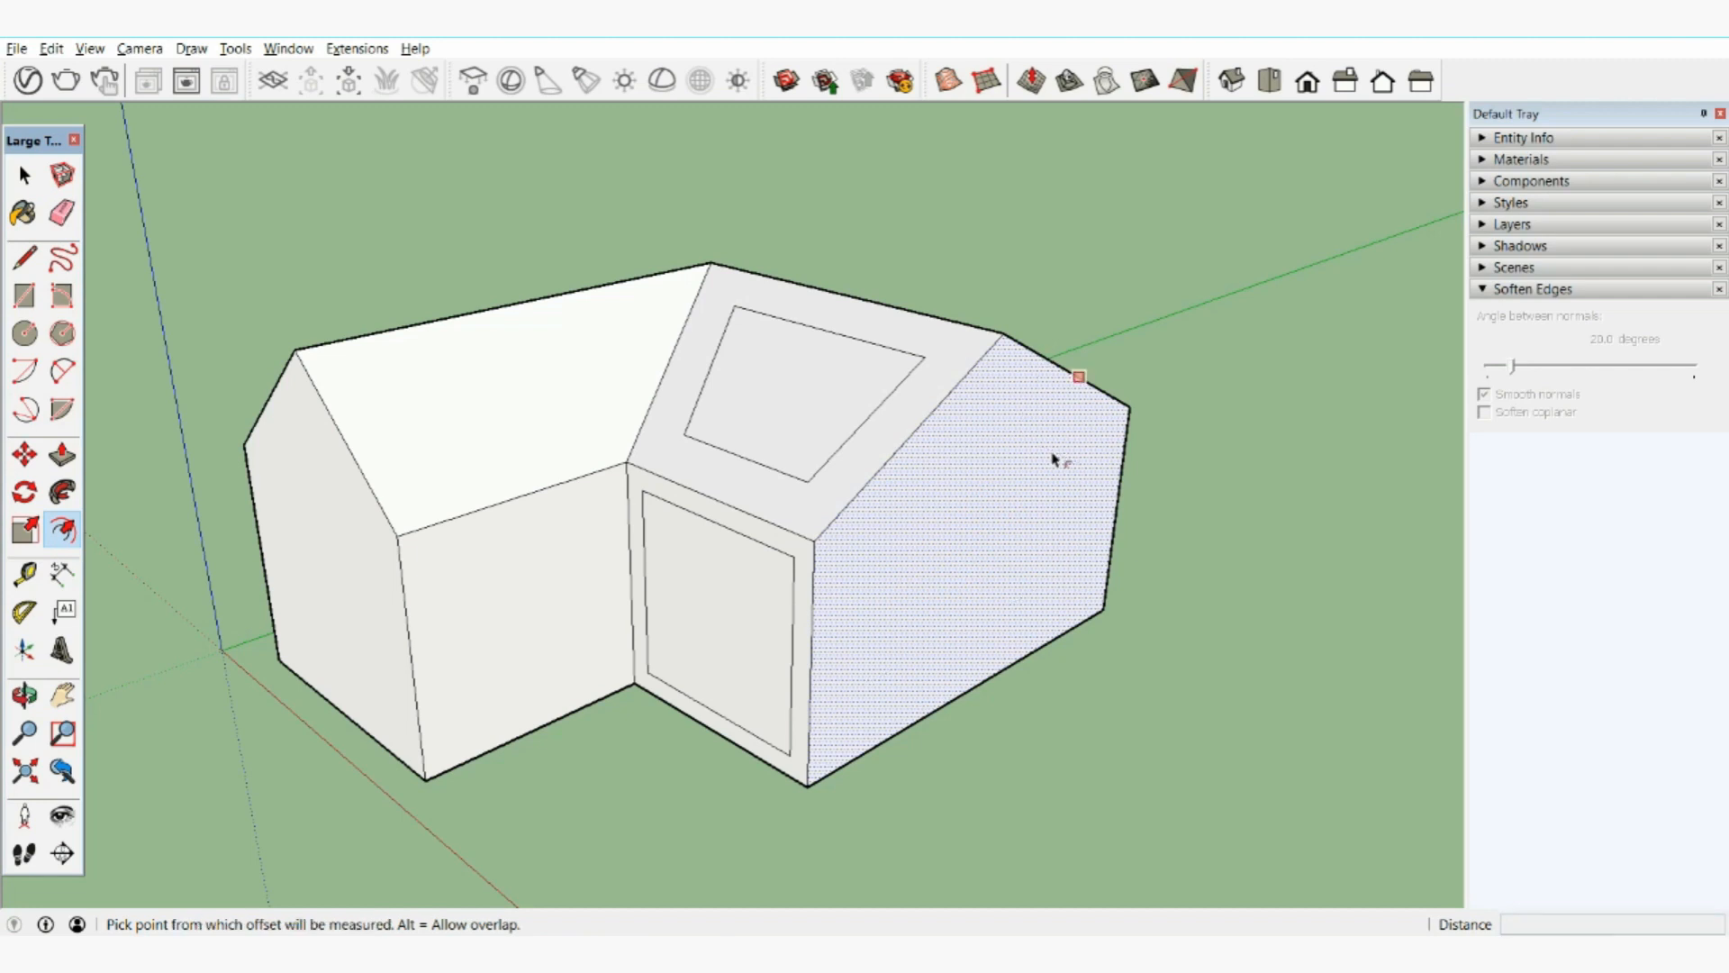
Undo the two offsets made on the roof slope and the inner wall.
left_click(59, 48)
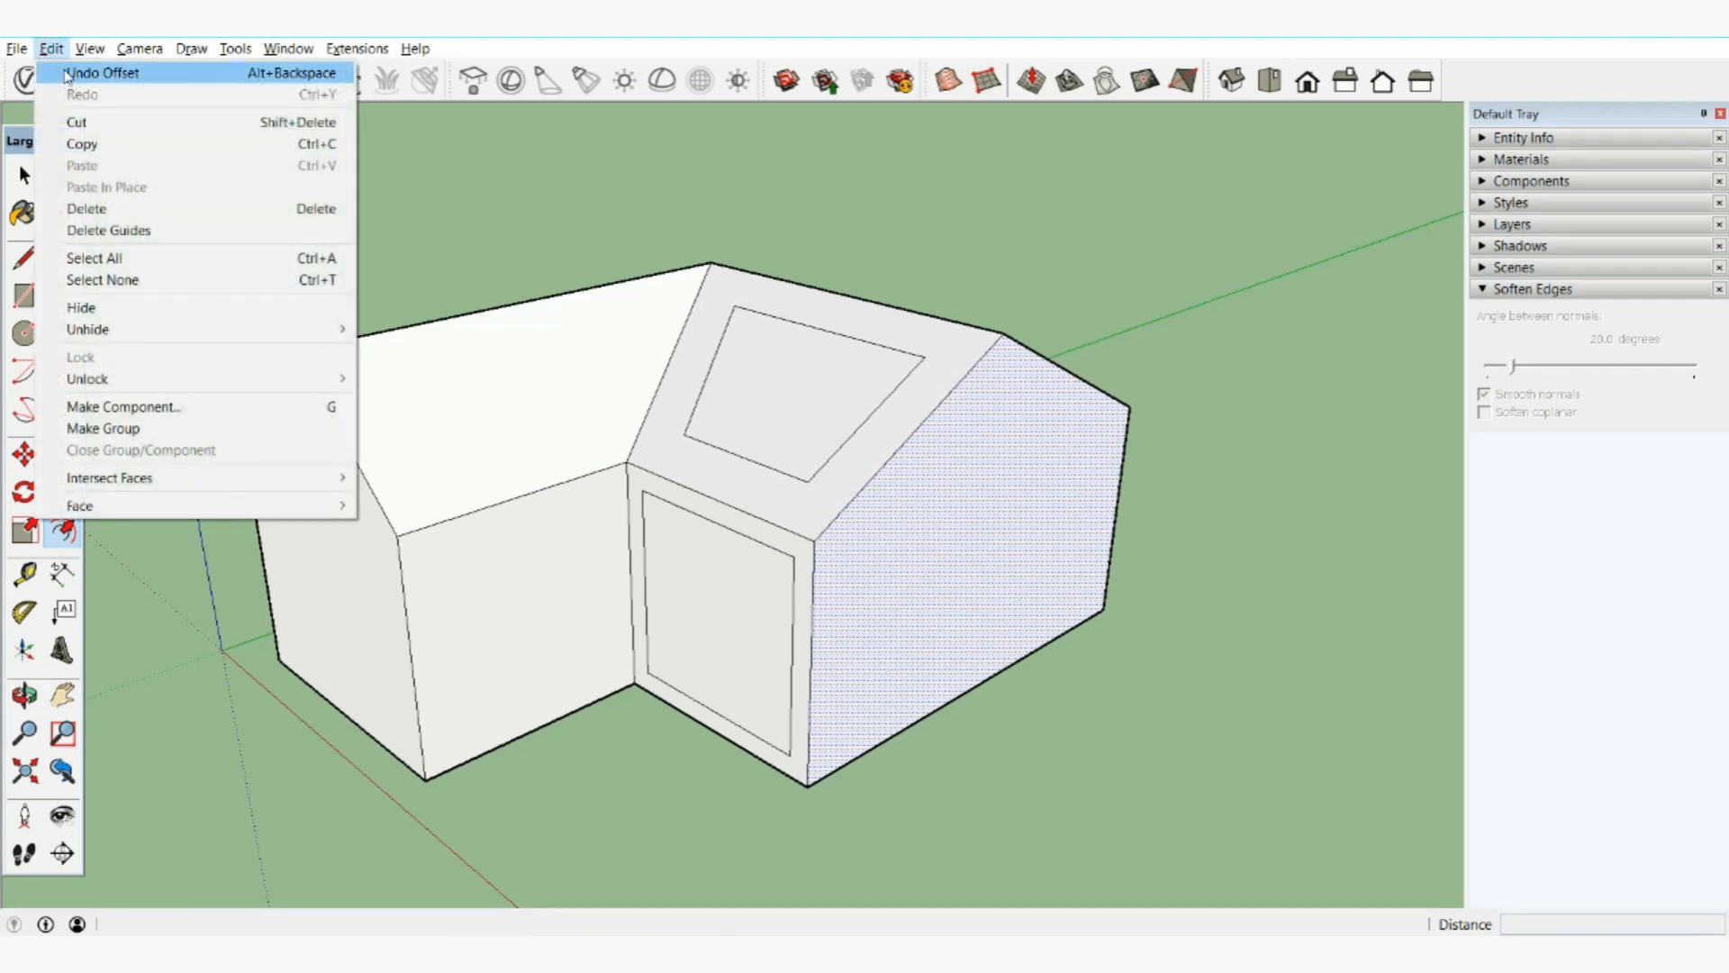
left_click(66, 75)
left_click(52, 49)
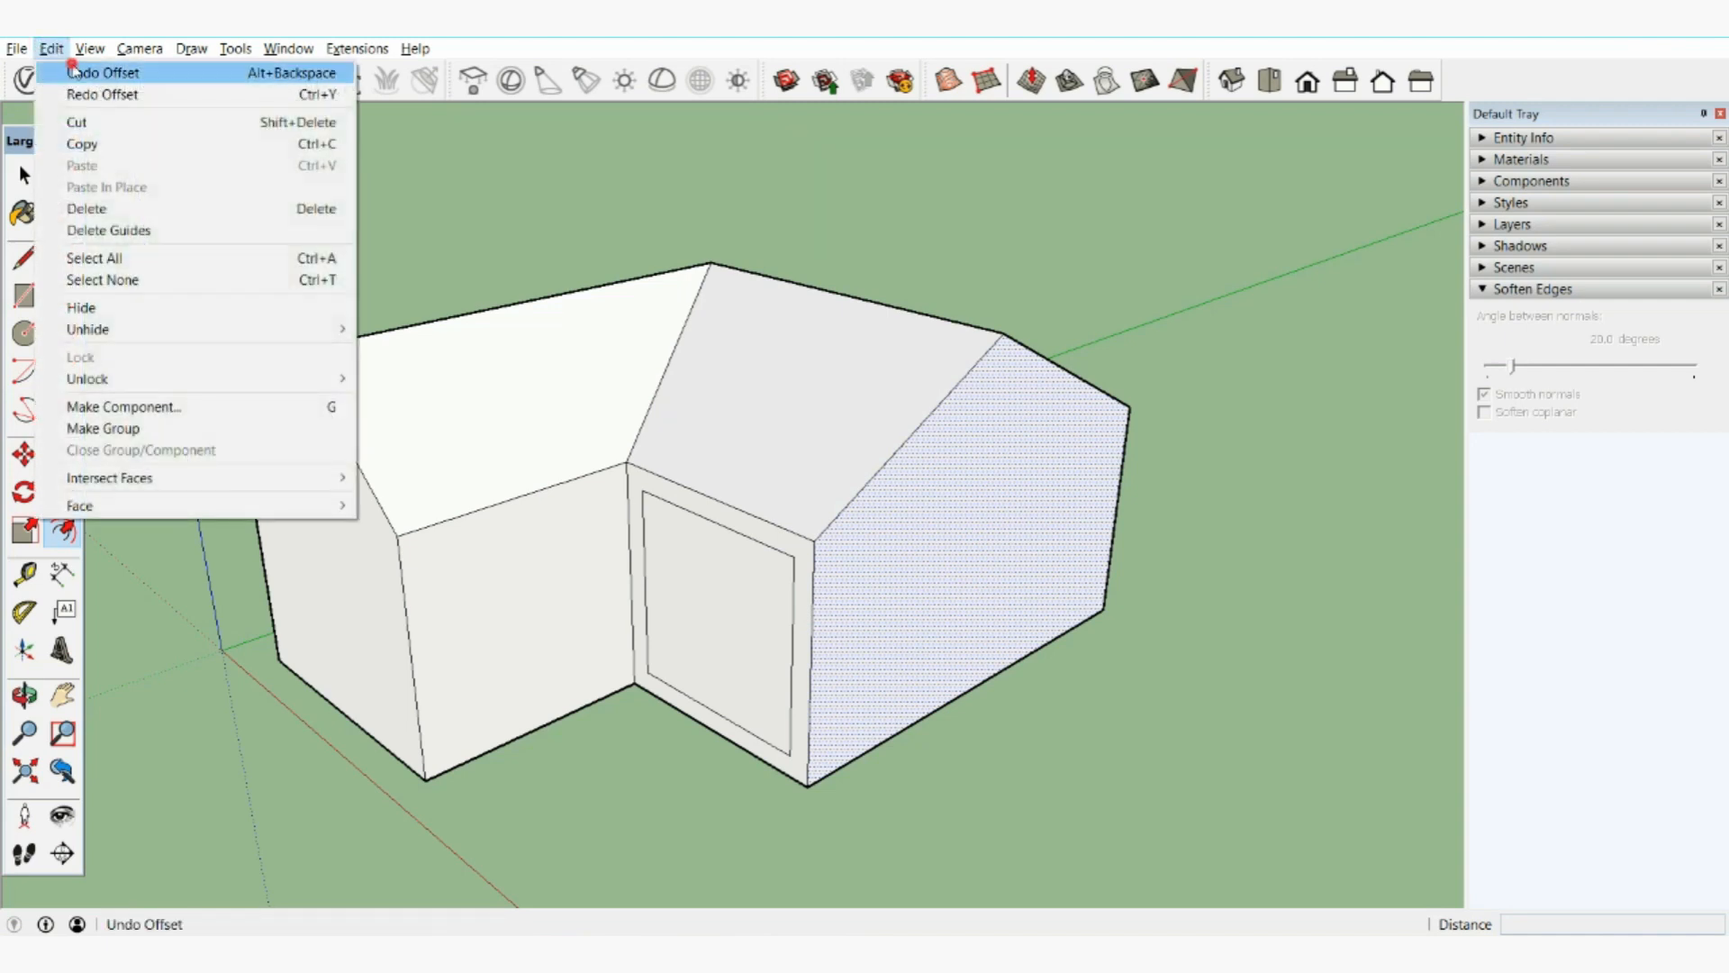
left_click(72, 72)
Offset the outline of the floor face on the underside of the house inward by 6".
middle_click_drag(976, 444, 765, 581)
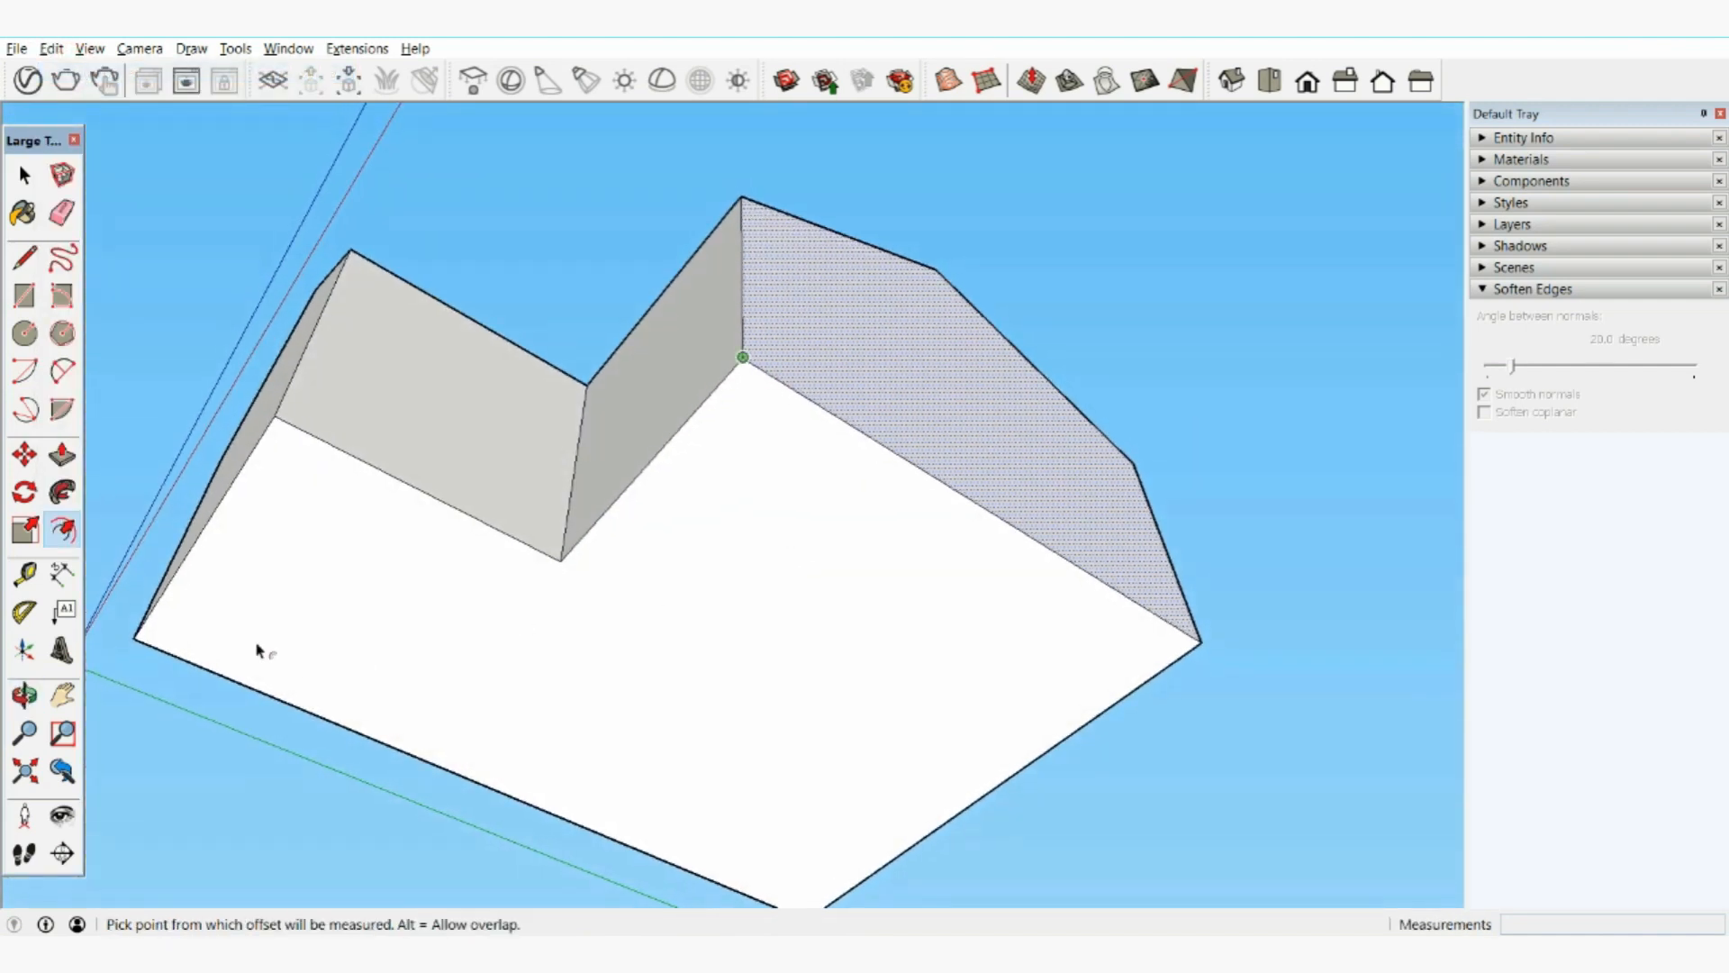
left_click(402, 659)
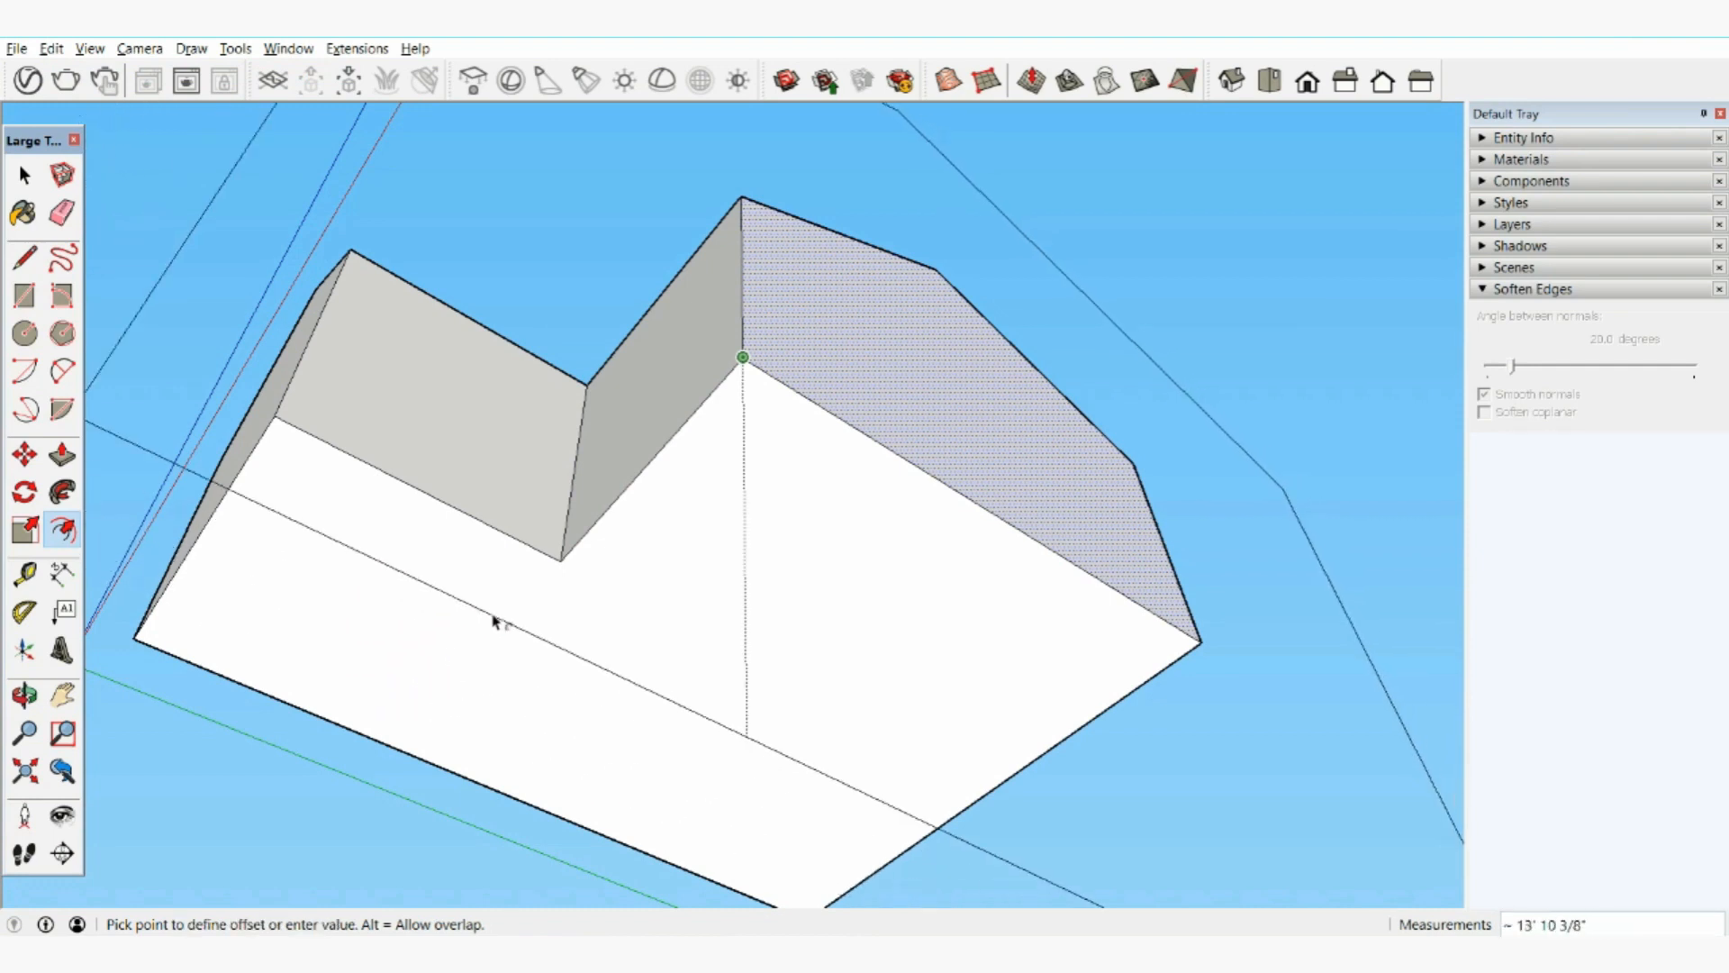
key("Escape")
left_click(23, 174)
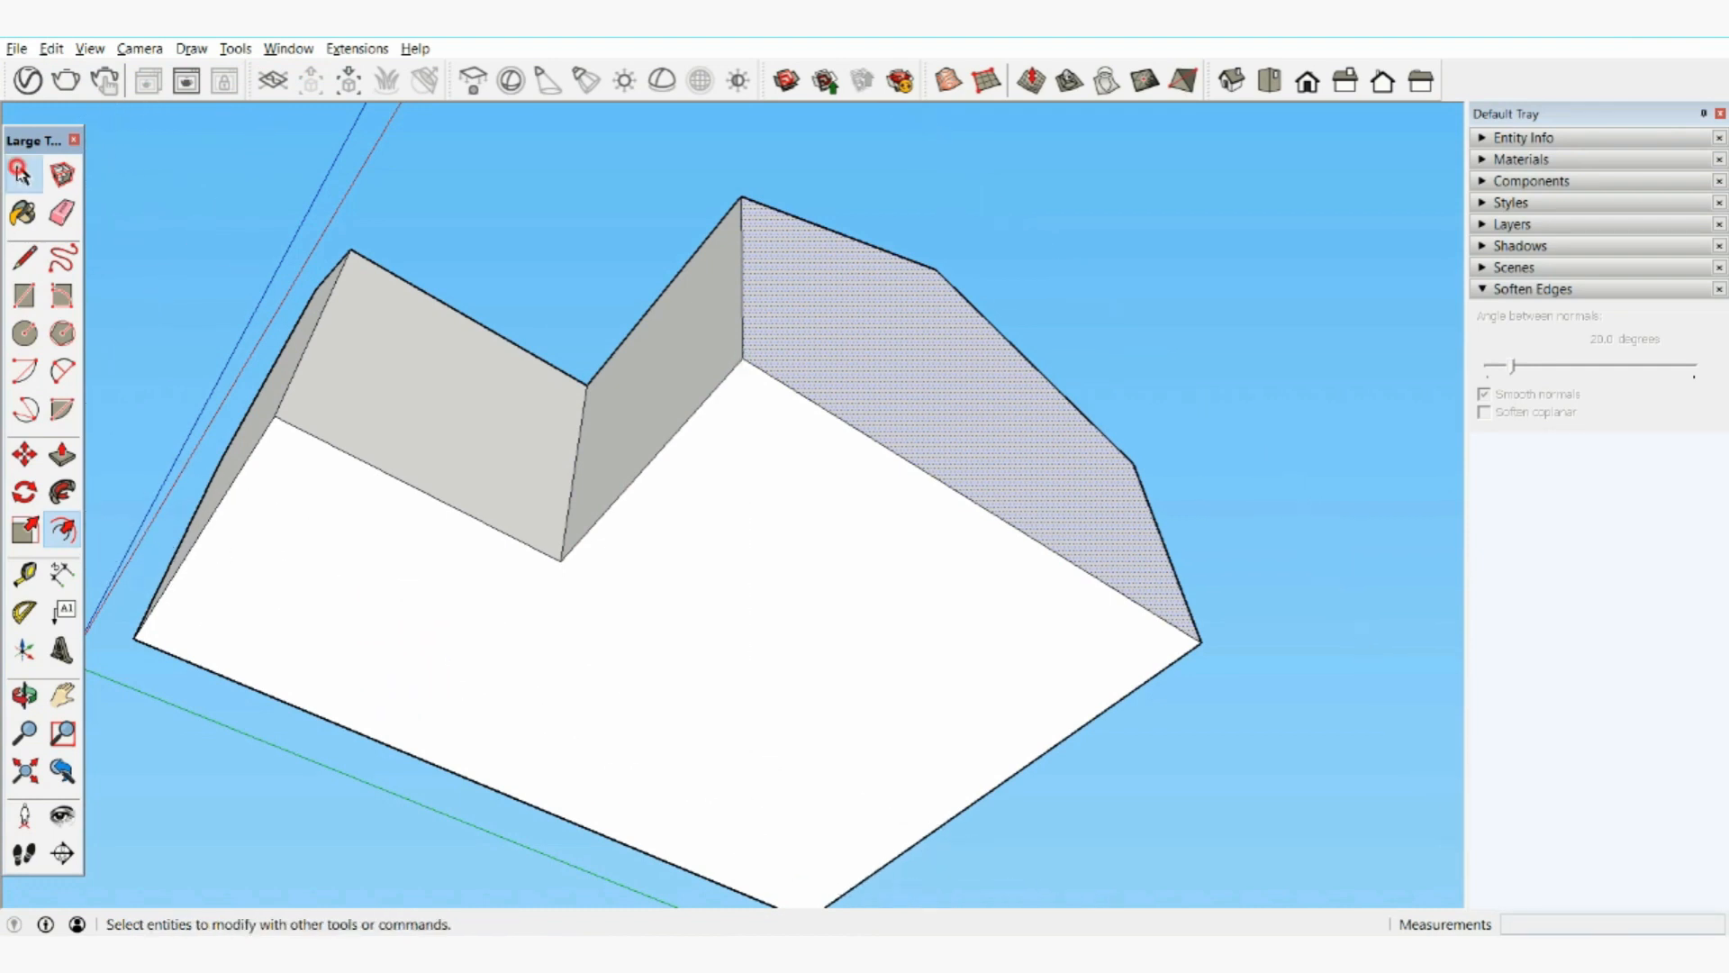
left_click(353, 590)
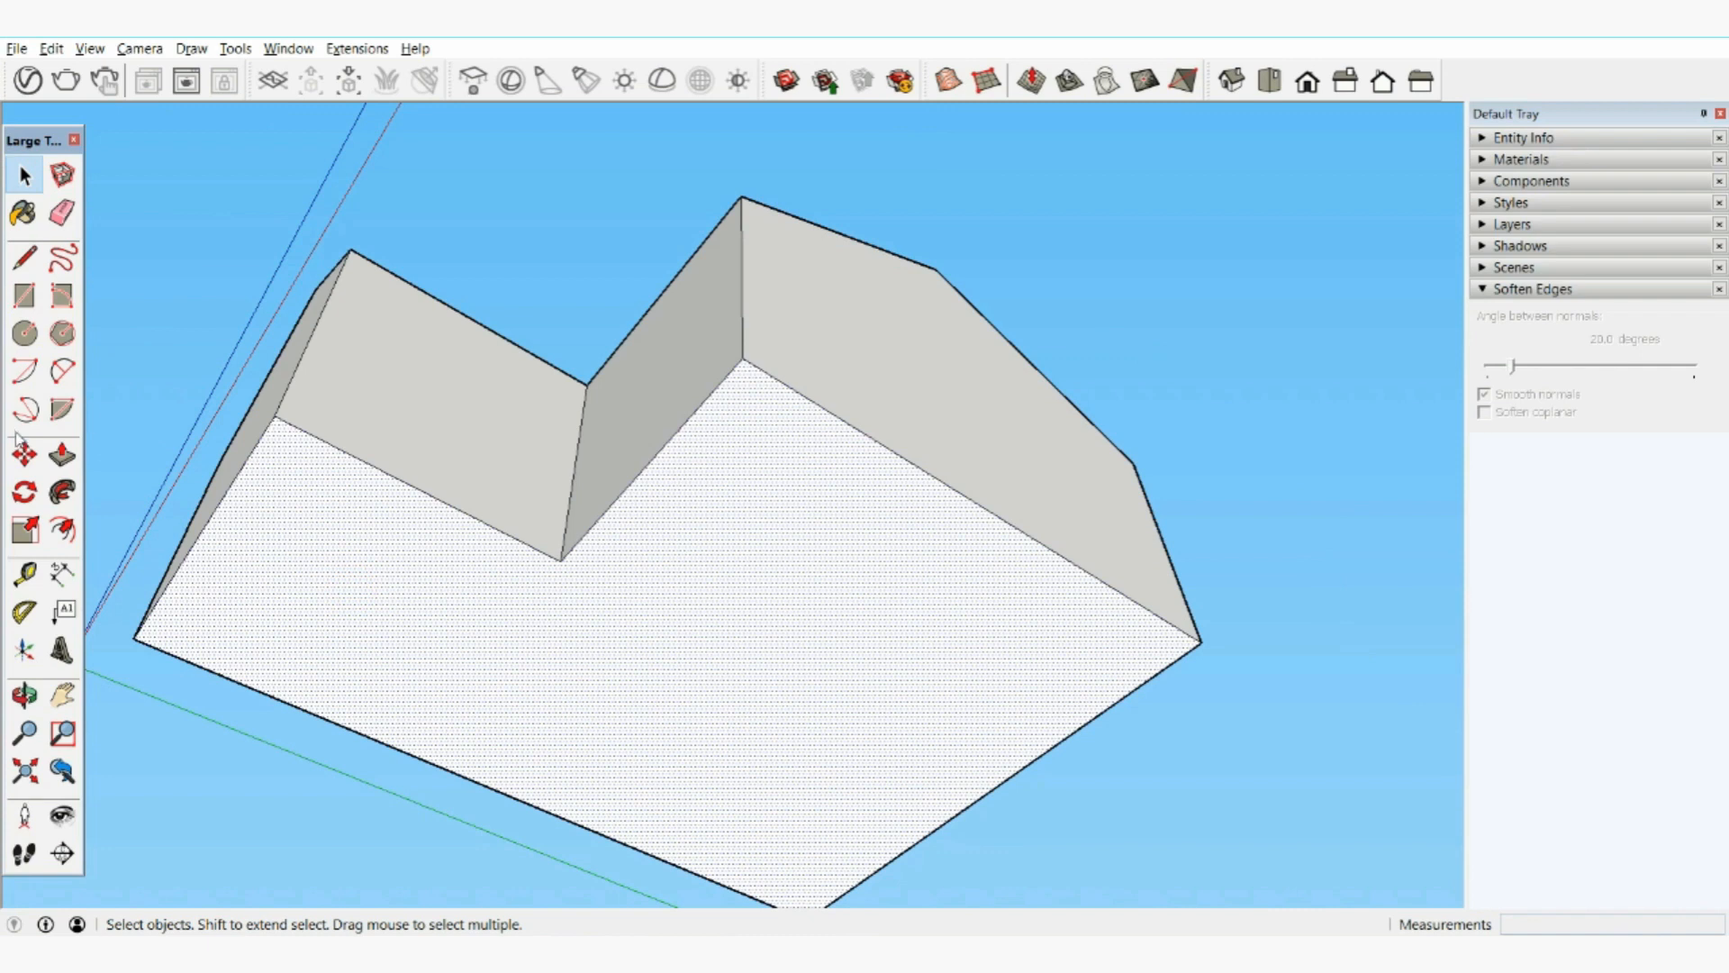
left_click(59, 521)
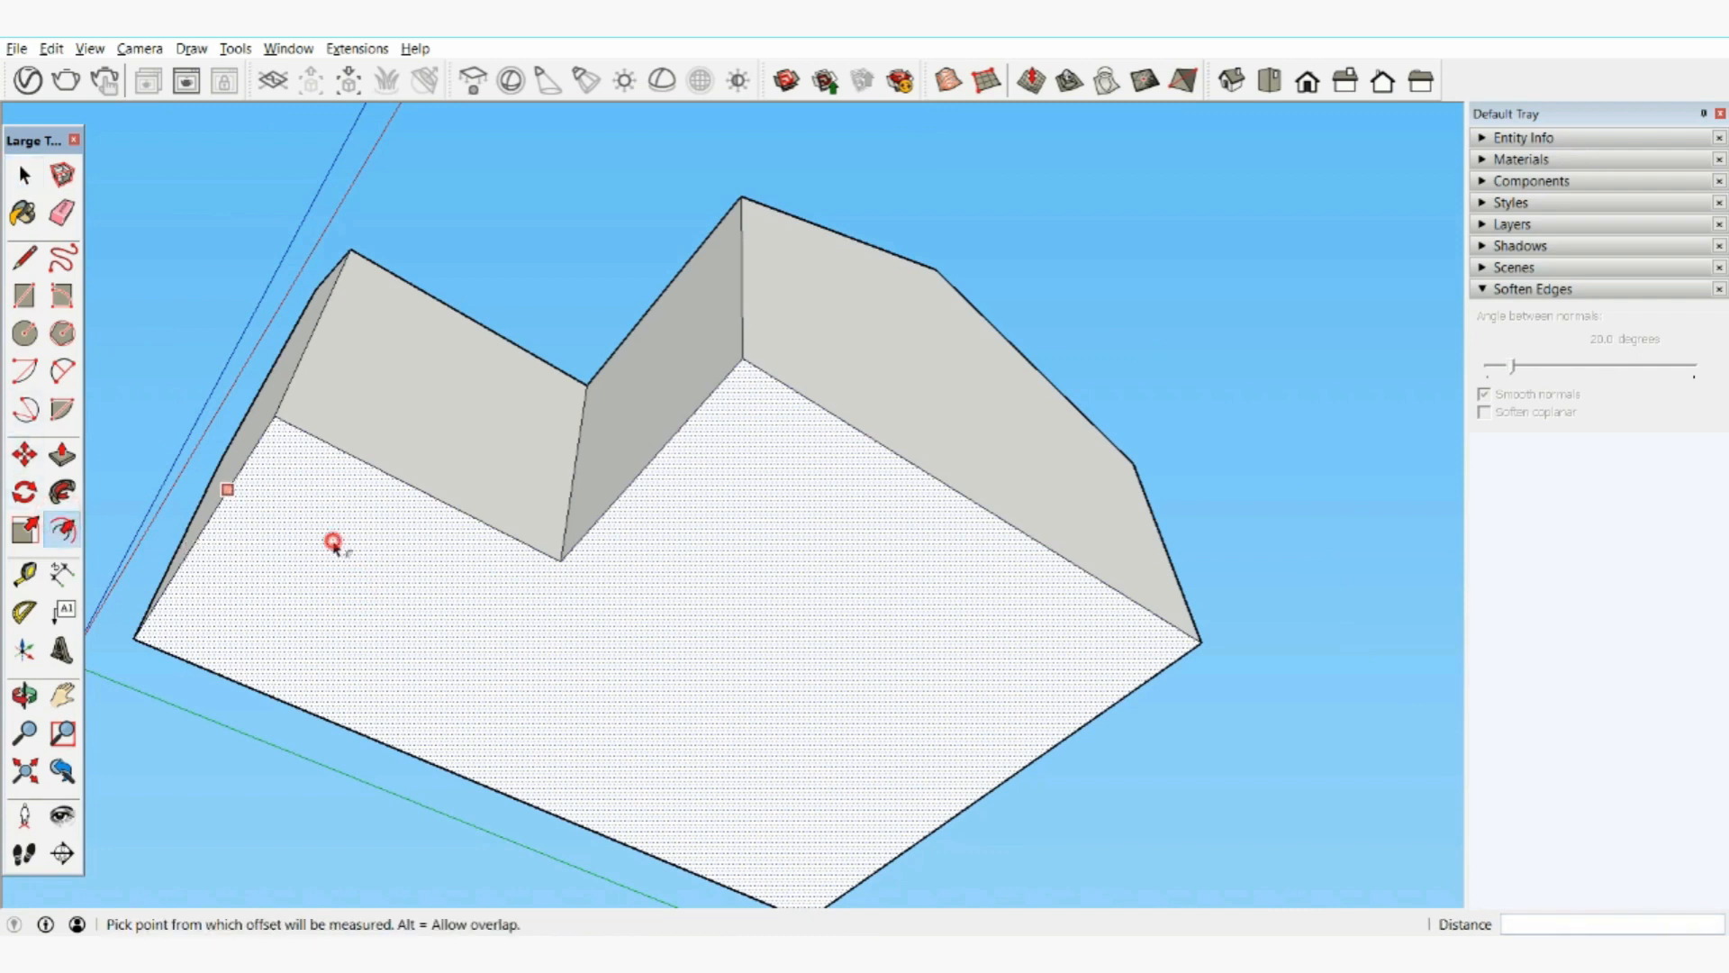
left_click(336, 544)
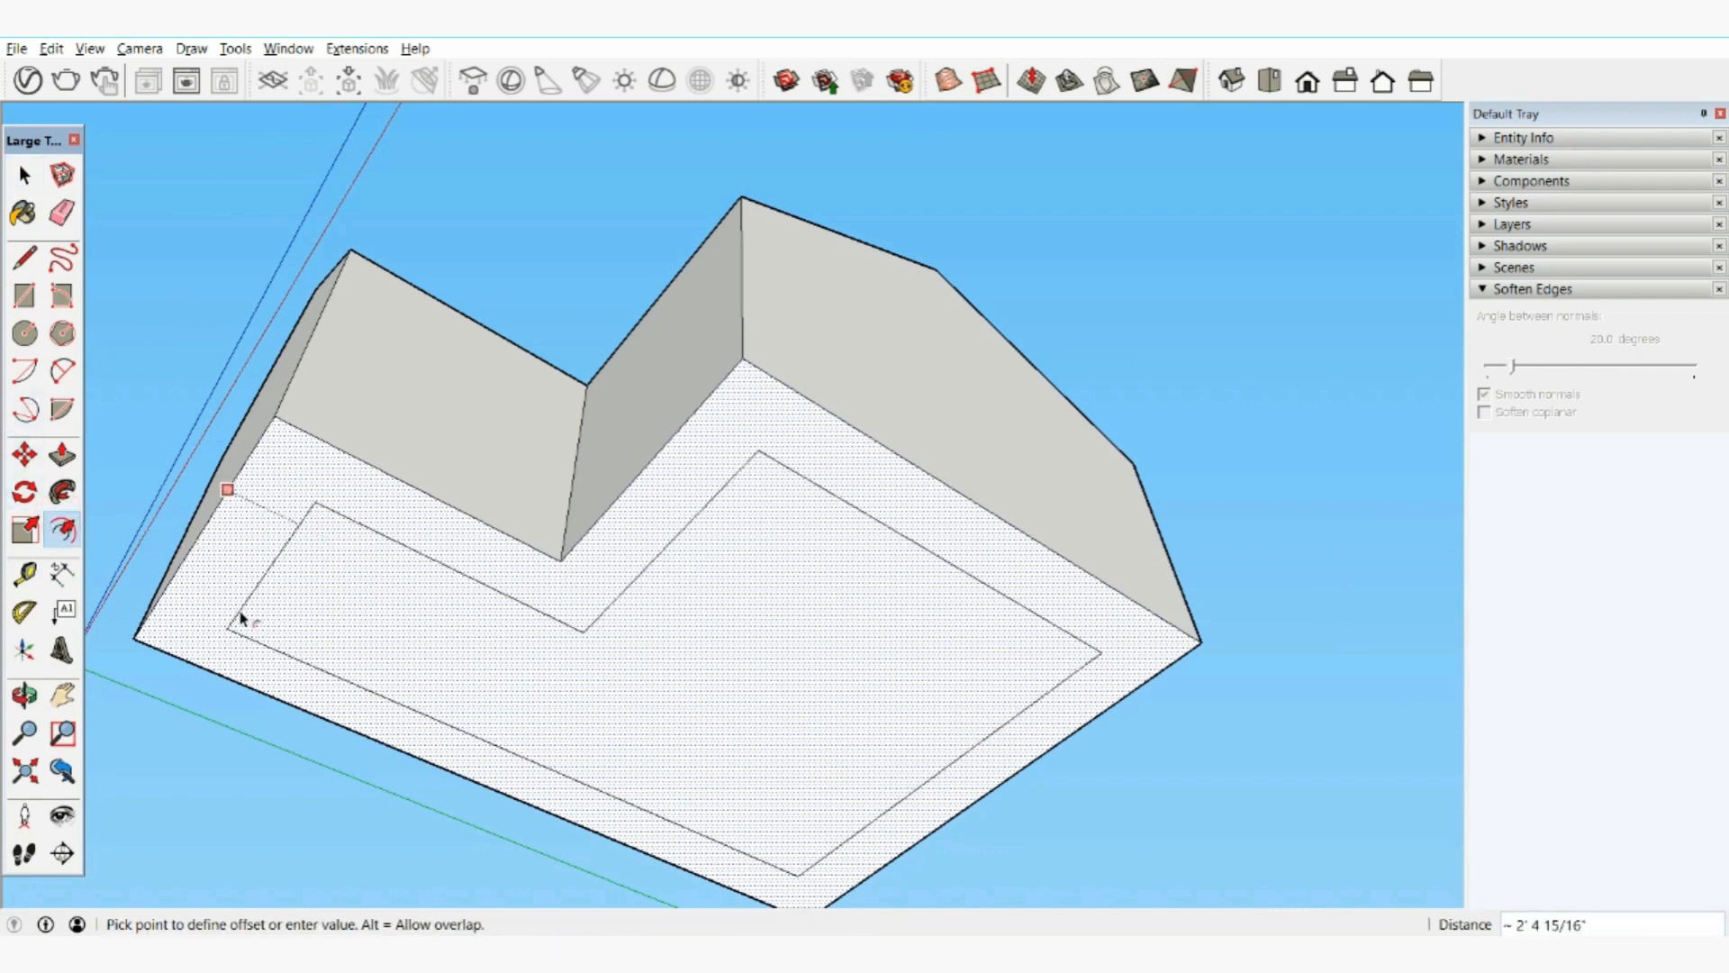
key("Return")
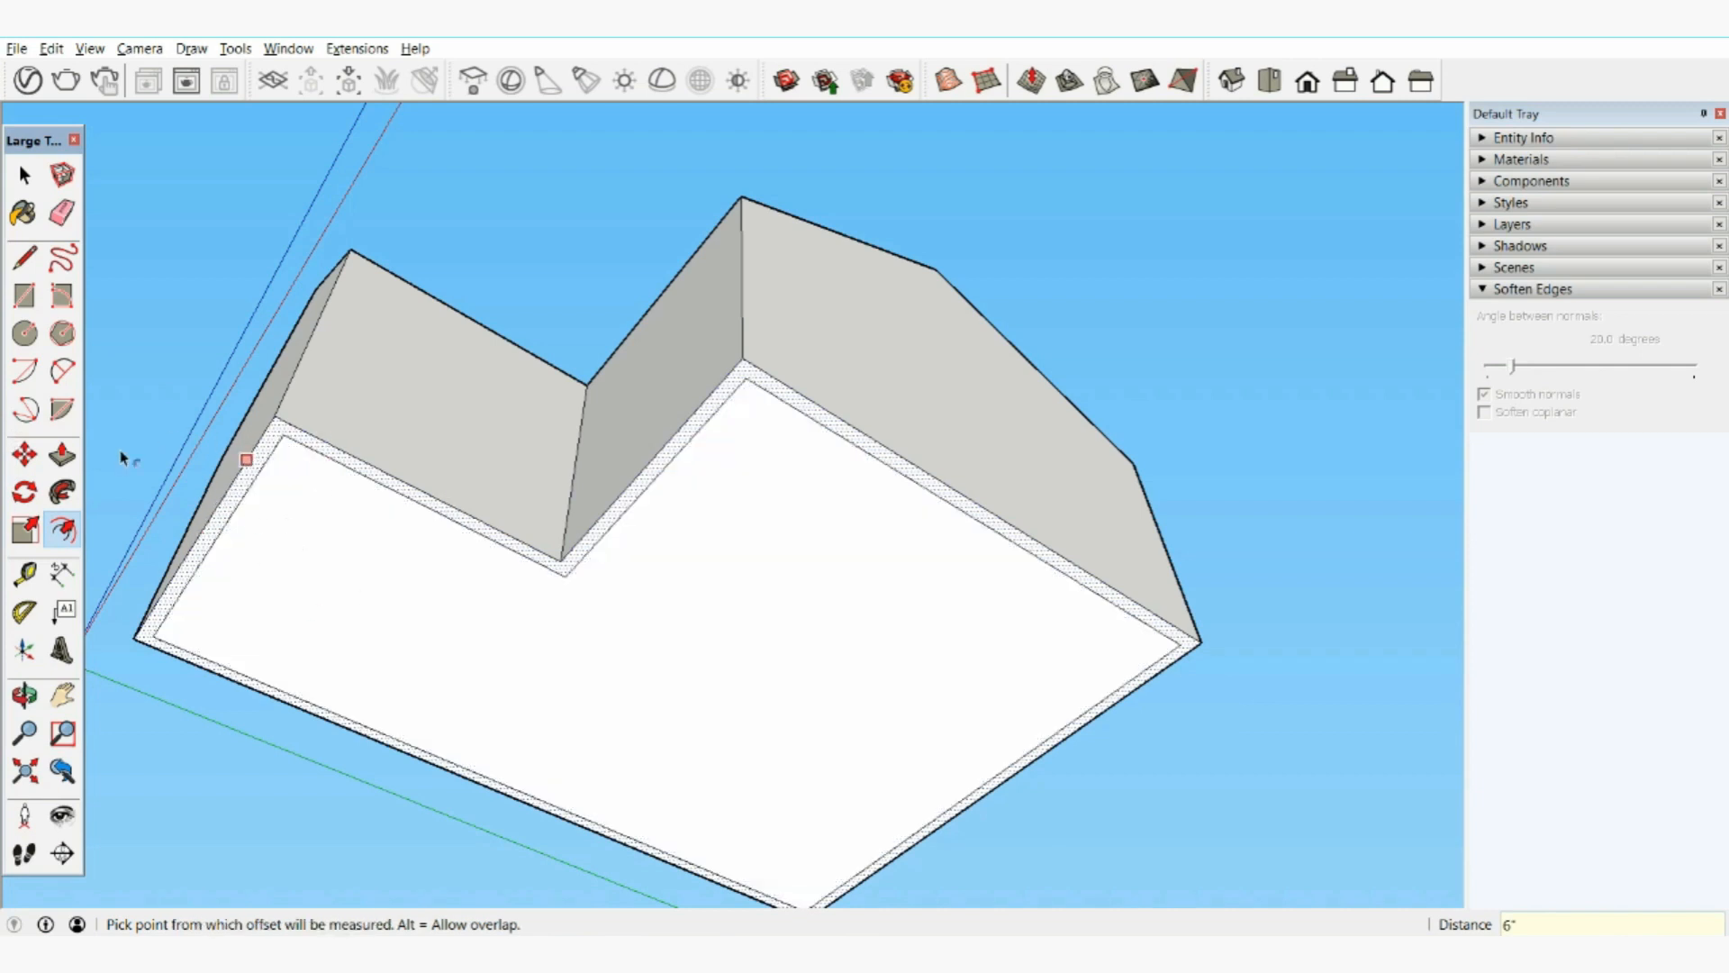
Push/Pull the 6" perimeter strip on the underside up about 8' 10 7/8" to form the roof overhang.
left_click(62, 455)
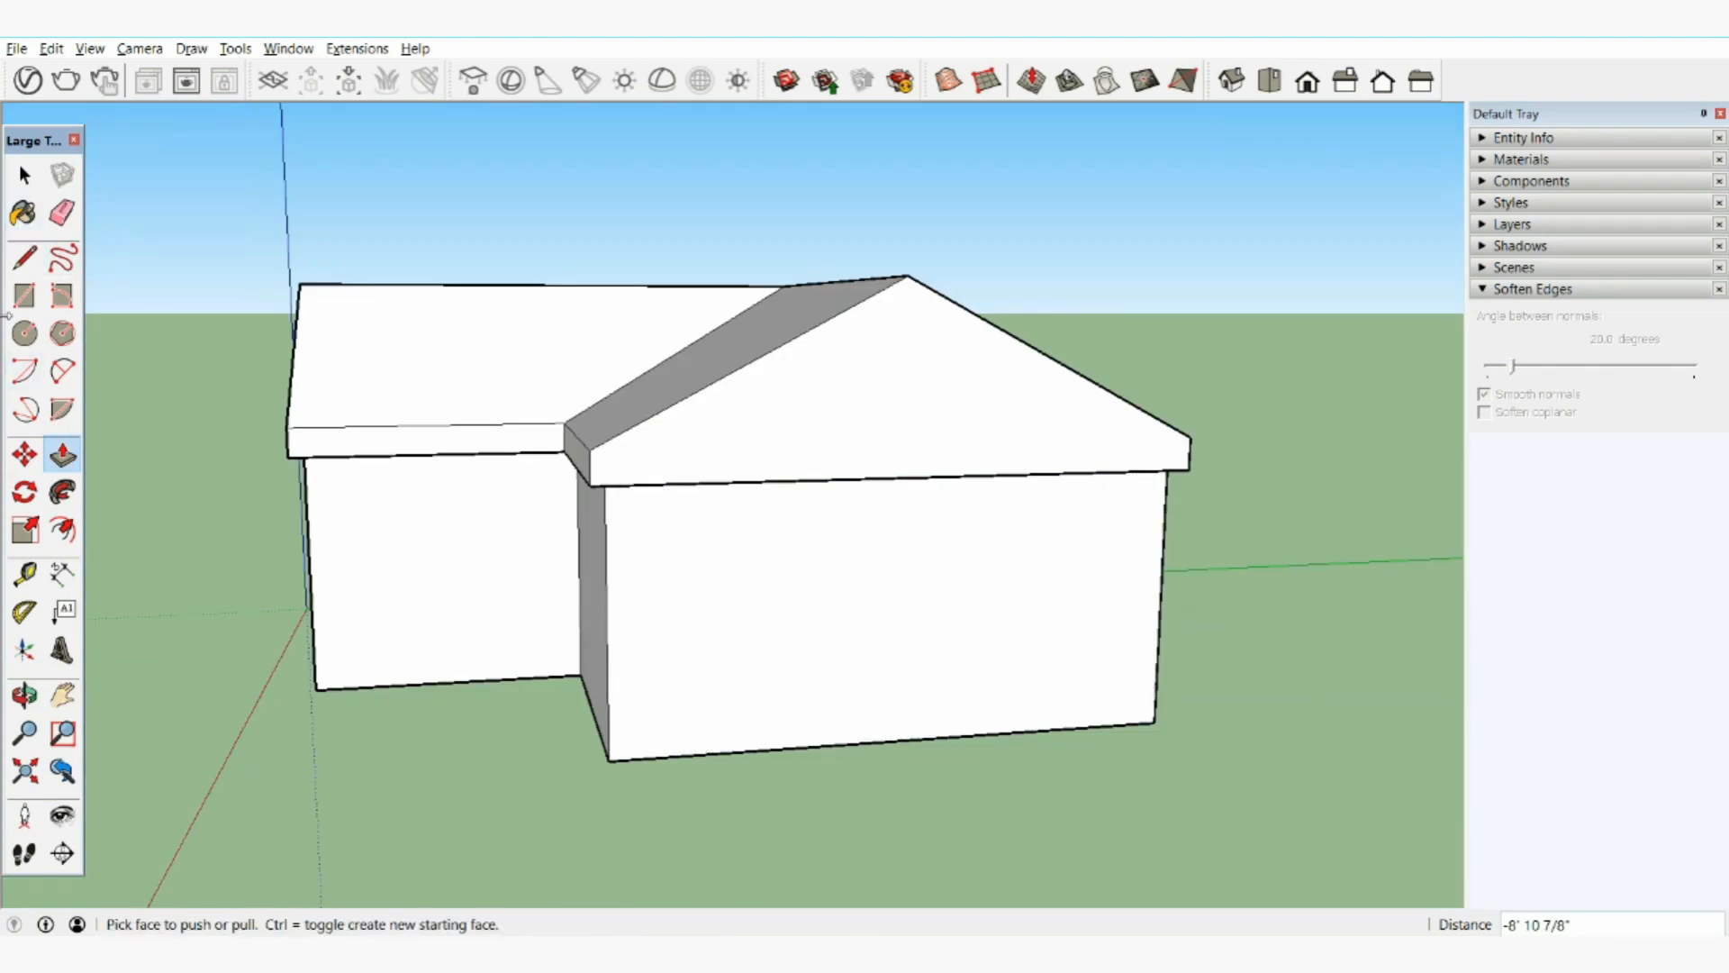
Draw a door rectangle about 4' 4 5/8" by 7' 6 9/16" from the gable wall's base edge and a window rectangle beside it.
left_click(24, 295)
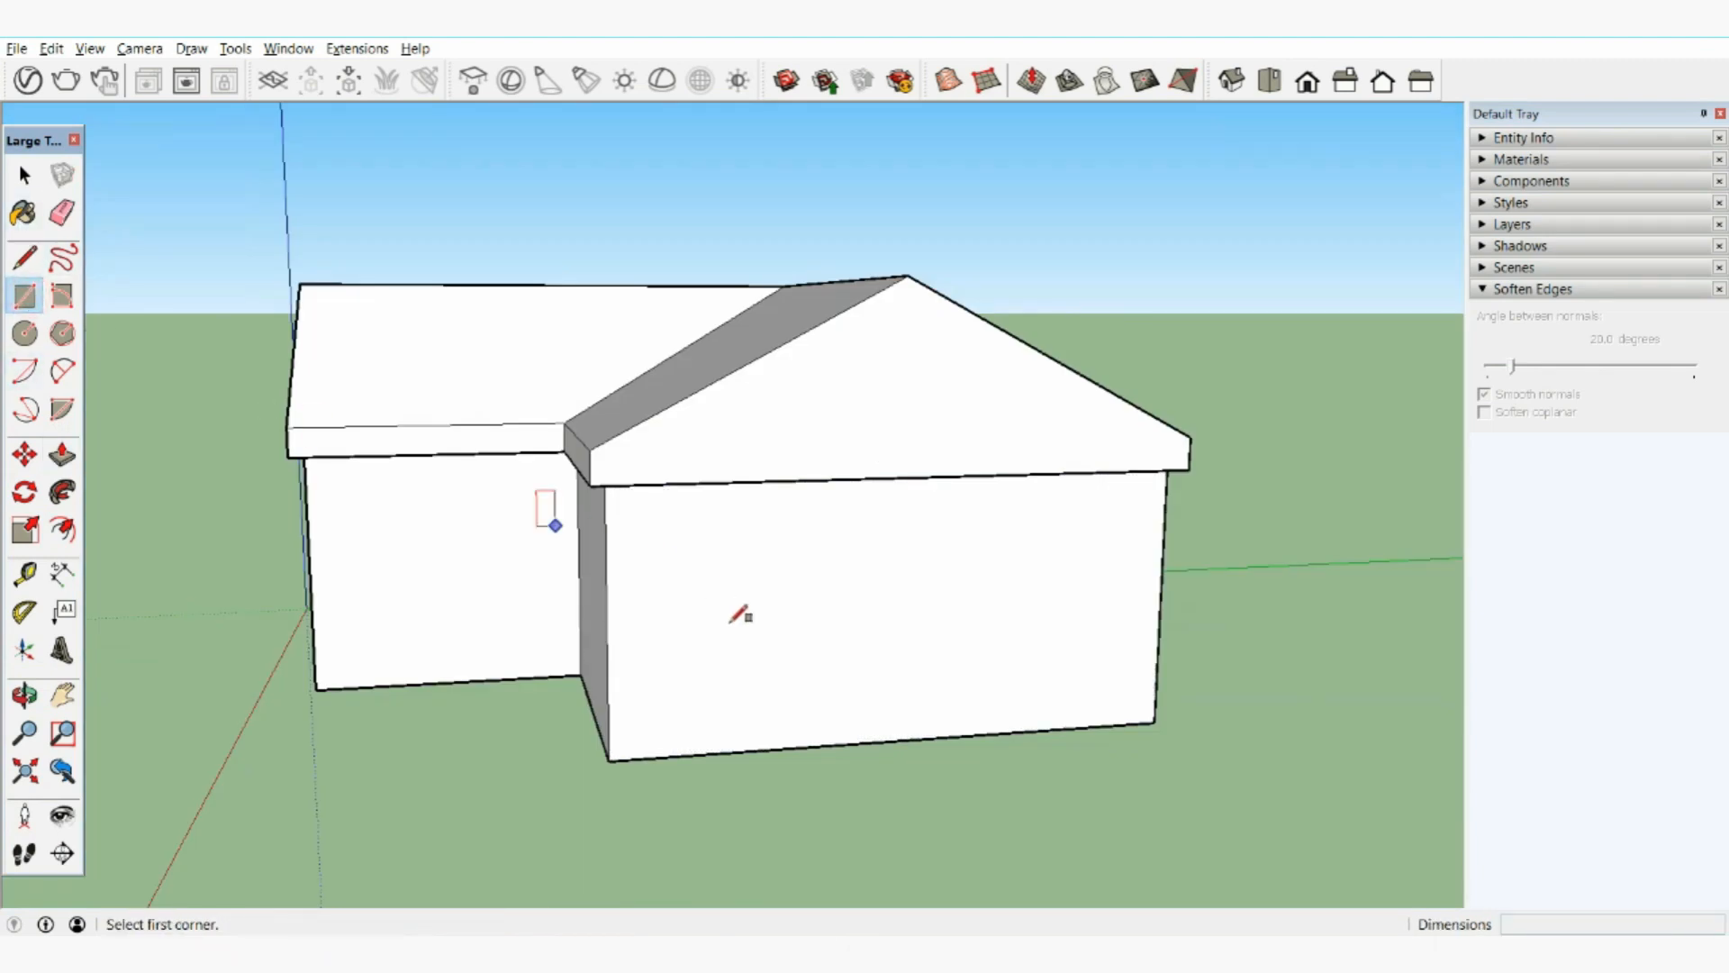
left_click(677, 754)
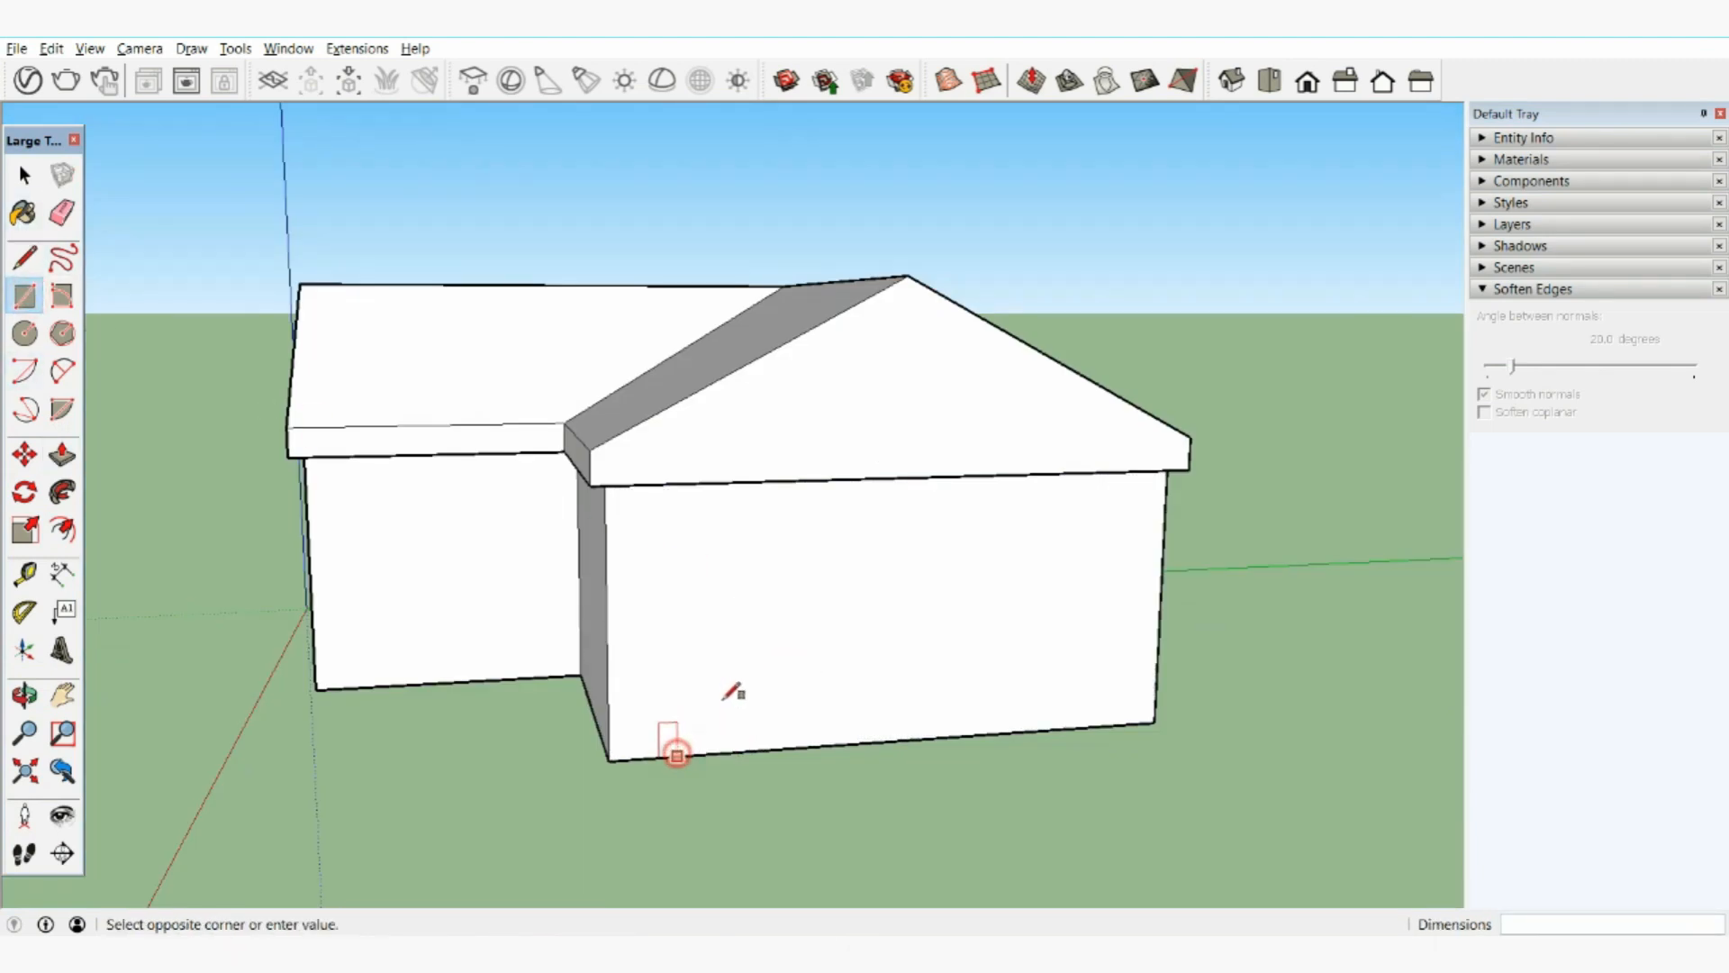
left_click(807, 519)
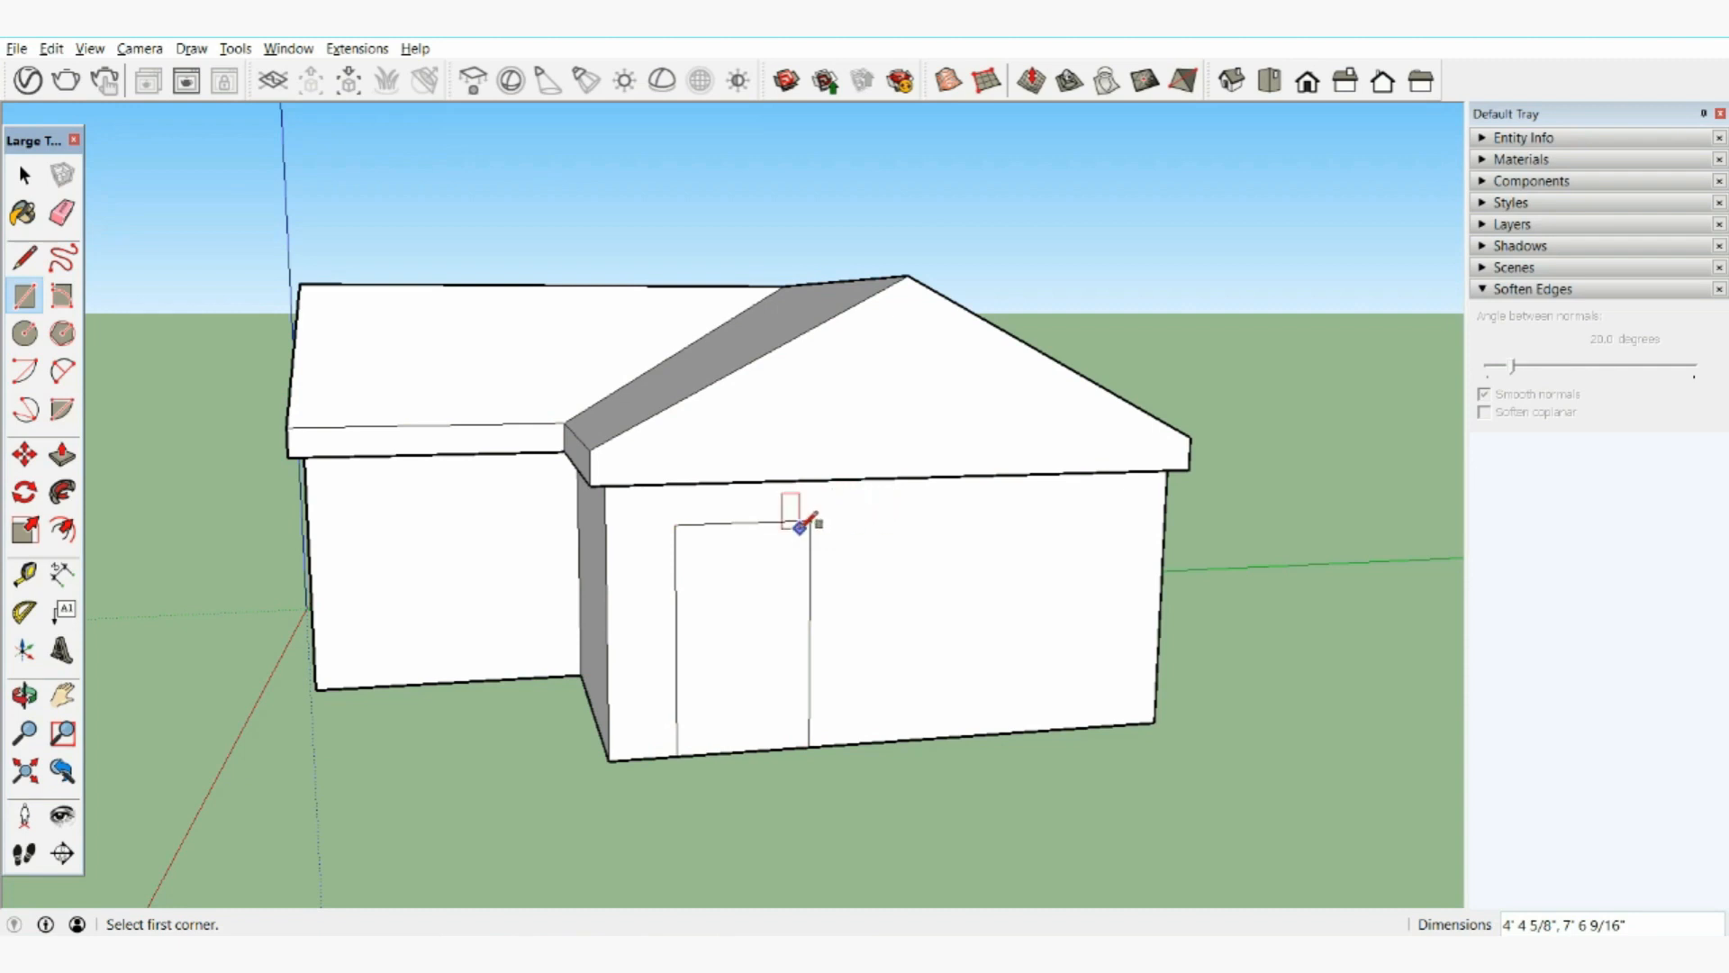
left_click(887, 519)
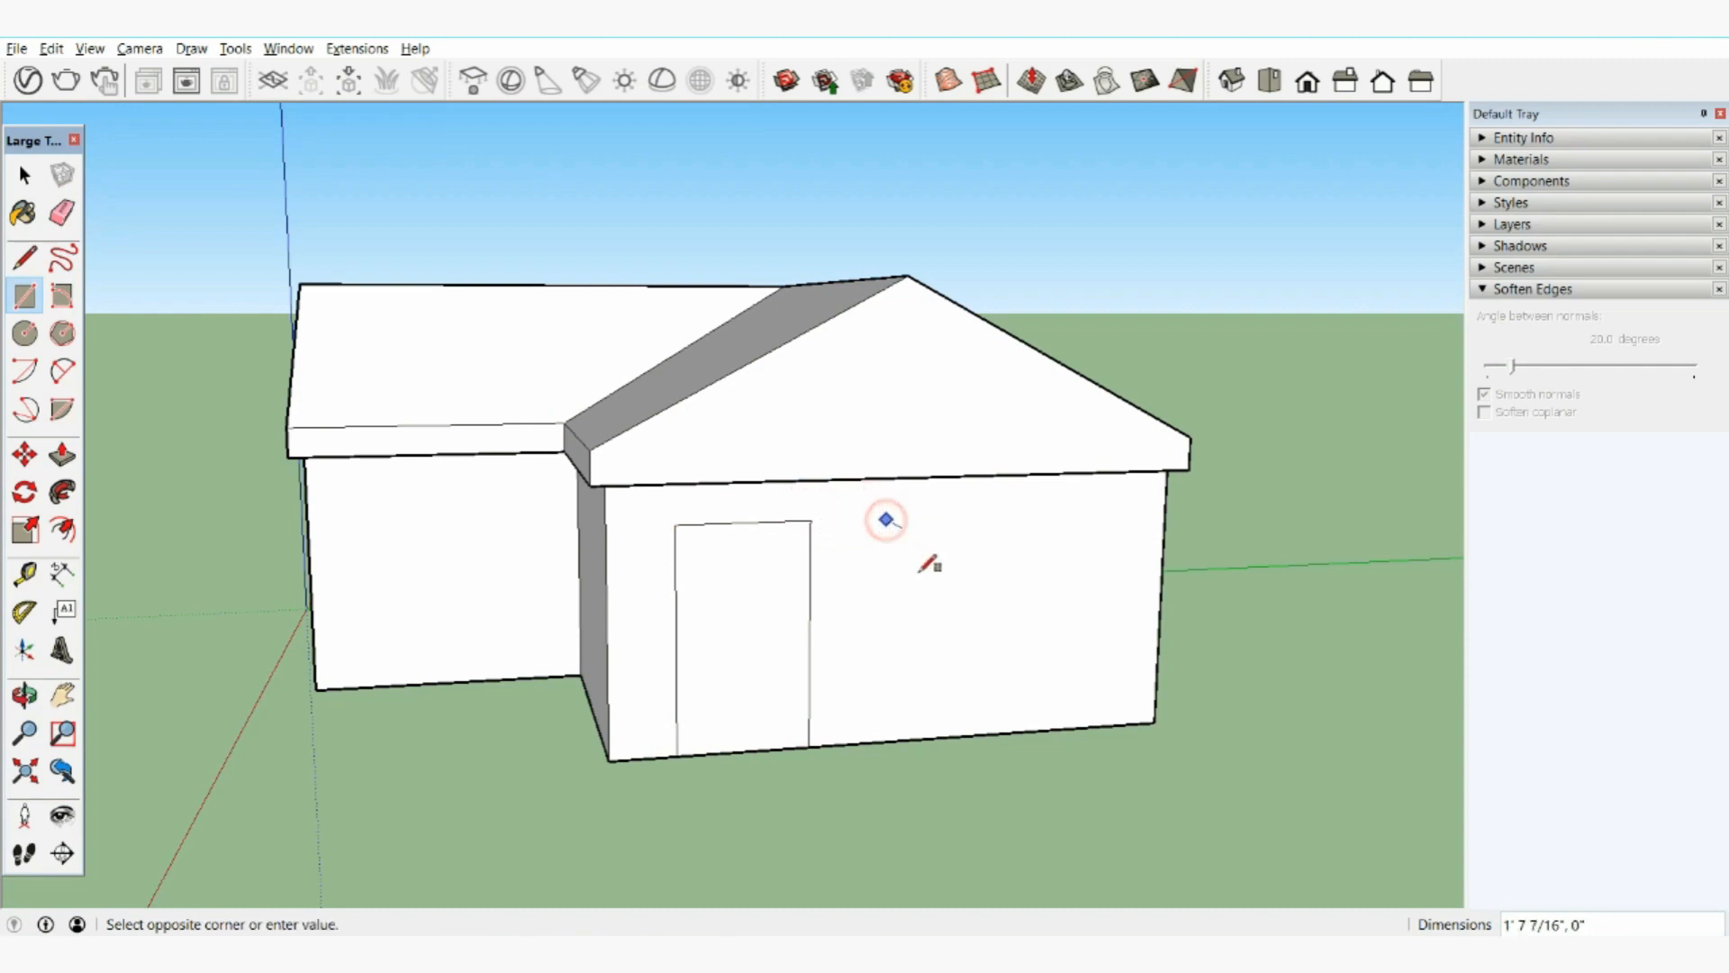
left_click(1075, 635)
Offset the window outline inward by about 3 15/16" and offset the resulting inner rectangle inward once more.
left_click(62, 530)
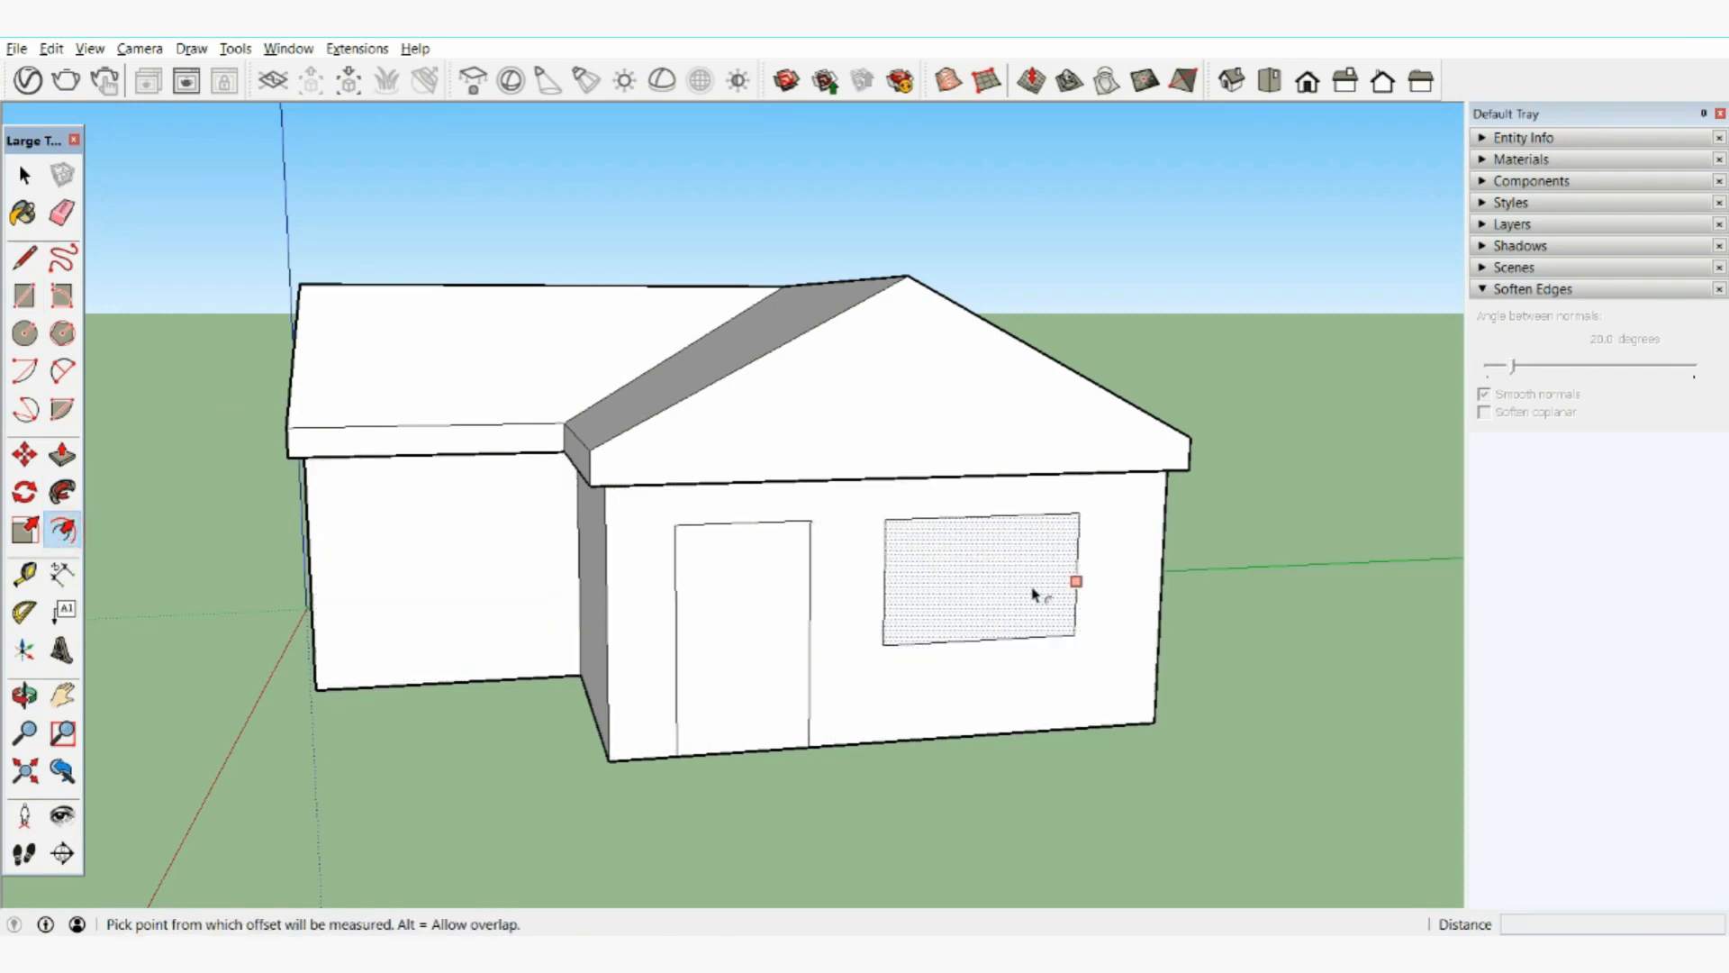
left_click(1009, 601)
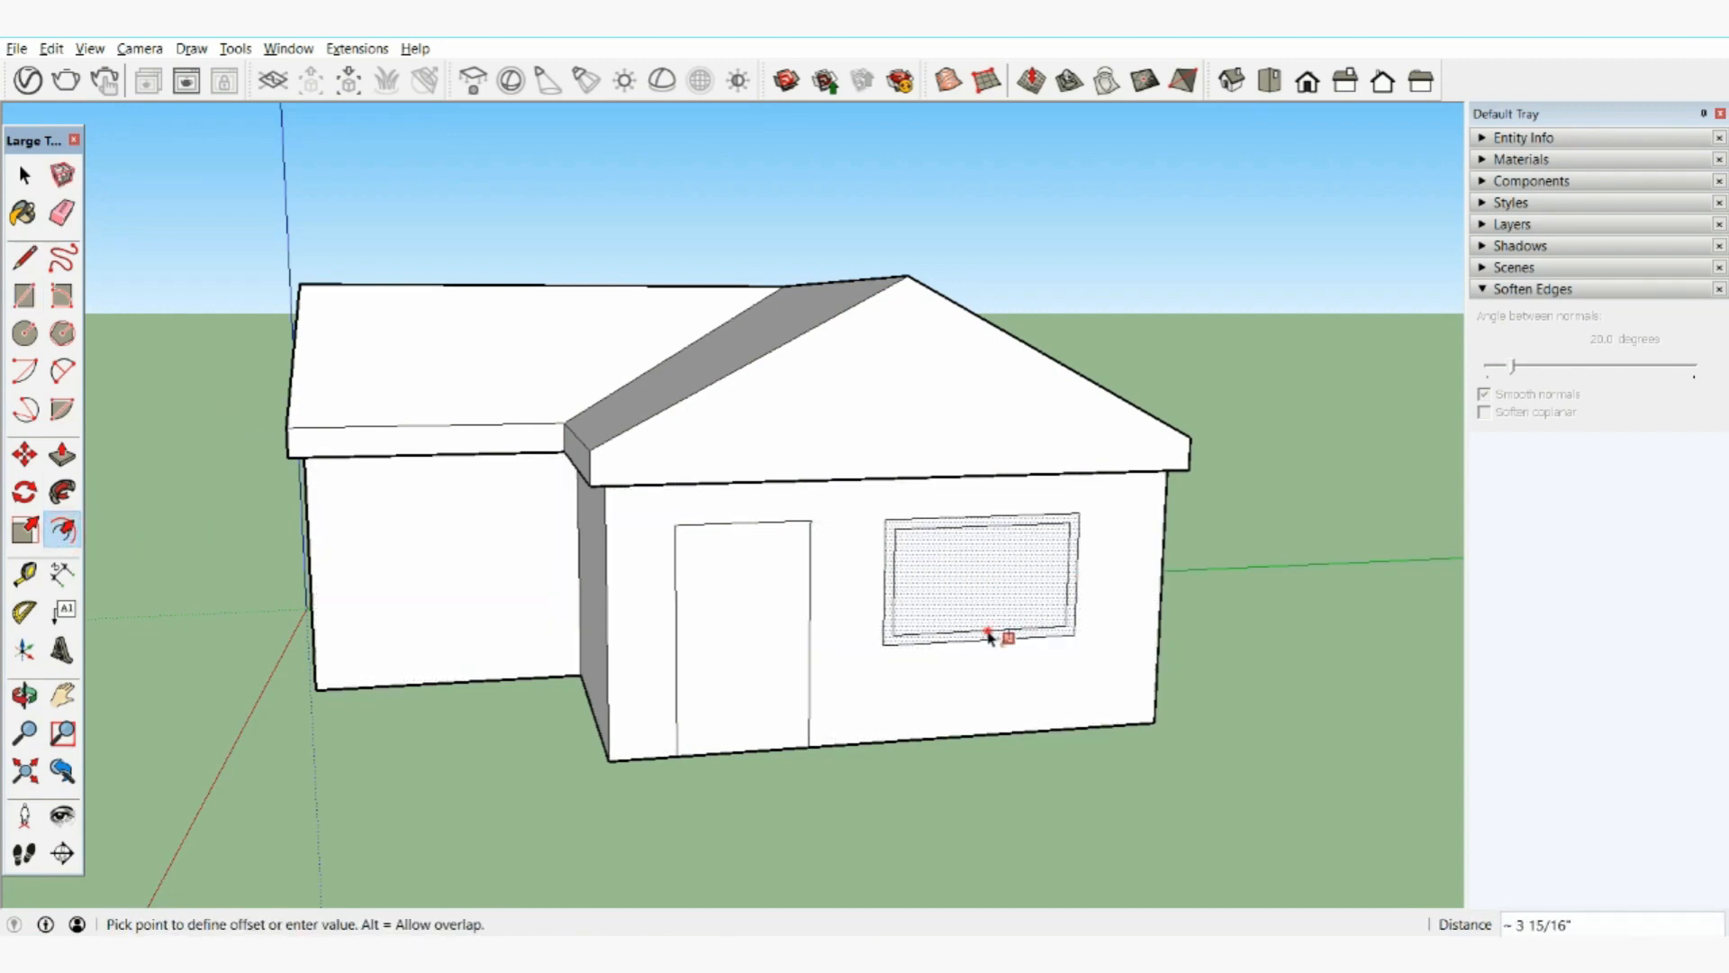
left_click(988, 633)
left_click(1004, 584)
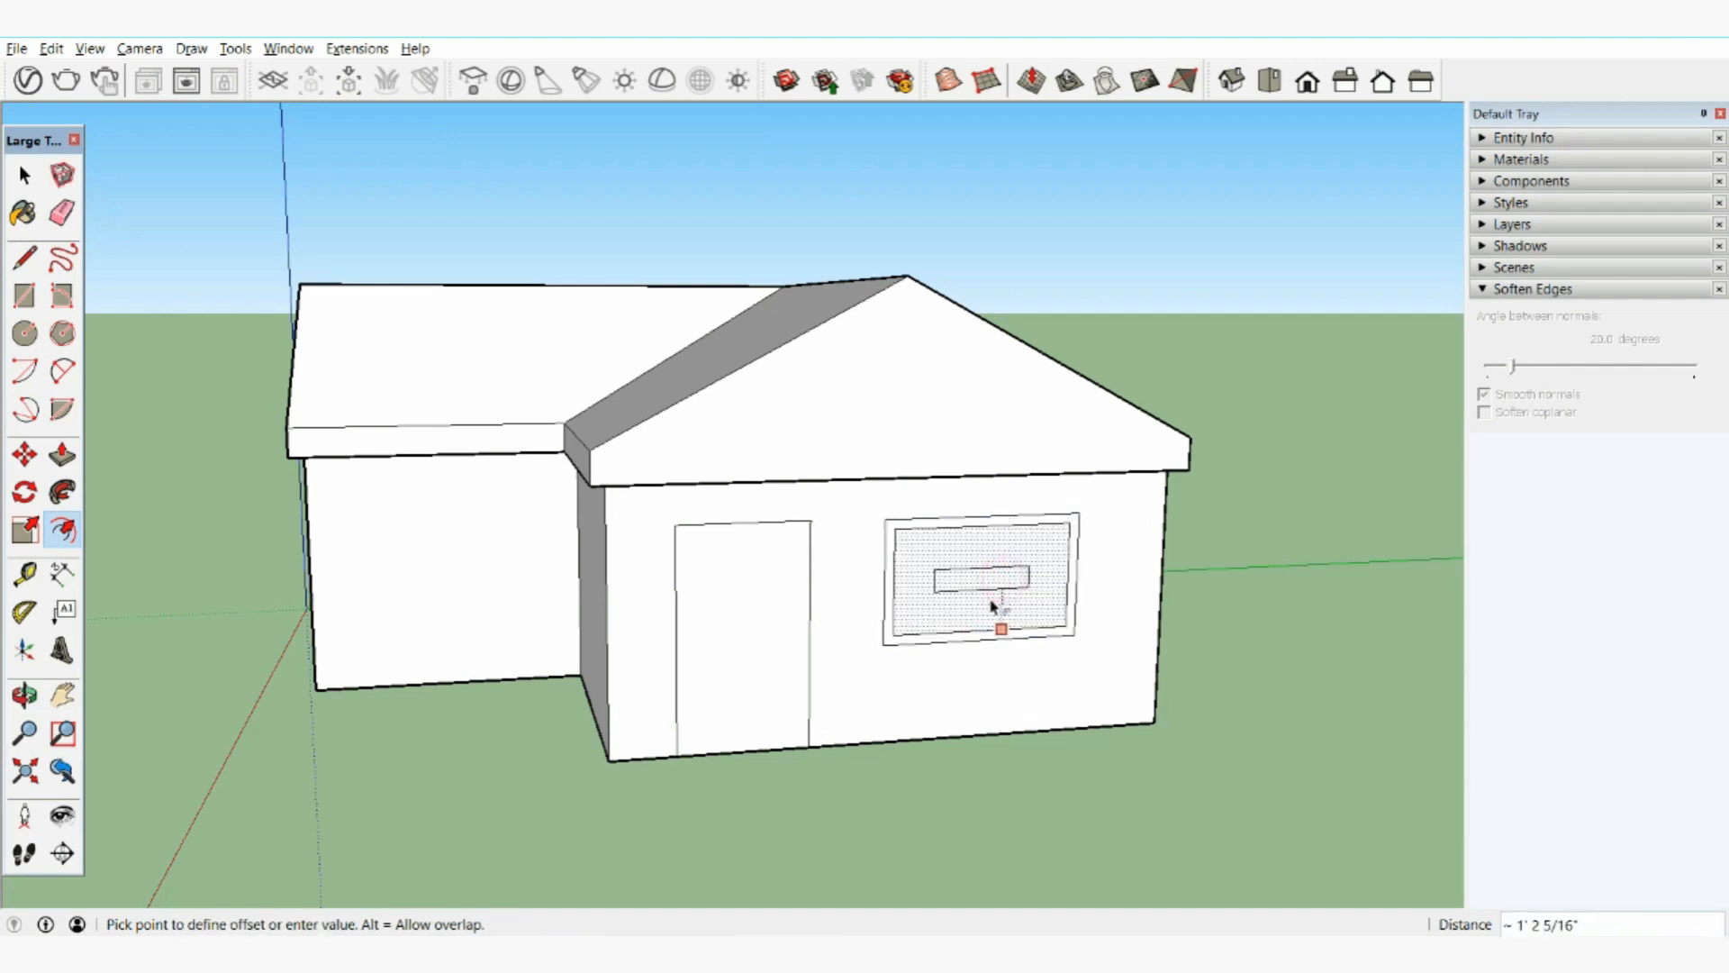
left_click(978, 623)
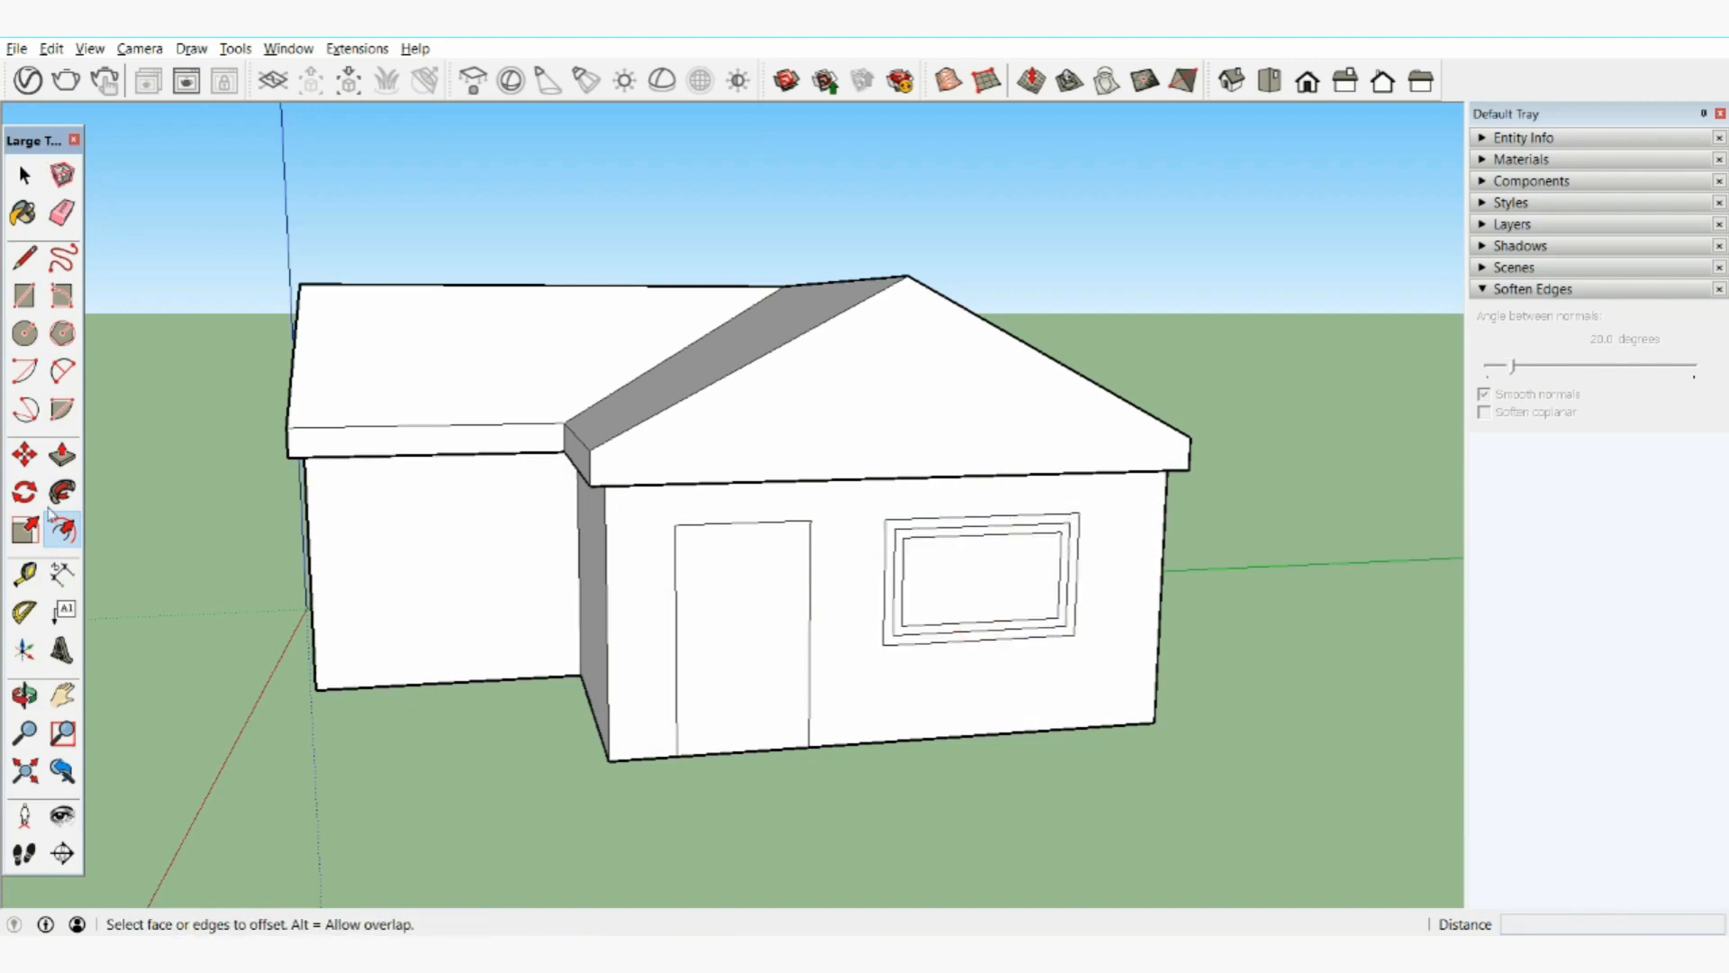
Push/Pull the window's outer and inner frame strips out from the wall into a stepped frame, the inner by about 2 5/16".
left_click(62, 454)
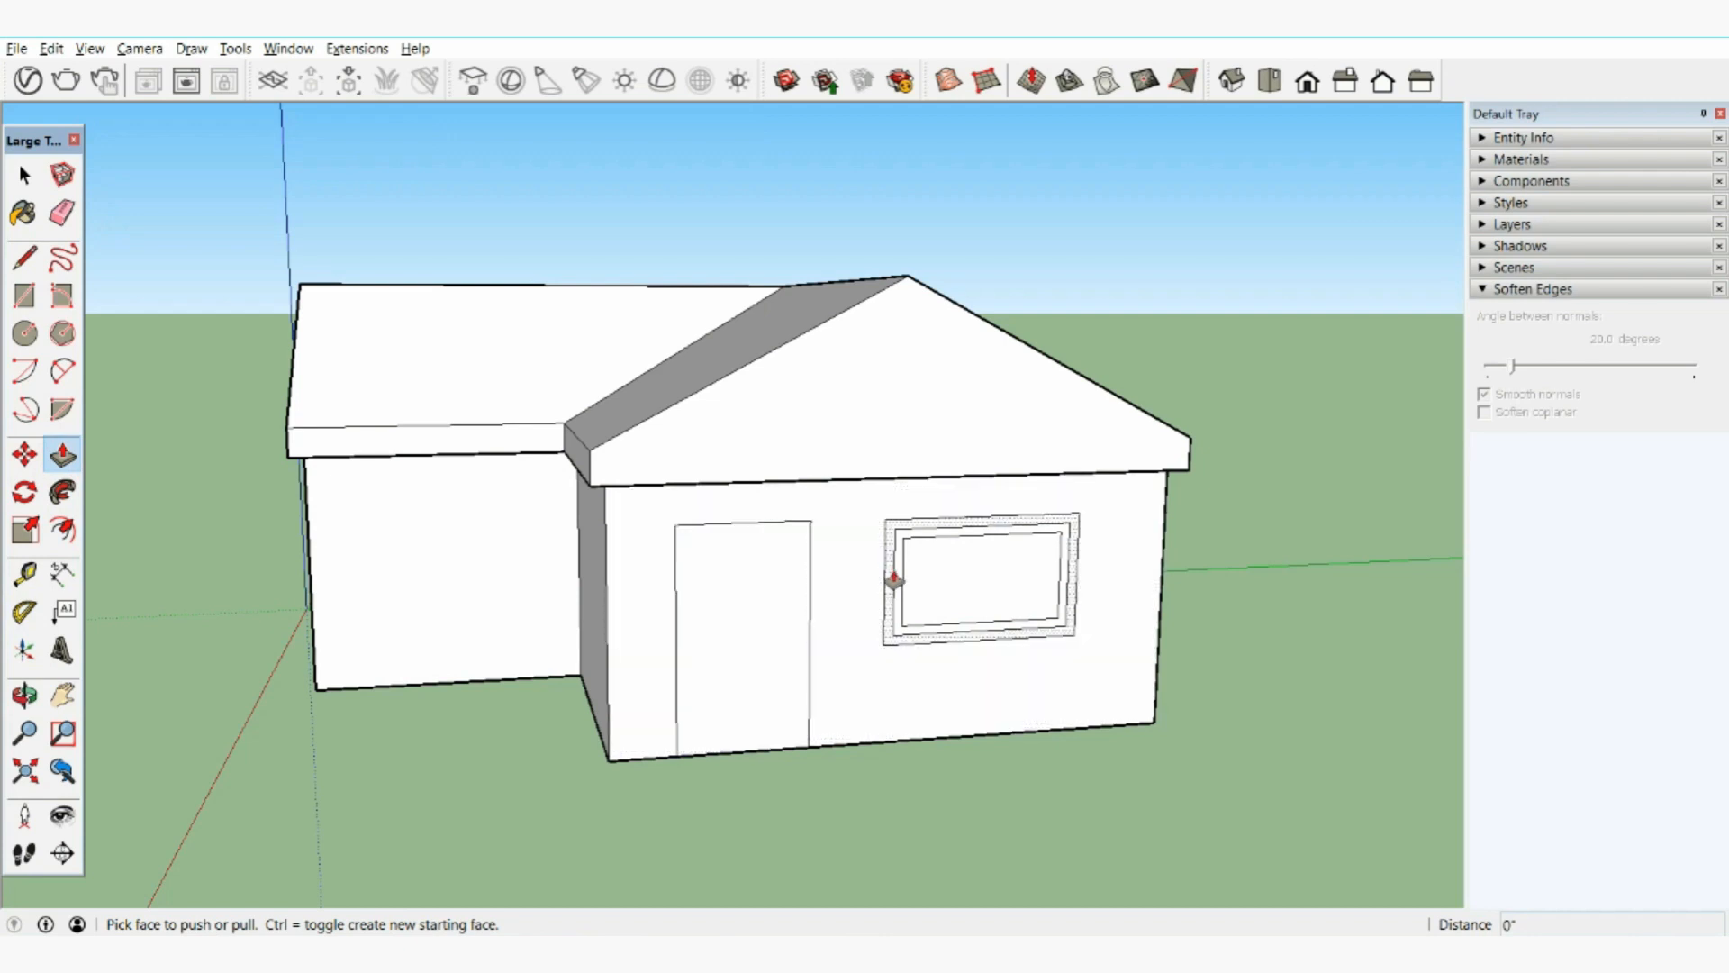
left_click_drag(894, 578, 975, 546)
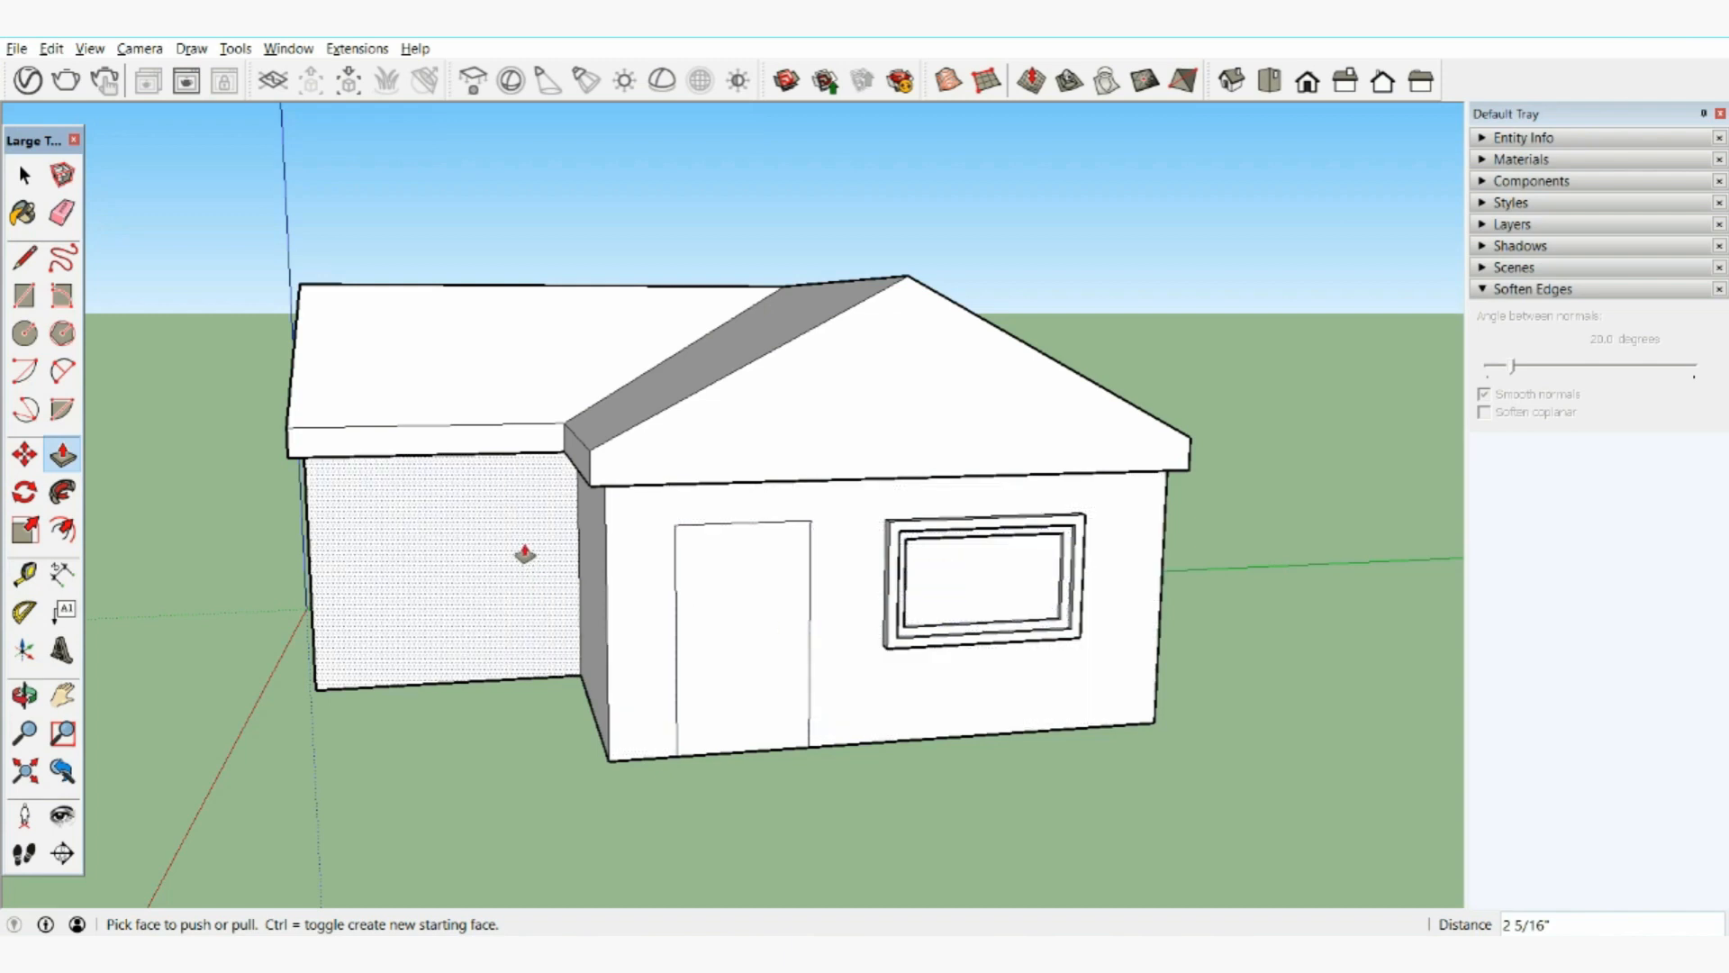
Try offsetting the whole door outline outward, including its base edge, and undo that offset.
scroll(733, 482, "up", 2)
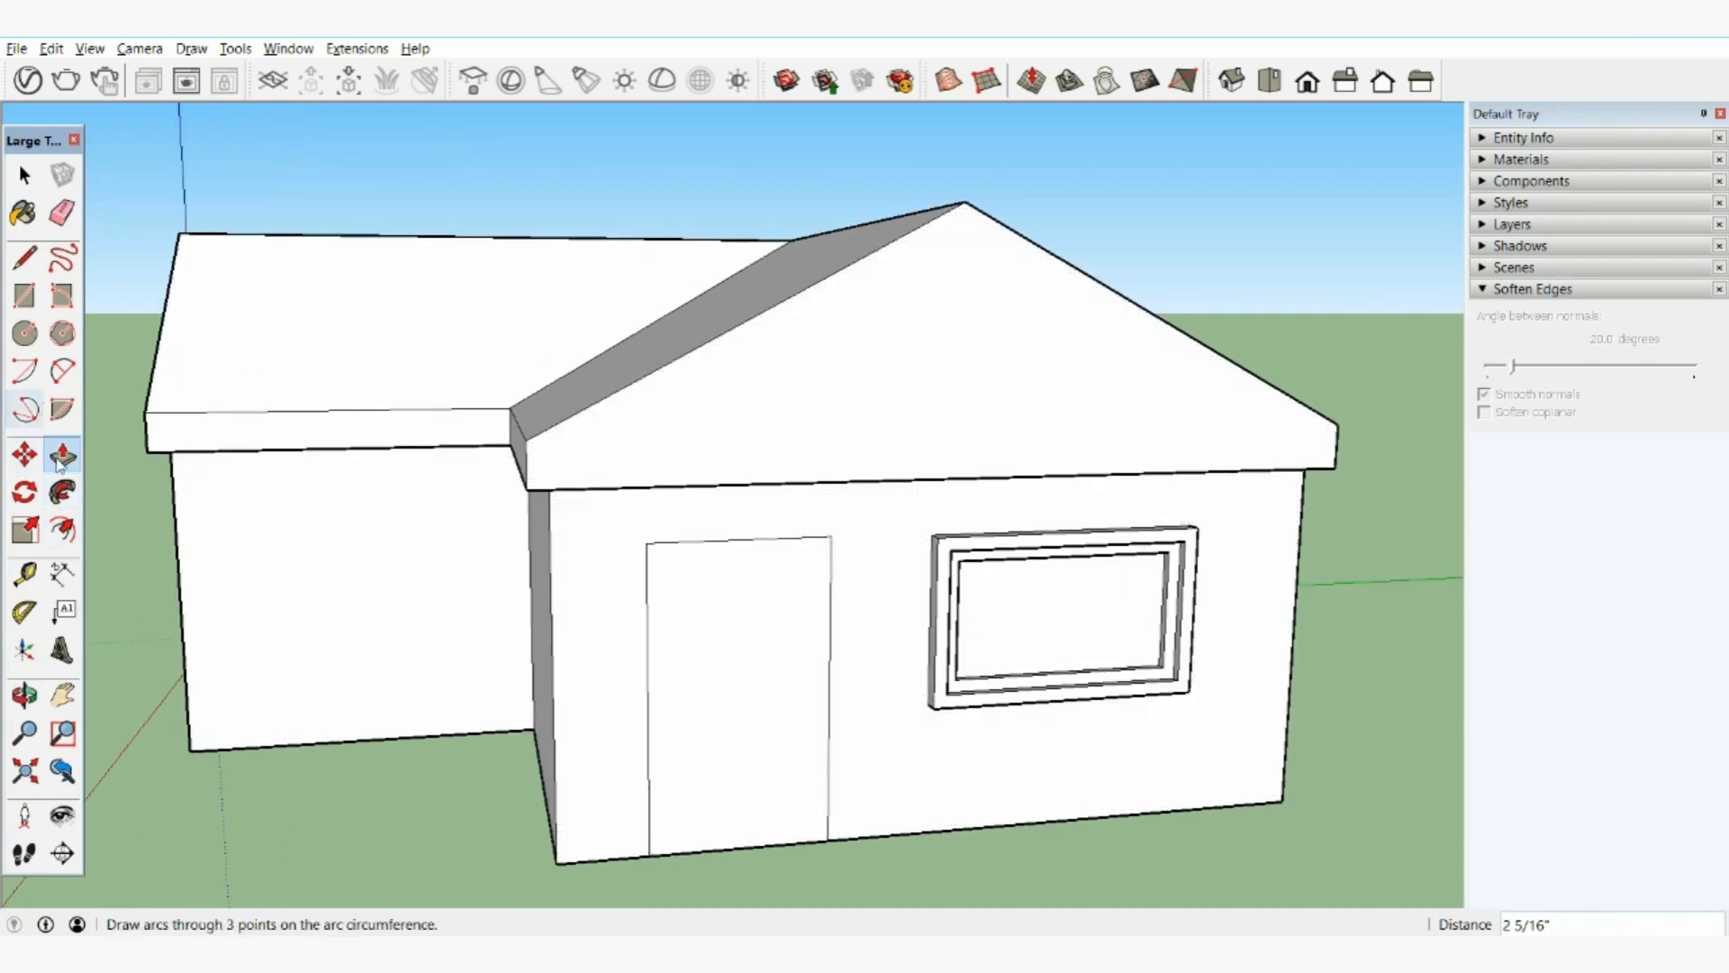
left_click(62, 529)
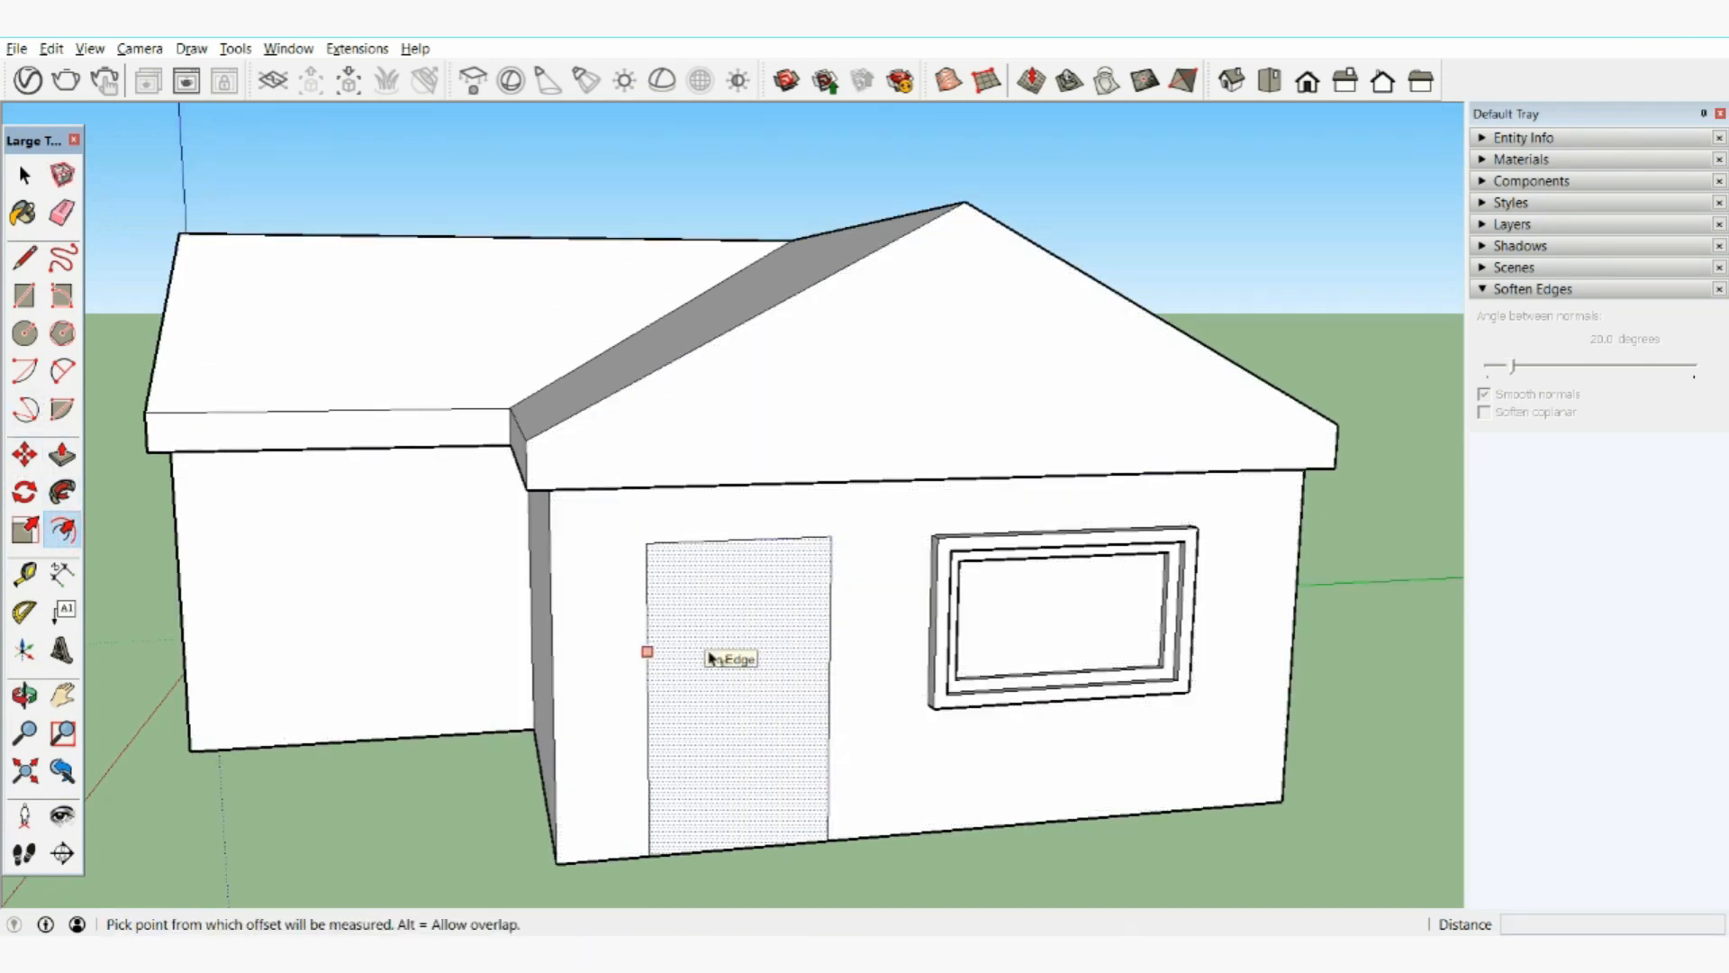
left_click(733, 680)
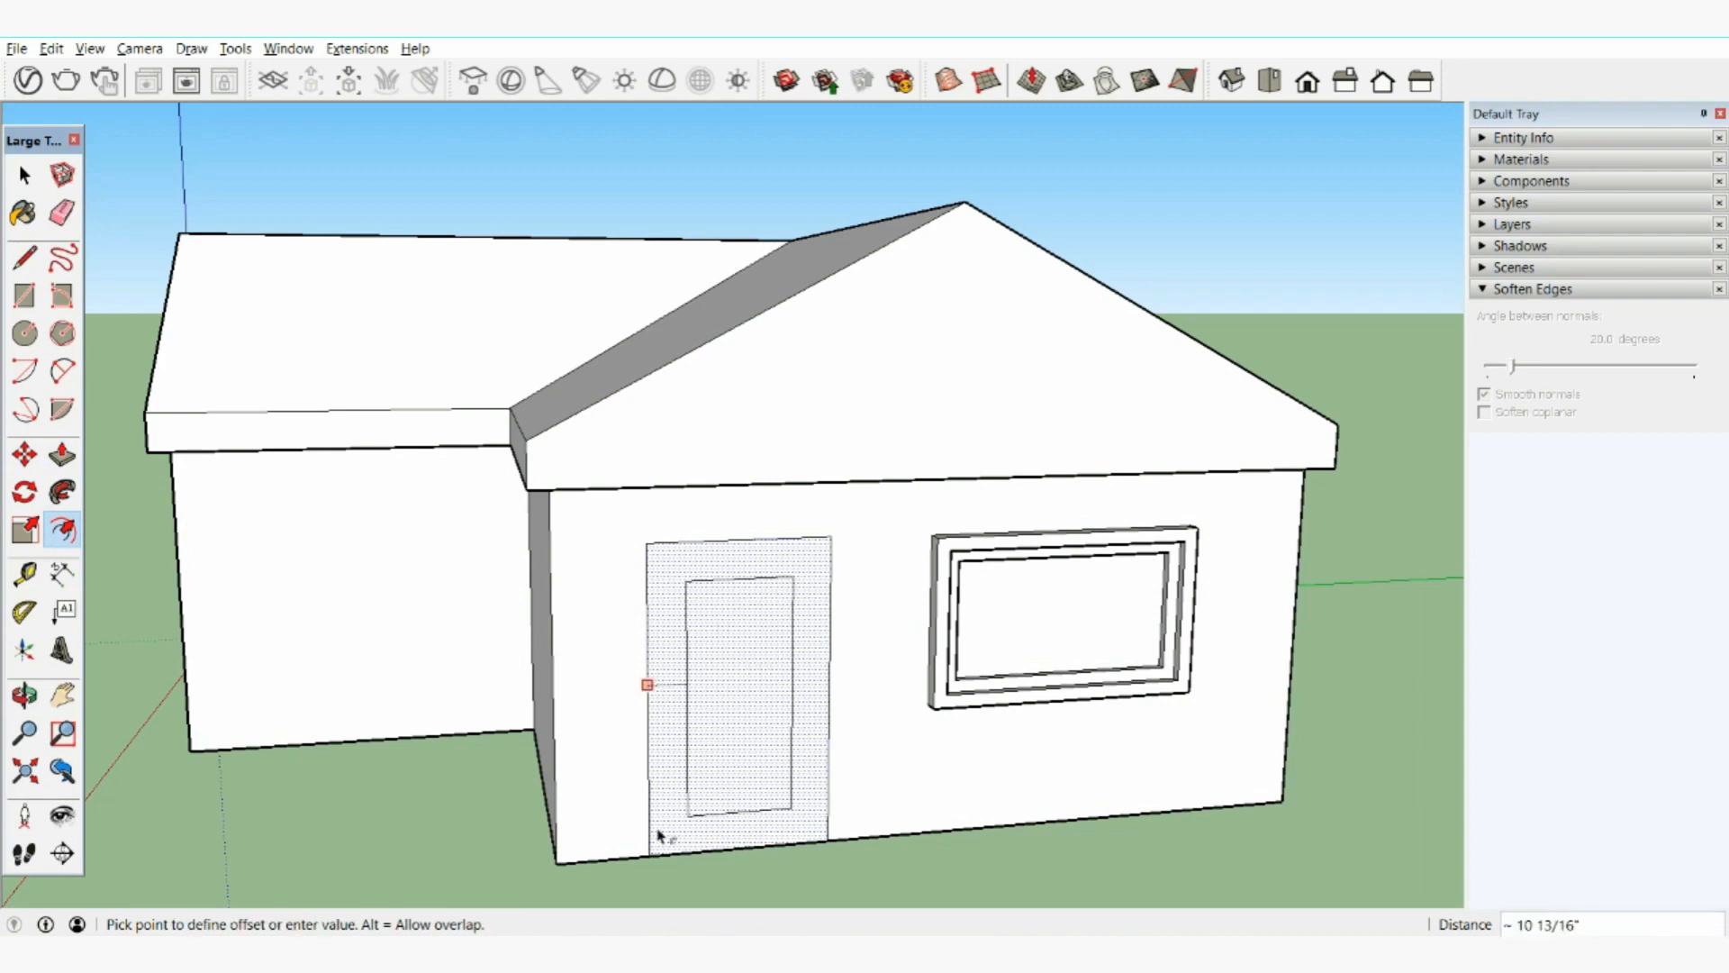
left_click(638, 875)
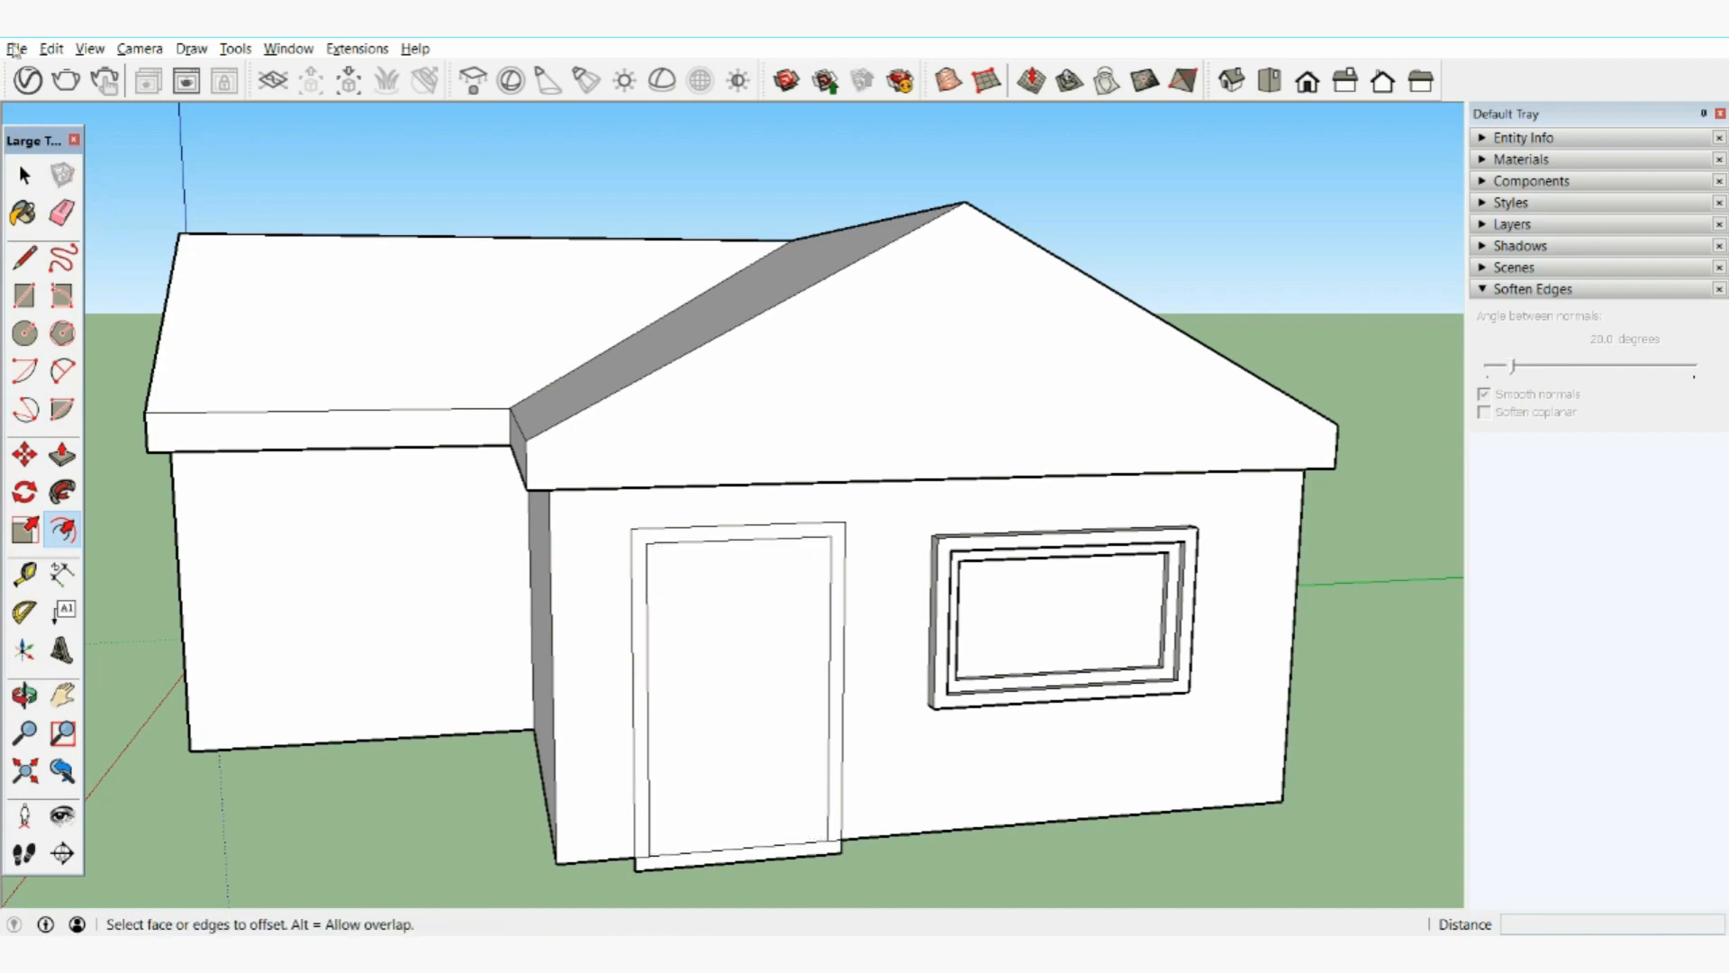
left_click(51, 49)
left_click(75, 72)
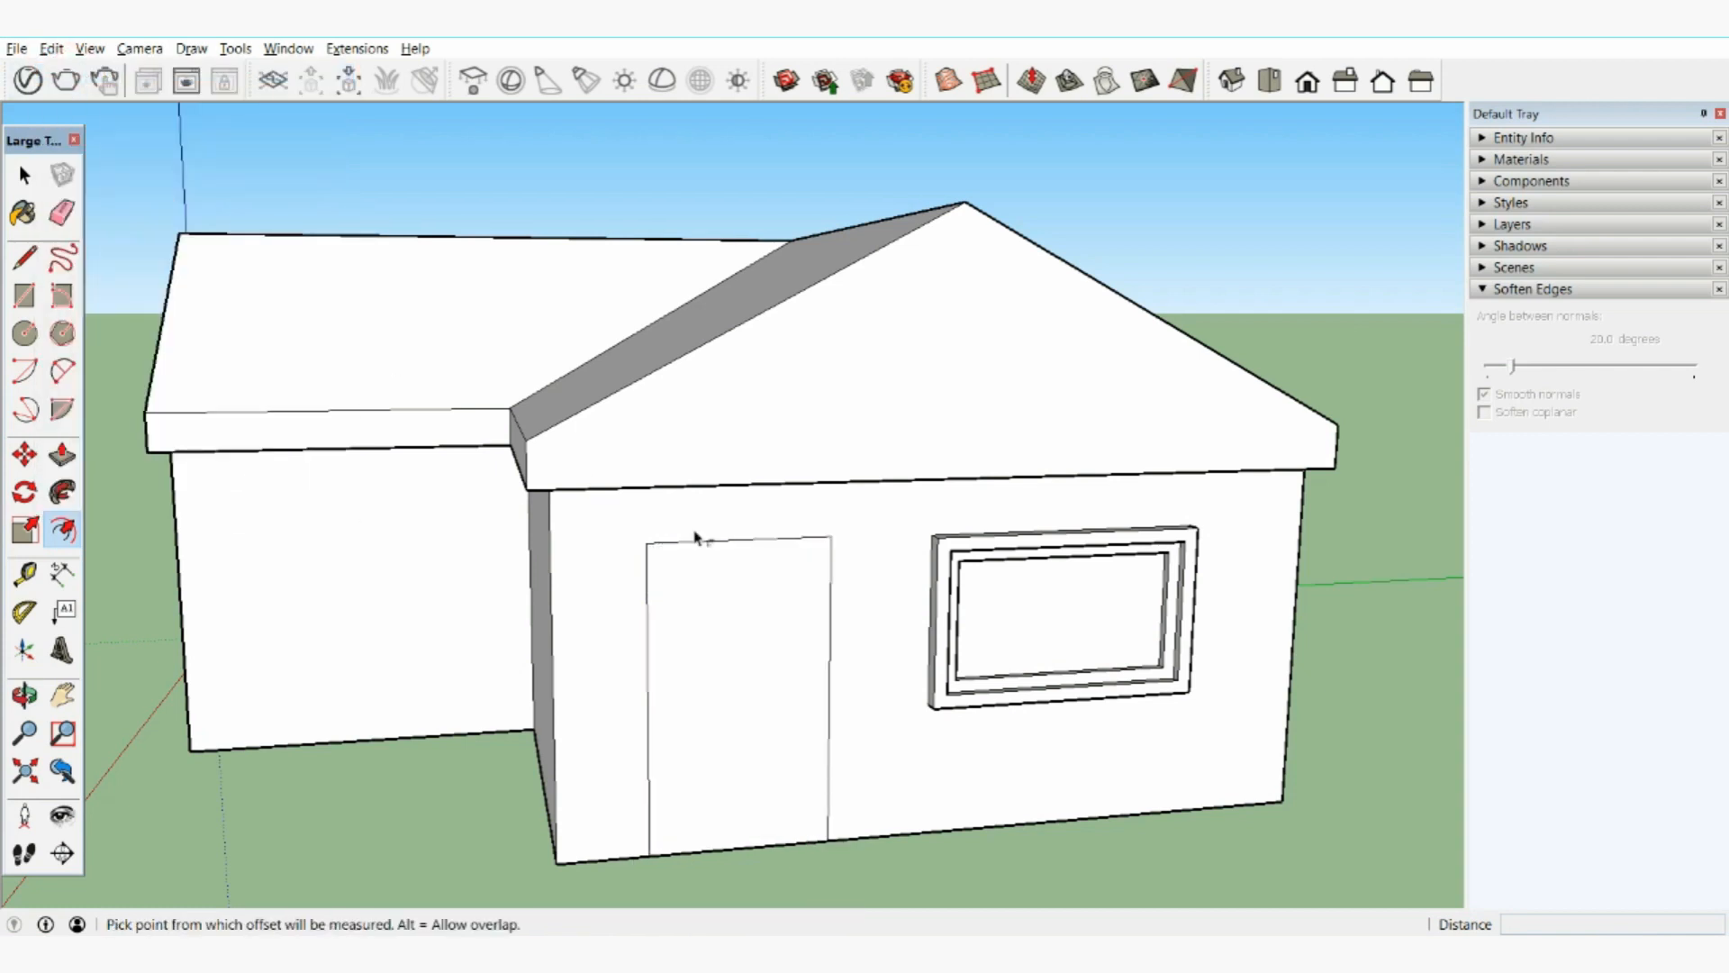
Select only the two side edges and top edge of the door and offset them inward by about 3 15/16".
left_click(13, 180)
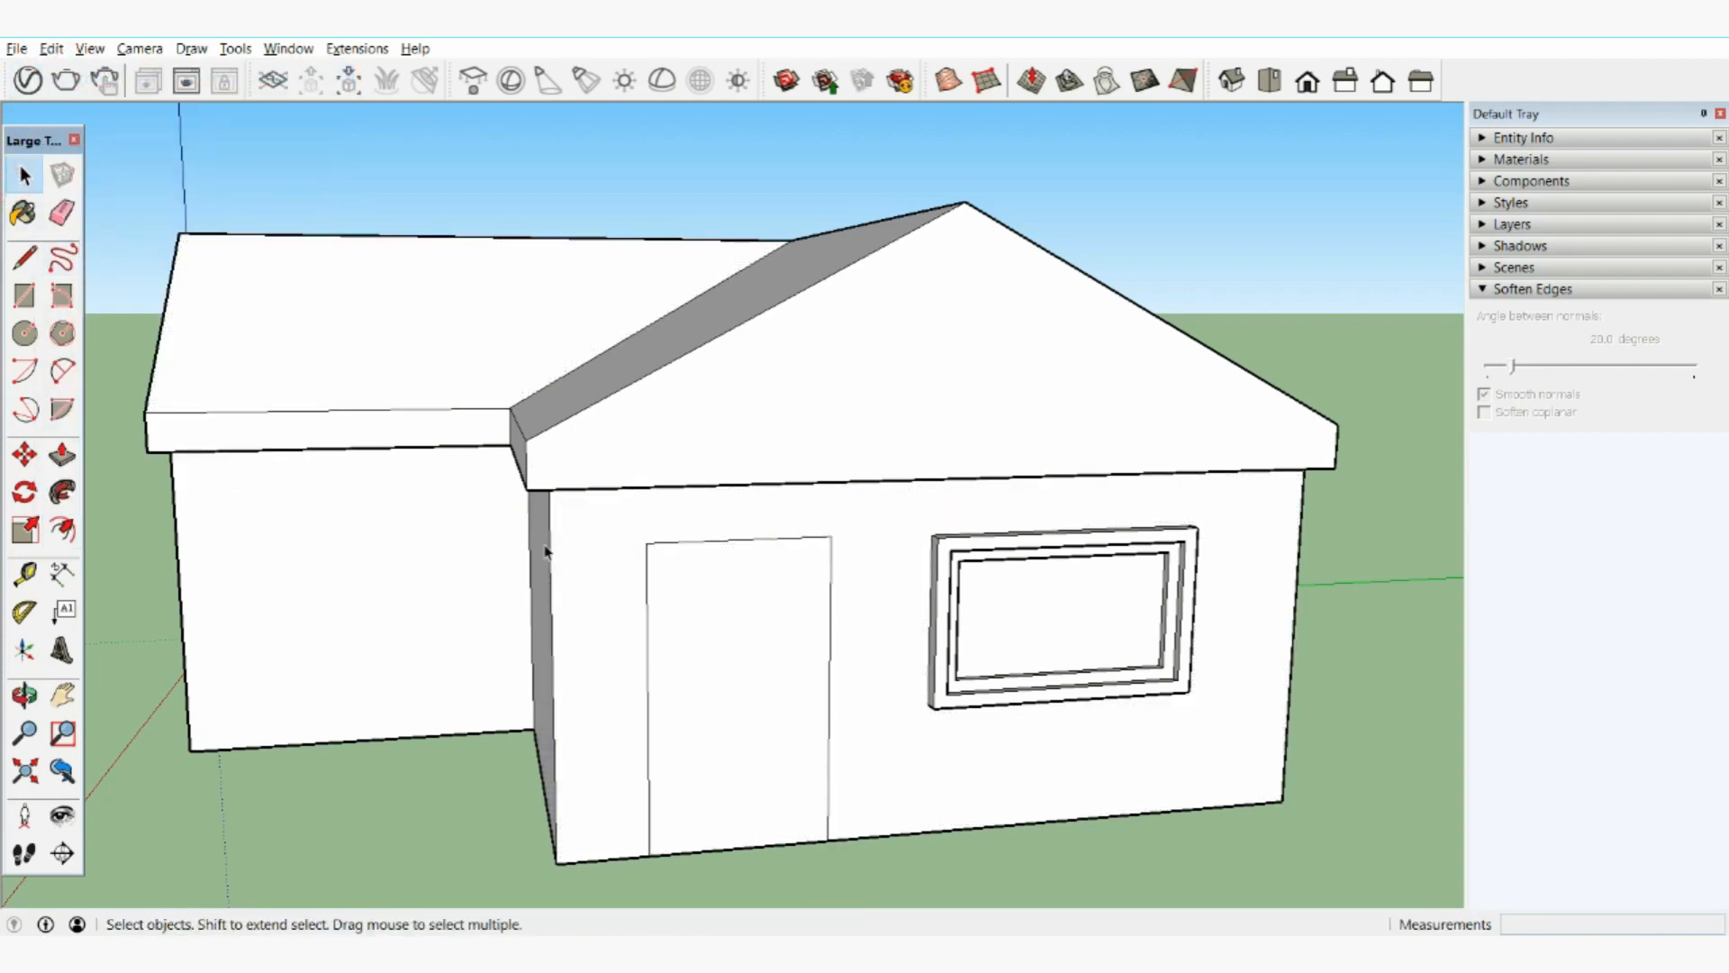
left_click(648, 677)
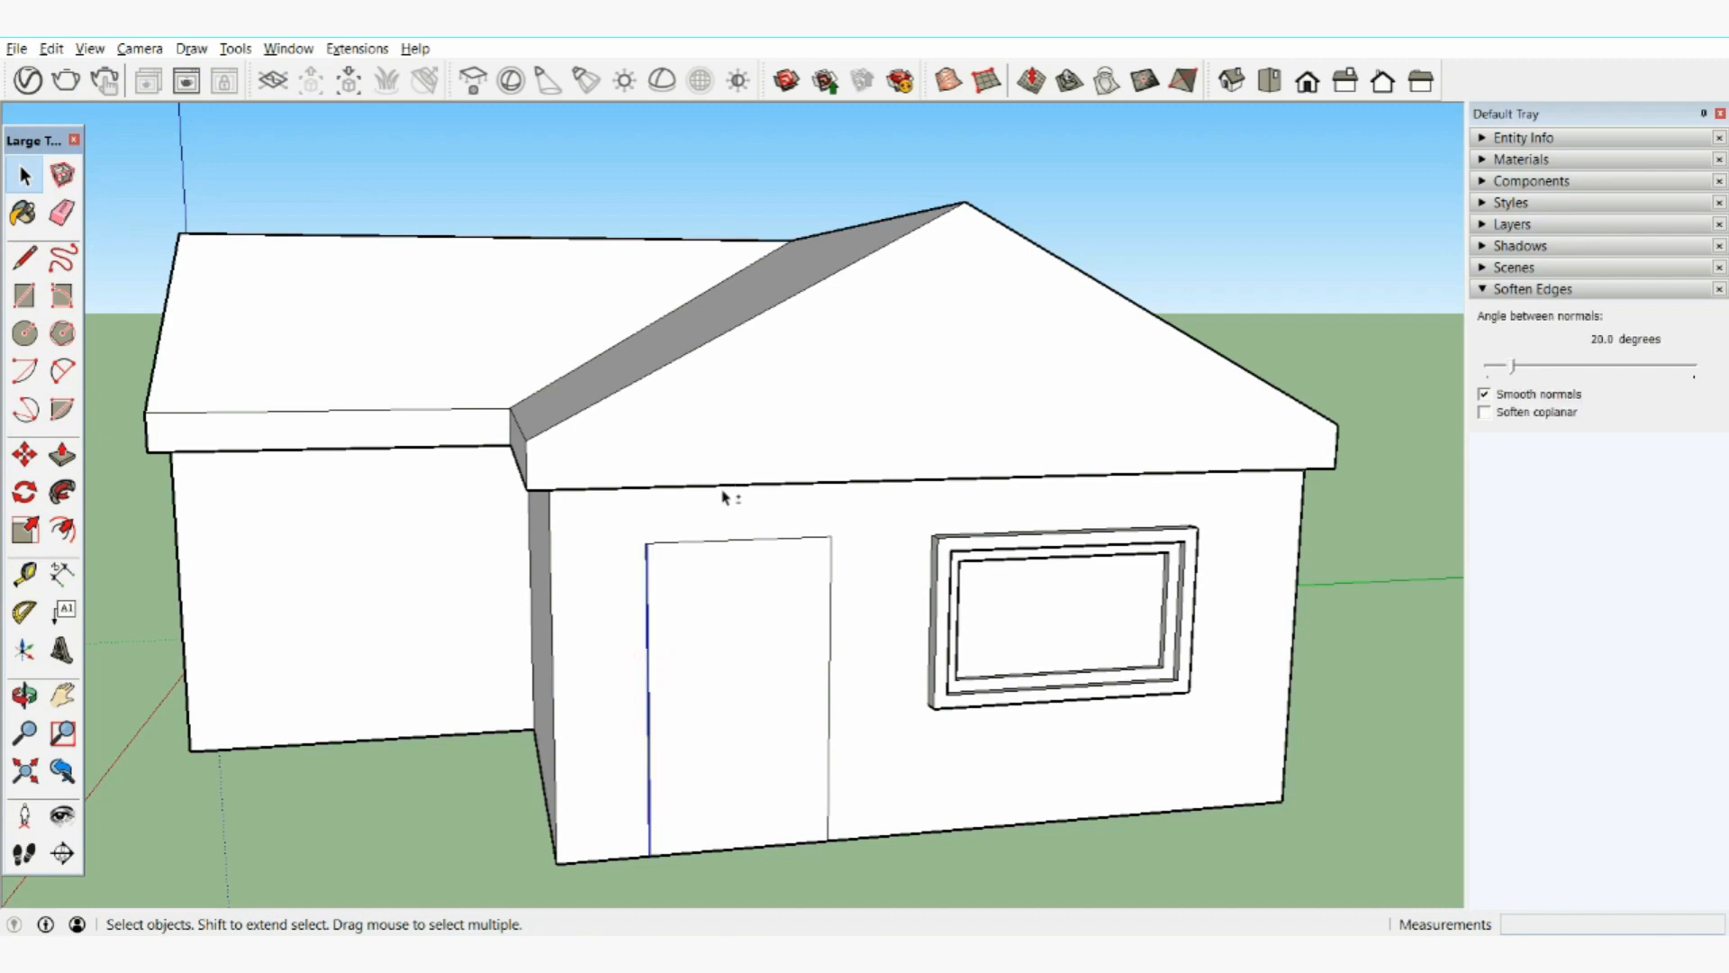
left_click(828, 601, "shift")
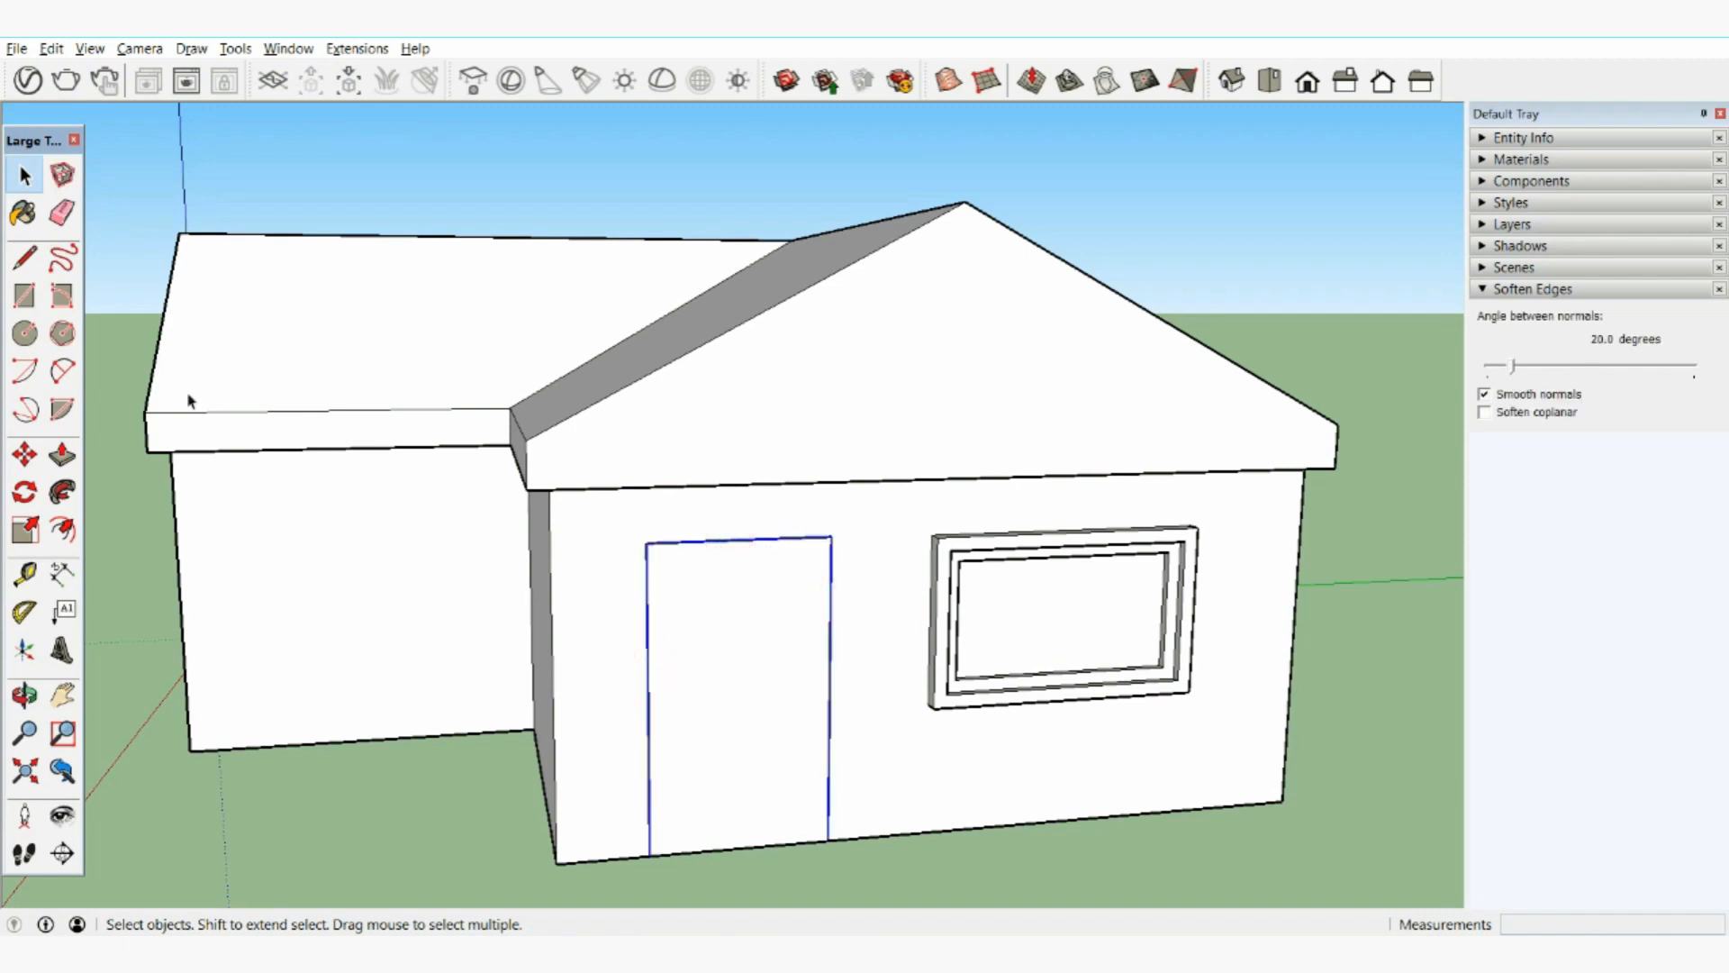
left_click(63, 530)
left_click(679, 609)
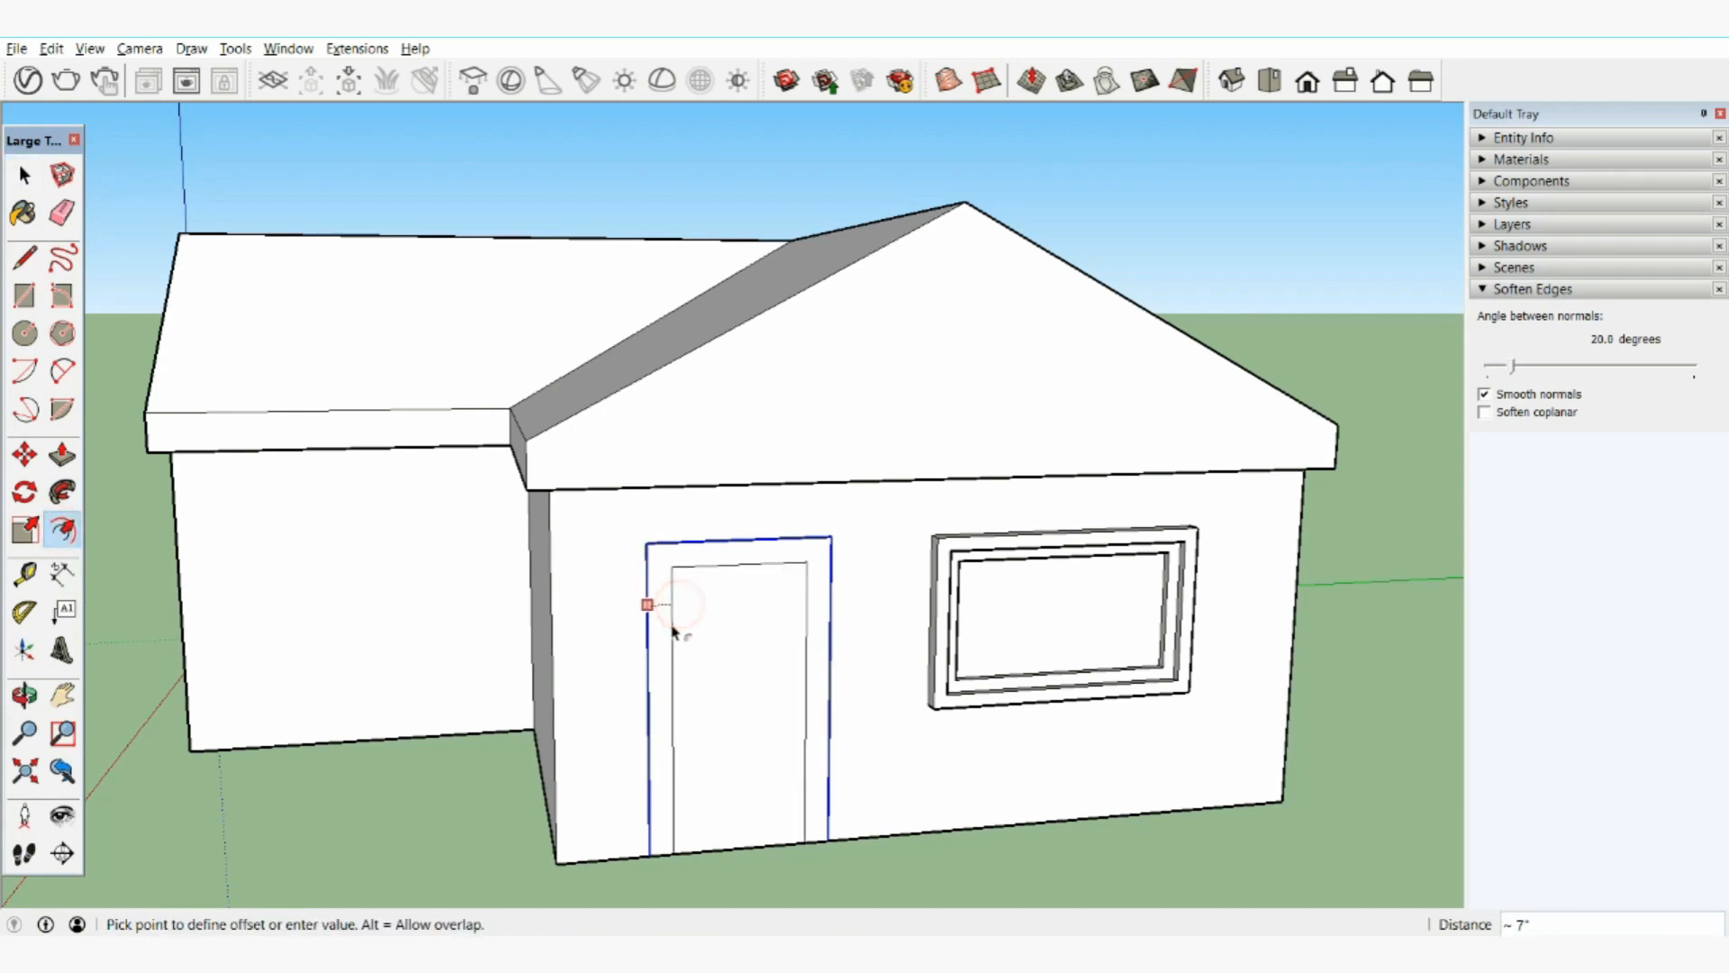
left_click(662, 636)
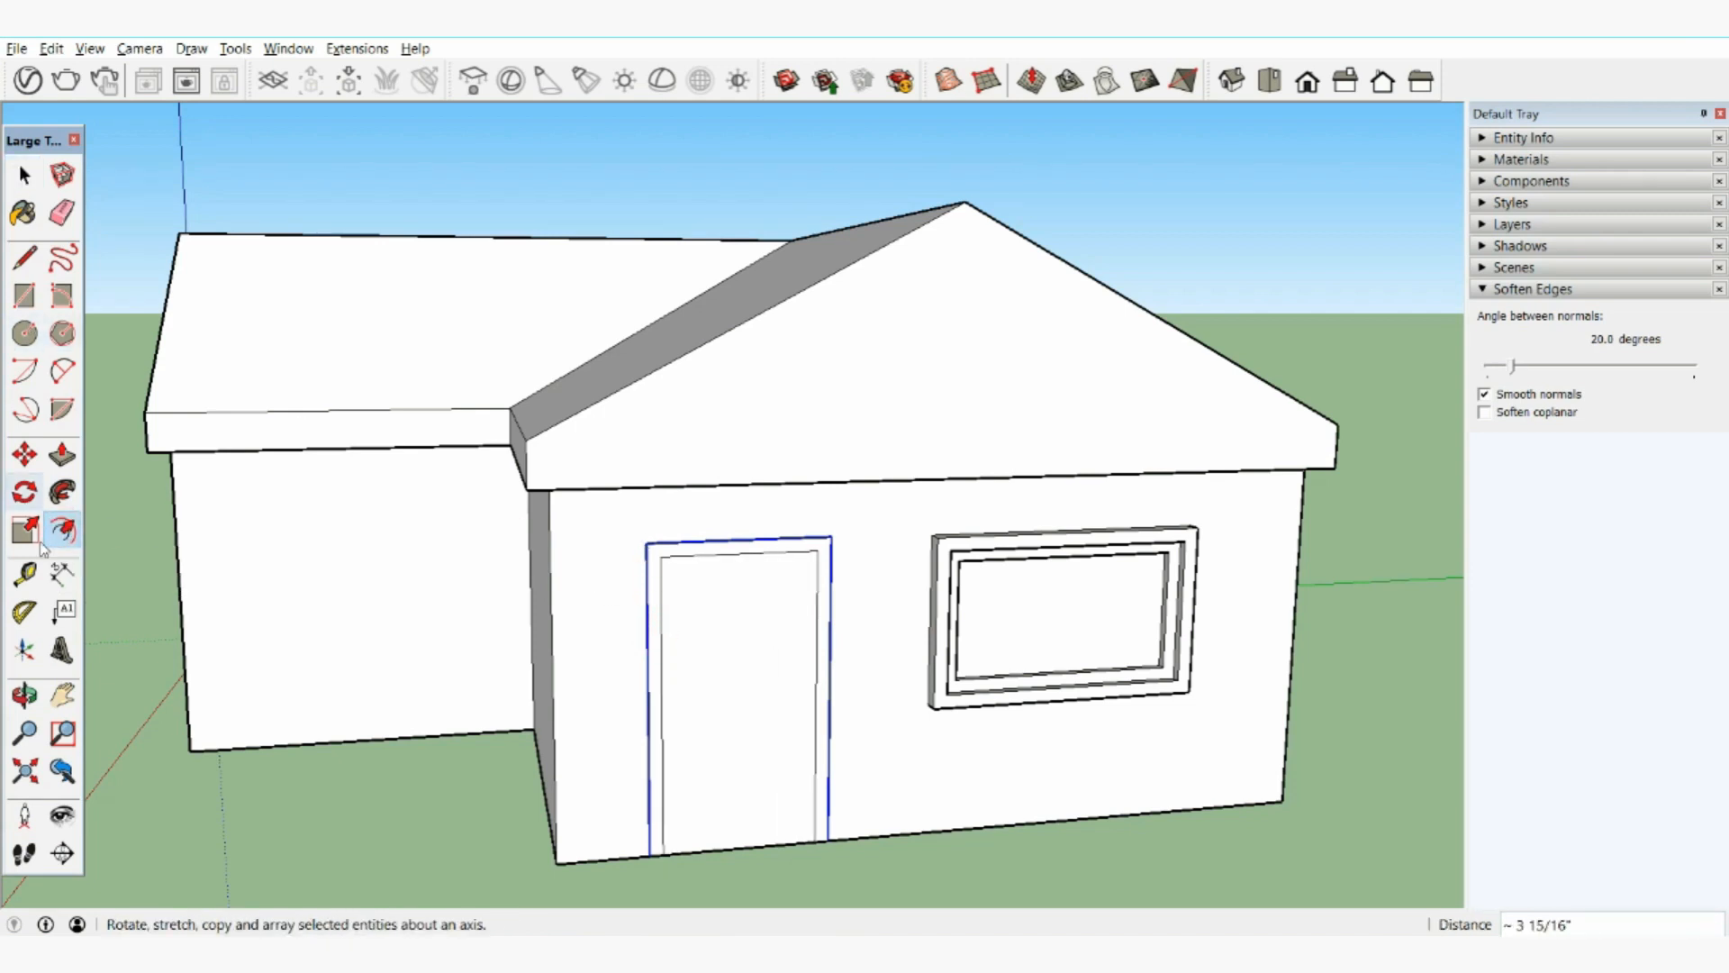
Push/Pull the door frame strip out from the wall by about 4 7/8".
left_click(59, 460)
left_click(664, 565)
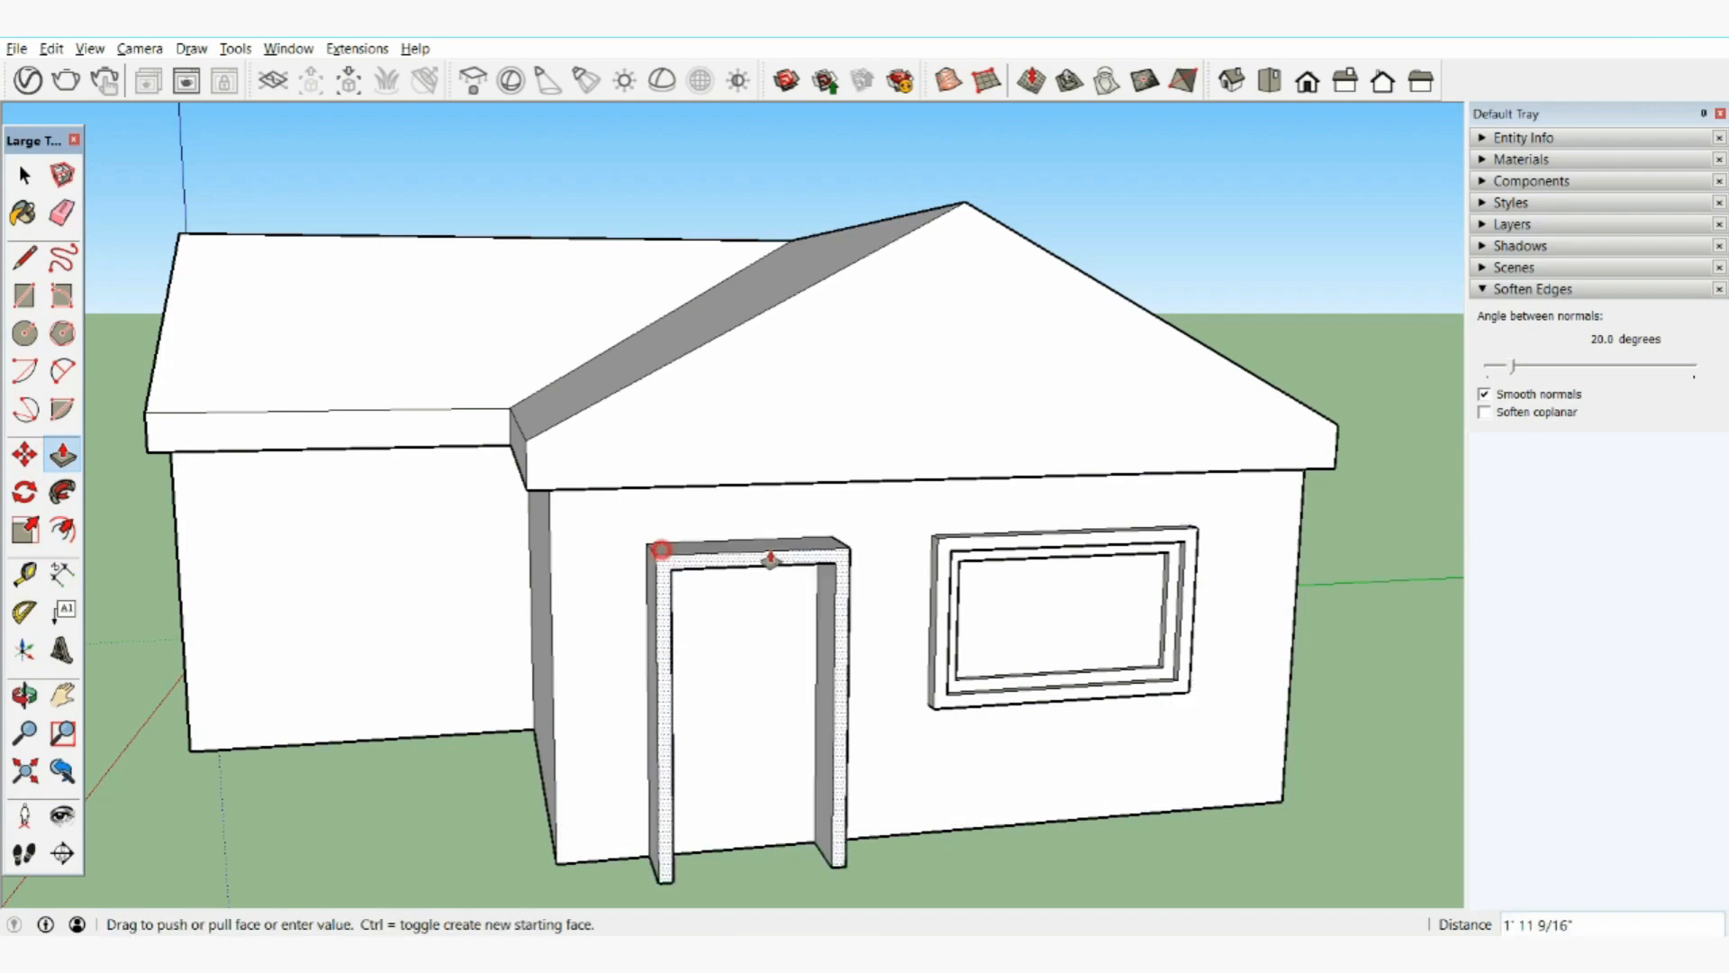
left_click(967, 540)
Draw a 4 7/8" line across the door frame's outer side face near its base, on the side facing the house's inner corner.
middle_click_drag(637, 560, 795, 793)
scroll(795, 793, "up", 3)
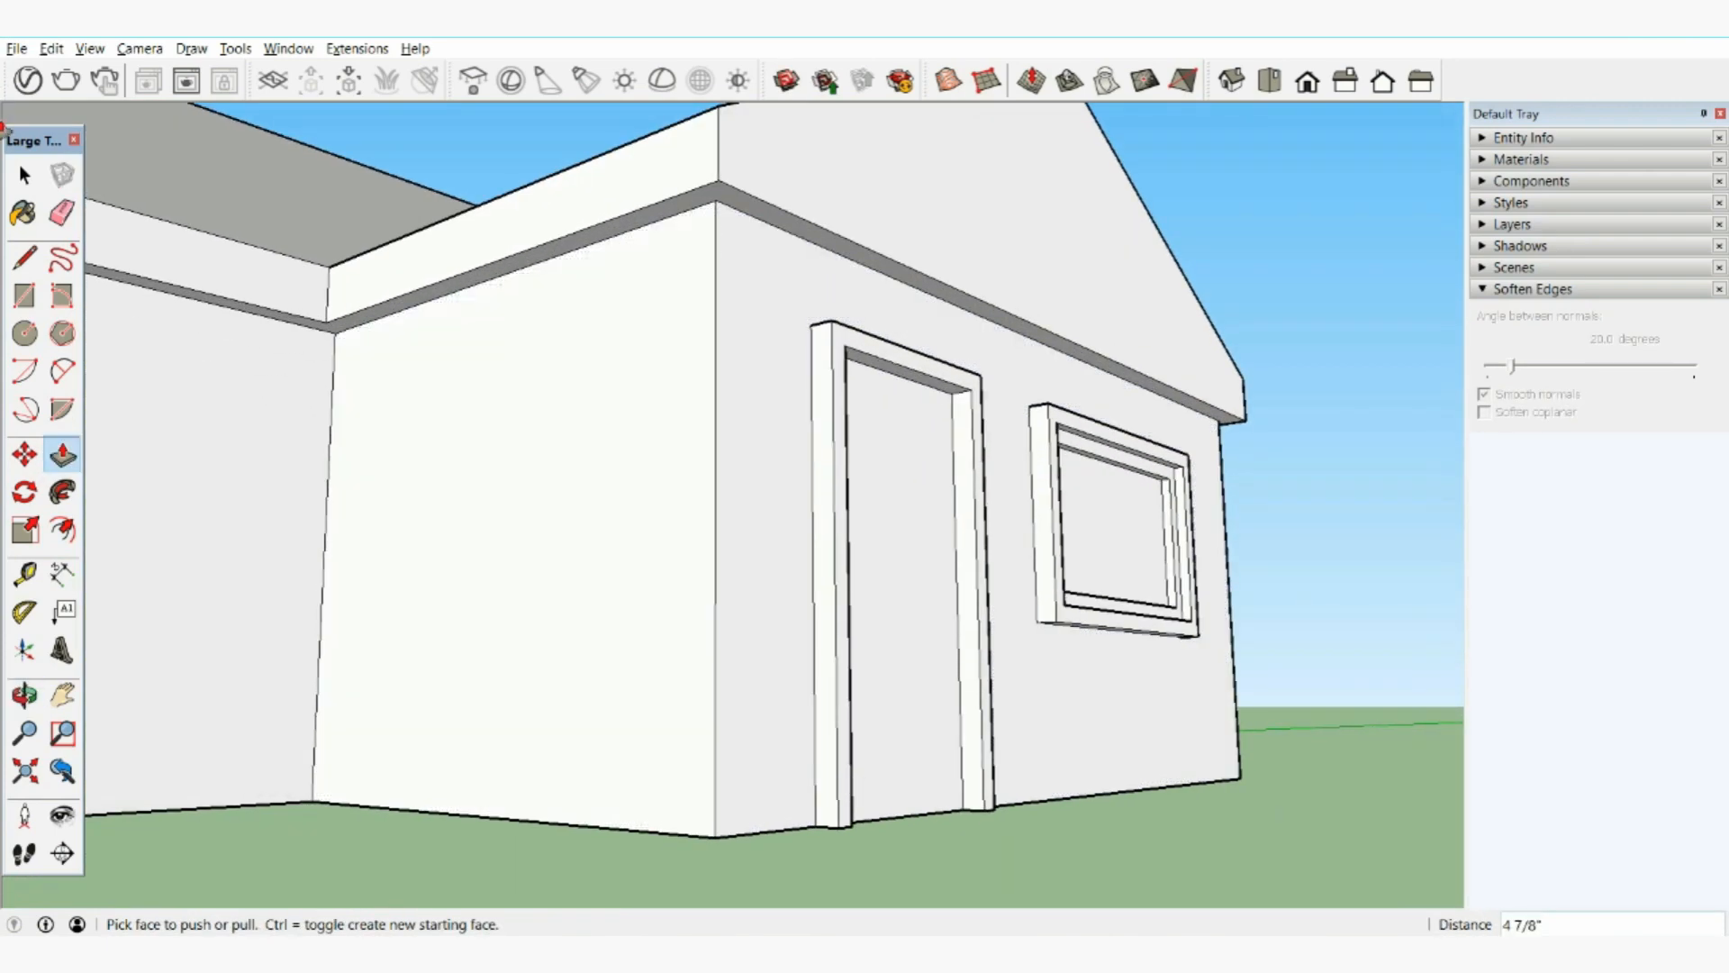
left_click(25, 258)
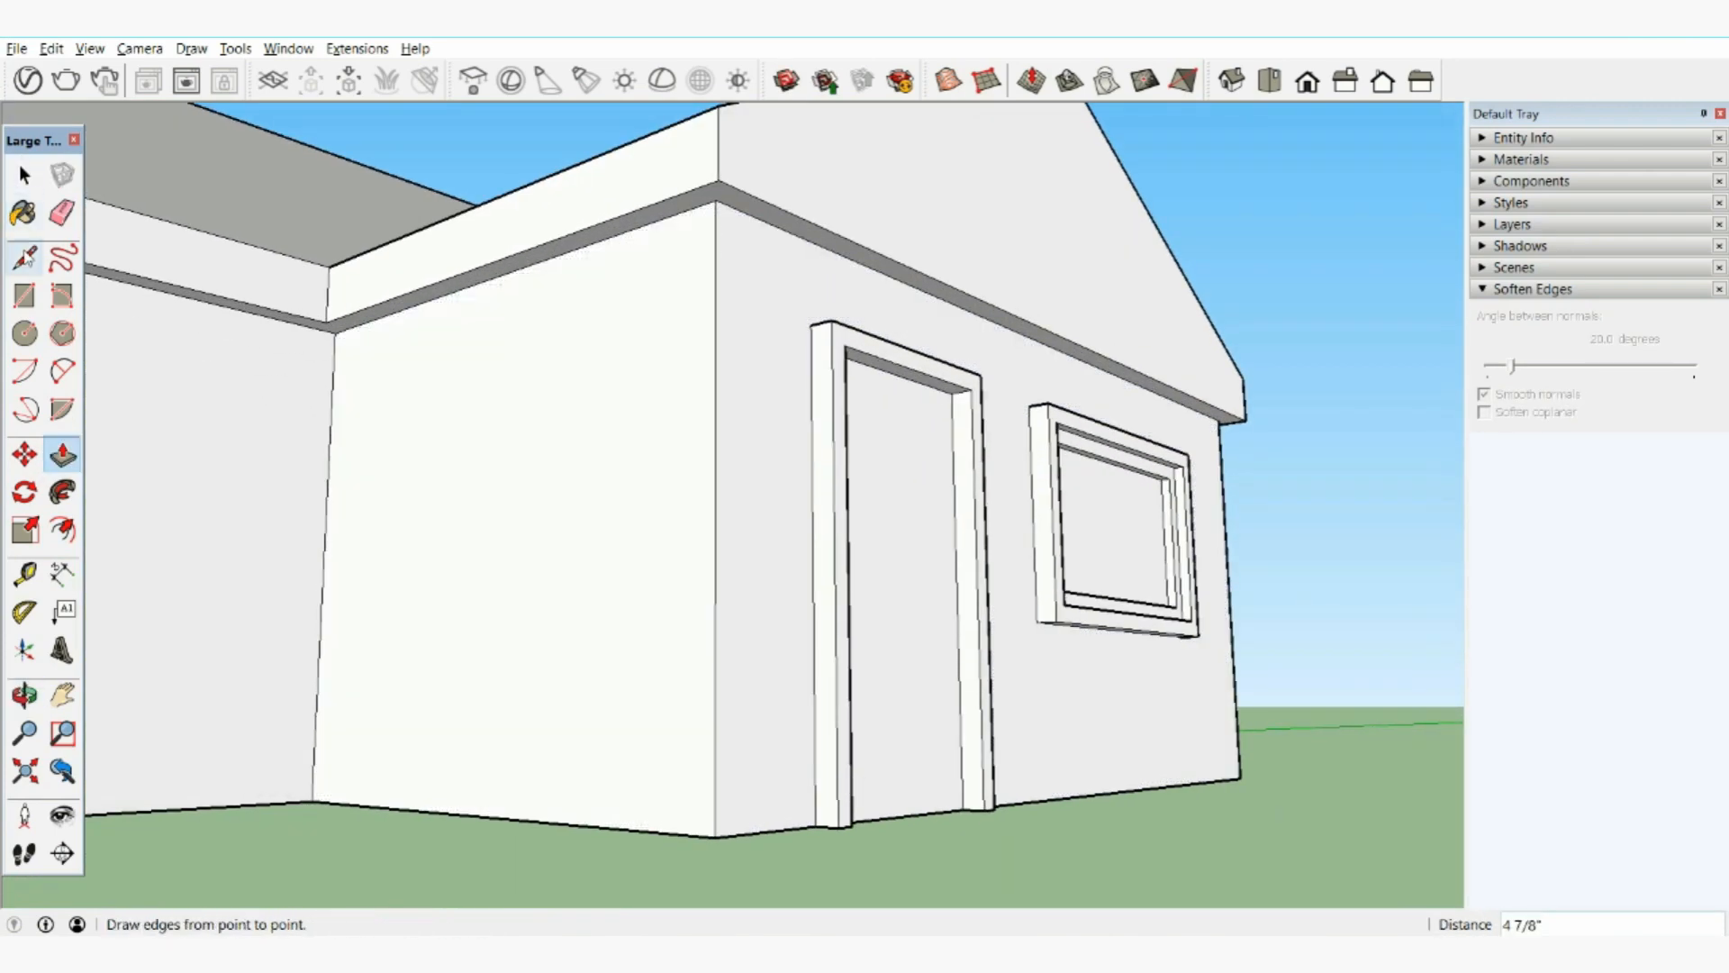
left_click(815, 725)
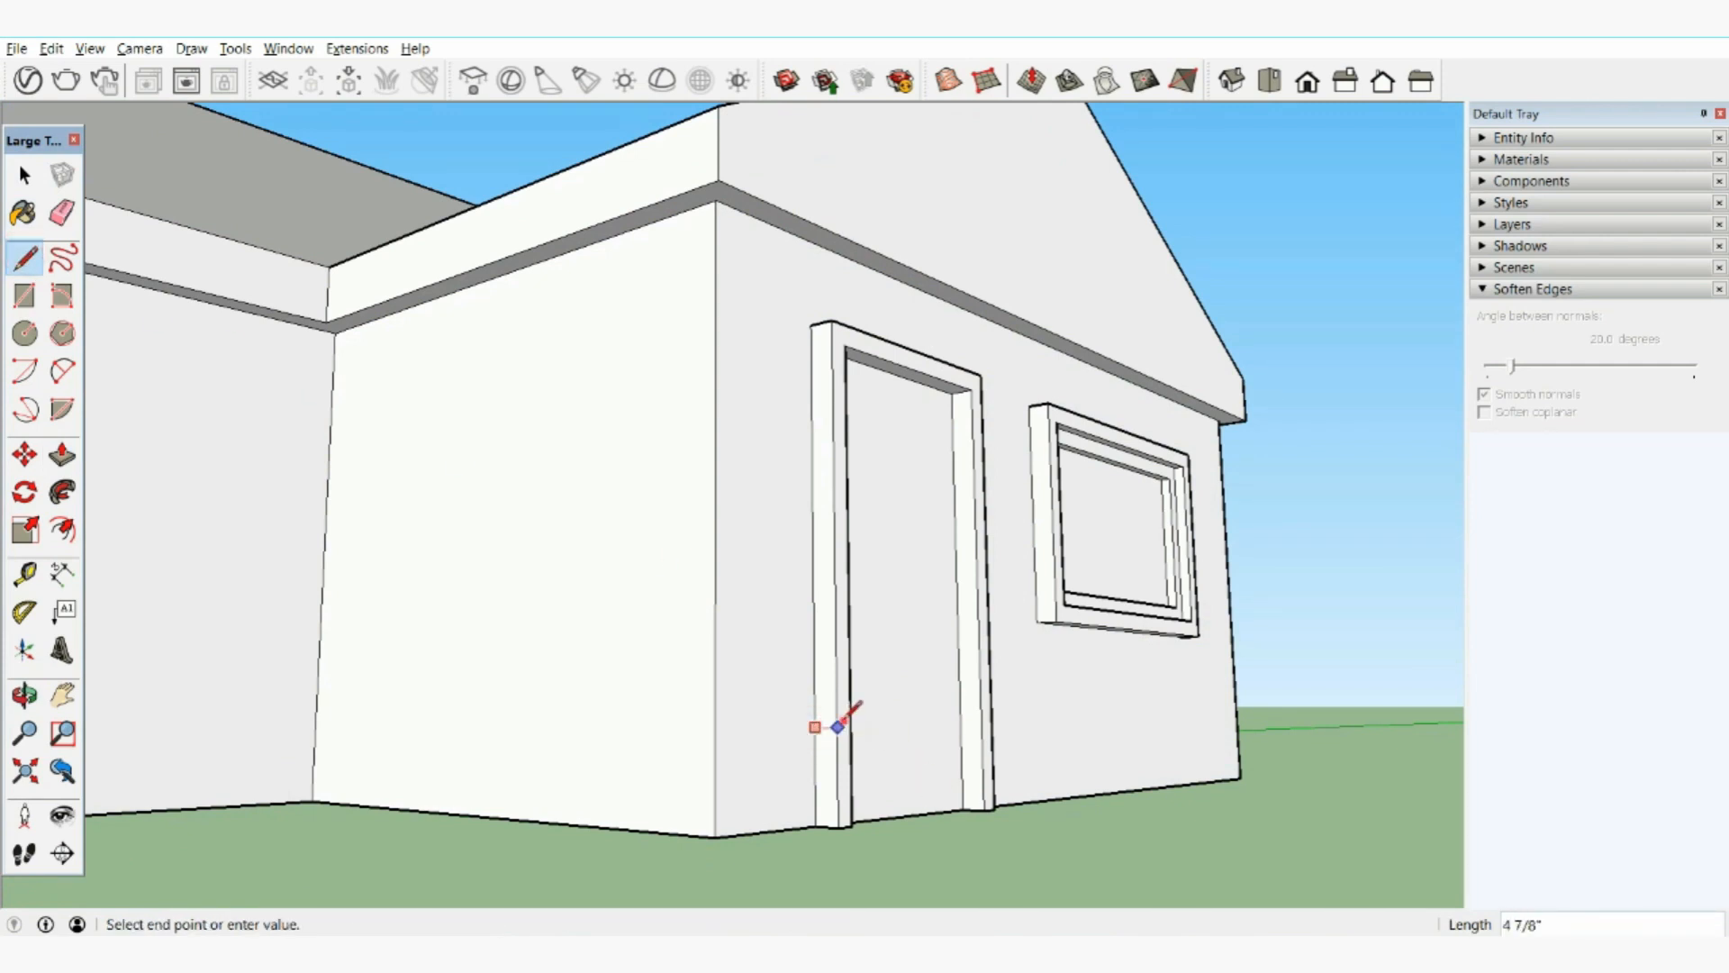
left_click(837, 726)
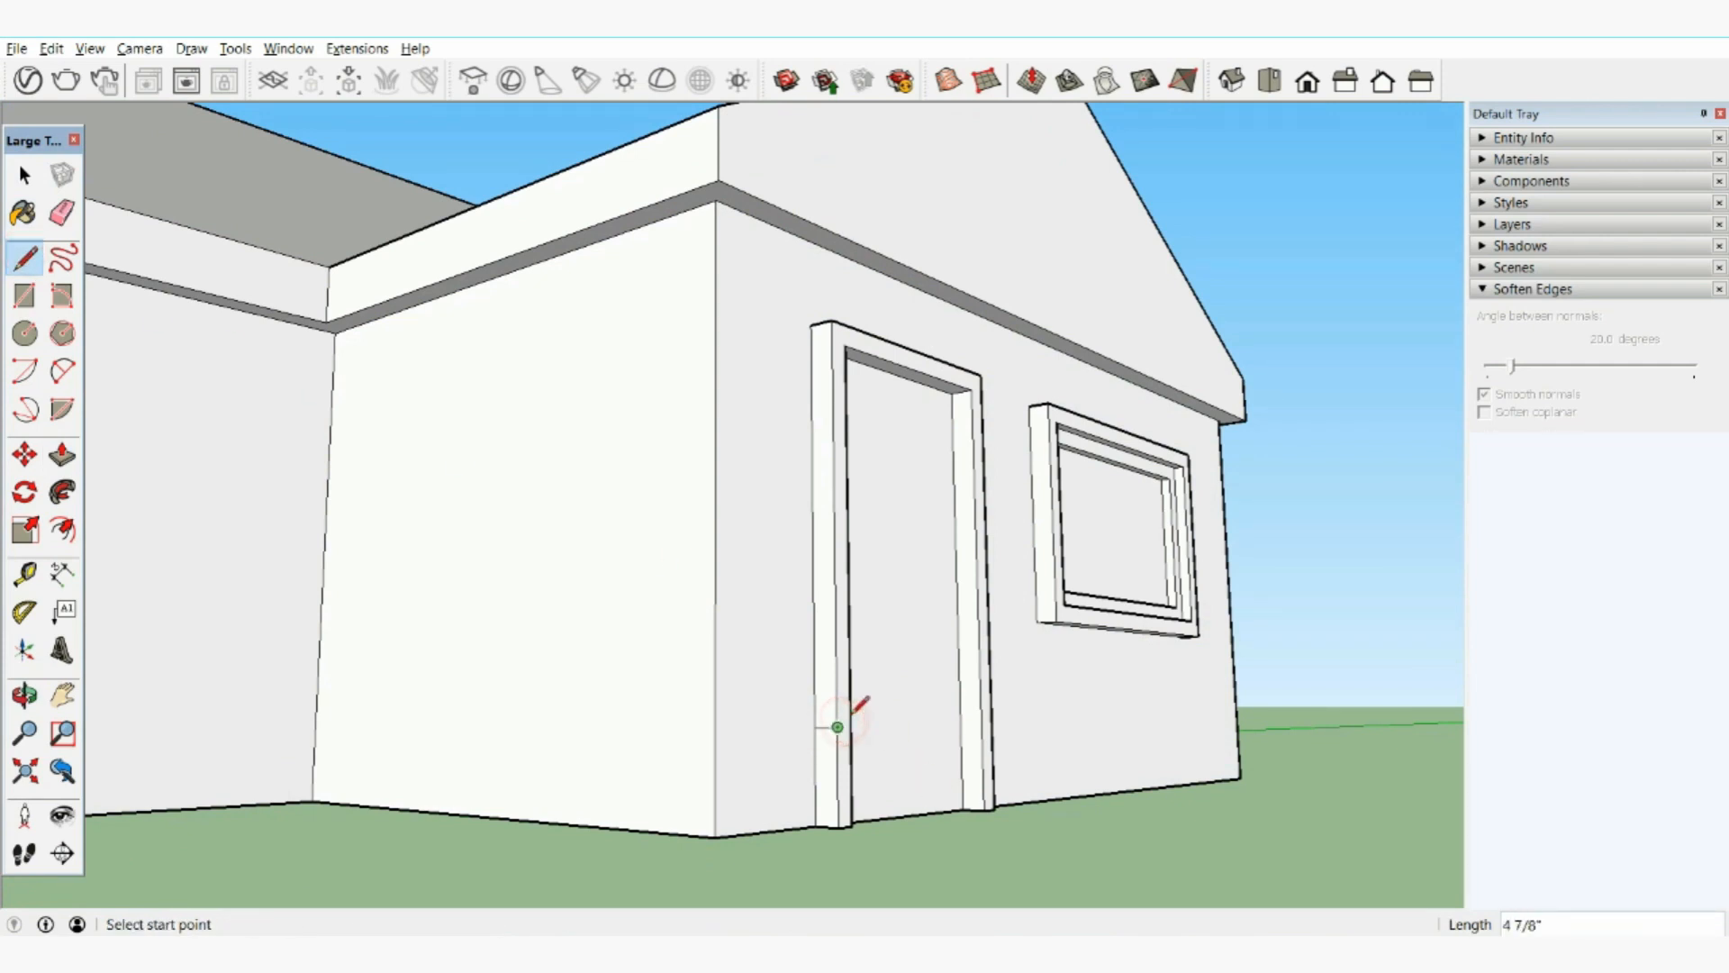
Try to Push/Pull the lower part of the door frame's side face about 2' 2 3/16" to the wall corner, and undo it.
left_click(62, 455)
left_click_drag(827, 765, 722, 774)
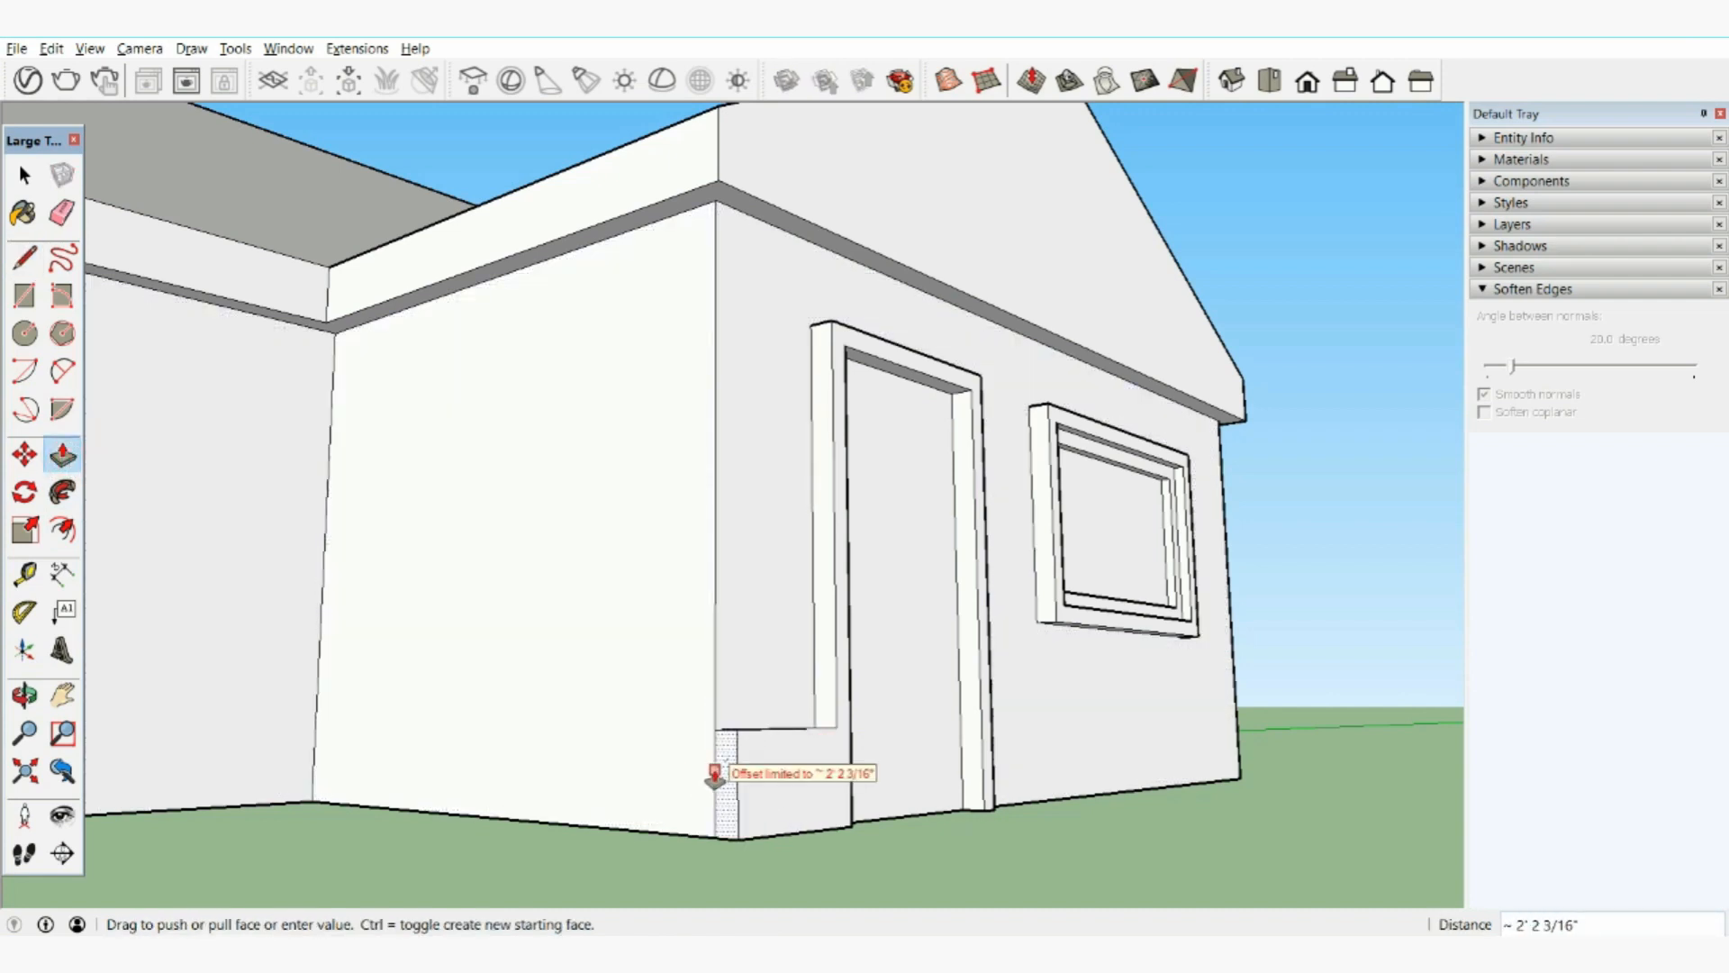
left_click_drag(563, 755, 567, 754)
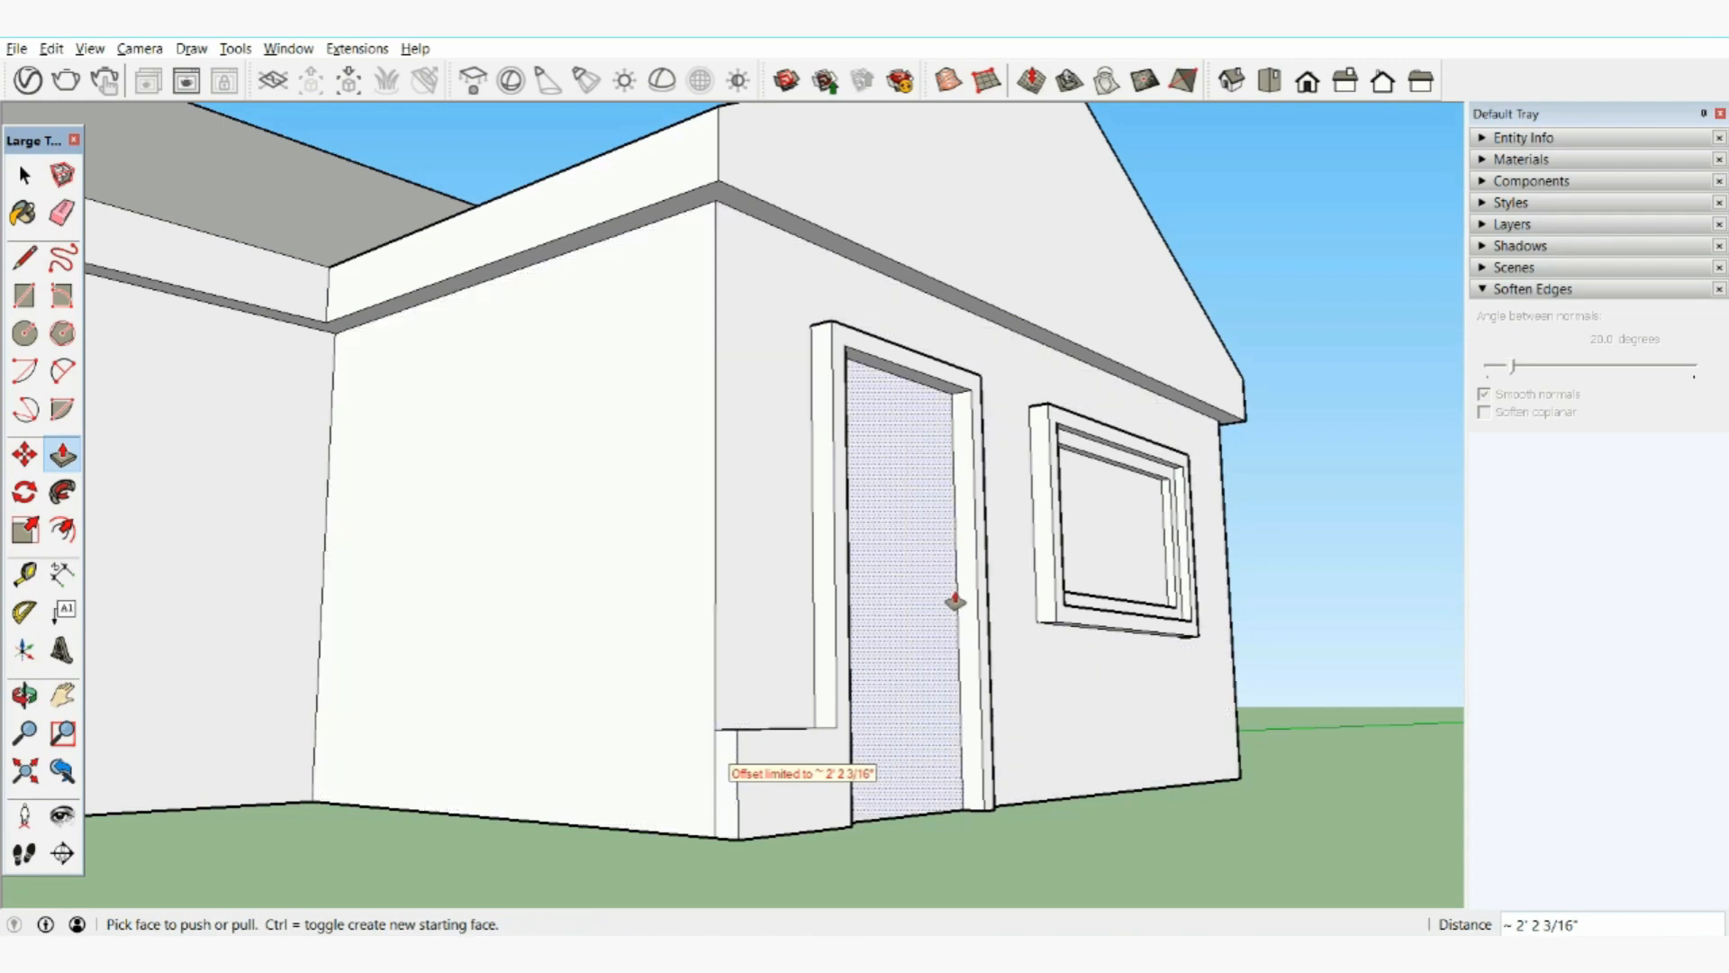
middle_click_drag(958, 598, 775, 594)
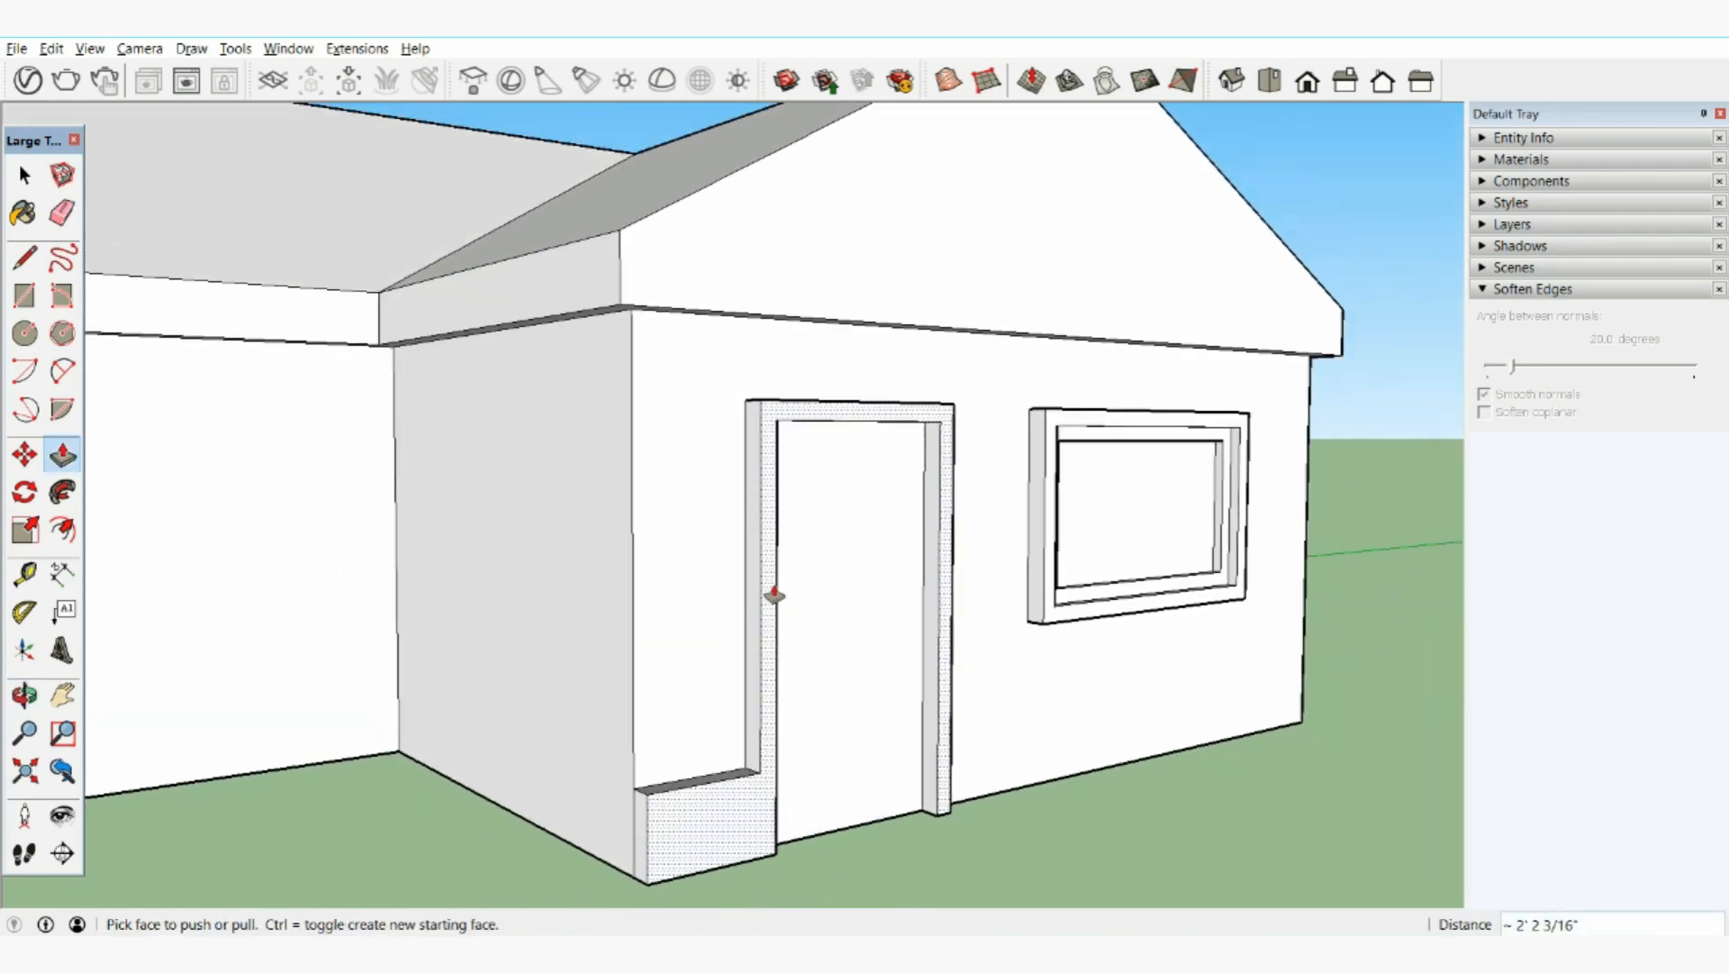
left_click(52, 49)
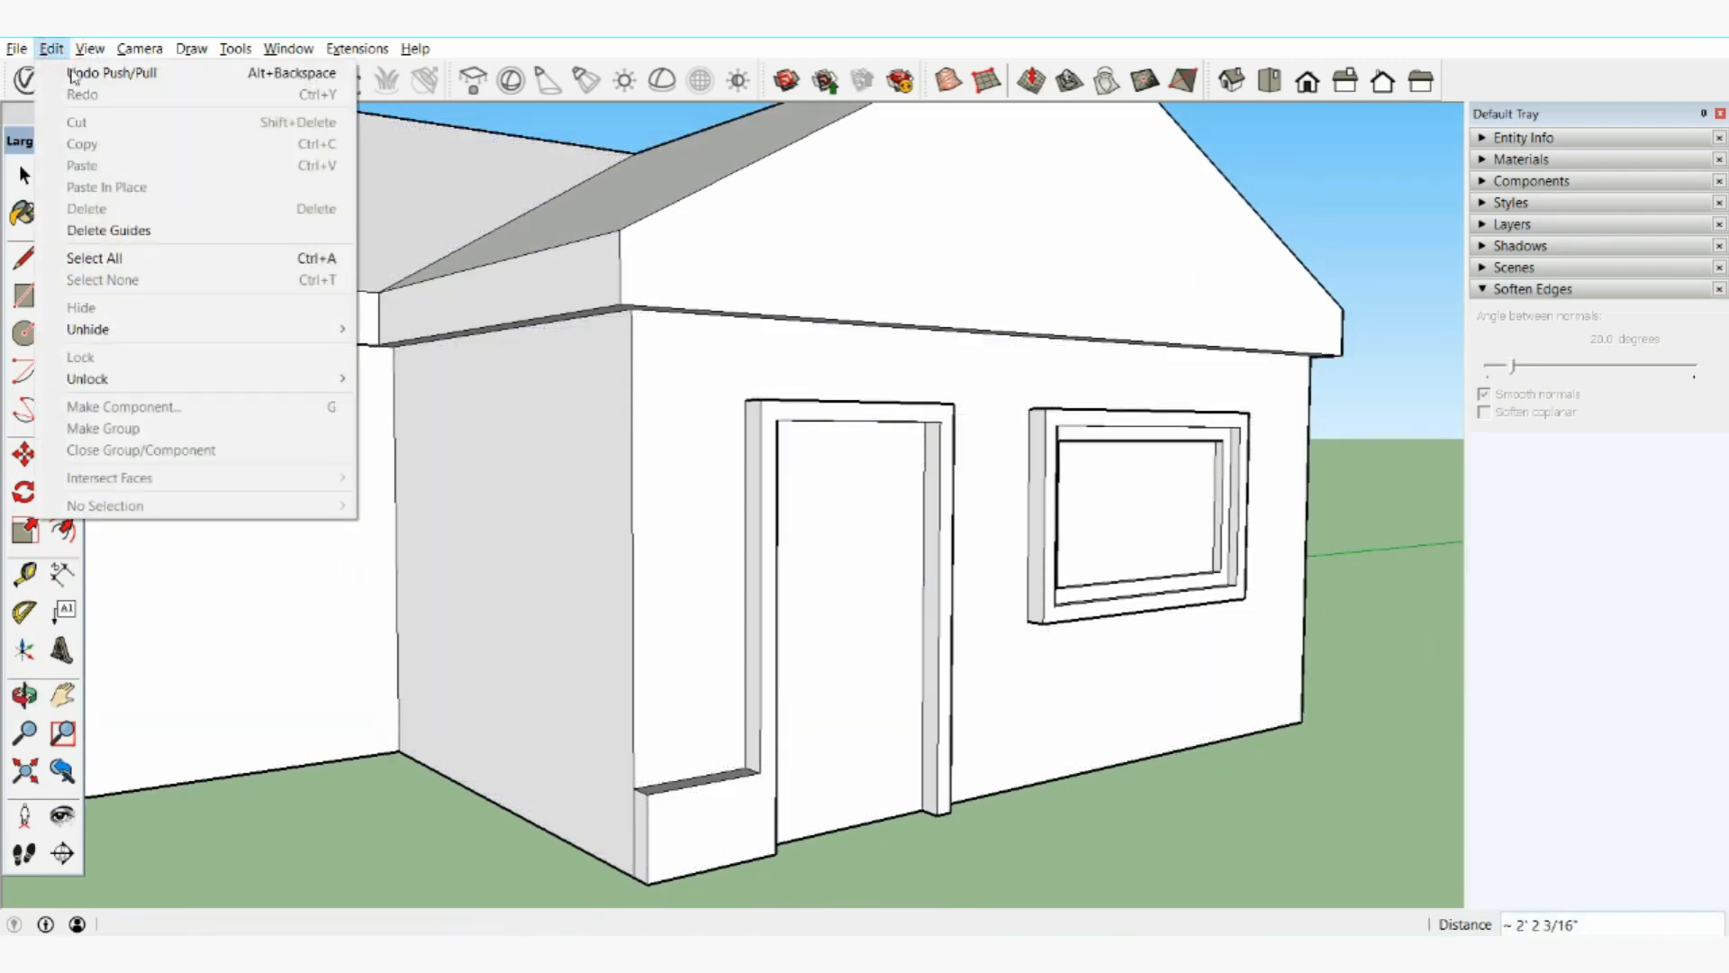
left_click(85, 72)
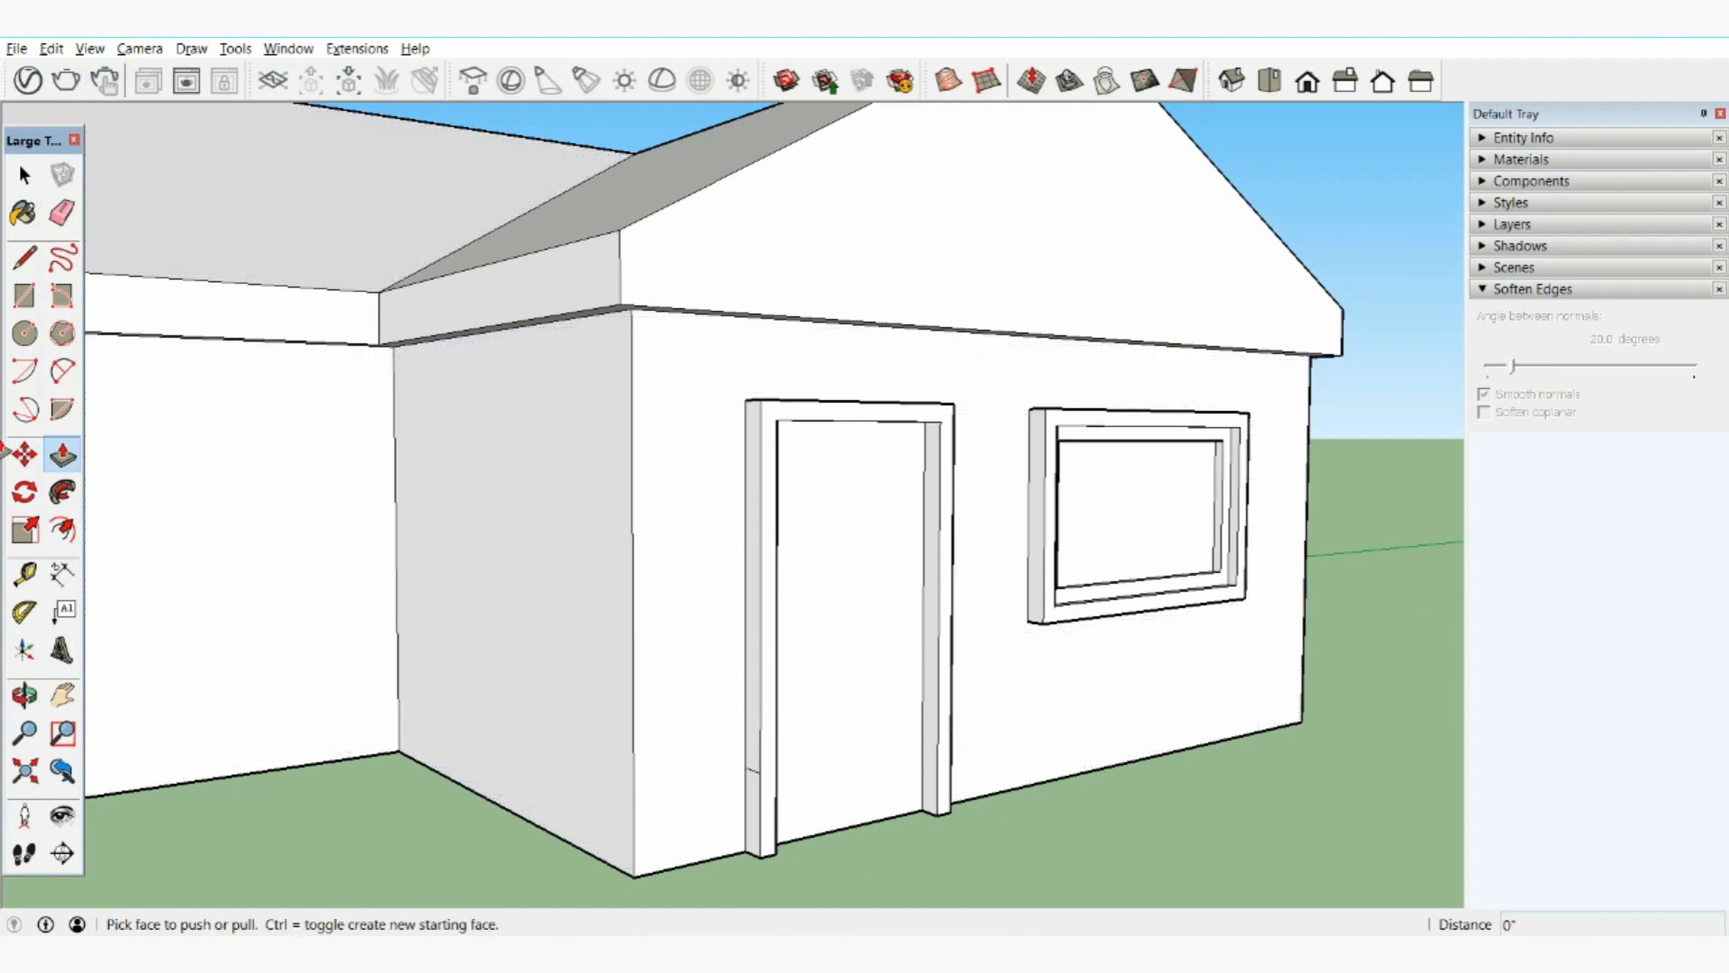
Extrude the lower door frame side face with Follow Me along the base of the wall and around the corner to form a plinth.
left_click(62, 529)
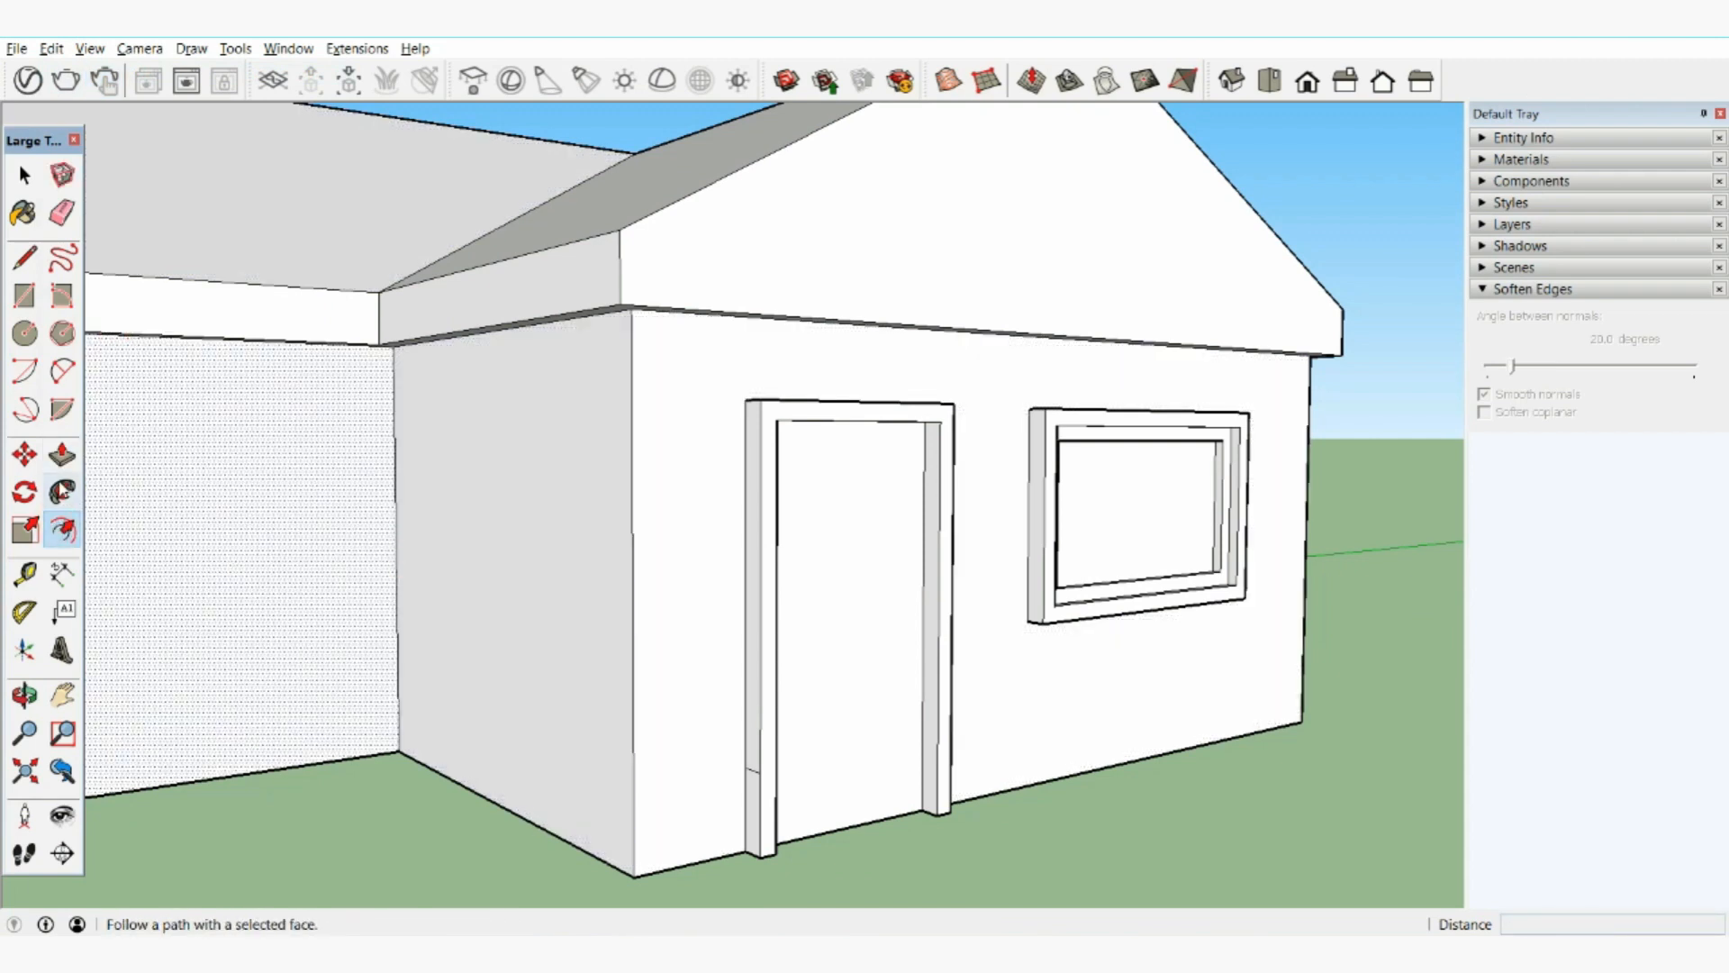
left_click(63, 491)
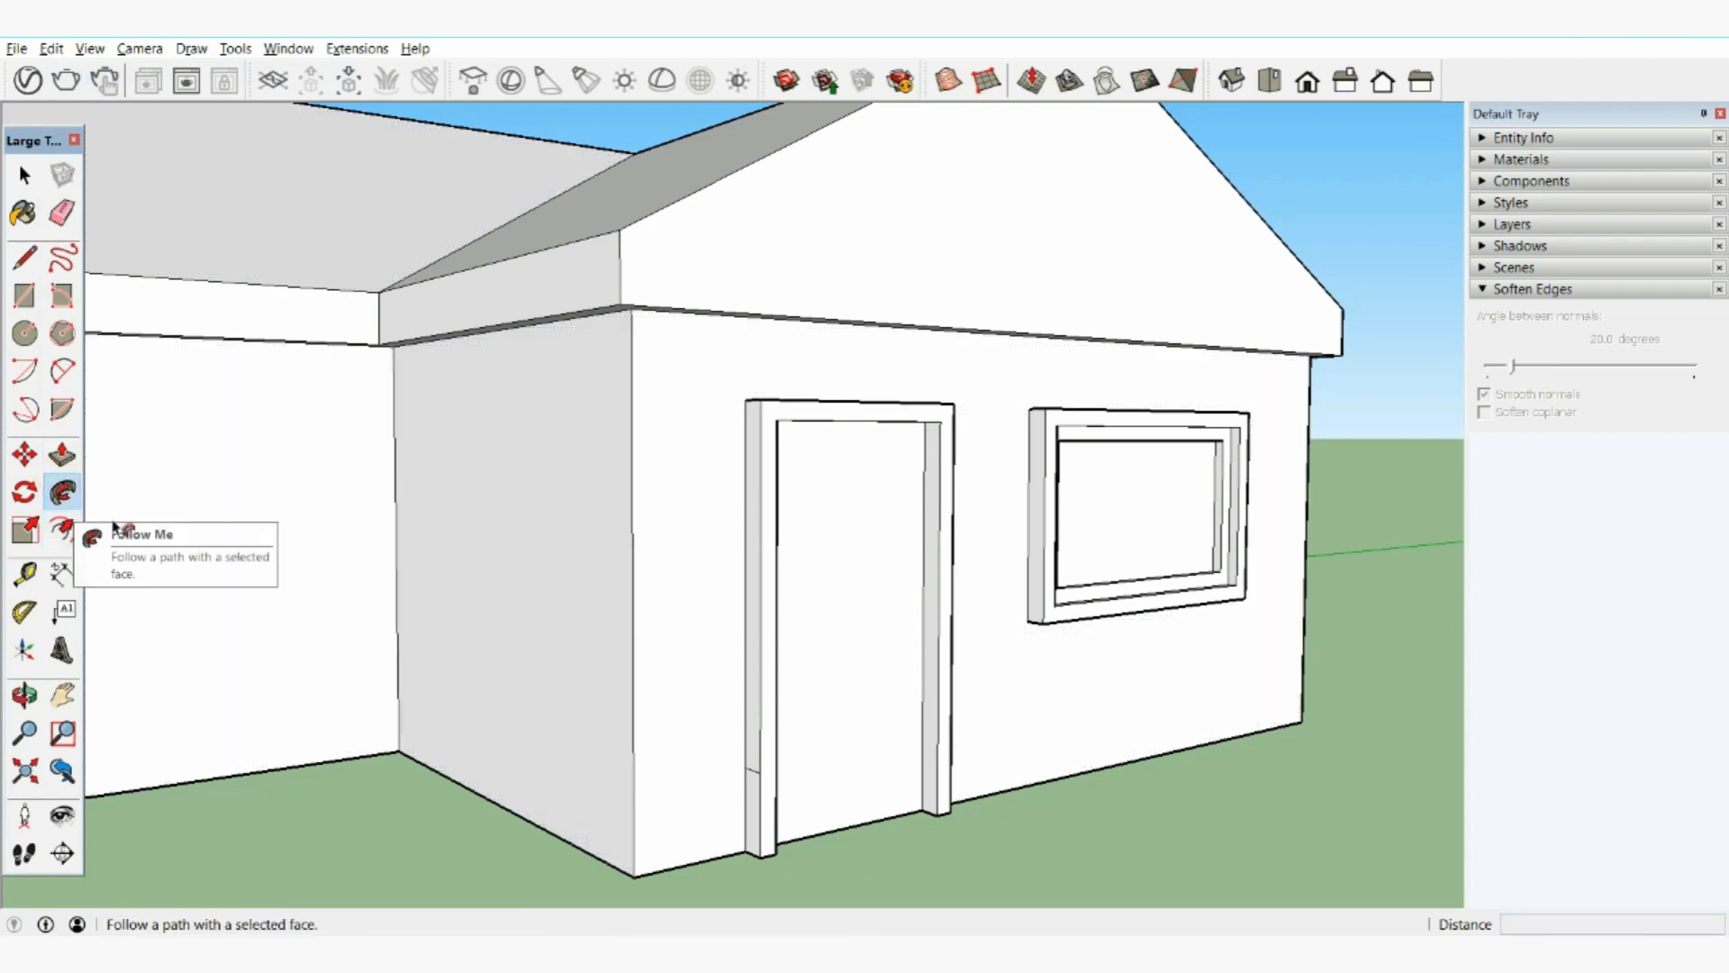
mouse_move(752, 828)
left_mouse_down()
mouse_move(718, 822)
mouse_move(757, 815)
left_mouse_up()
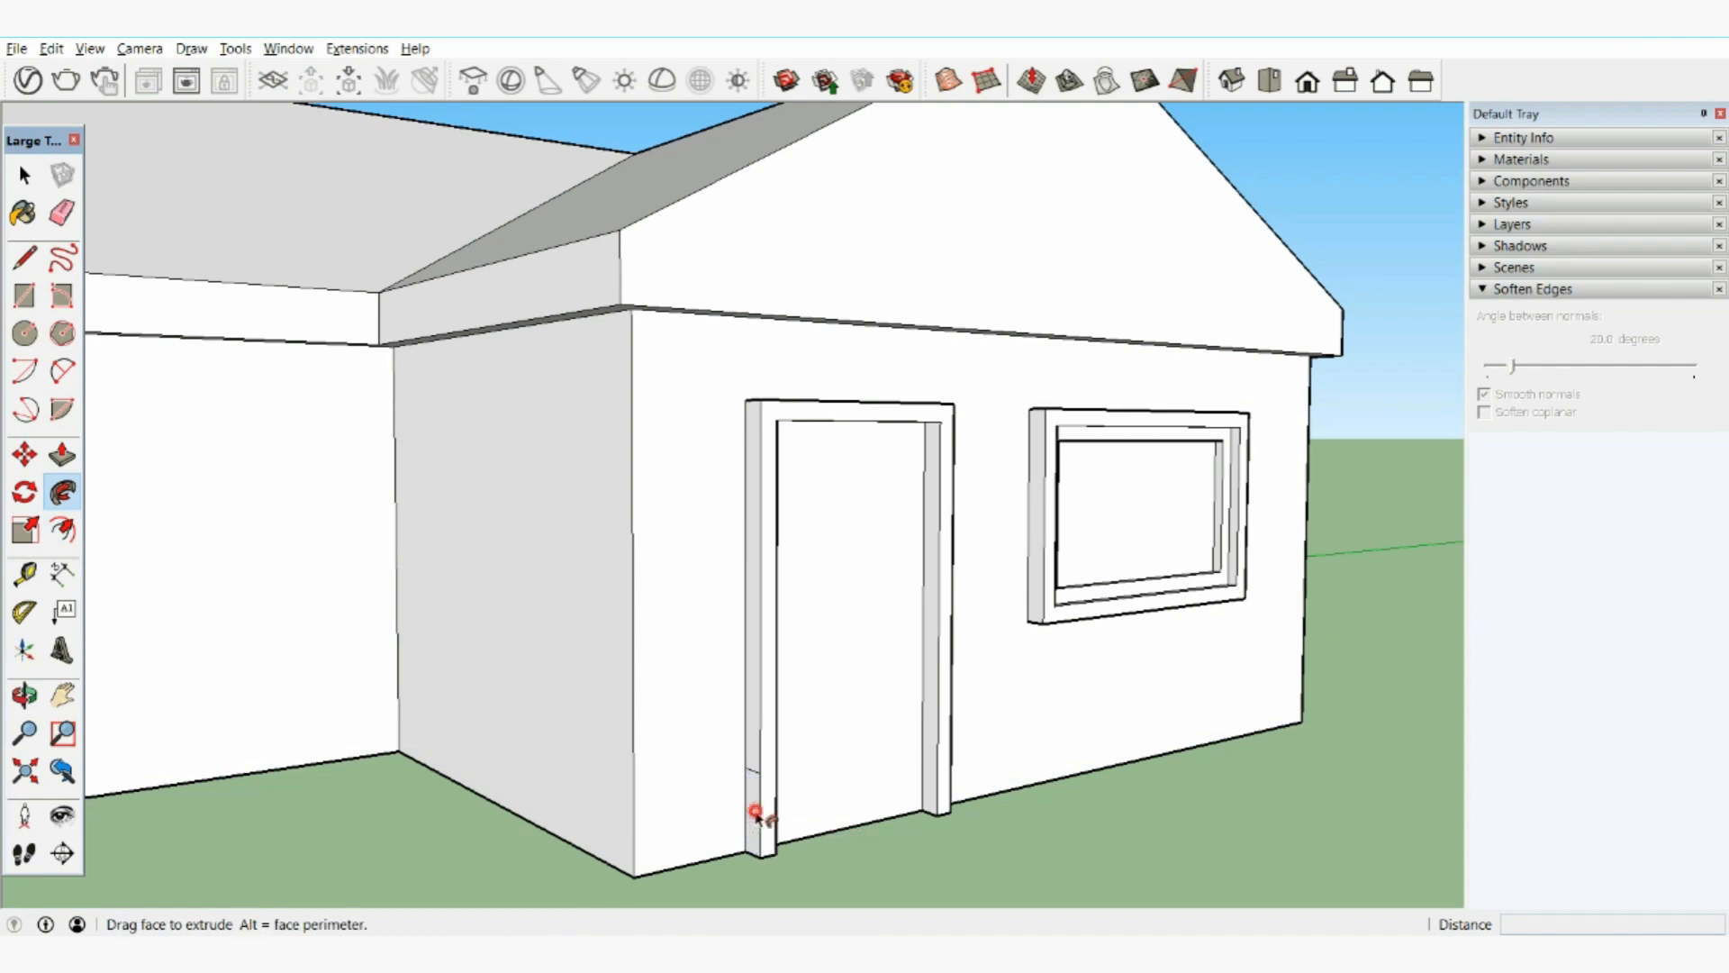
key("Escape")
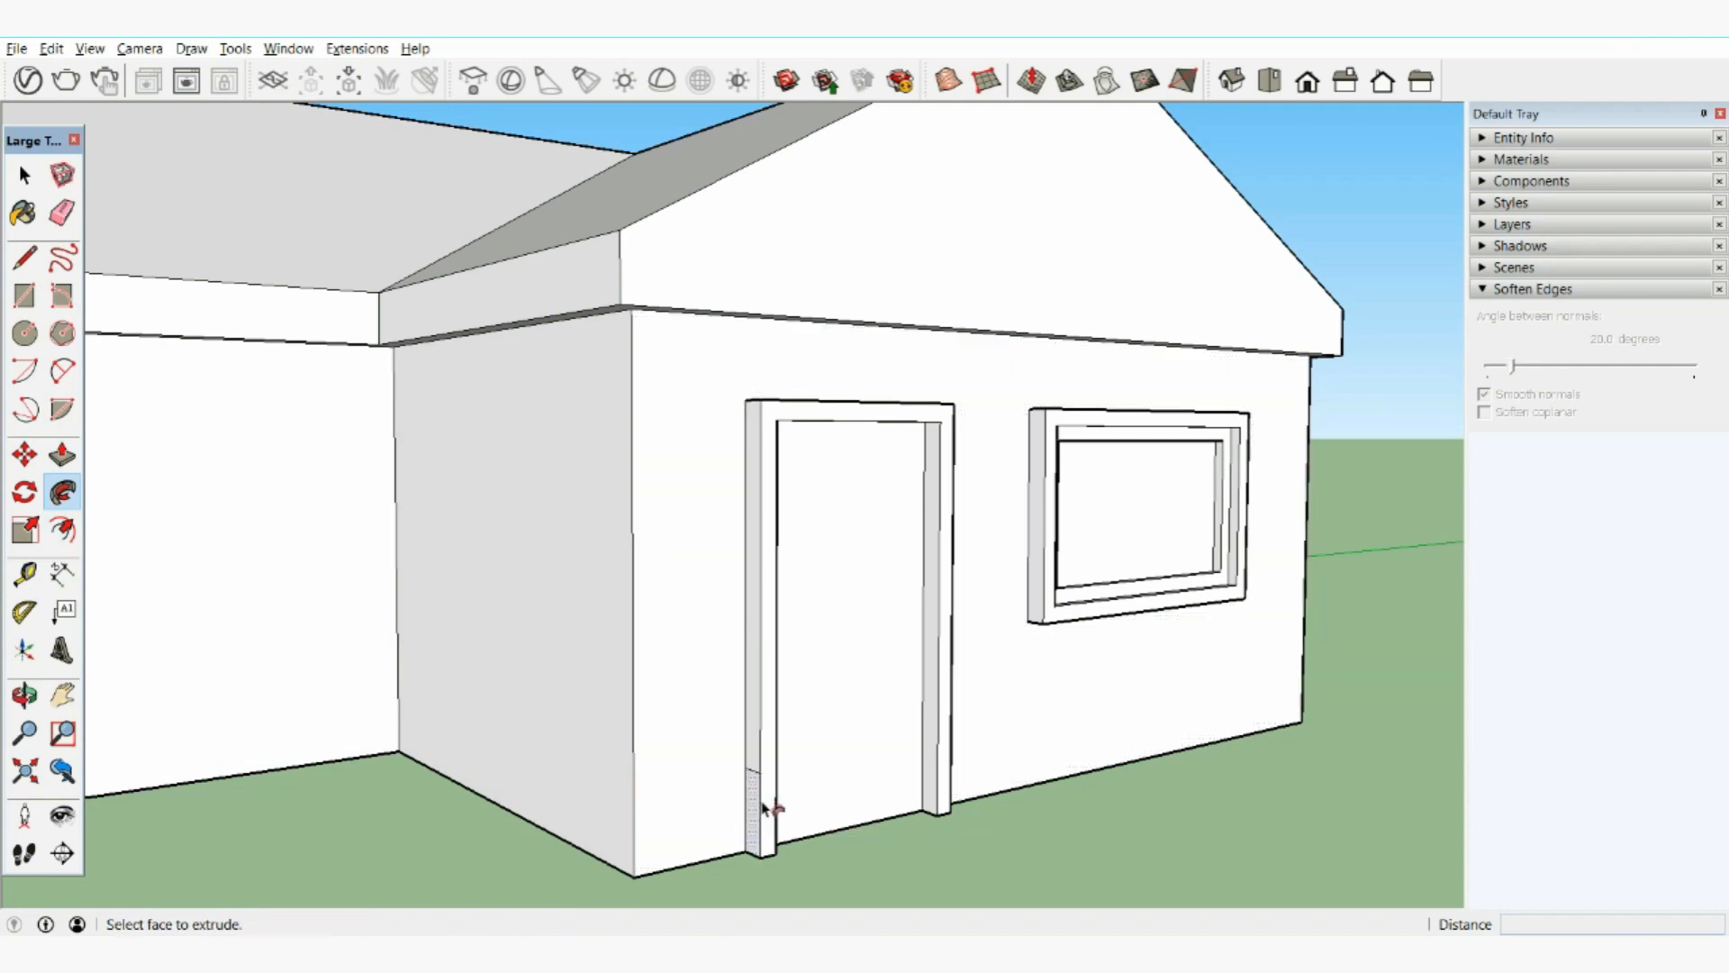
left_click(751, 802)
mouse_move(738, 815)
left_mouse_down()
mouse_move(695, 791)
mouse_move(617, 822)
mouse_move(671, 789)
mouse_move(644, 686)
mouse_move(695, 887)
mouse_move(699, 857)
mouse_move(595, 848)
mouse_move(416, 755)
mouse_move(401, 714)
mouse_move(410, 455)
mouse_move(396, 721)
mouse_move(191, 753)
mouse_move(144, 687)
mouse_move(259, 486)
left_mouse_up()
mouse_move(685, 645)
middle_mouse_down()
mouse_move(980, 652)
mouse_move(683, 645)
middle_mouse_up()
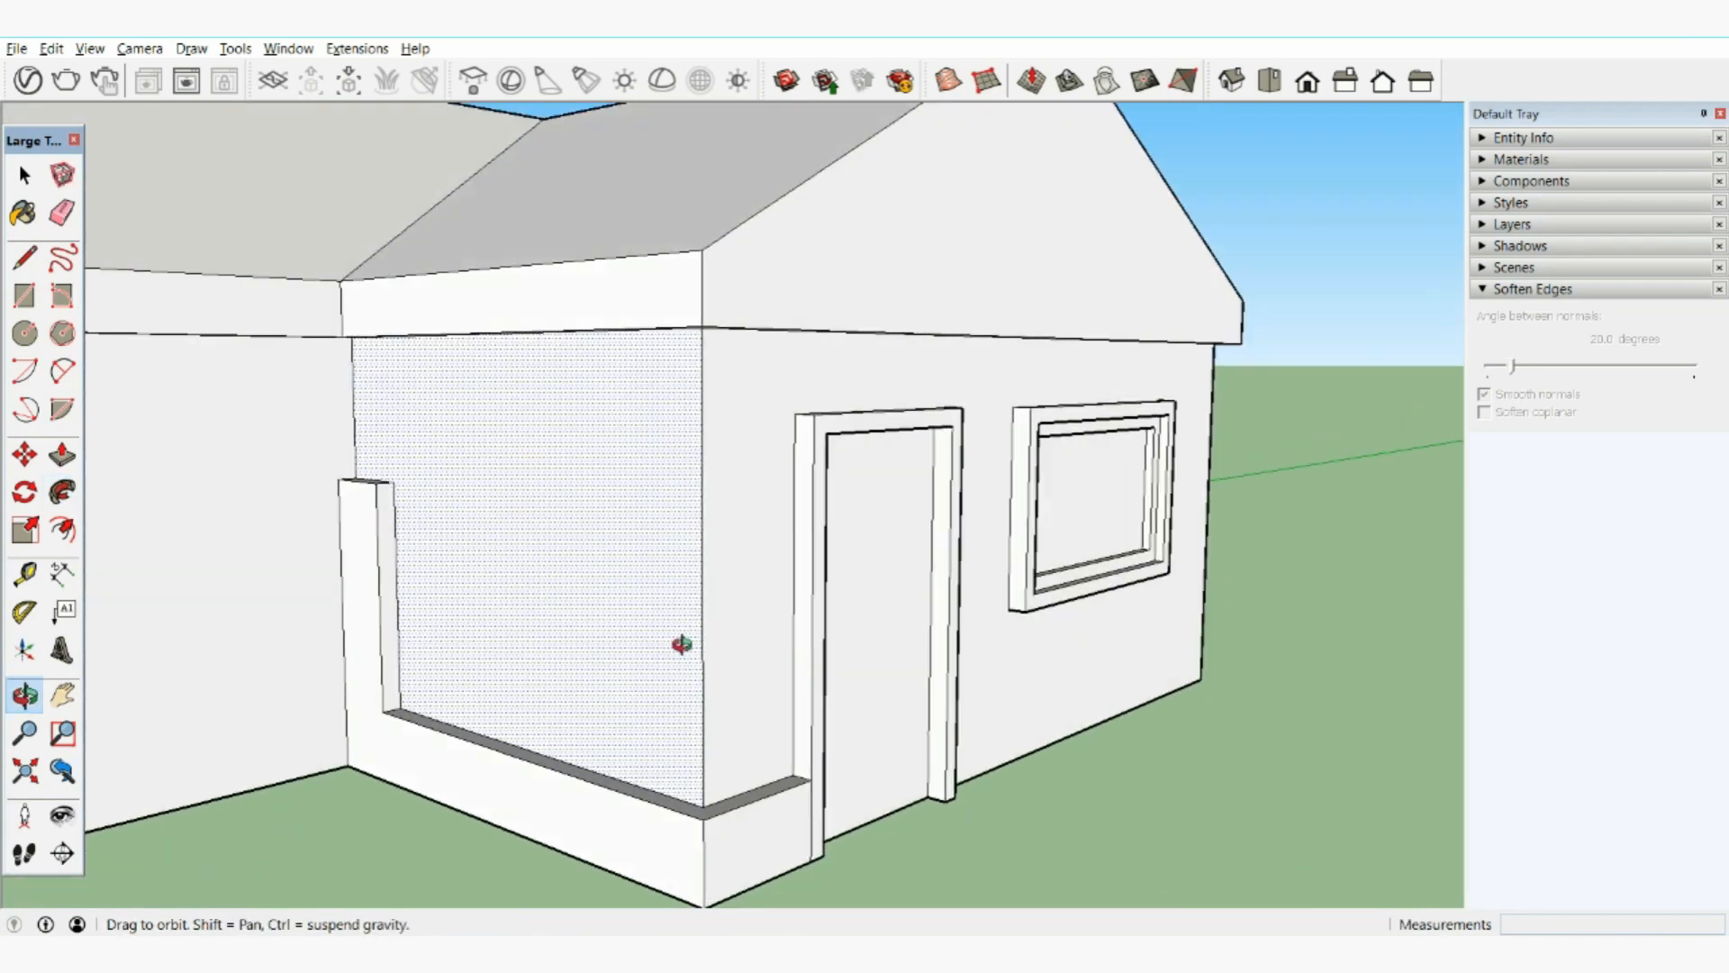
Undo the last Follow Me extrusion of the plinth.
left_click(72, 47)
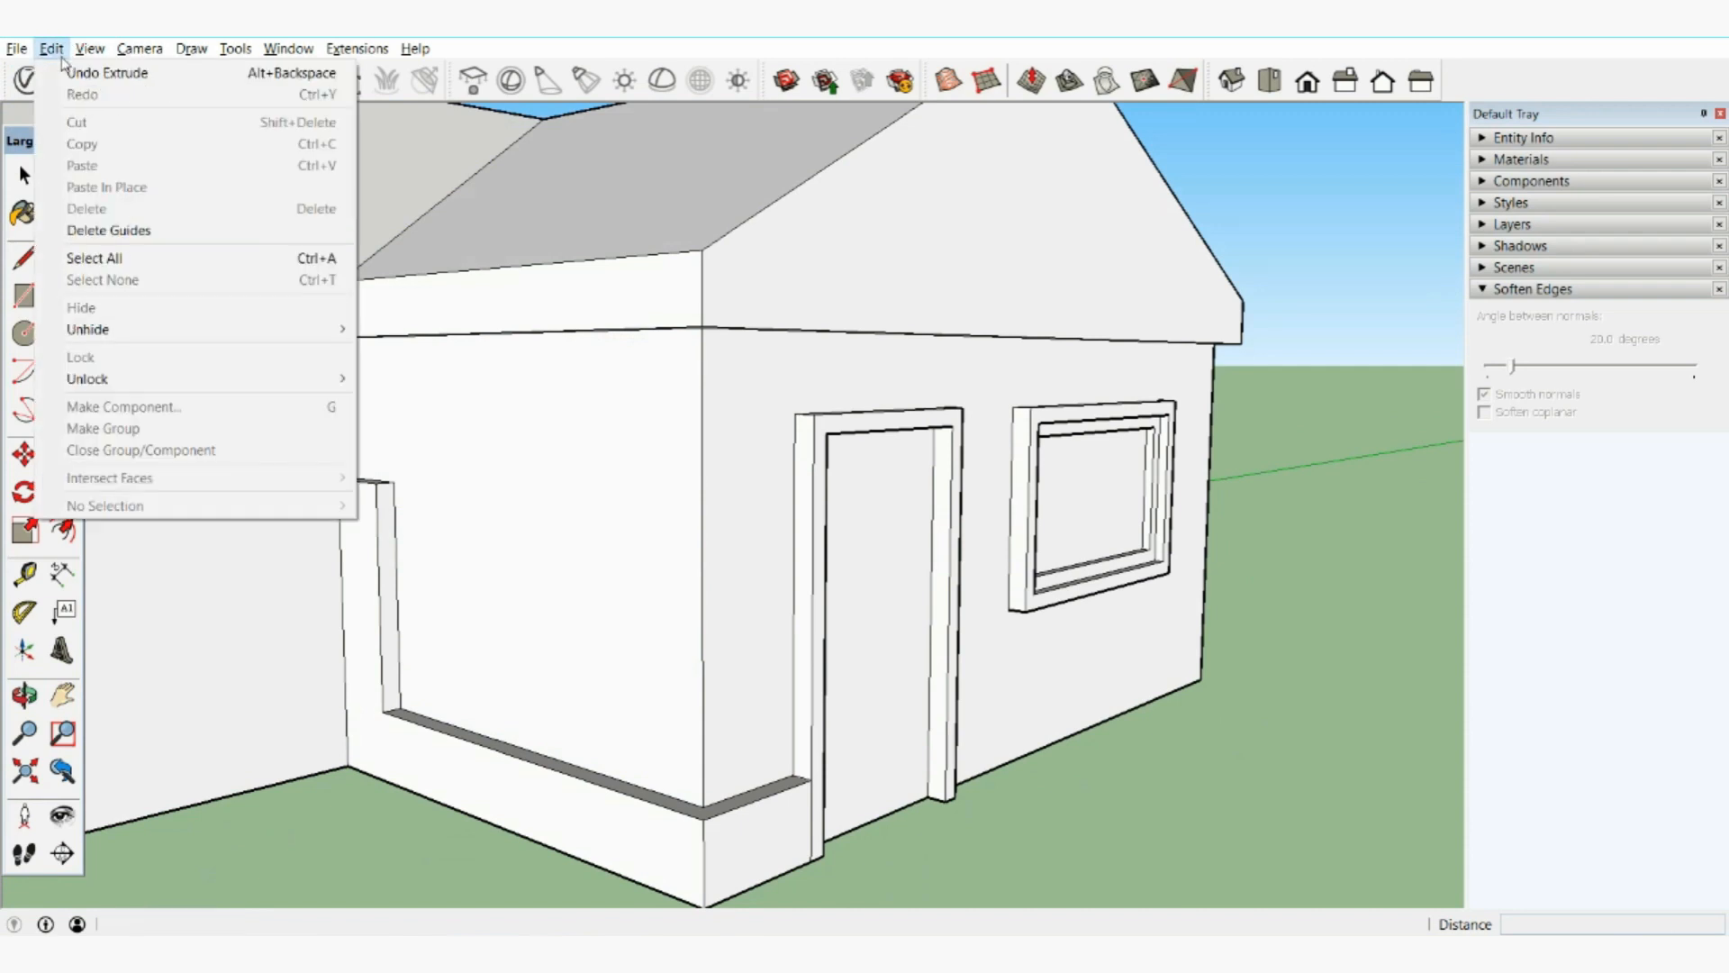
left_click(83, 73)
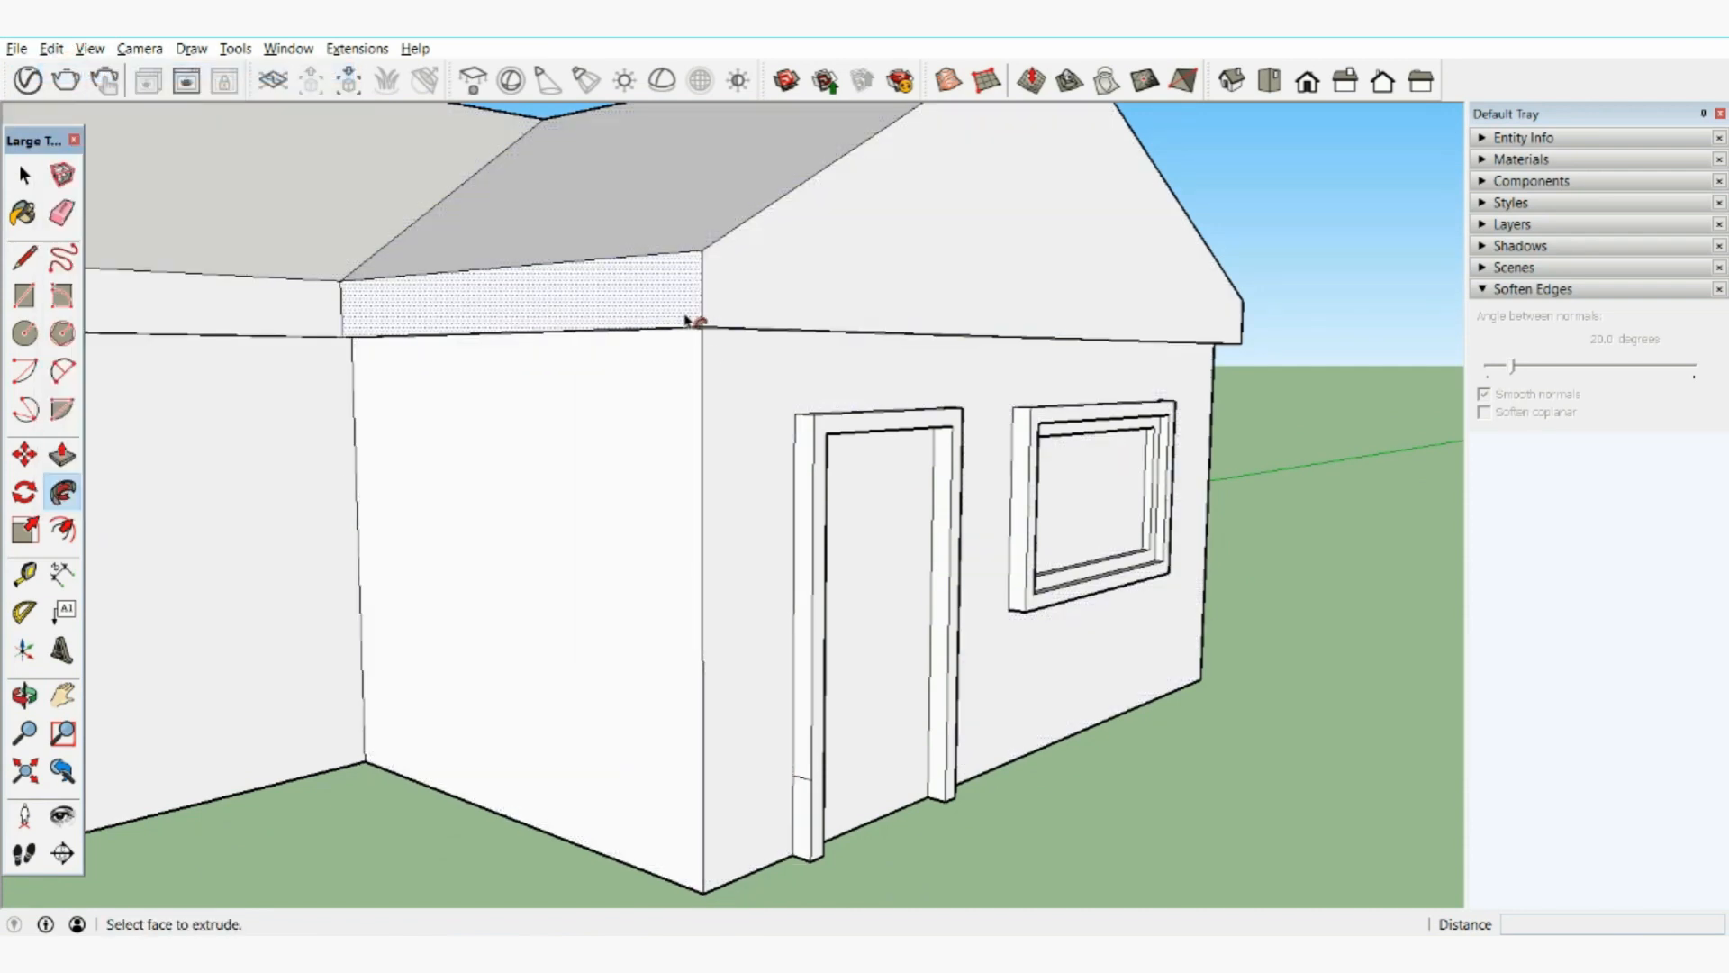
Try to extrude the lower door frame side face with Follow Me by tracing the whole base perimeter to the door's other side, and undo it.
scroll(694, 374, "down", 5)
middle_click_drag(632, 458, 625, 77)
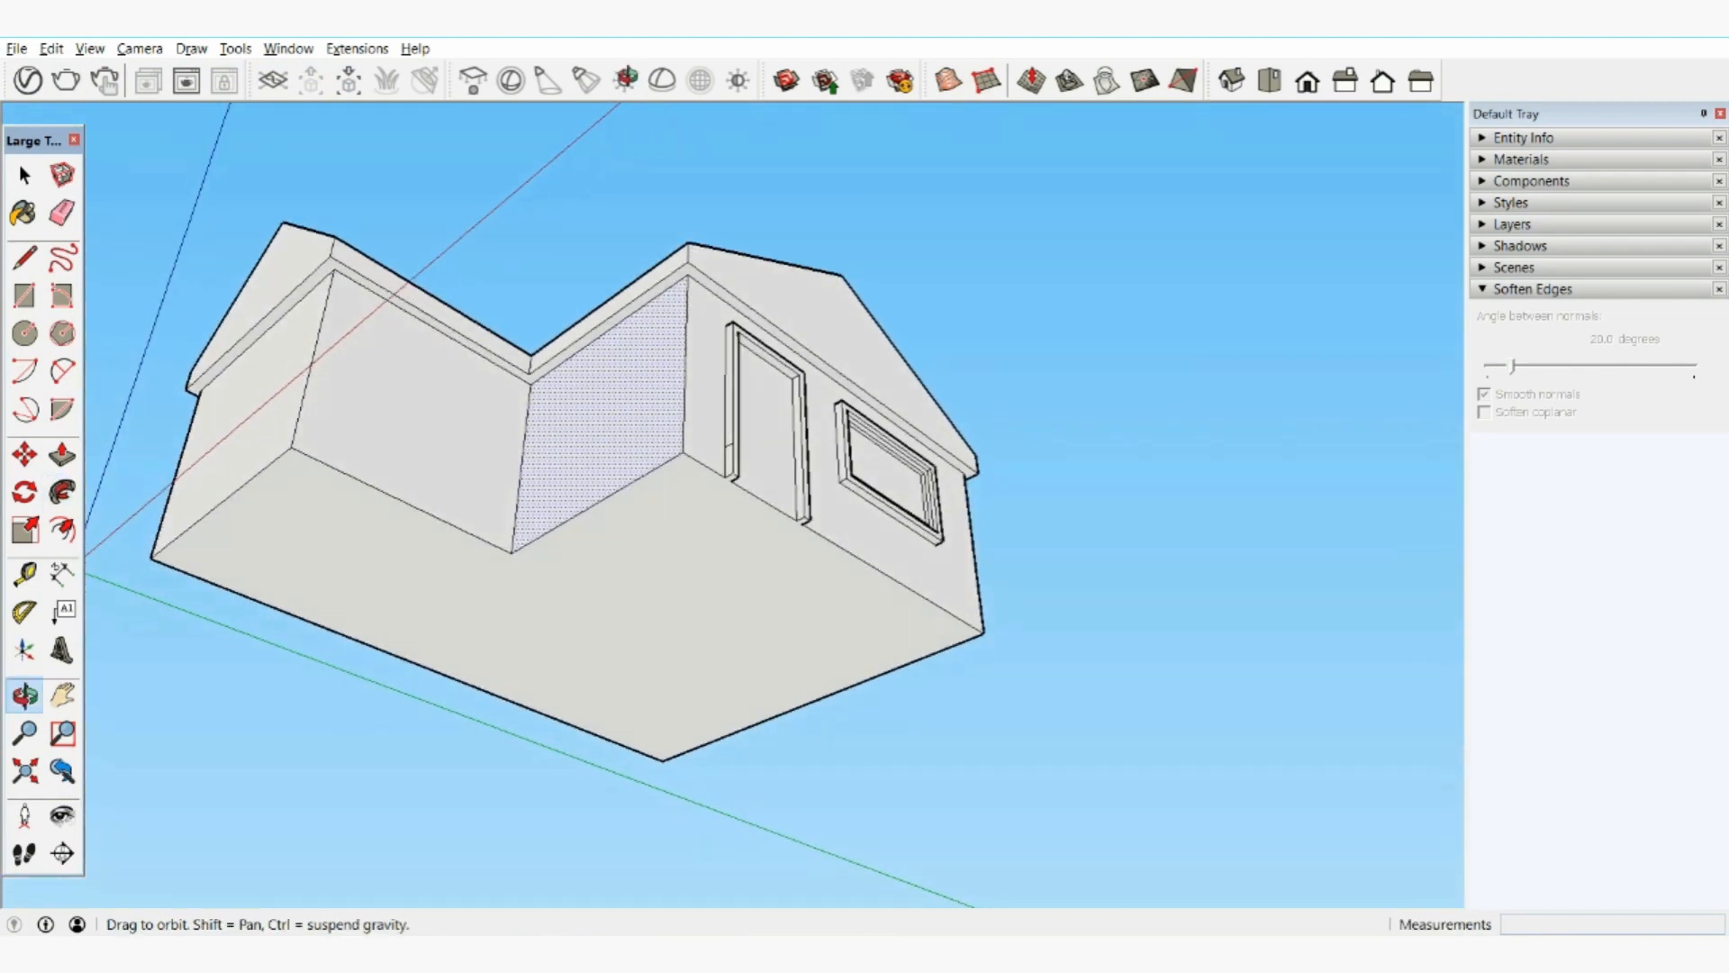
mouse_move(565, 504)
middle_mouse_down()
mouse_move(595, 340)
mouse_move(691, 267)
mouse_move(797, 383)
middle_mouse_up()
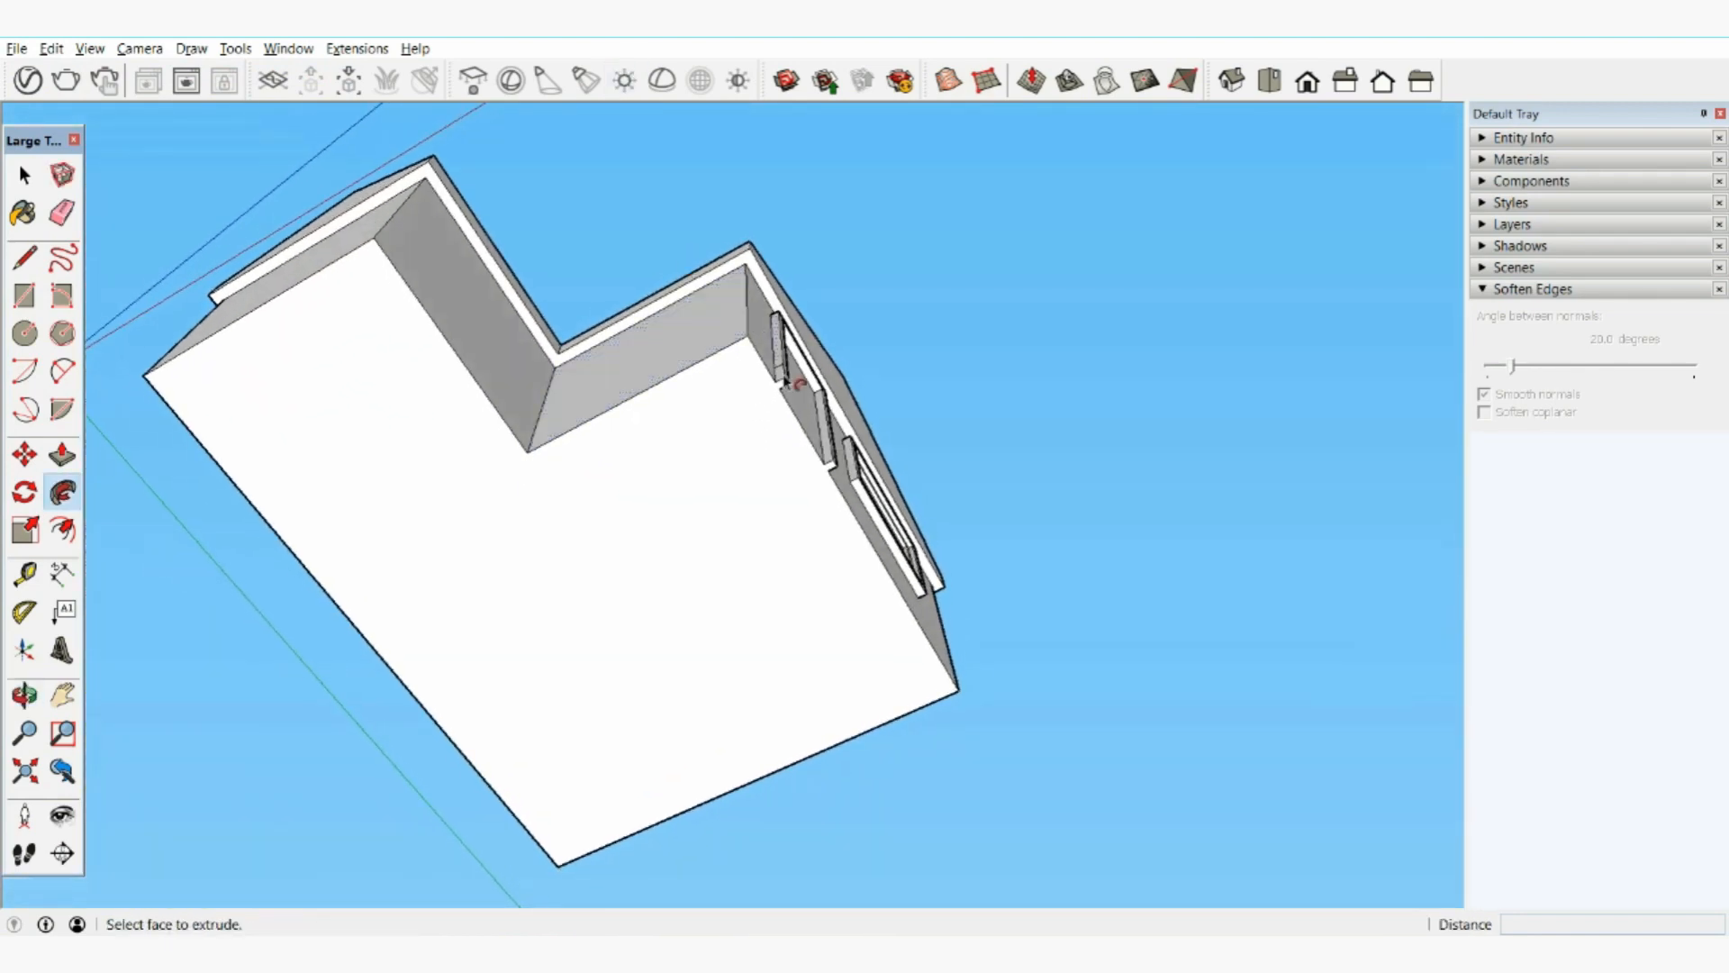
left_click(780, 370)
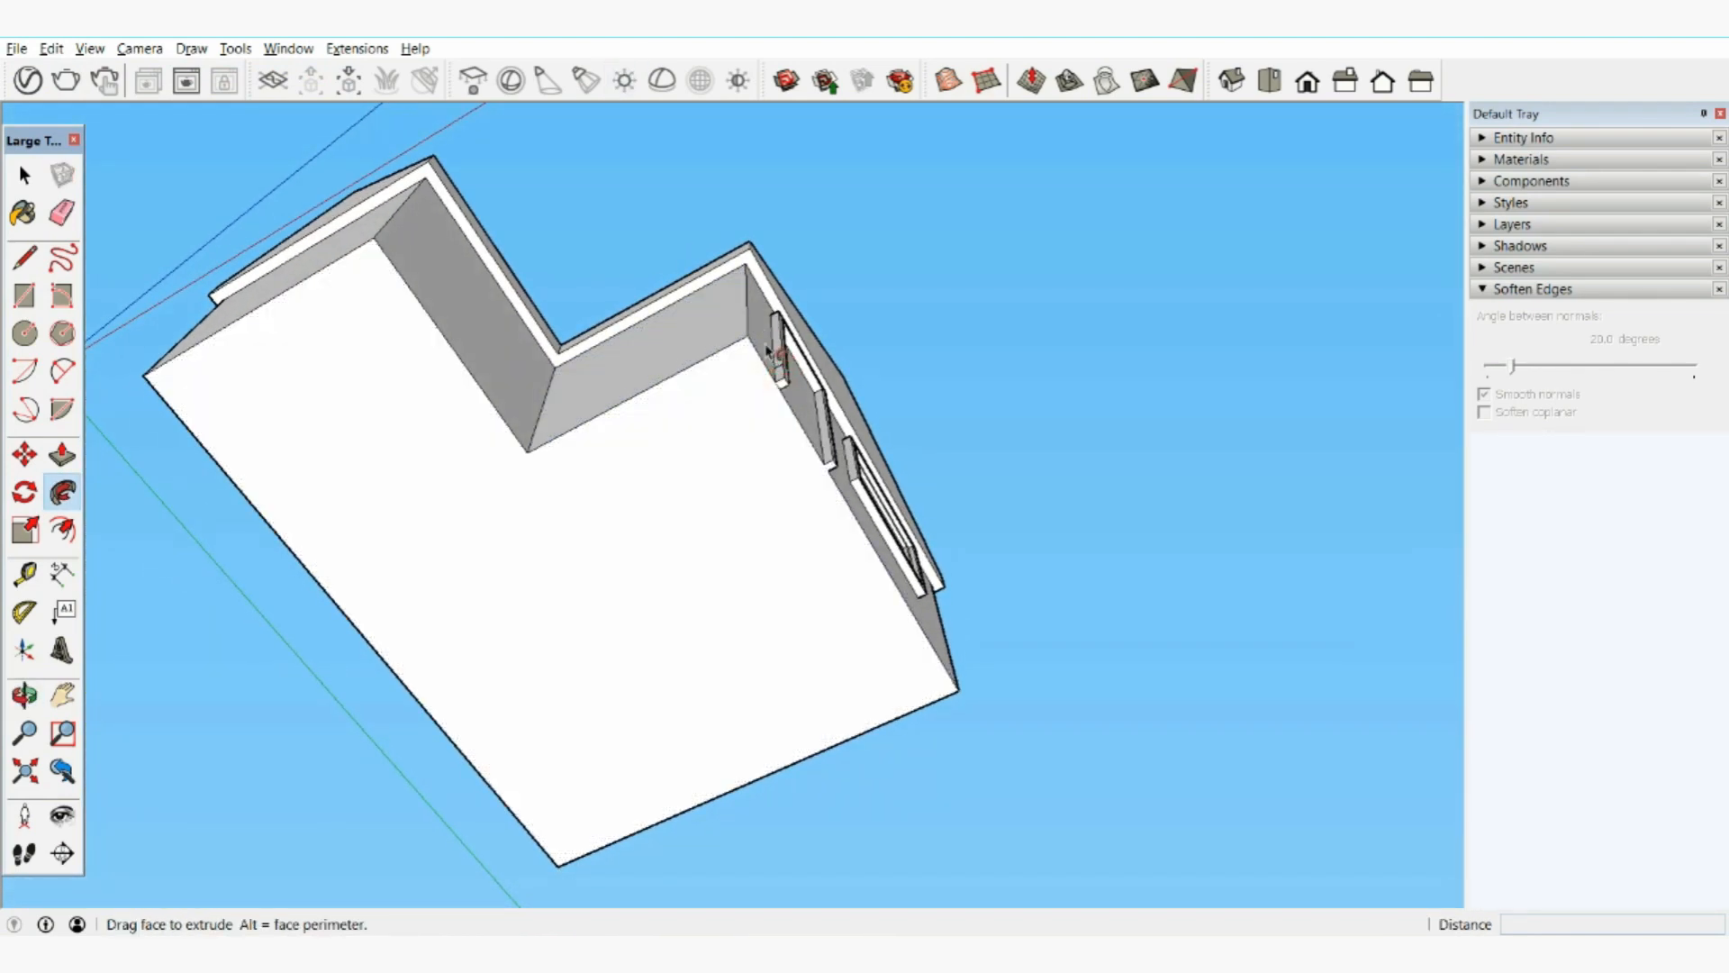
mouse_move(627, 376)
left_mouse_down()
mouse_move(474, 409)
mouse_move(336, 262)
mouse_move(177, 335)
left_mouse_up()
mouse_move(134, 425)
left_mouse_down()
mouse_move(228, 478)
mouse_move(506, 792)
left_mouse_up()
mouse_move(531, 822)
left_mouse_down()
mouse_move(625, 856)
mouse_move(880, 772)
mouse_move(947, 710)
mouse_move(845, 571)
mouse_move(807, 498)
mouse_move(813, 464)
left_mouse_up()
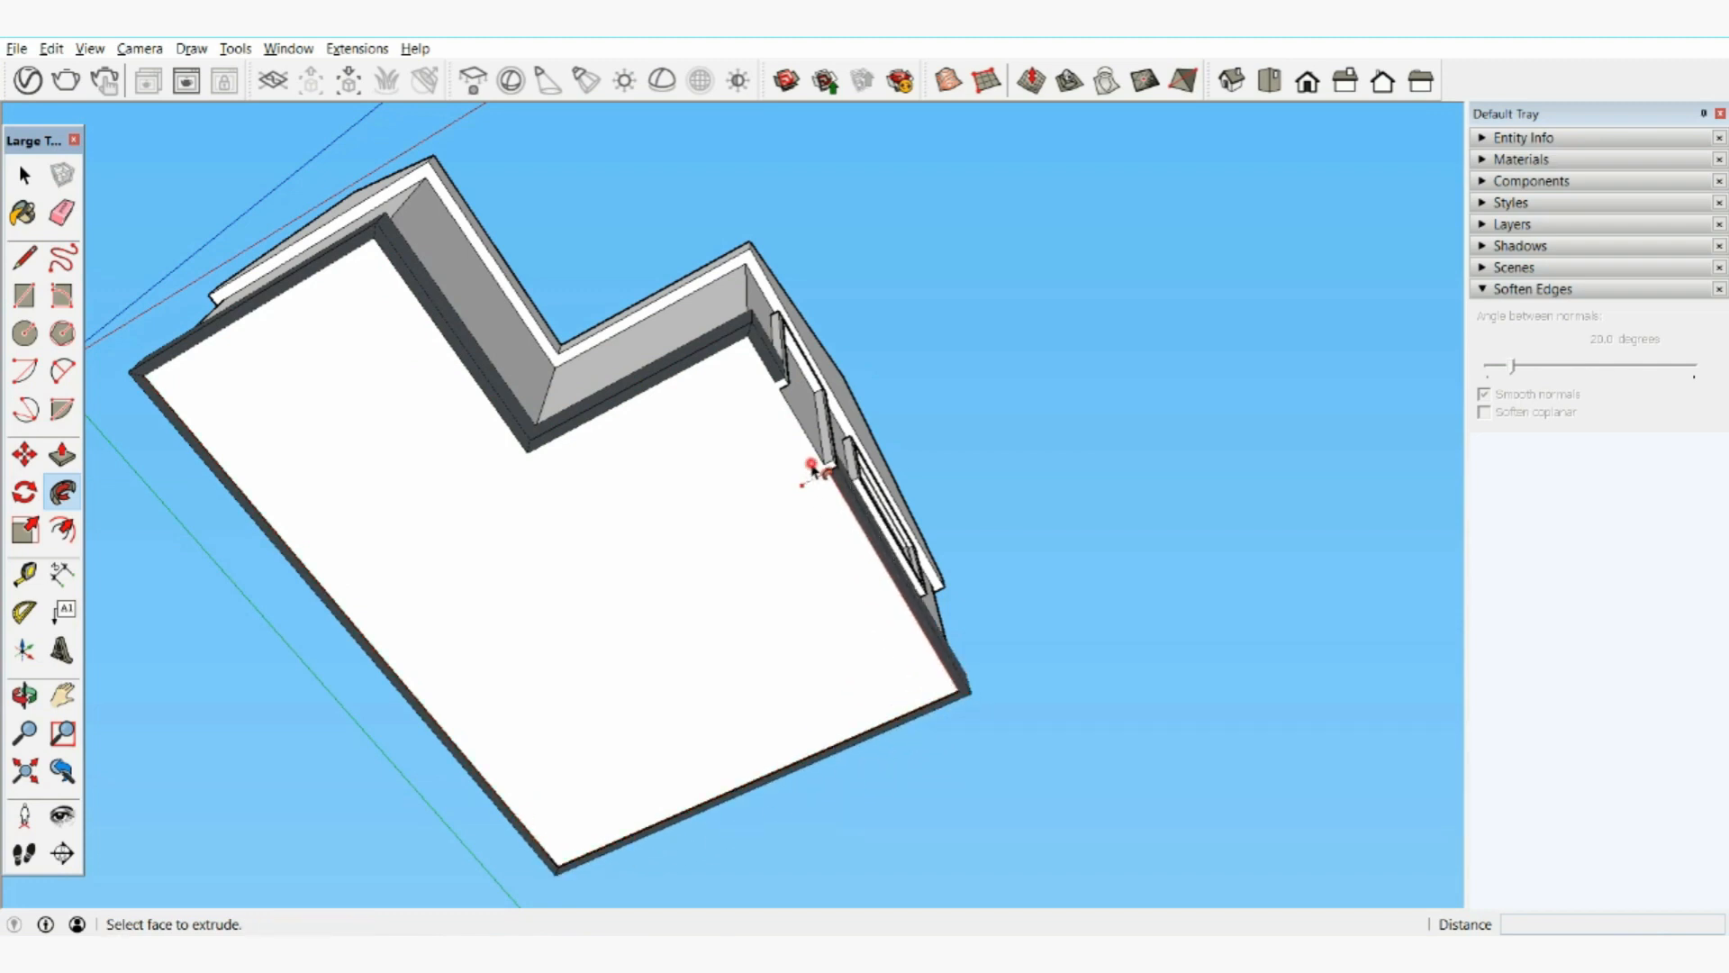
middle_click_drag(692, 394, 593, 809)
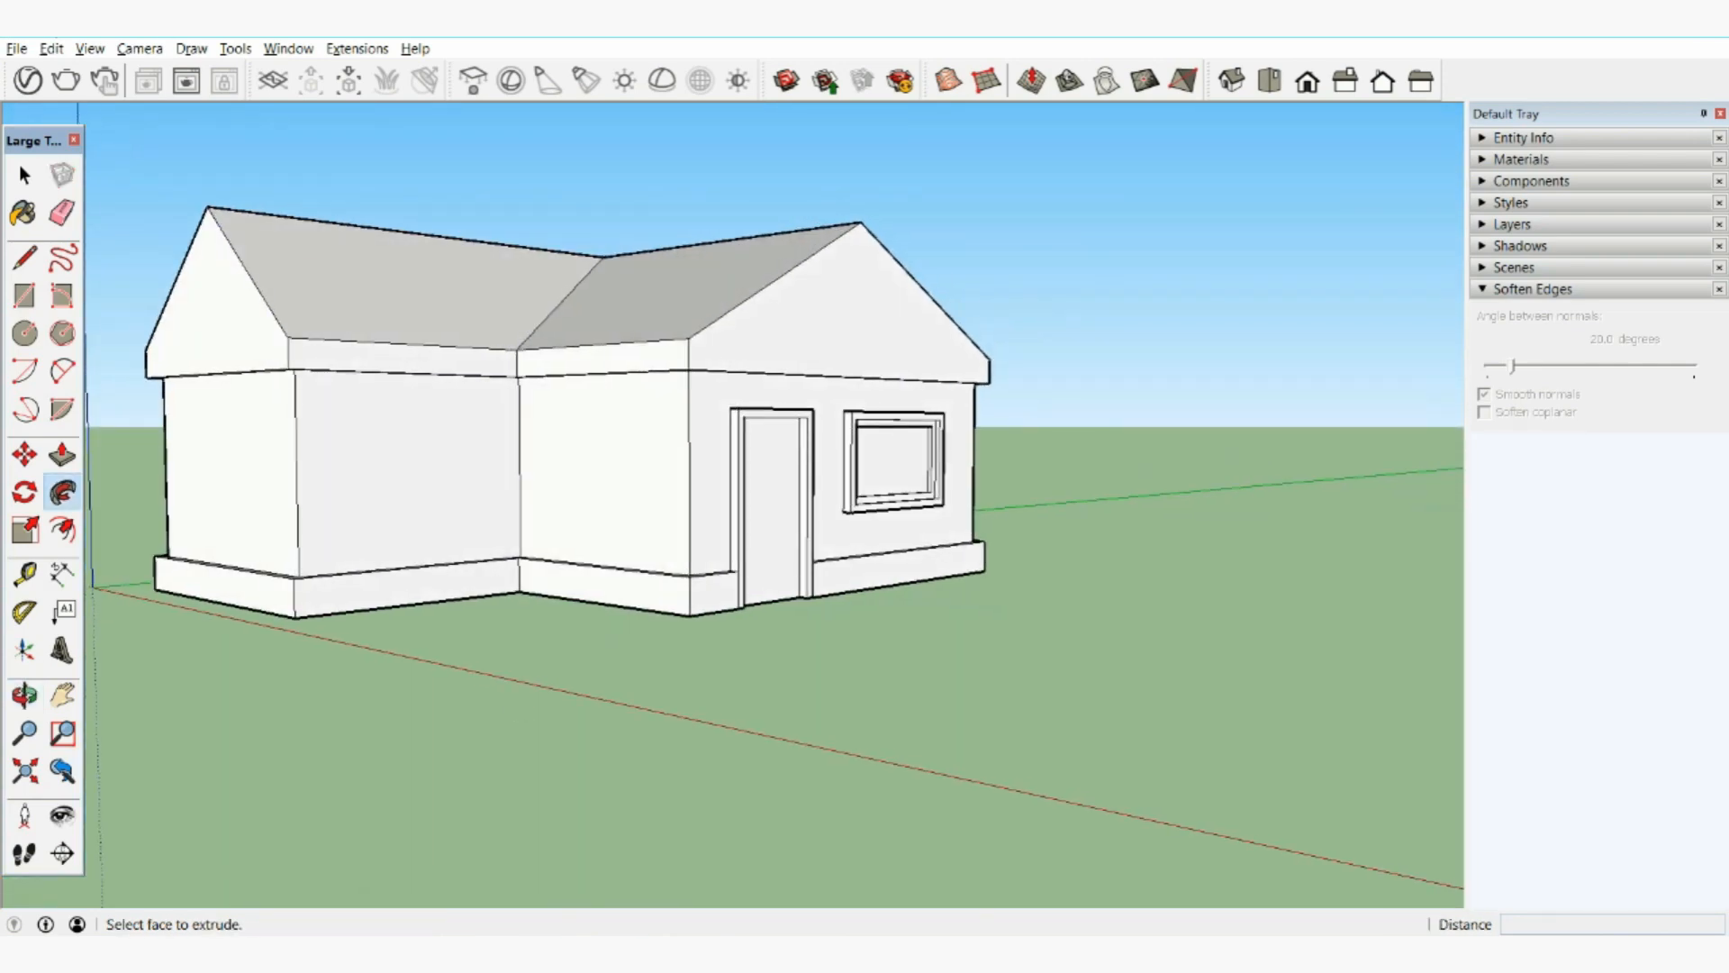
left_click(45, 47)
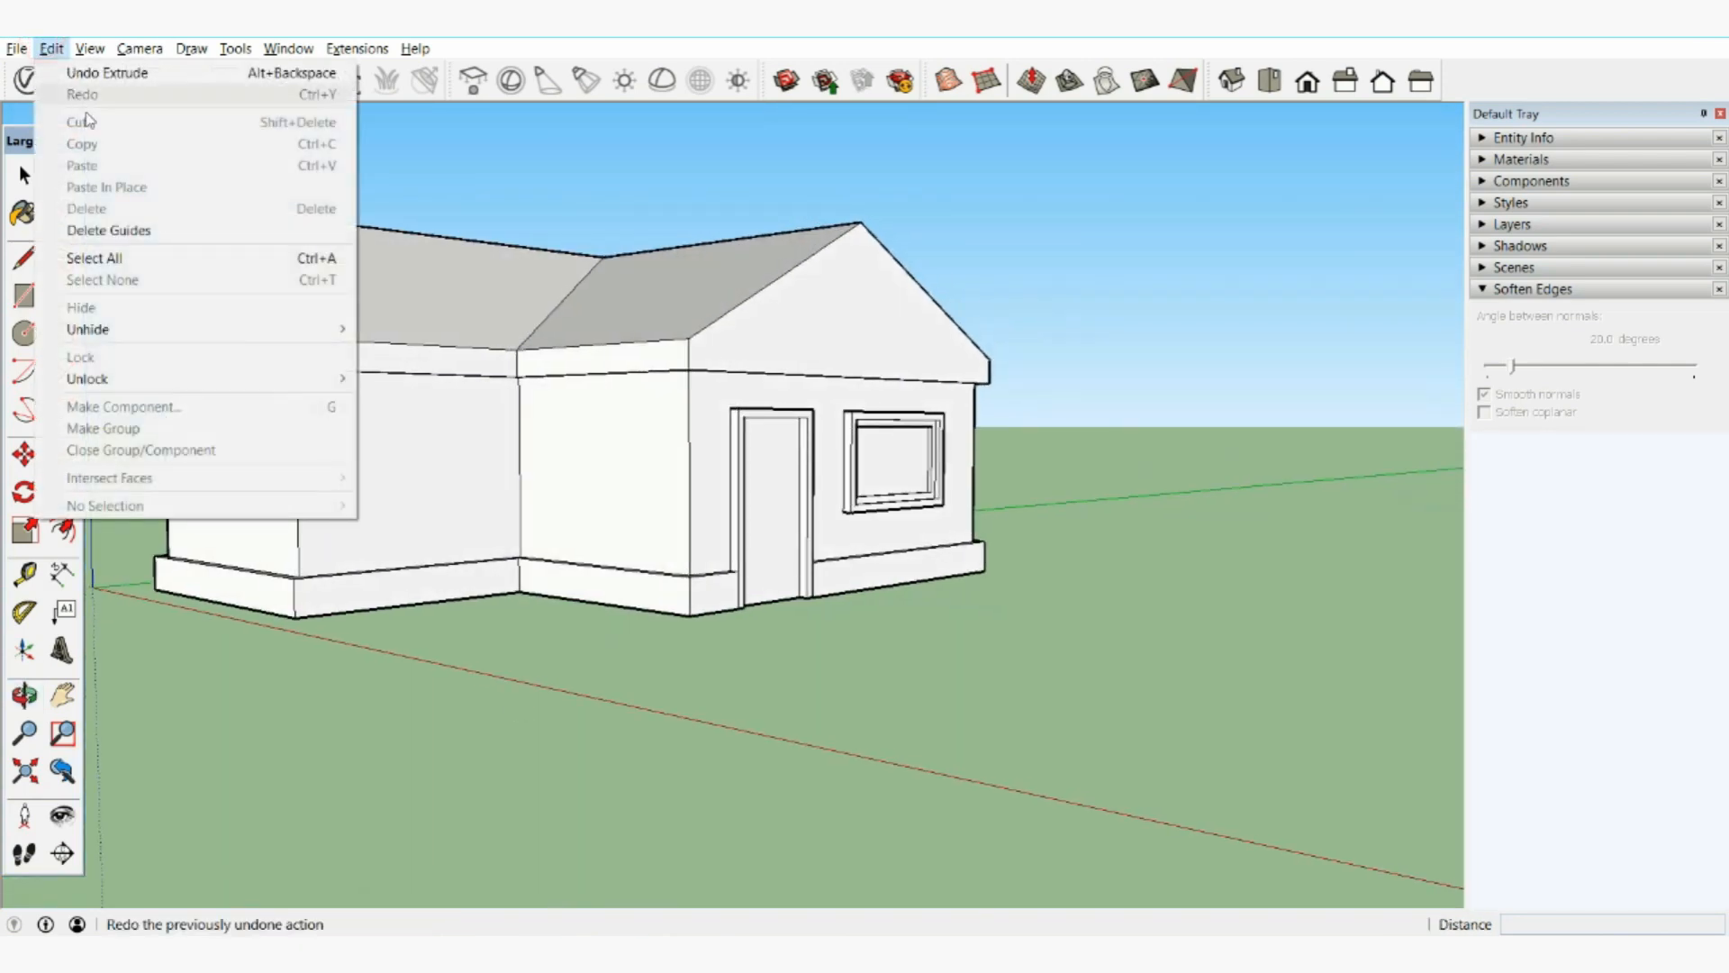
left_click(113, 74)
Extrude the lower door frame side face with Follow Me along the preselected base edges around the whole house, leaving out the doorway, to form the plinth.
middle_click_drag(787, 262, 864, 462)
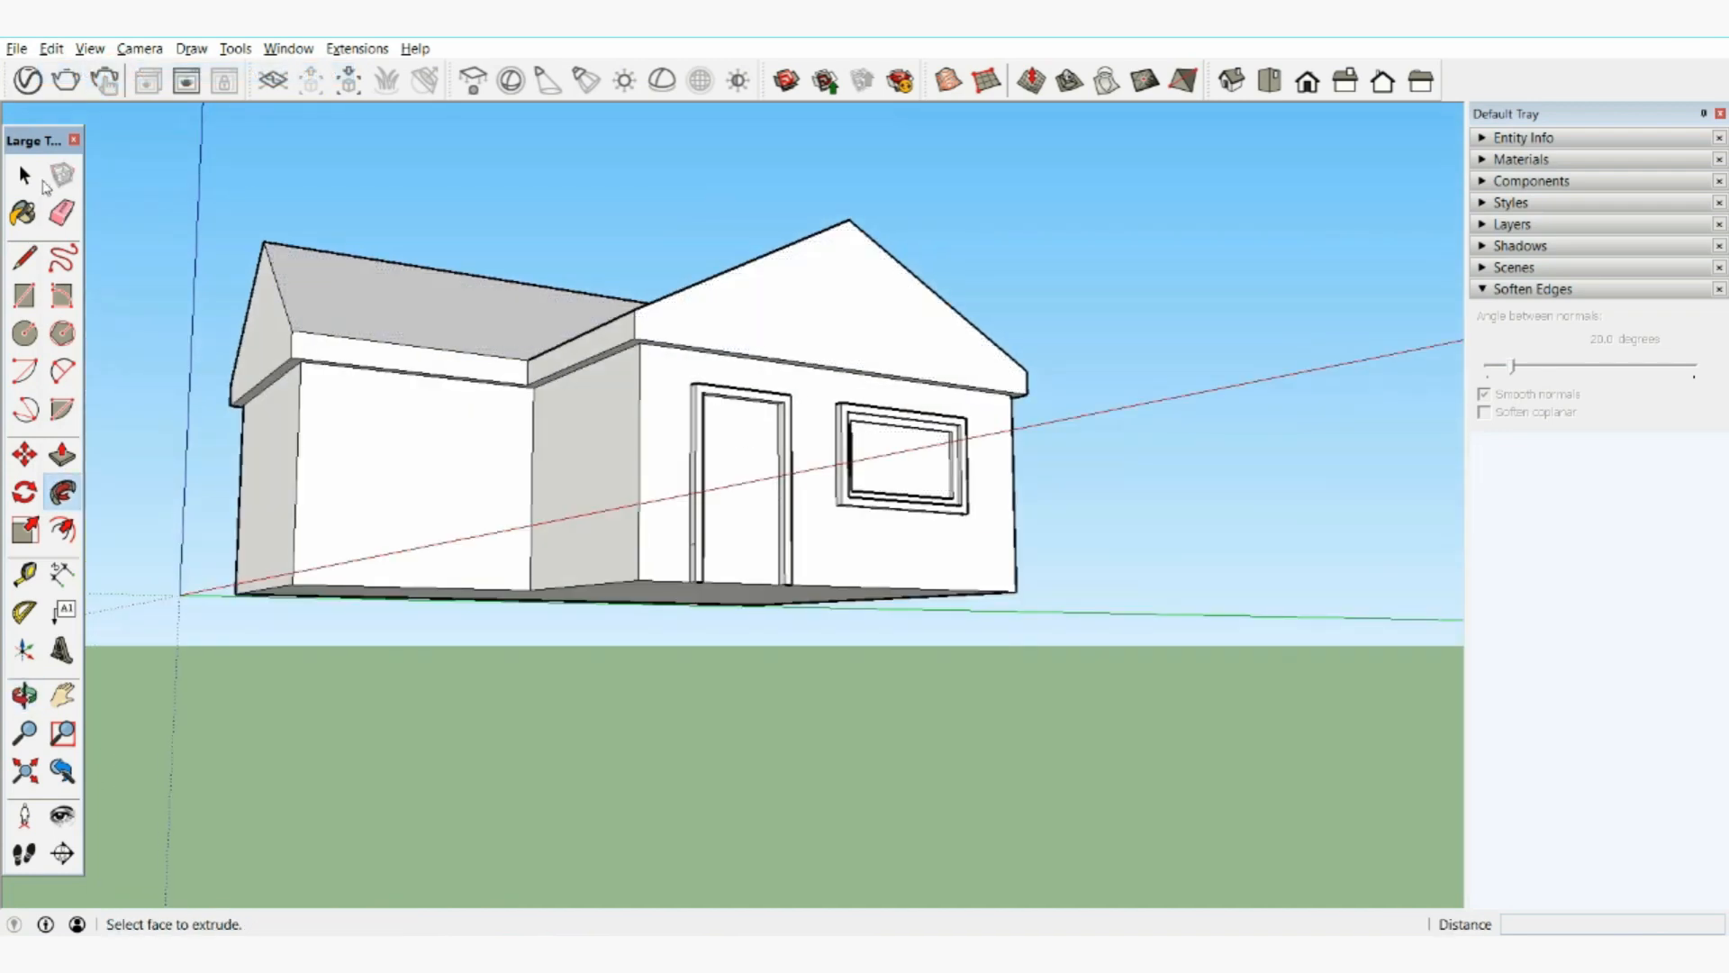
left_click(24, 175)
middle_click_drag(915, 515, 828, 575)
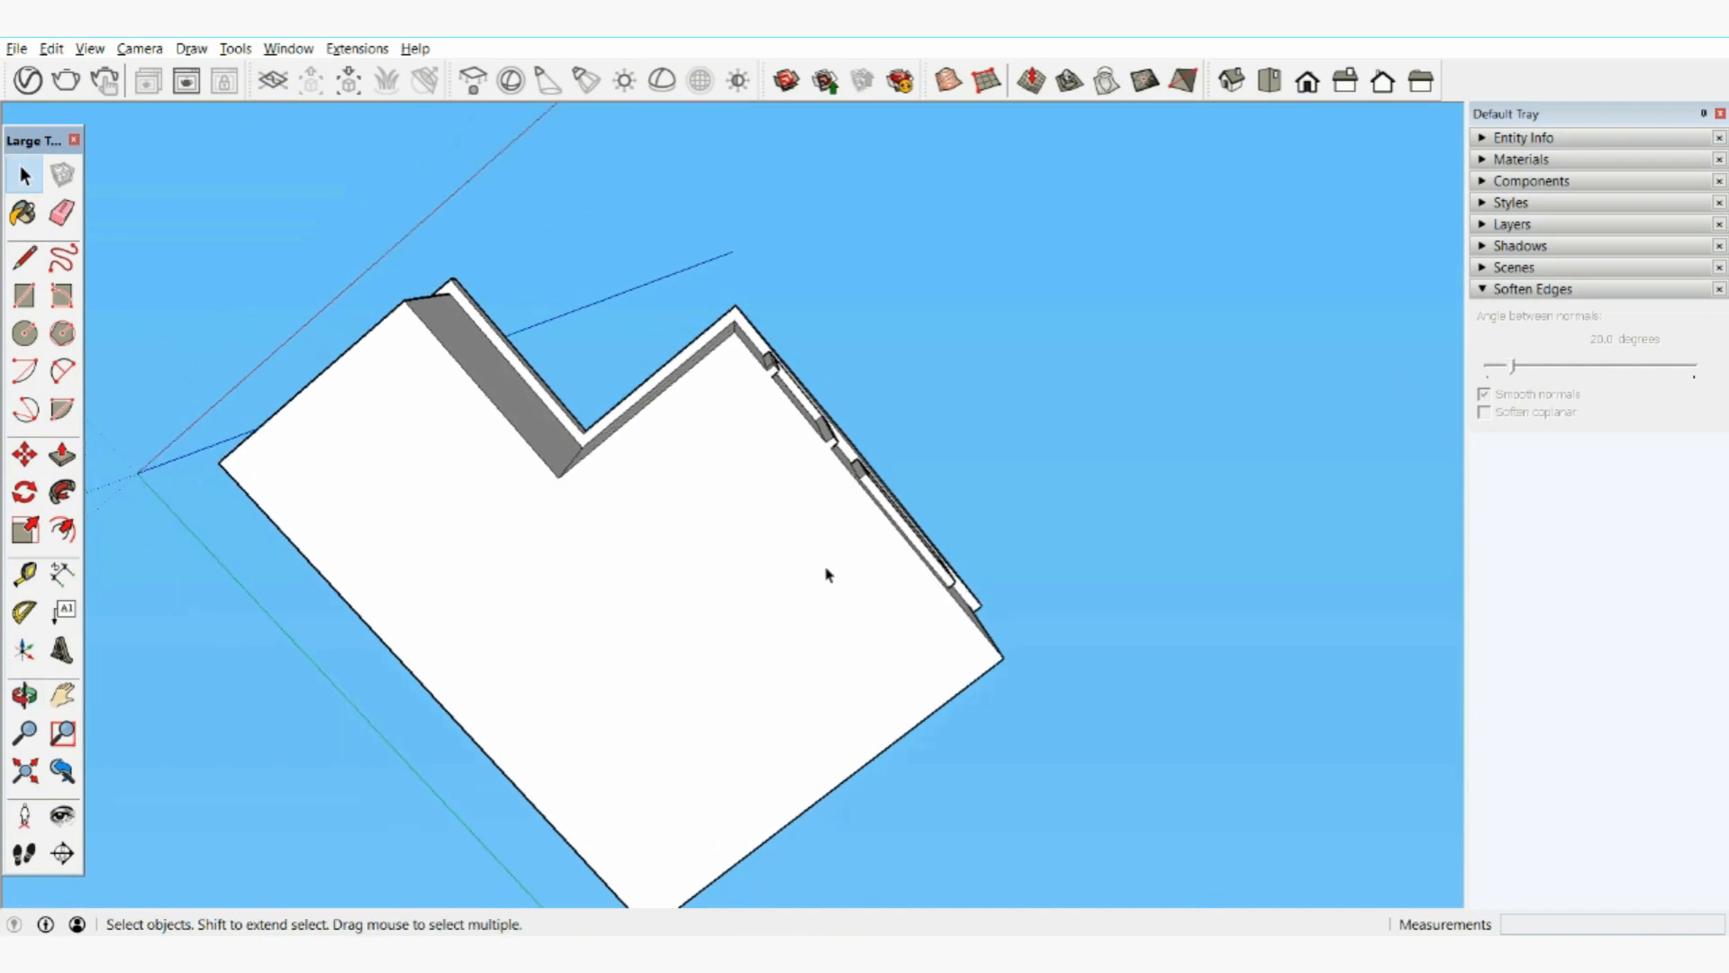
left_click(749, 351)
scroll(722, 358, "up", 3)
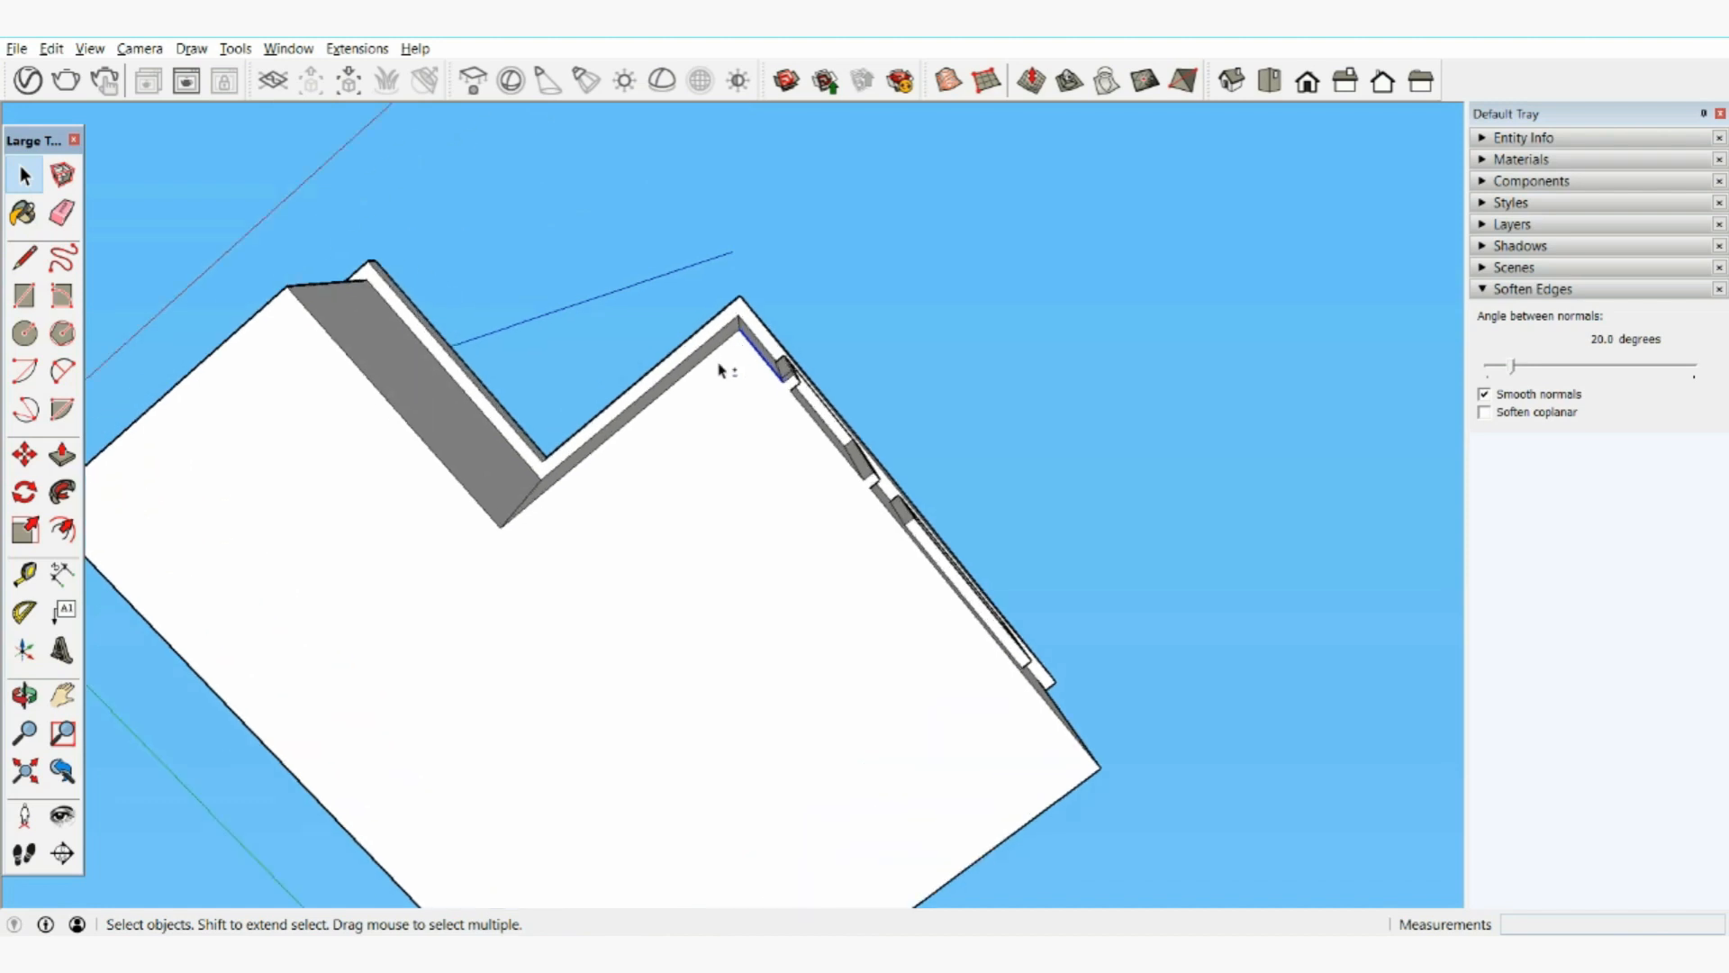
left_click(708, 359, "shift")
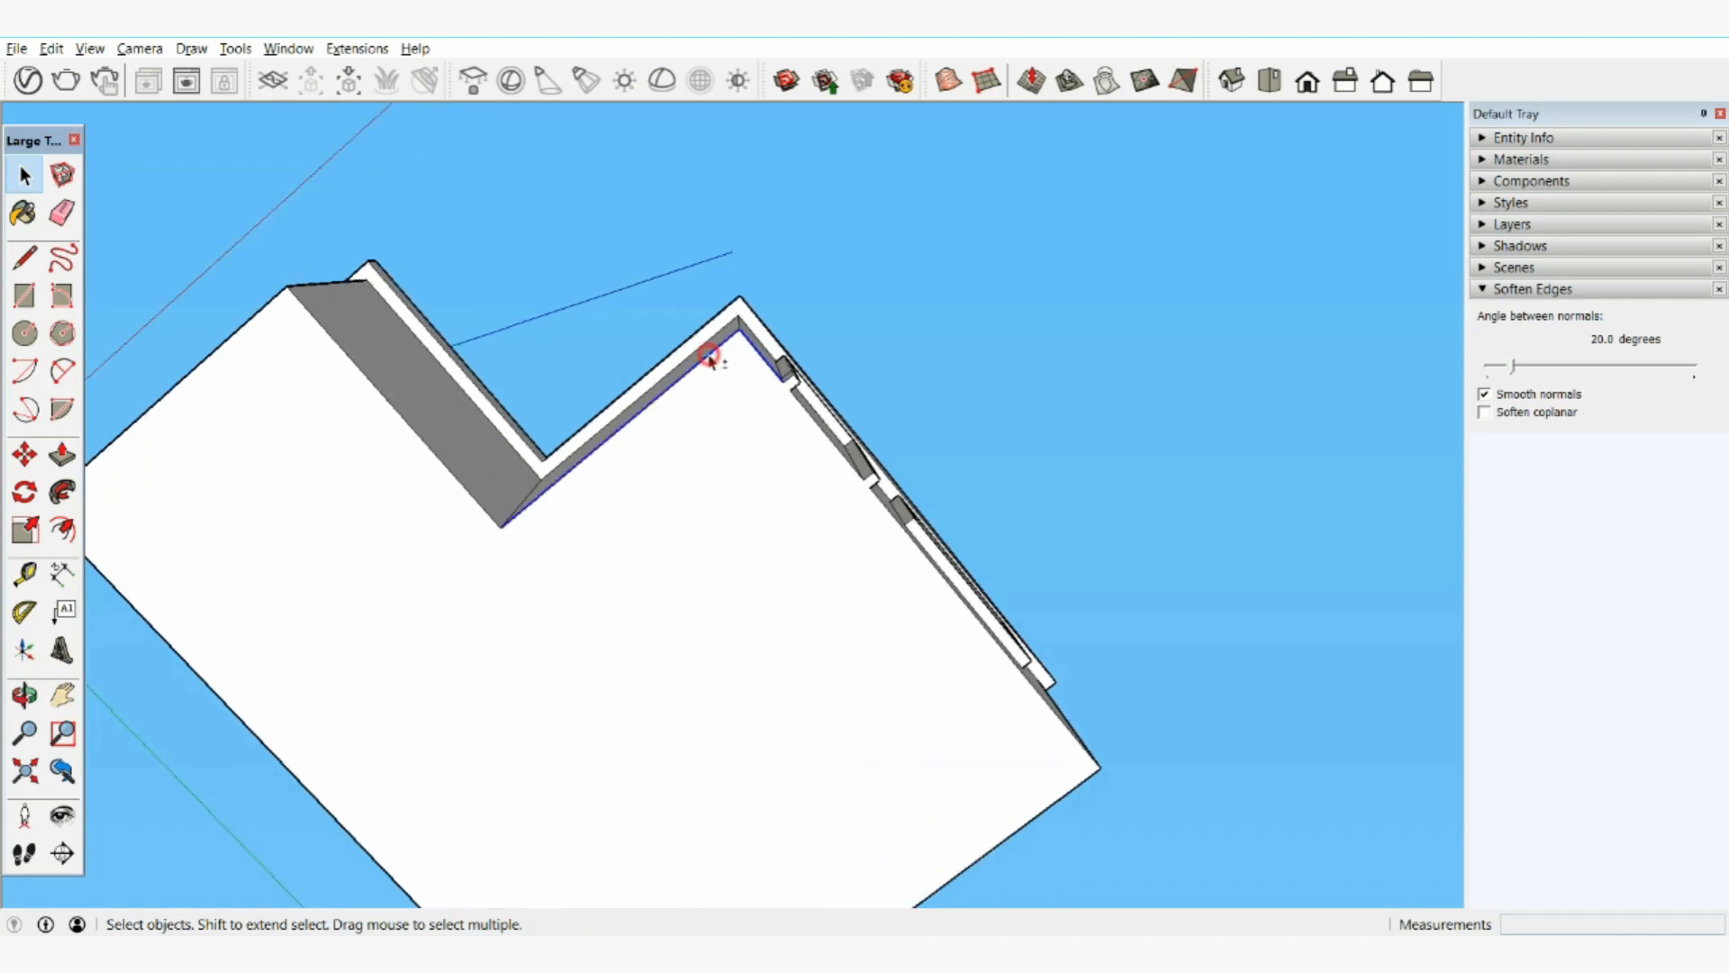
left_click(345, 357, "shift")
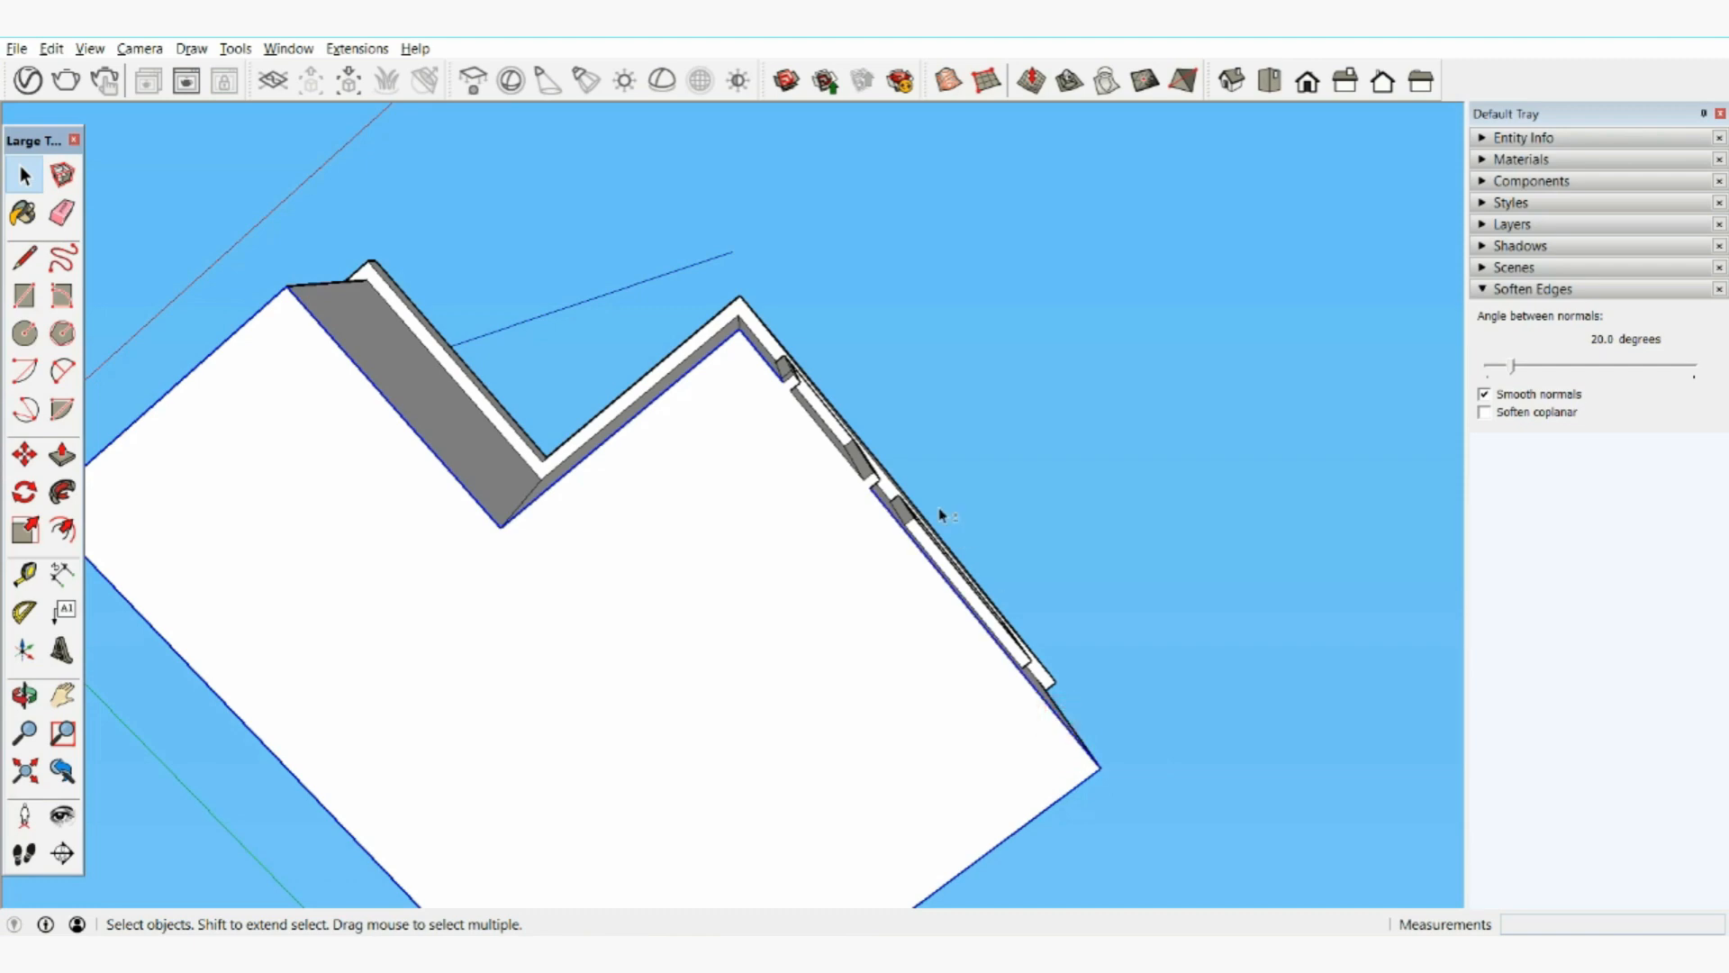
middle_click_drag(937, 513, 1017, 905)
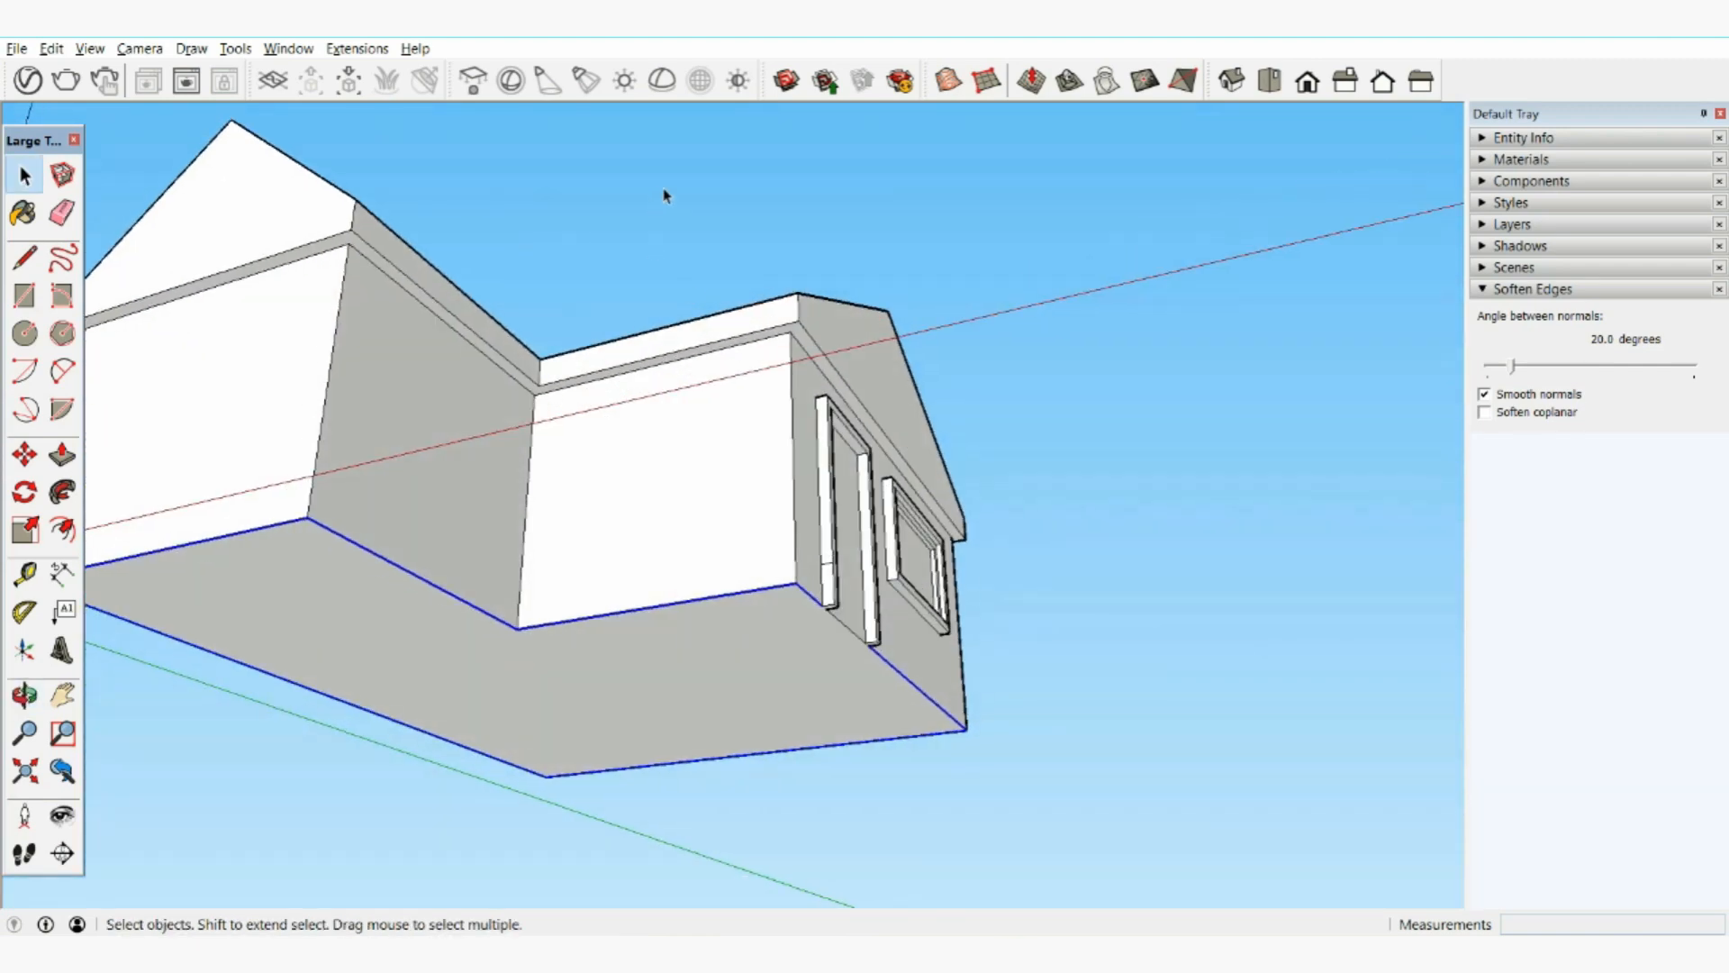
middle_click_drag(664, 192, 319, 240)
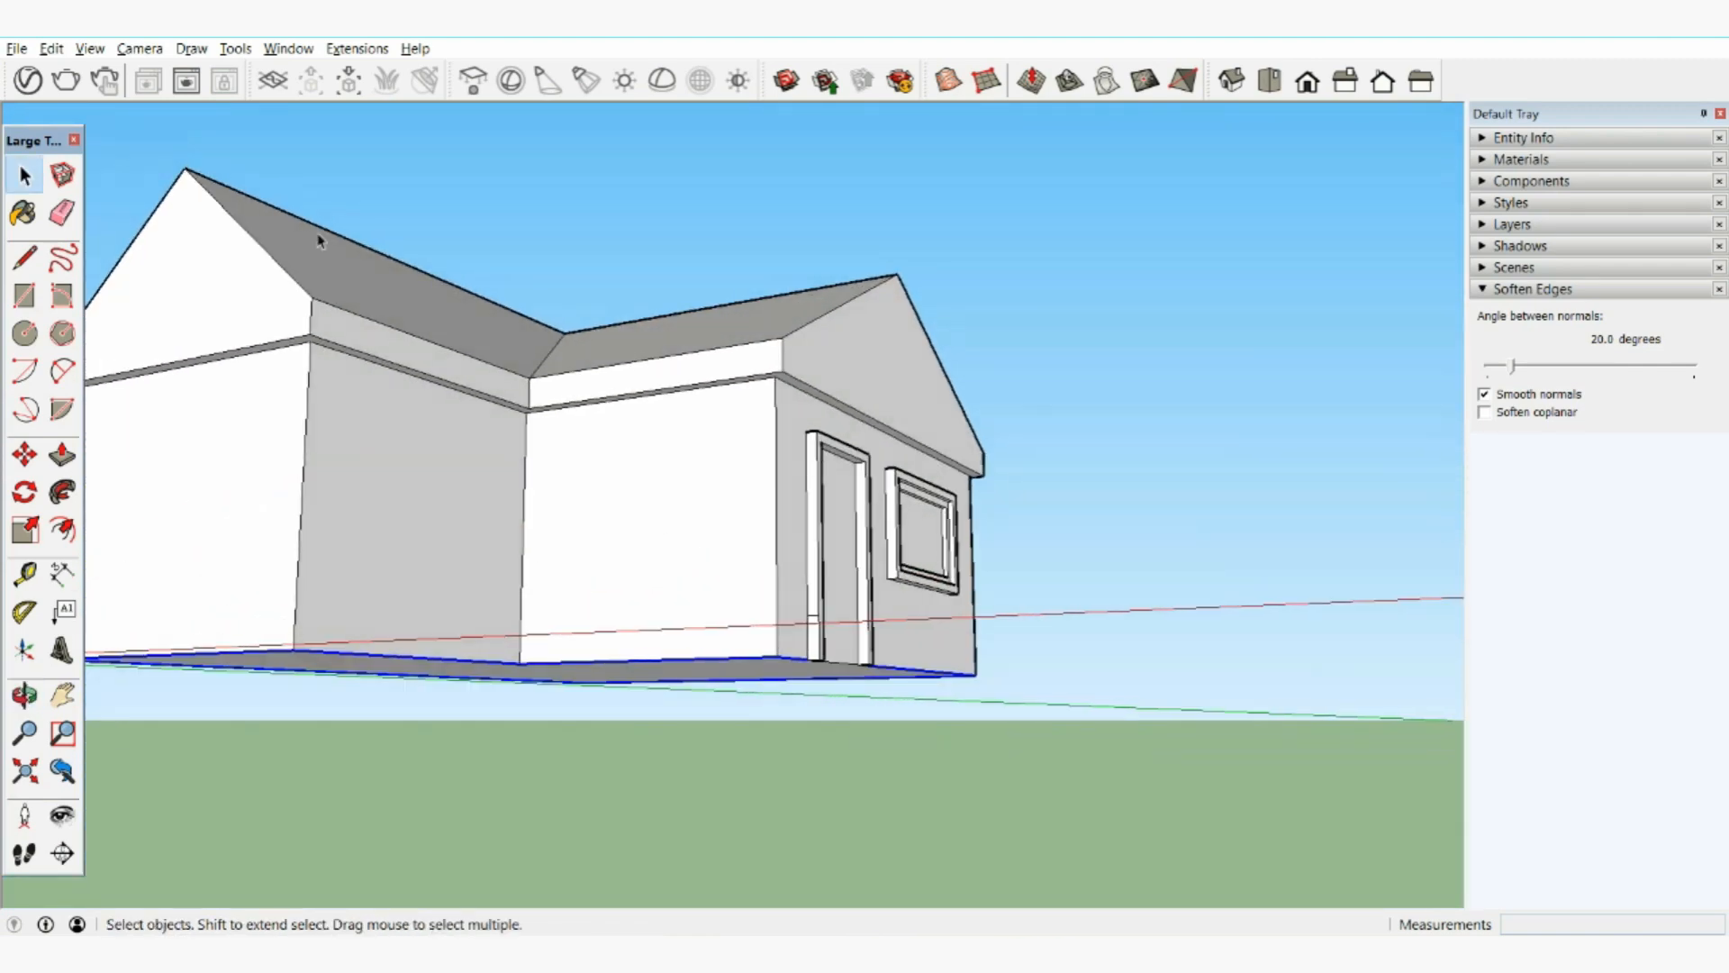
left_click(62, 490)
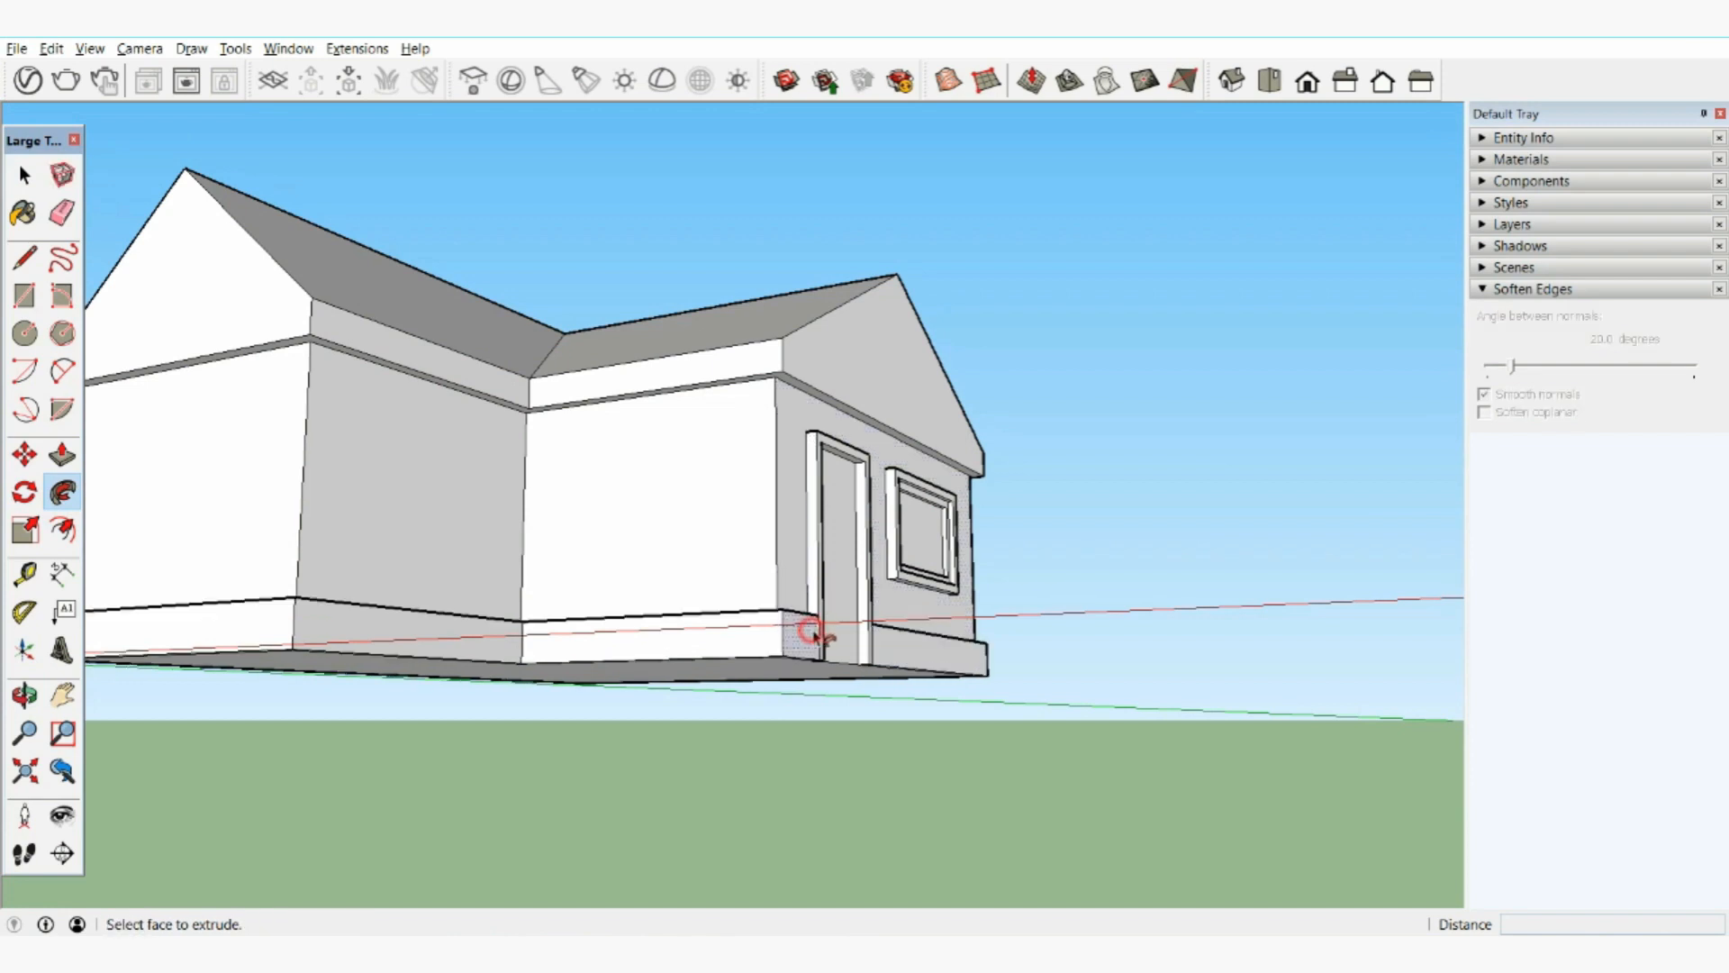
middle_click_drag(1014, 474, 607, 603)
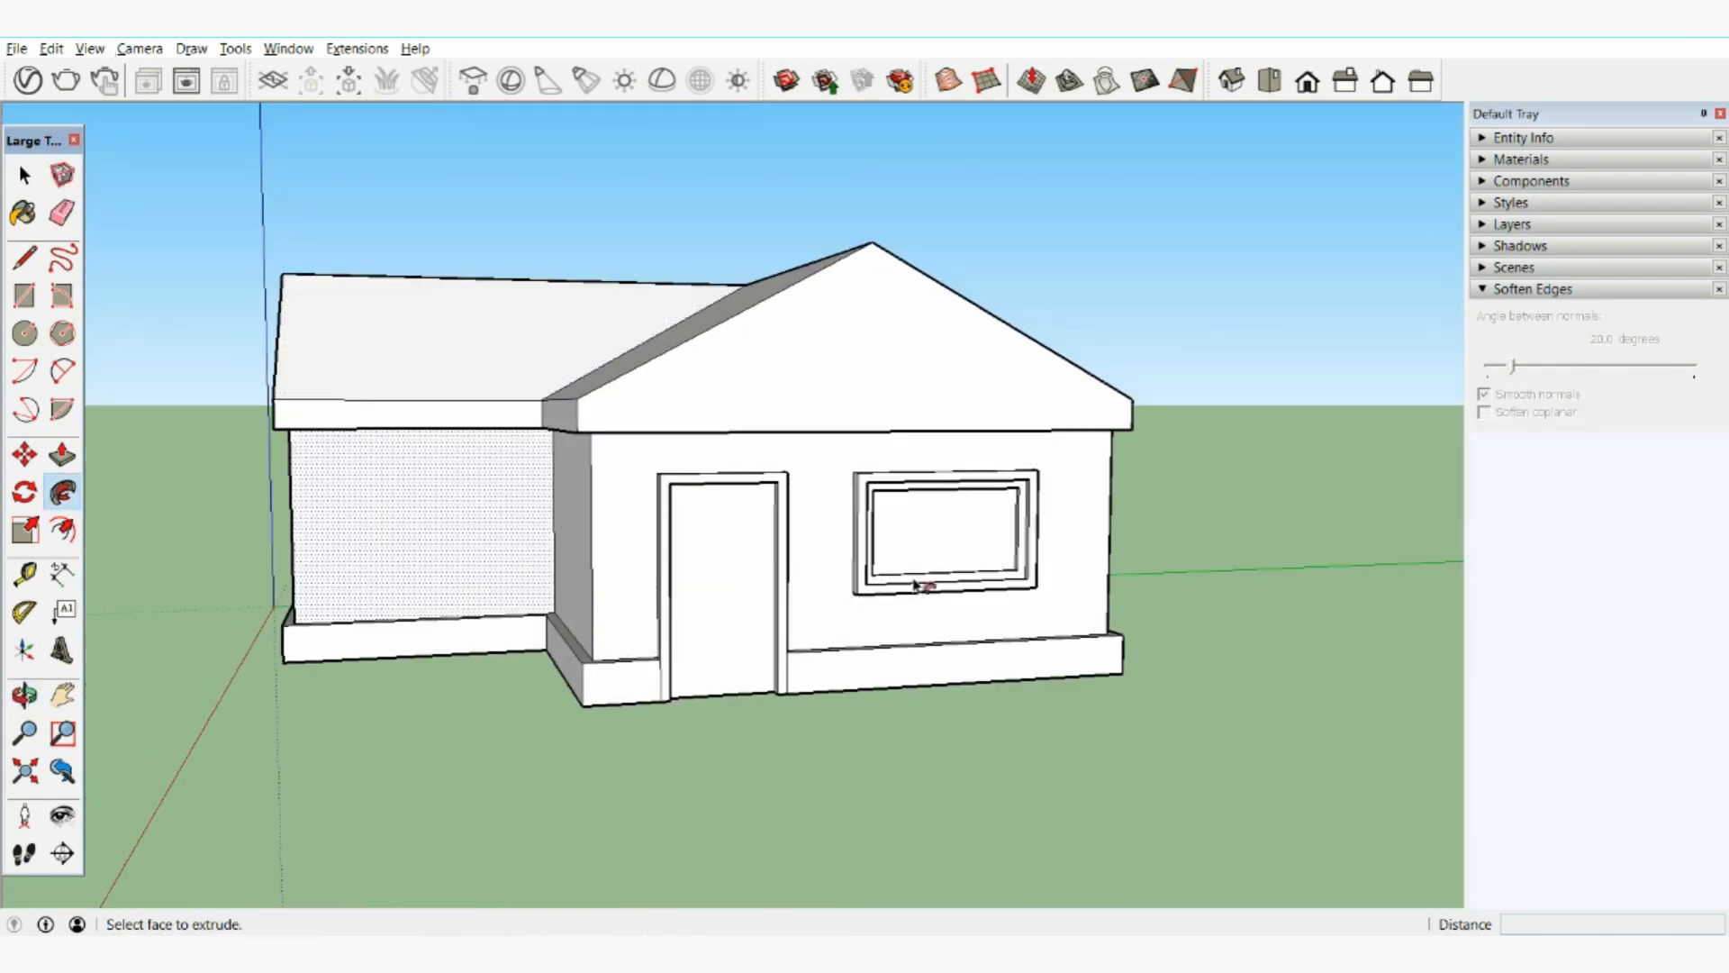
middle_click_drag(760, 544, 900, 579)
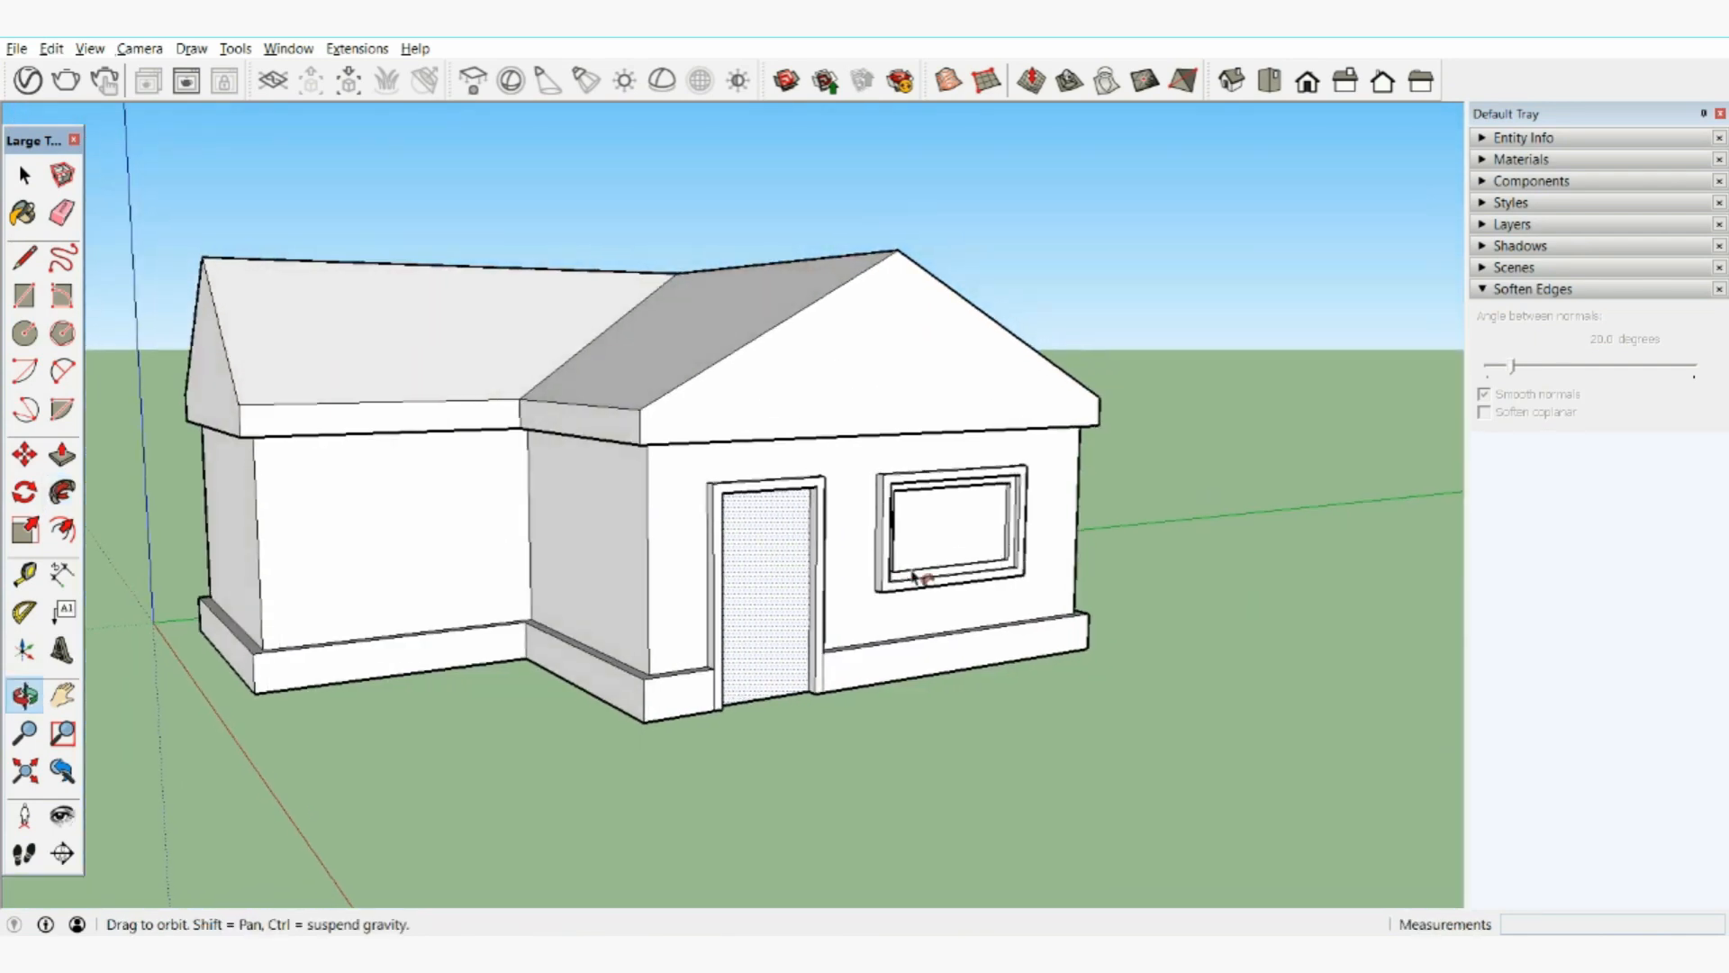
Draw two sloped lines on the front gable following the roof edges and meeting below the peak, the window-side one about 9' 10 13/16" long.
left_click(25, 259)
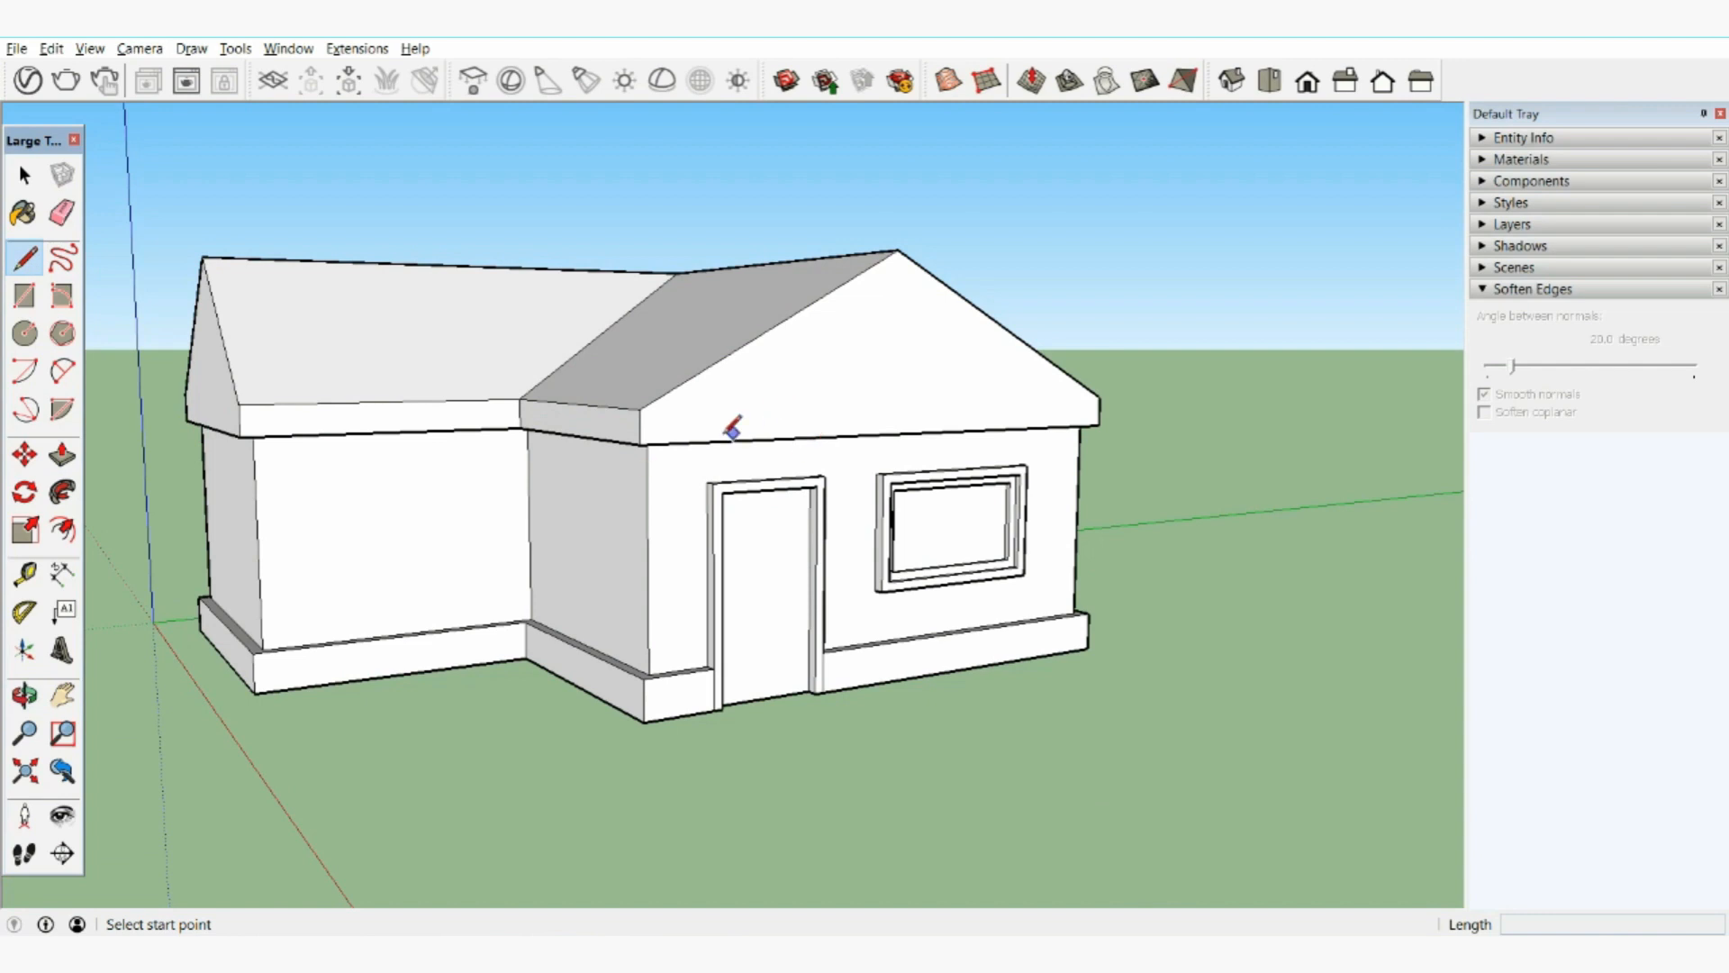
left_click(675, 442)
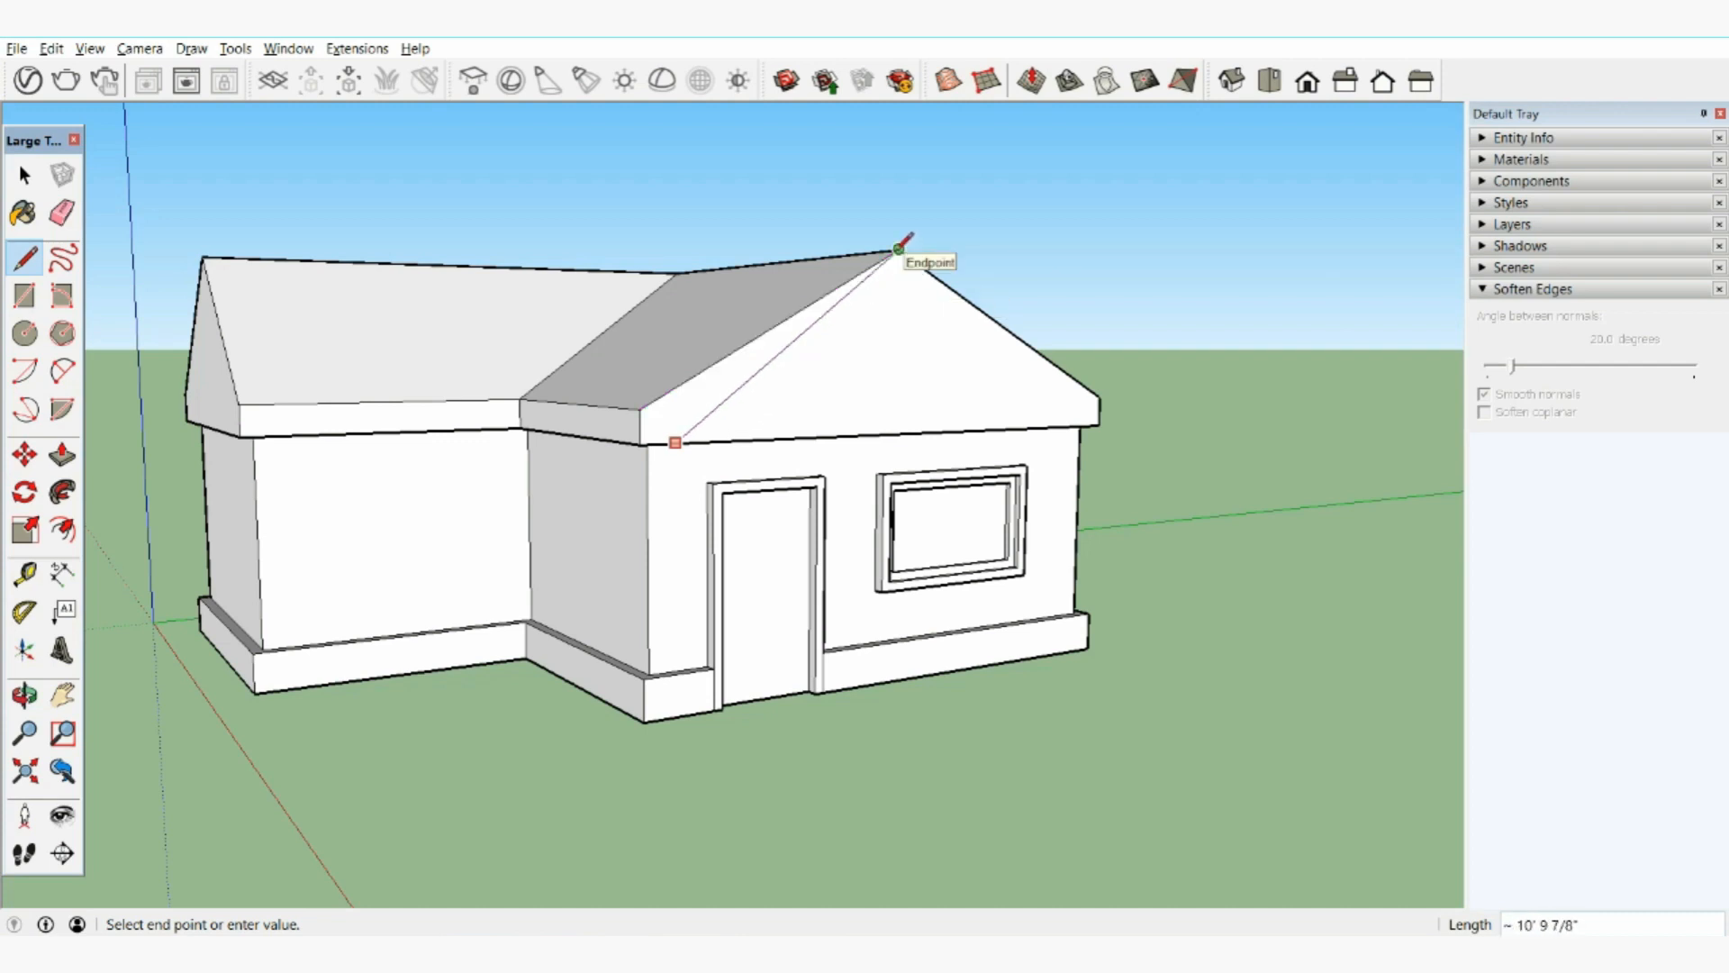
left_click(895, 301)
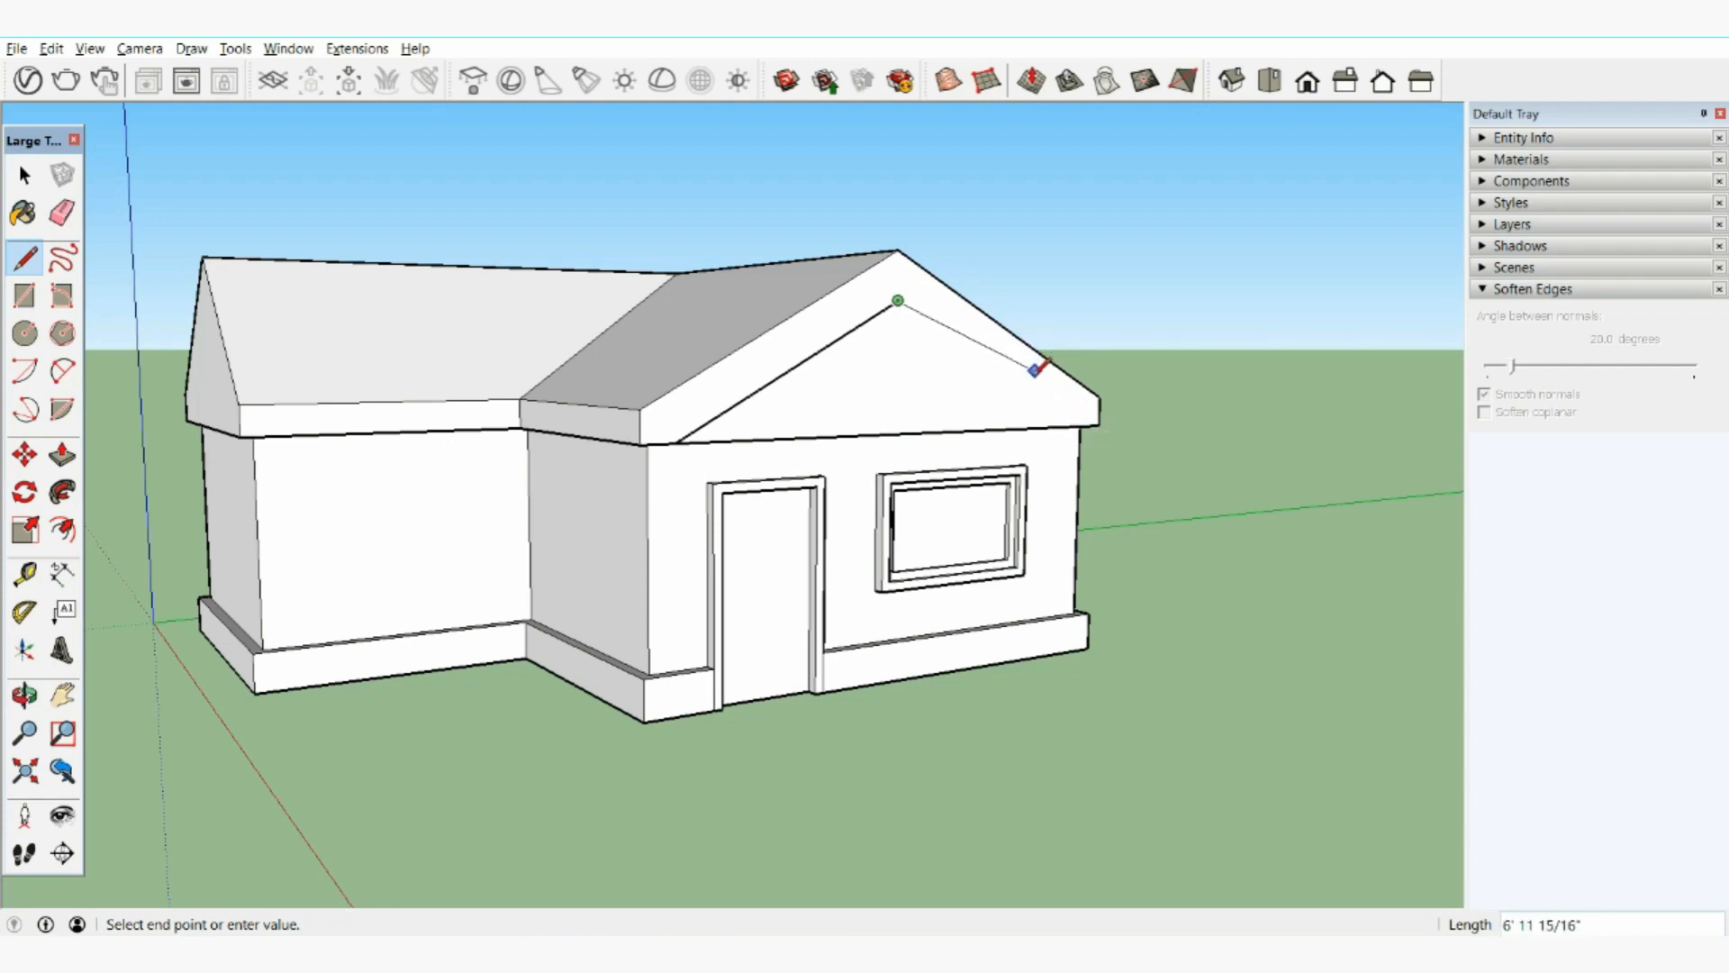
left_click(1072, 424)
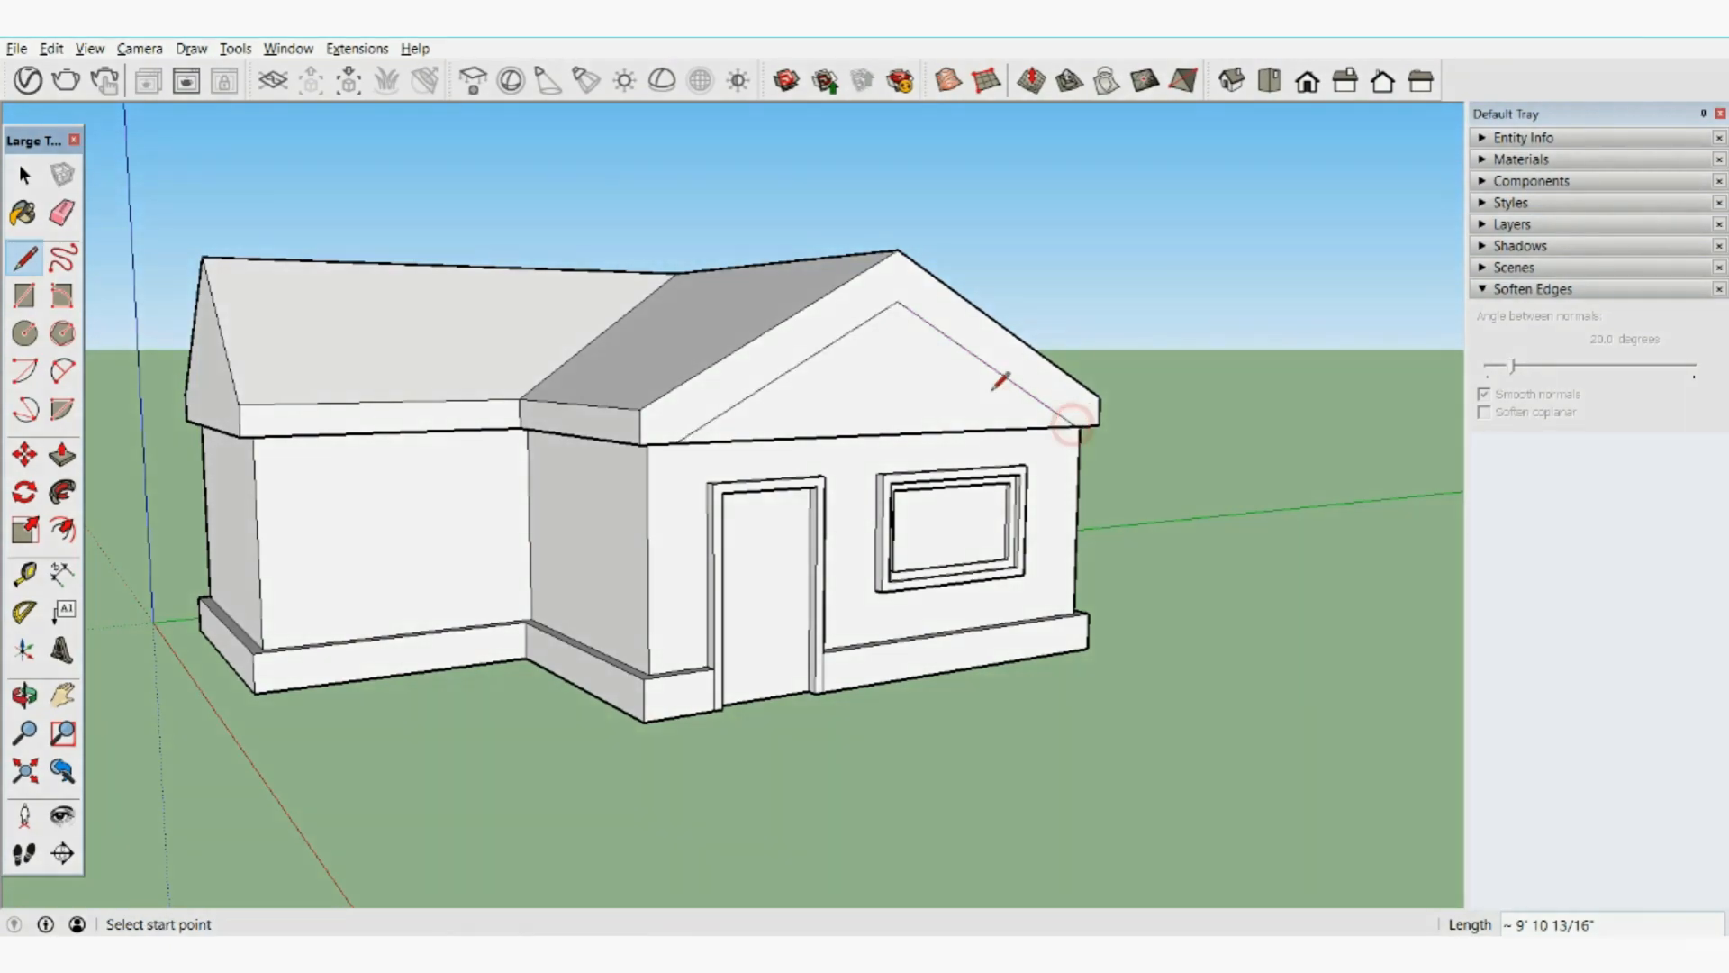
Push the inner gable triangle in 6" flush with the front wall and erase the edge between them.
left_click(62, 455)
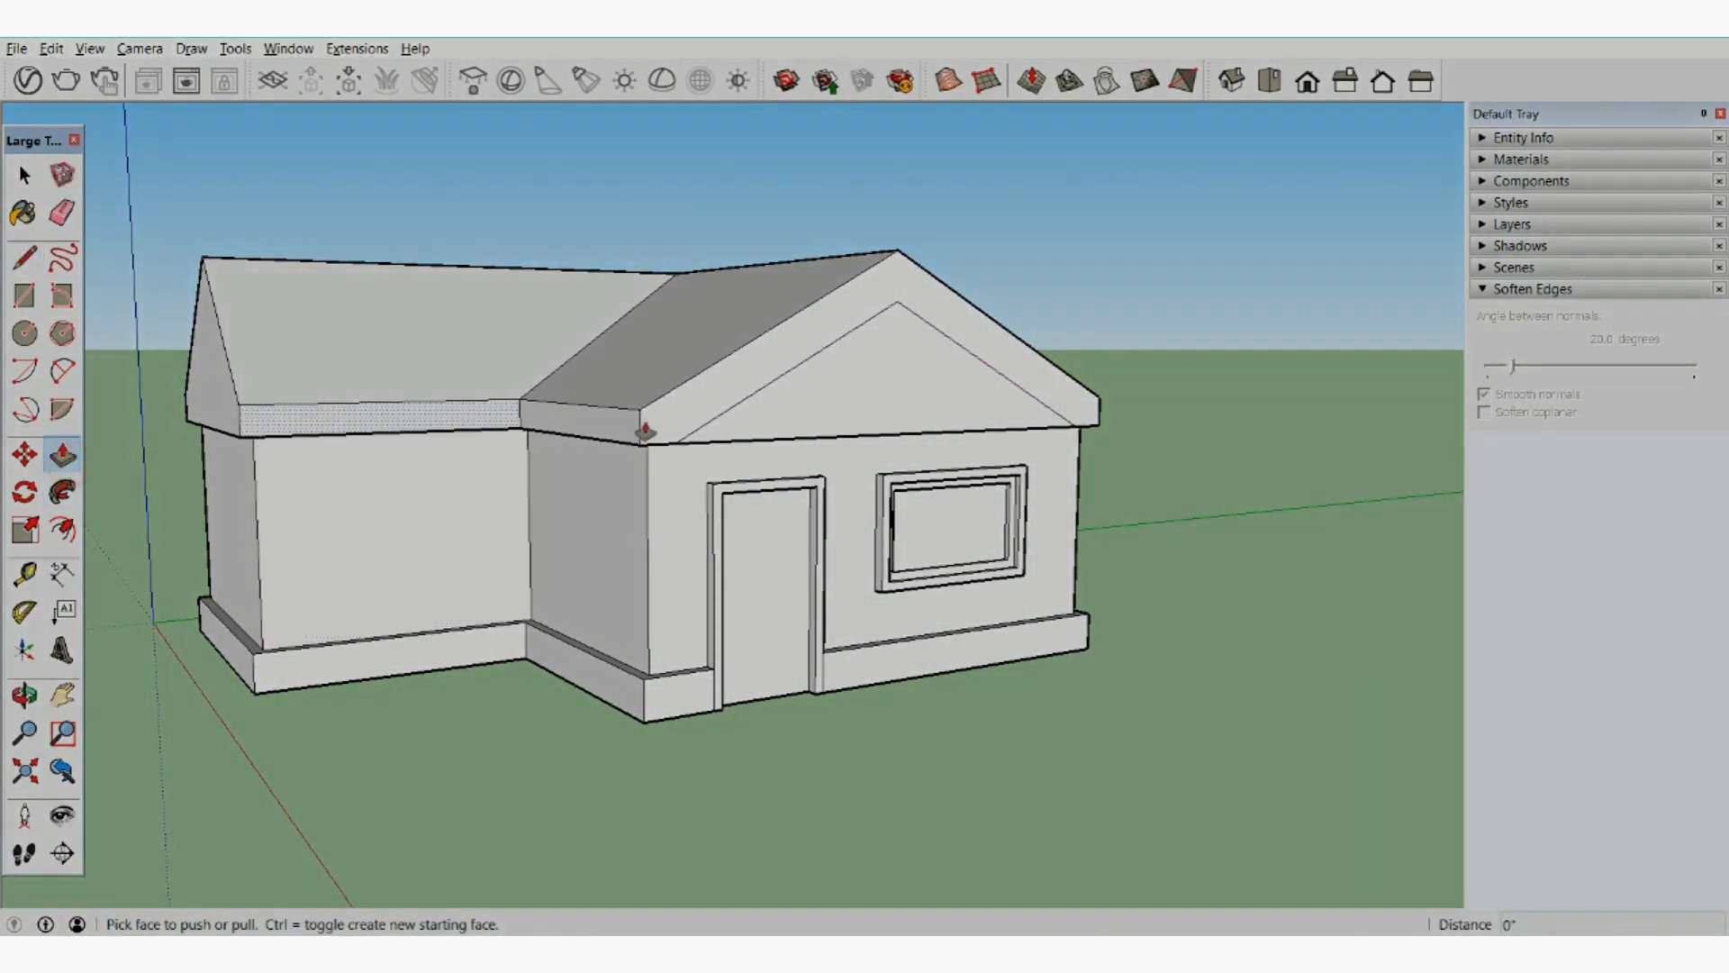
left_click(754, 468)
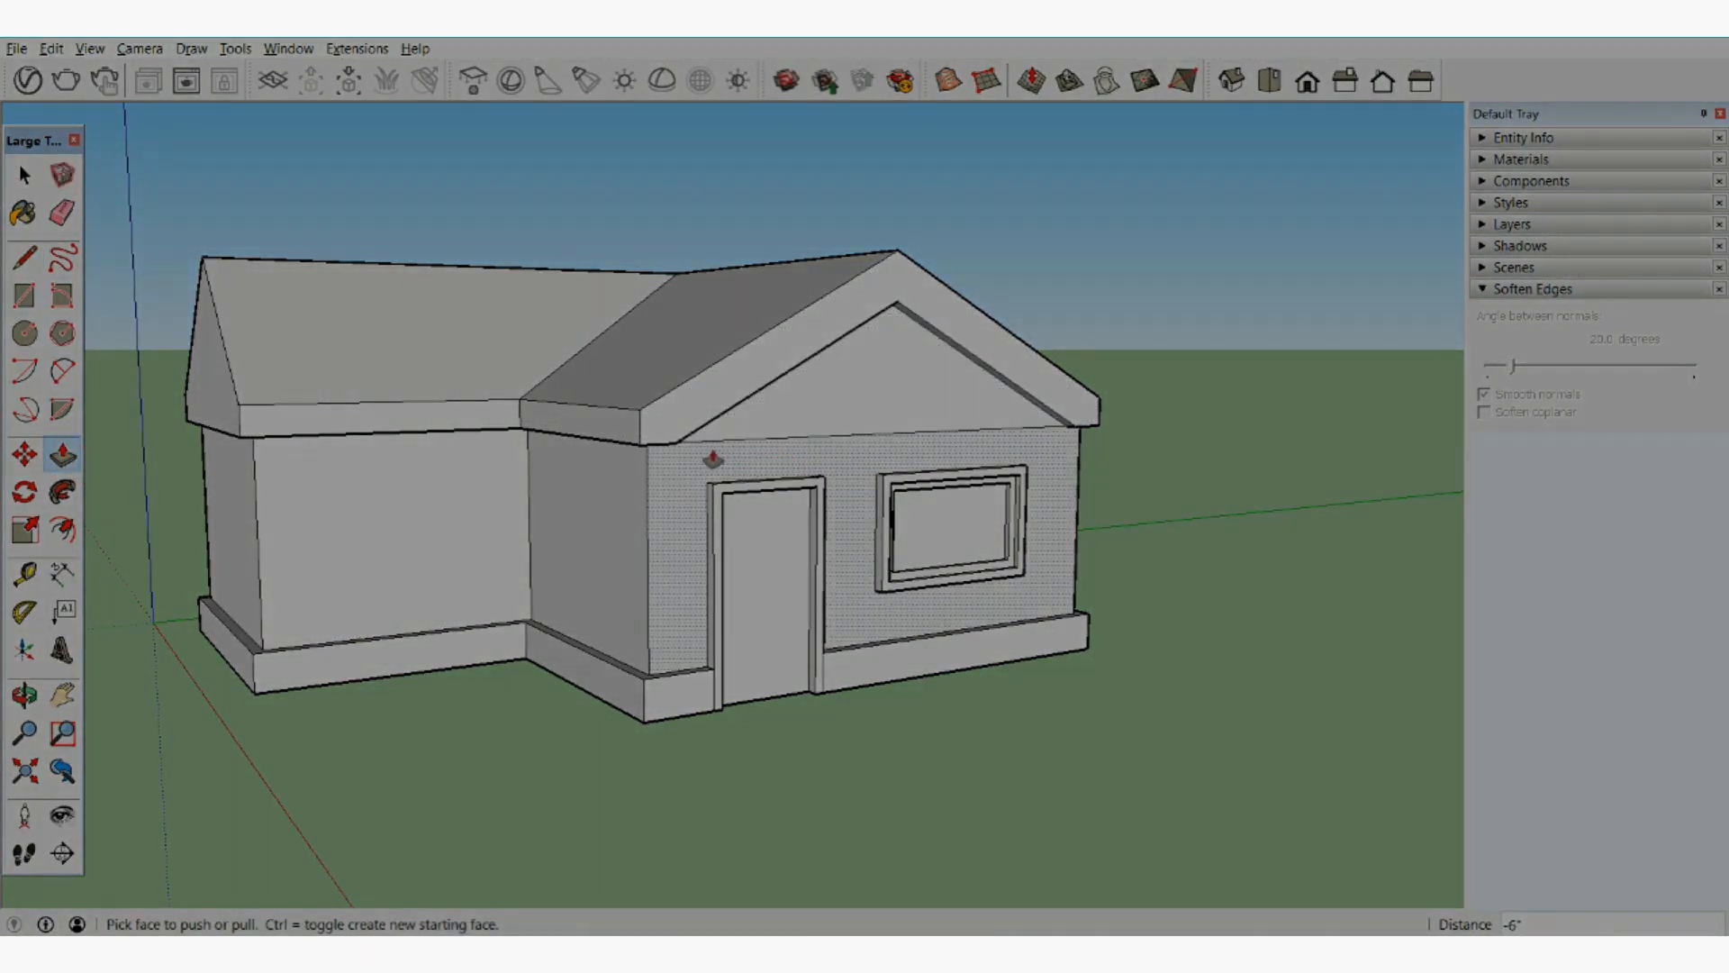
left_click(64, 214)
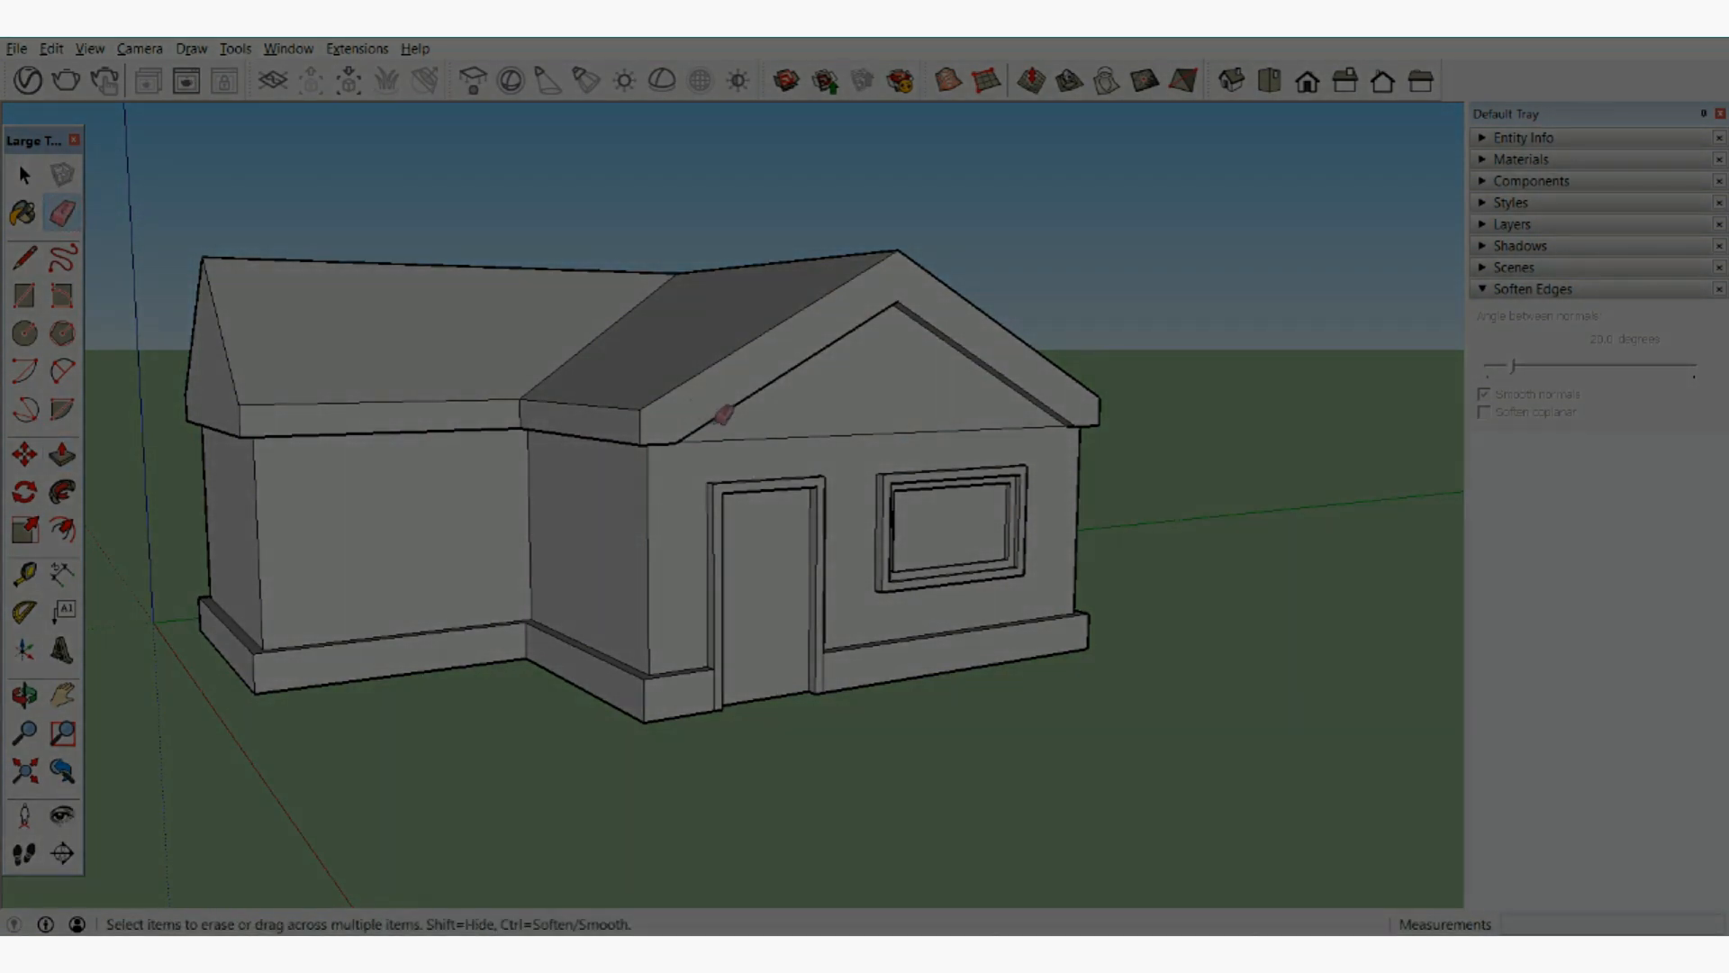
mouse_move(912, 431)
middle_mouse_down()
mouse_move(756, 379)
mouse_move(617, 398)
mouse_move(860, 416)
middle_mouse_up()
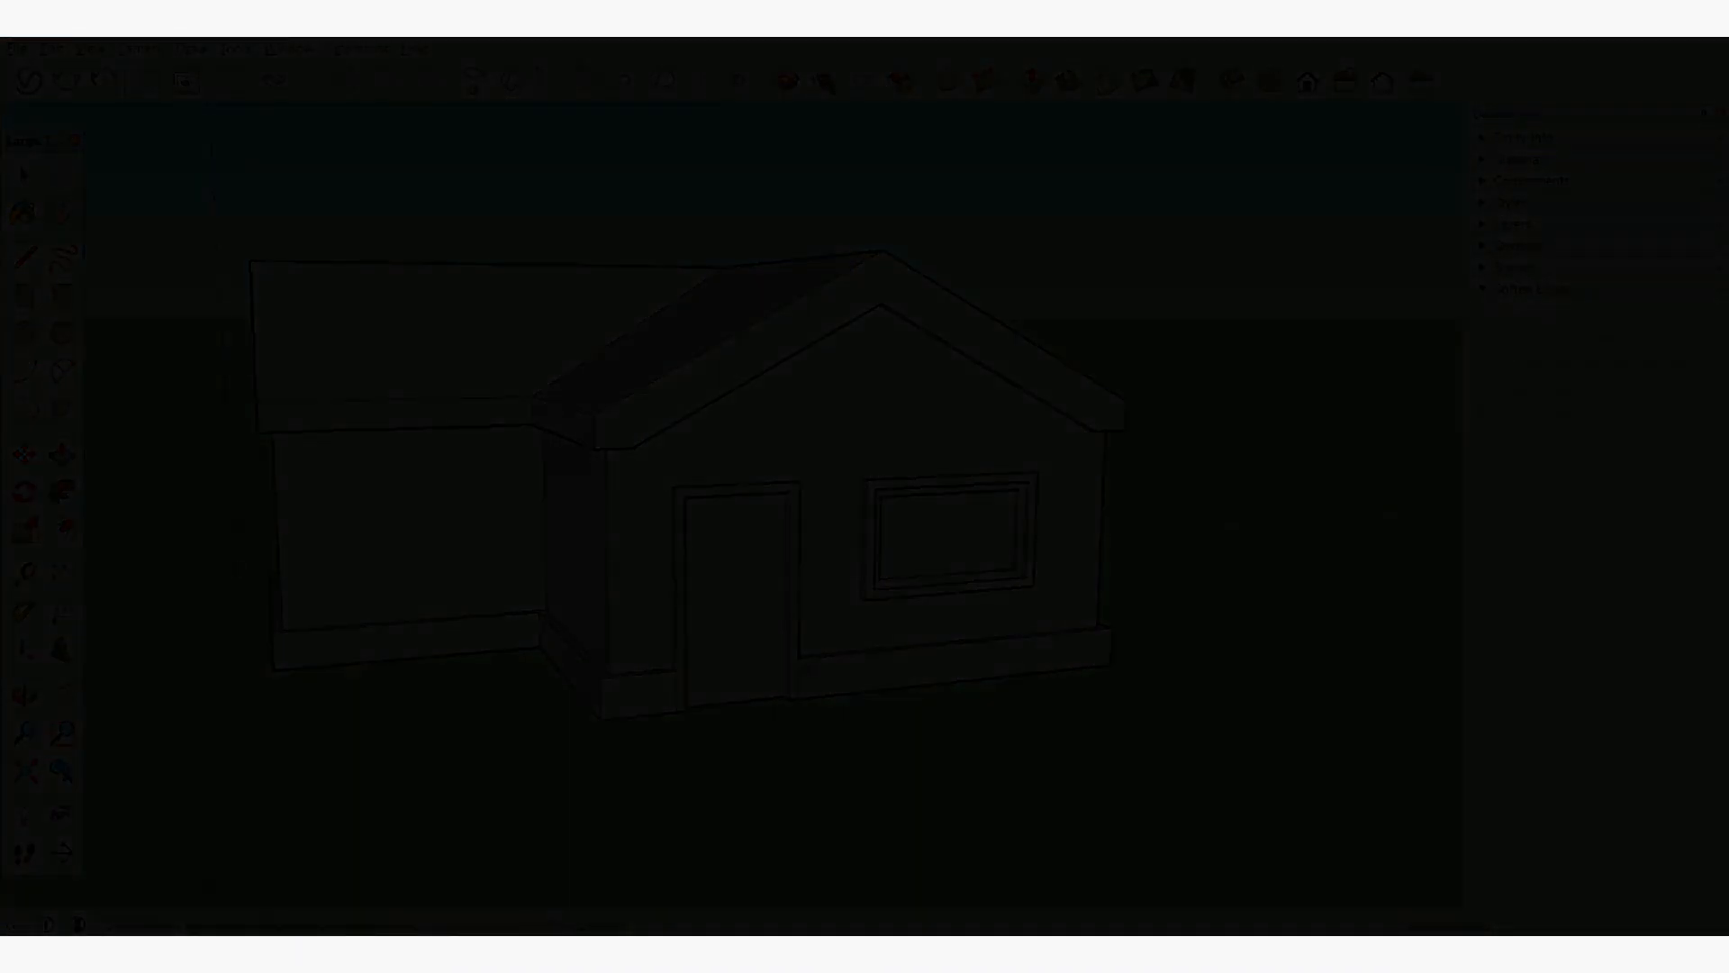